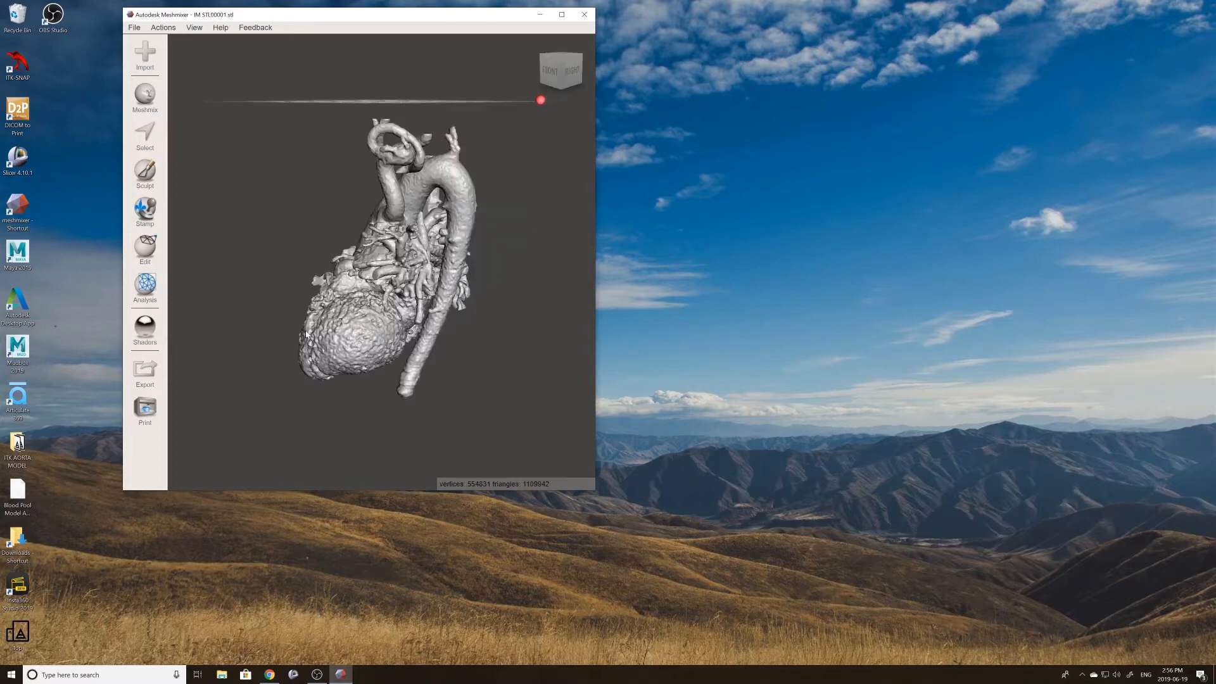
- Select the entire heart mesh and reduce its triangle count with a 50 percent target and the Shape Preserving type, ending with the selection cleared
left_click(562, 14)
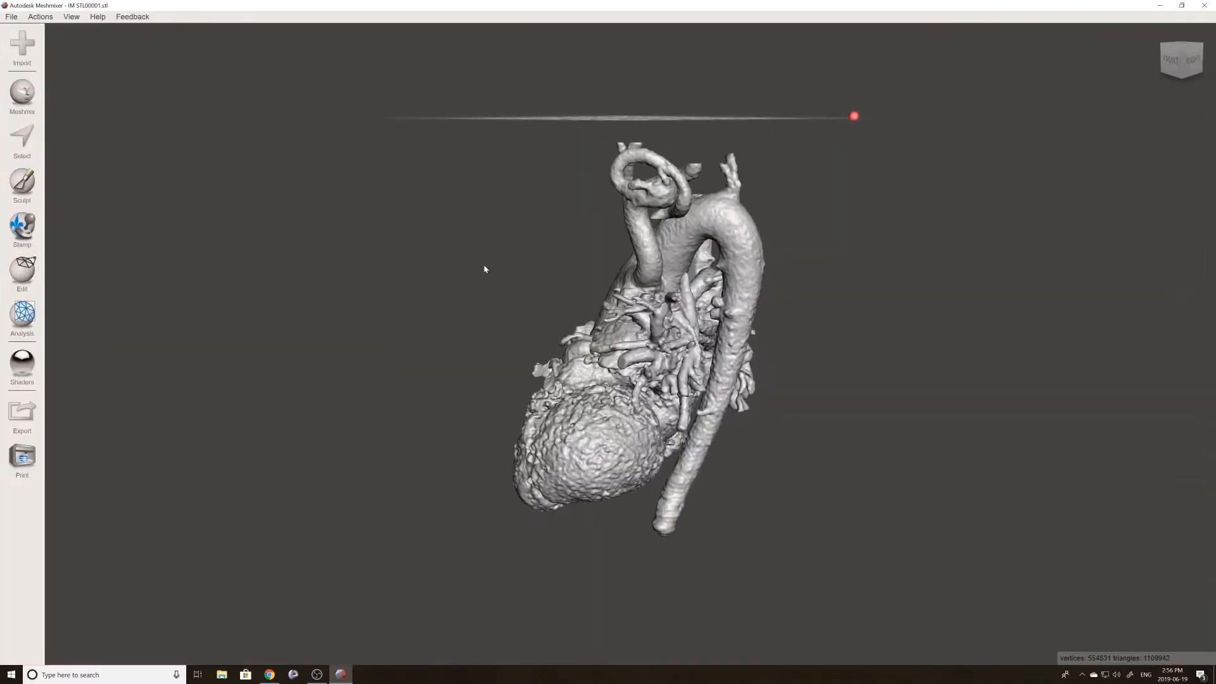
right_click_drag(455, 419, 555, 432)
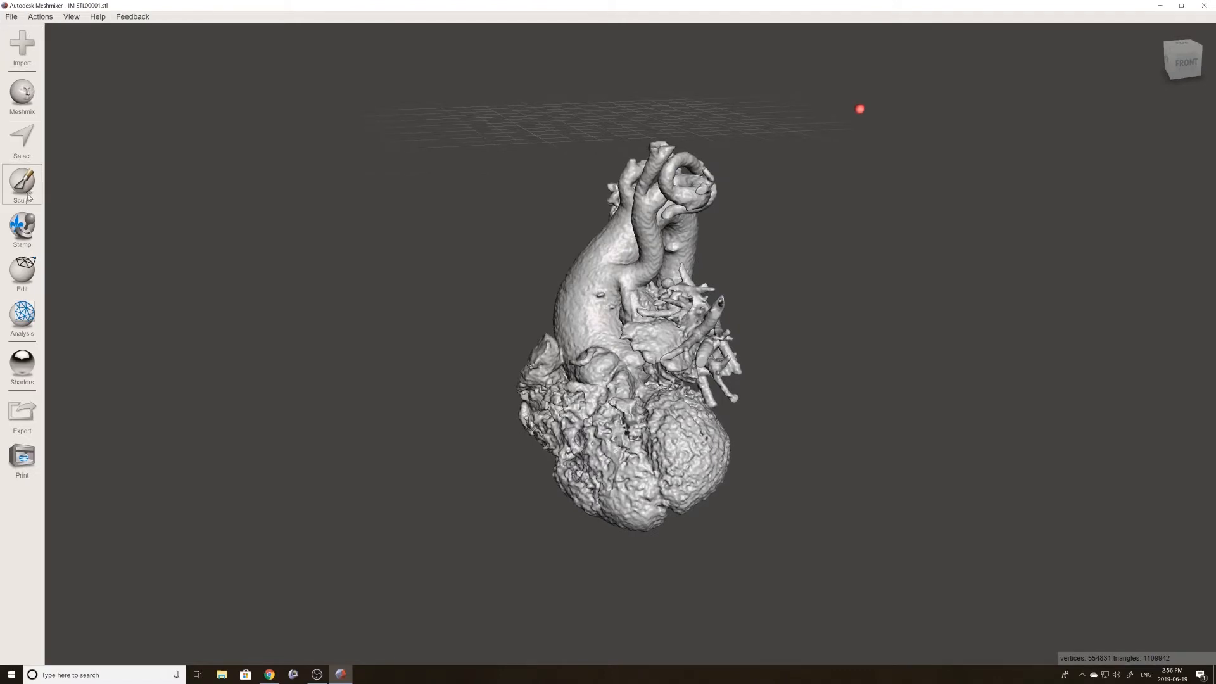
left_click(35, 147)
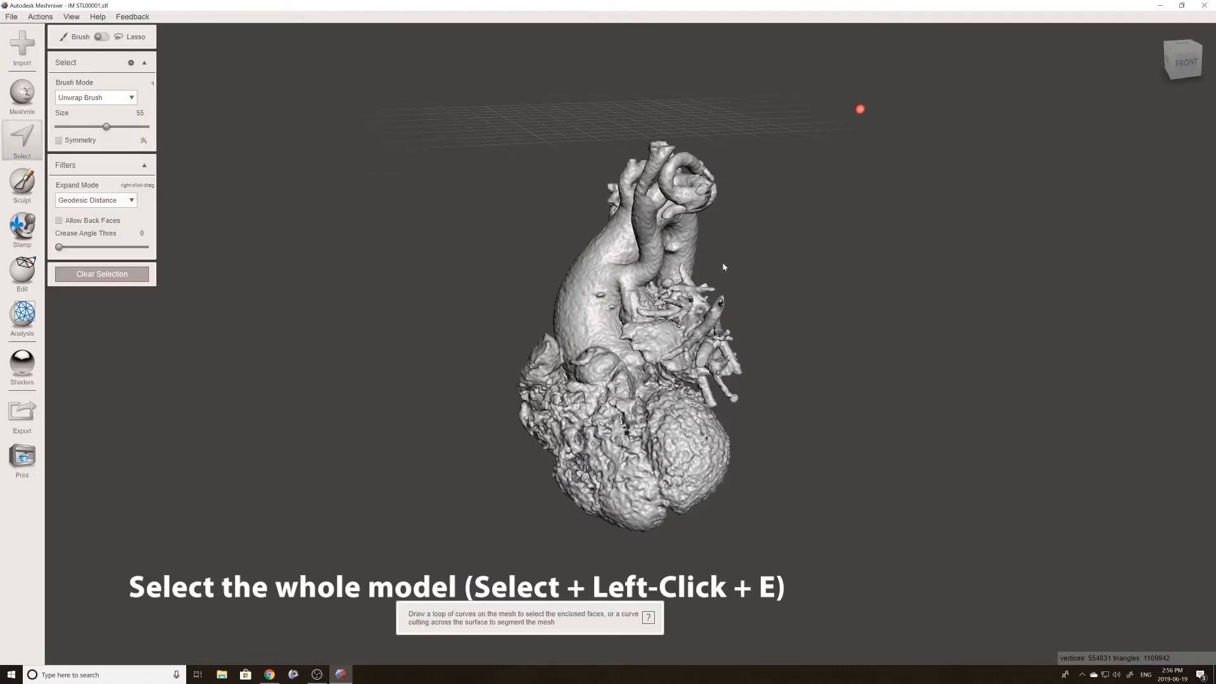
left_click(578, 326)
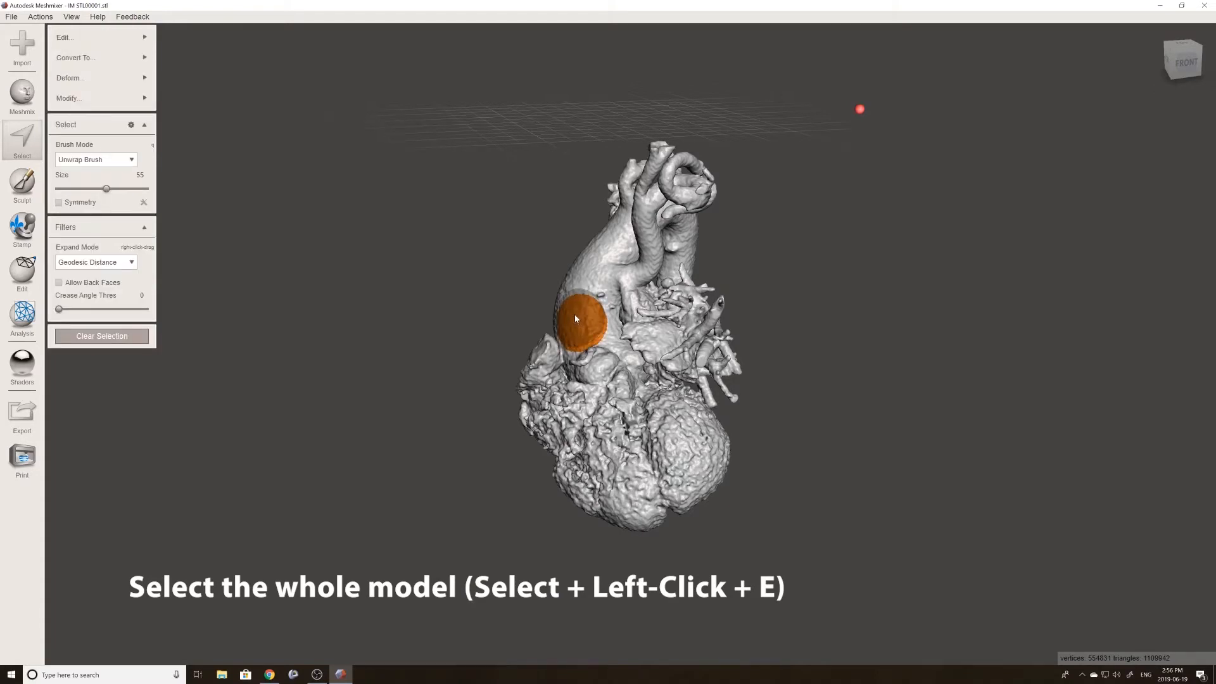
double_click(575, 338)
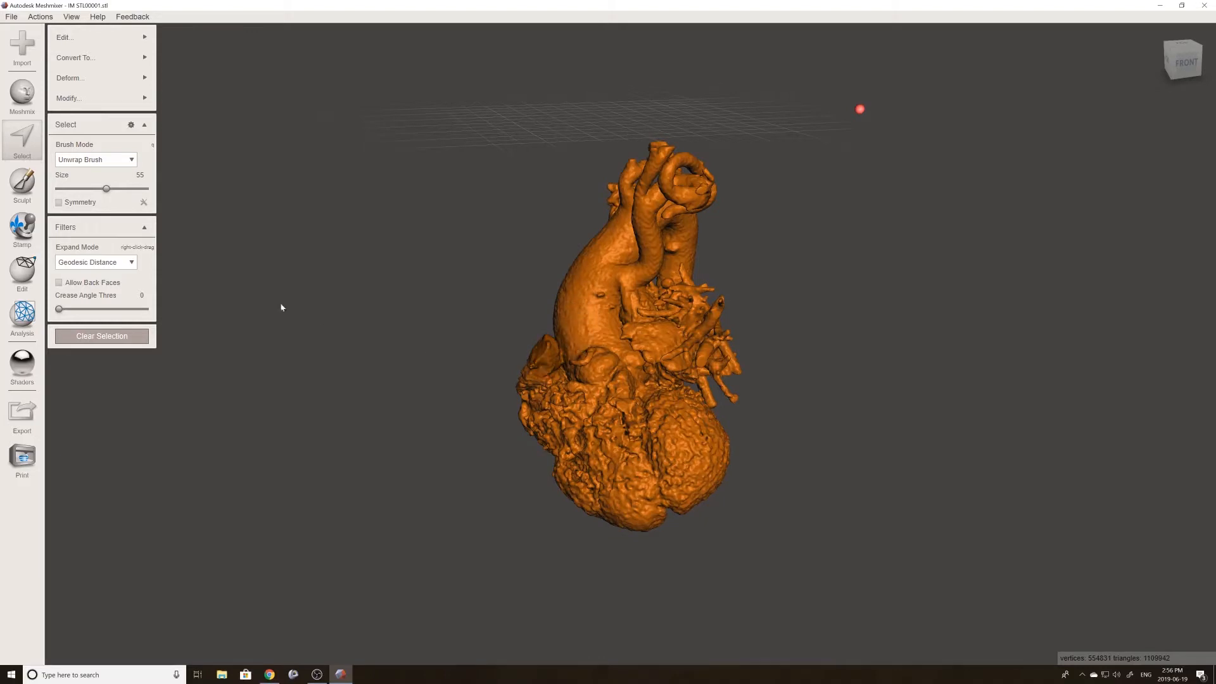
mouse_move(98, 43)
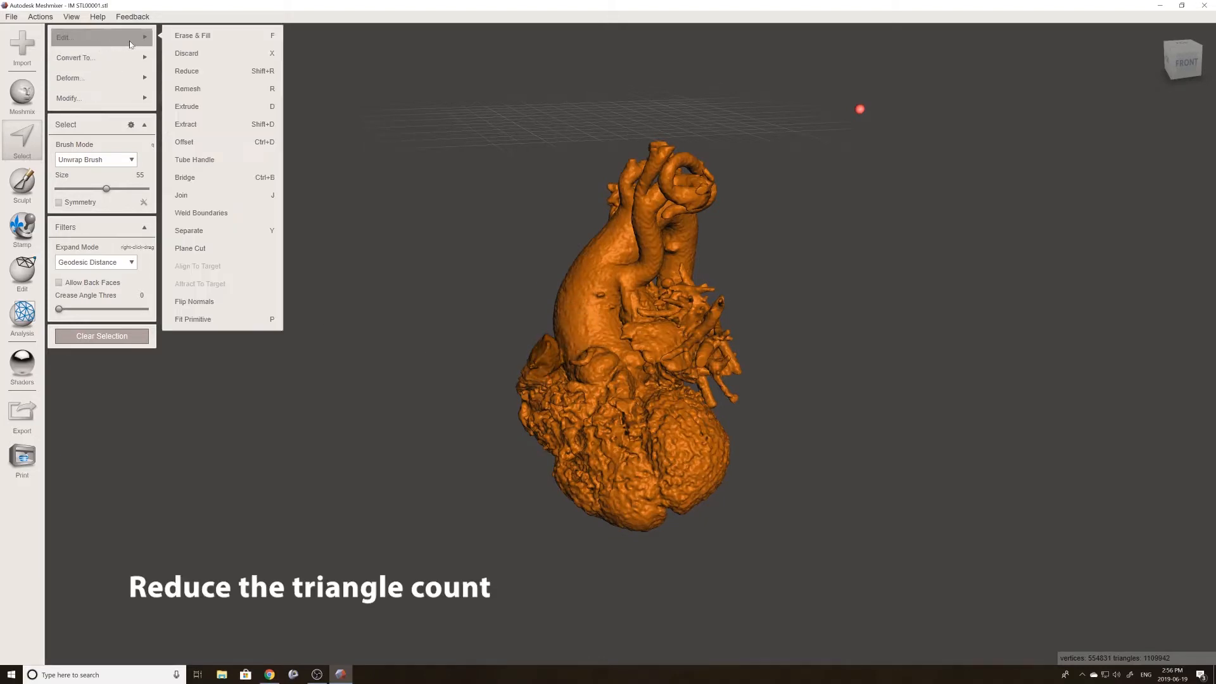
left_click(223, 80)
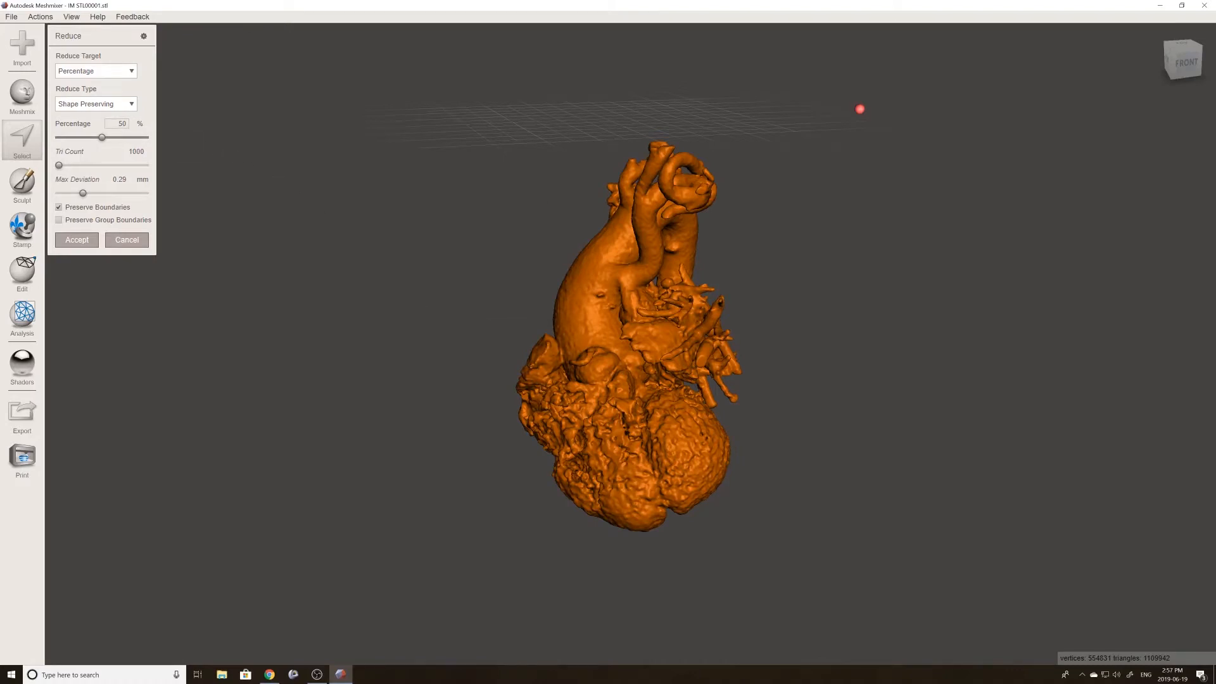
left_click(114, 72)
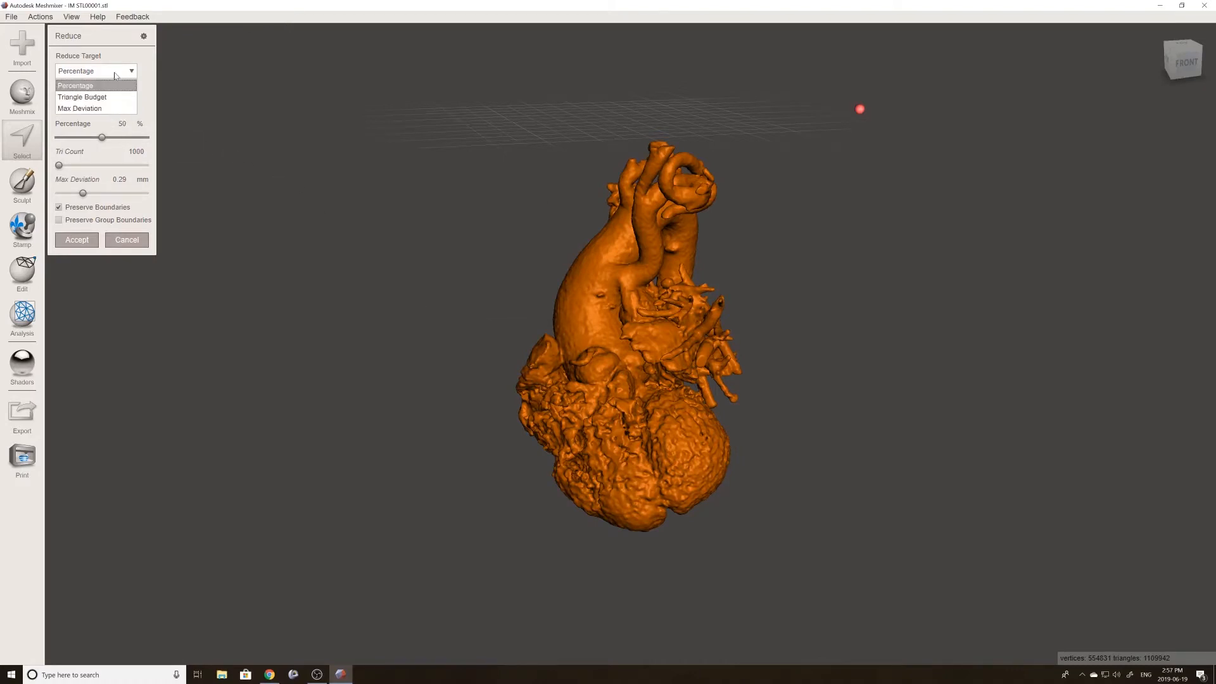
left_click(131, 57)
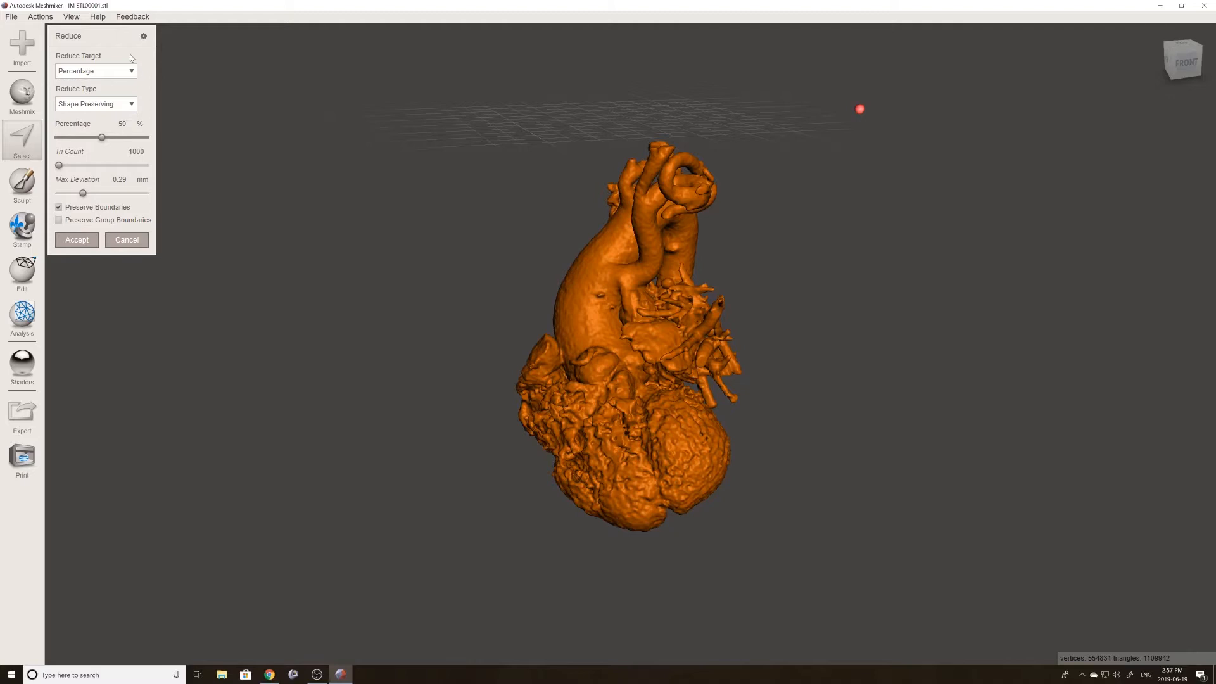
left_click(116, 107)
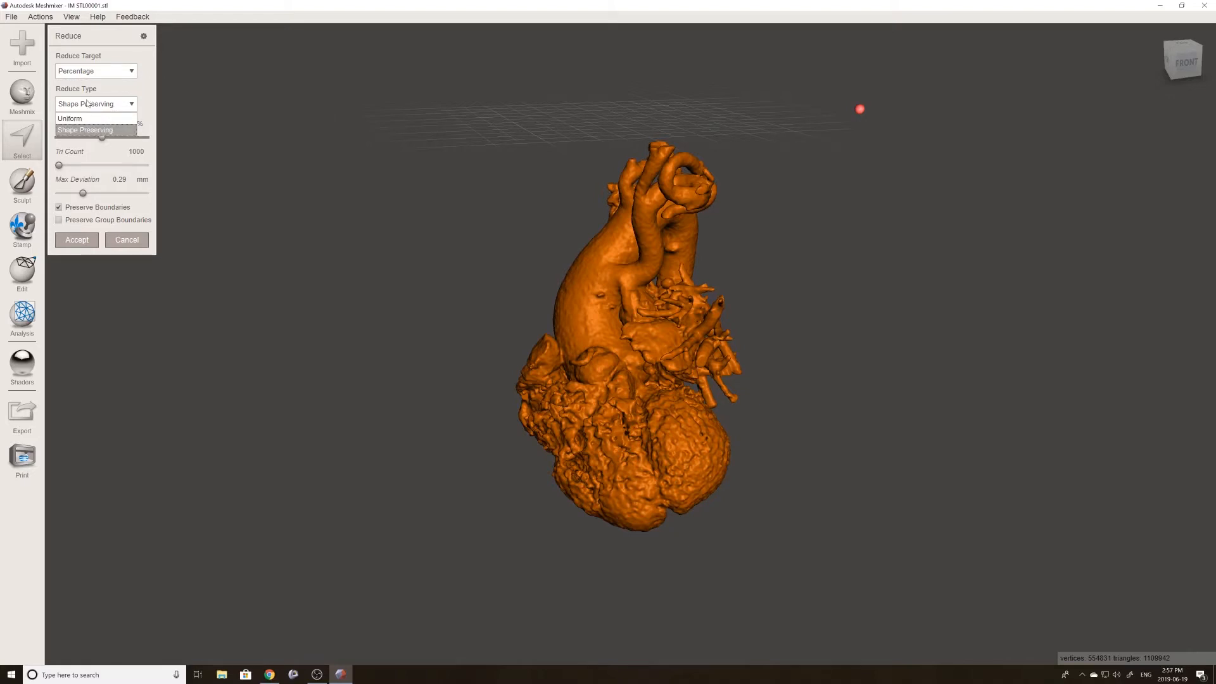
left_click(109, 89)
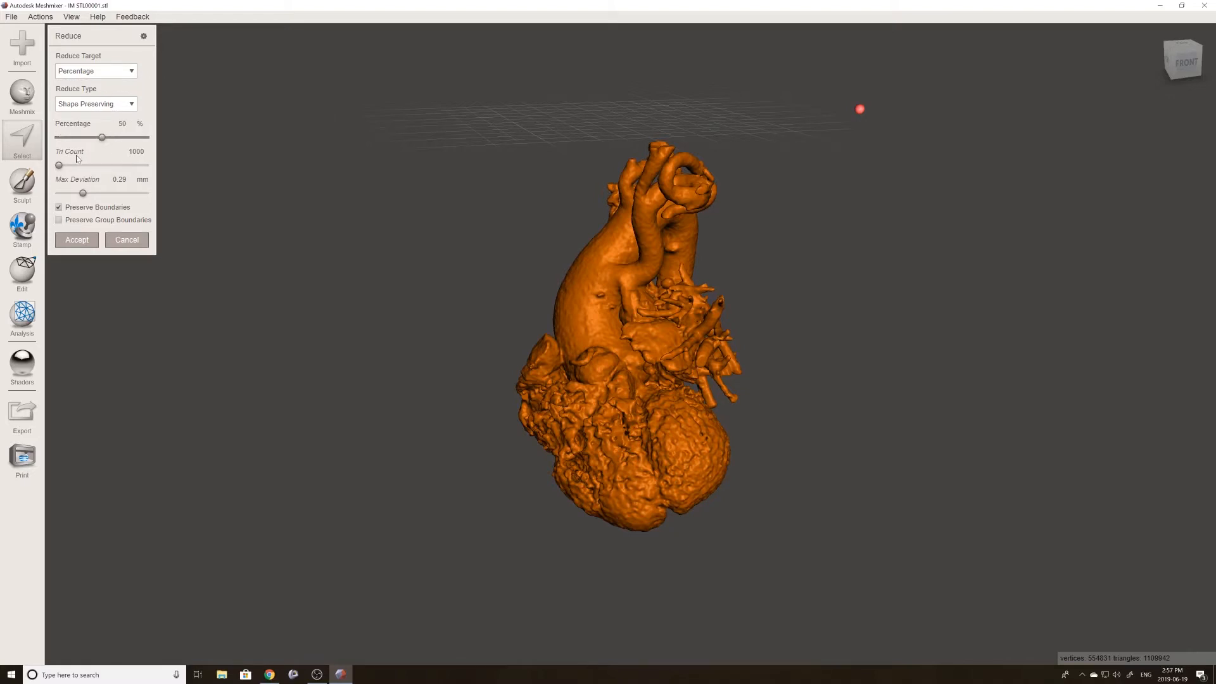
left_click(77, 240)
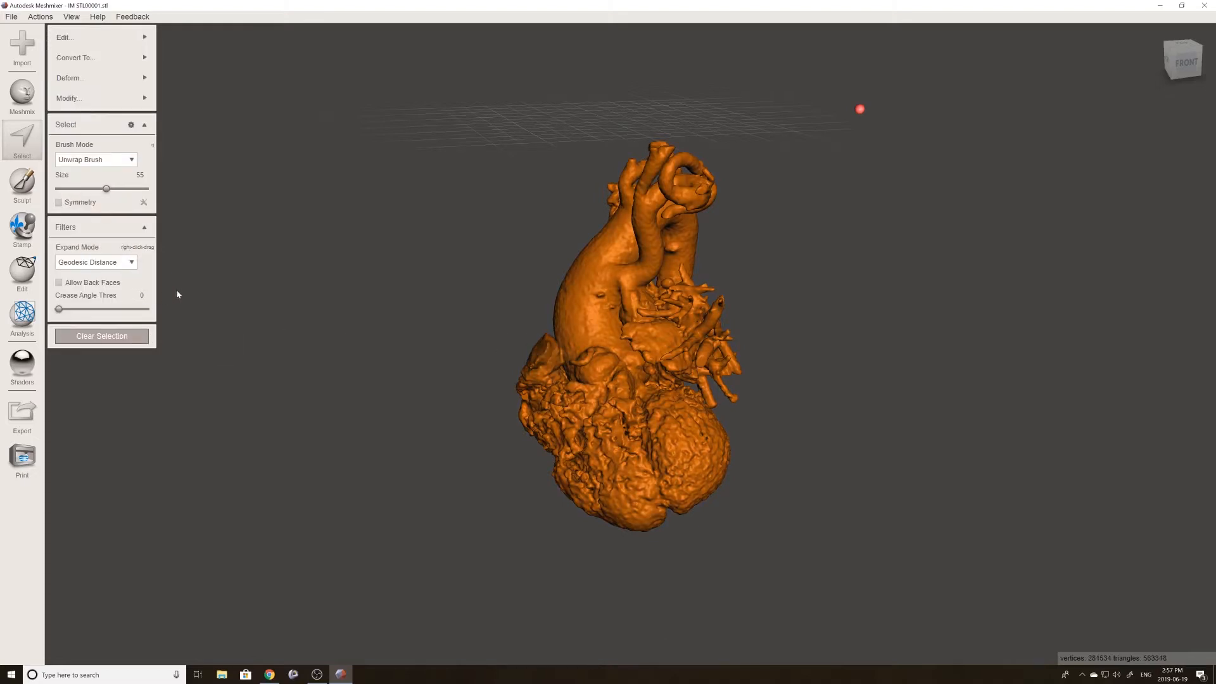
key("Escape")
- Align the heart model's base point to the world origin (Y-up) using the Translate Only transformation
right_click_drag(411, 345, 164, 328)
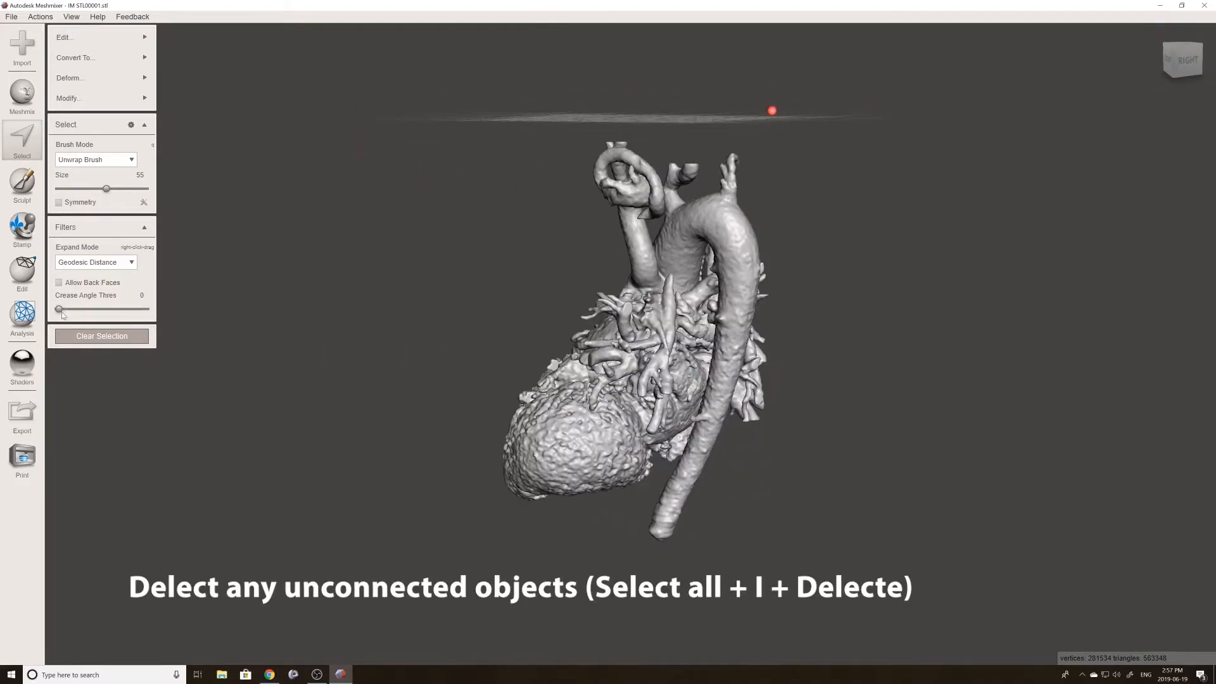
key("Escape")
right_click_drag(480, 423, 566, 263)
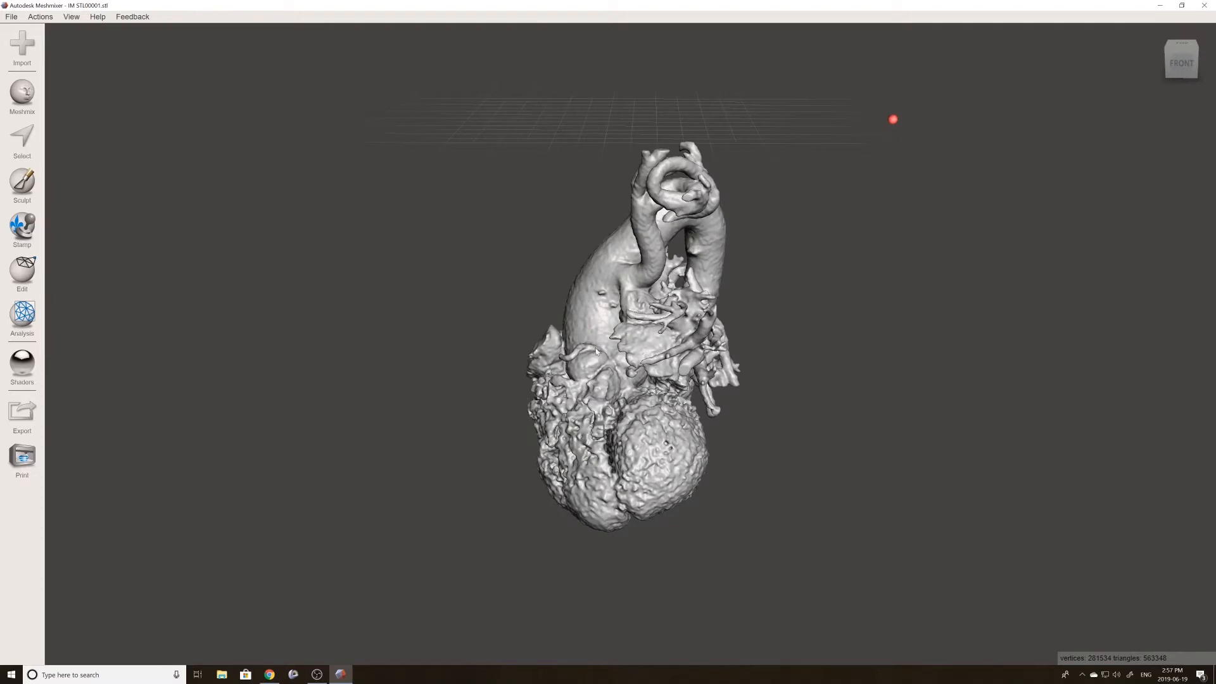
left_click(32, 269)
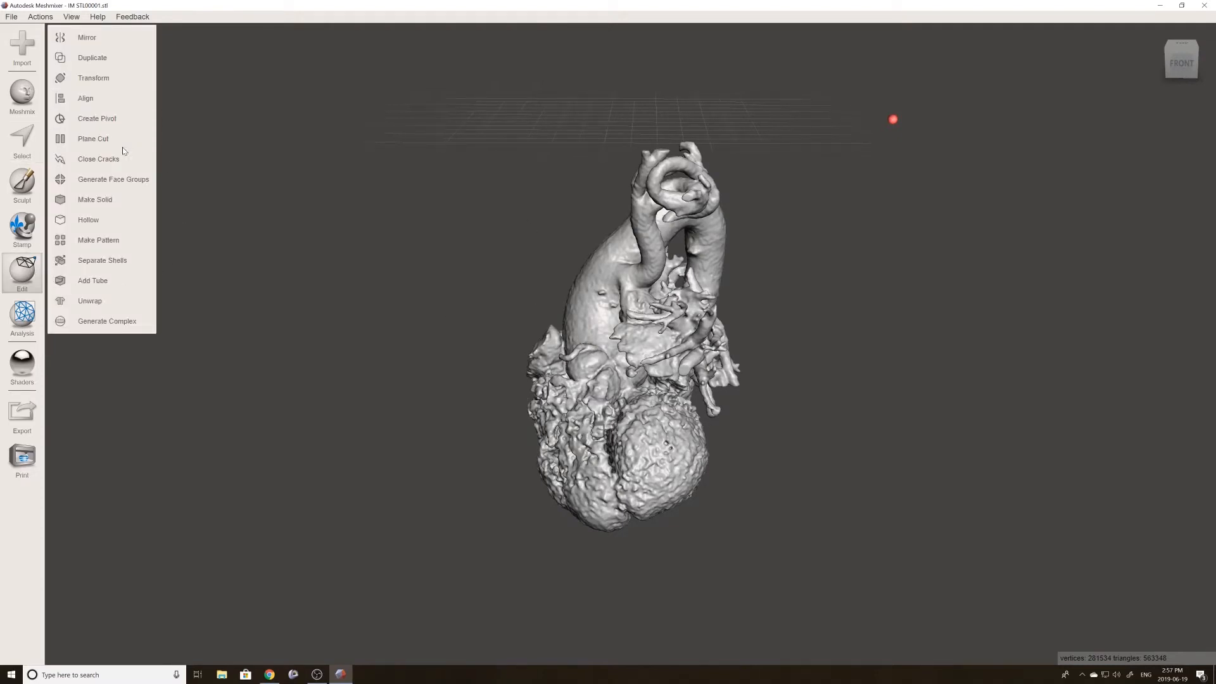
left_click(86, 98)
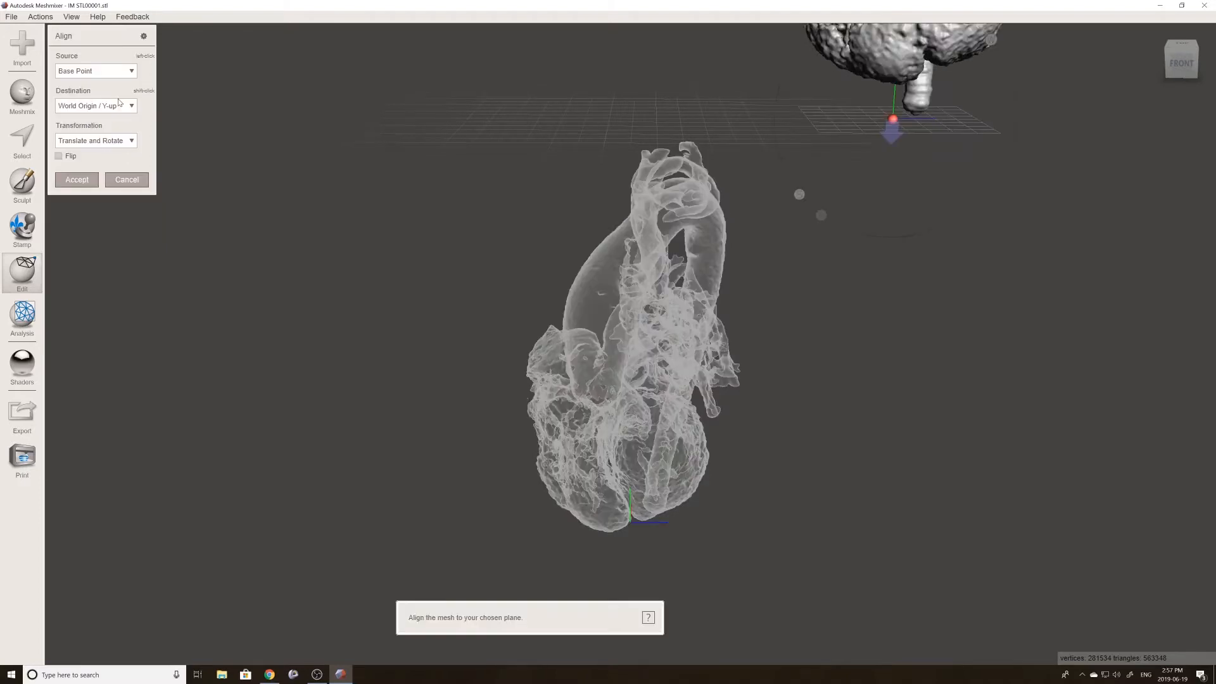
mouse_move(597, 116)
right_mouse_down()
mouse_move(673, 149)
mouse_move(596, 118)
right_mouse_up()
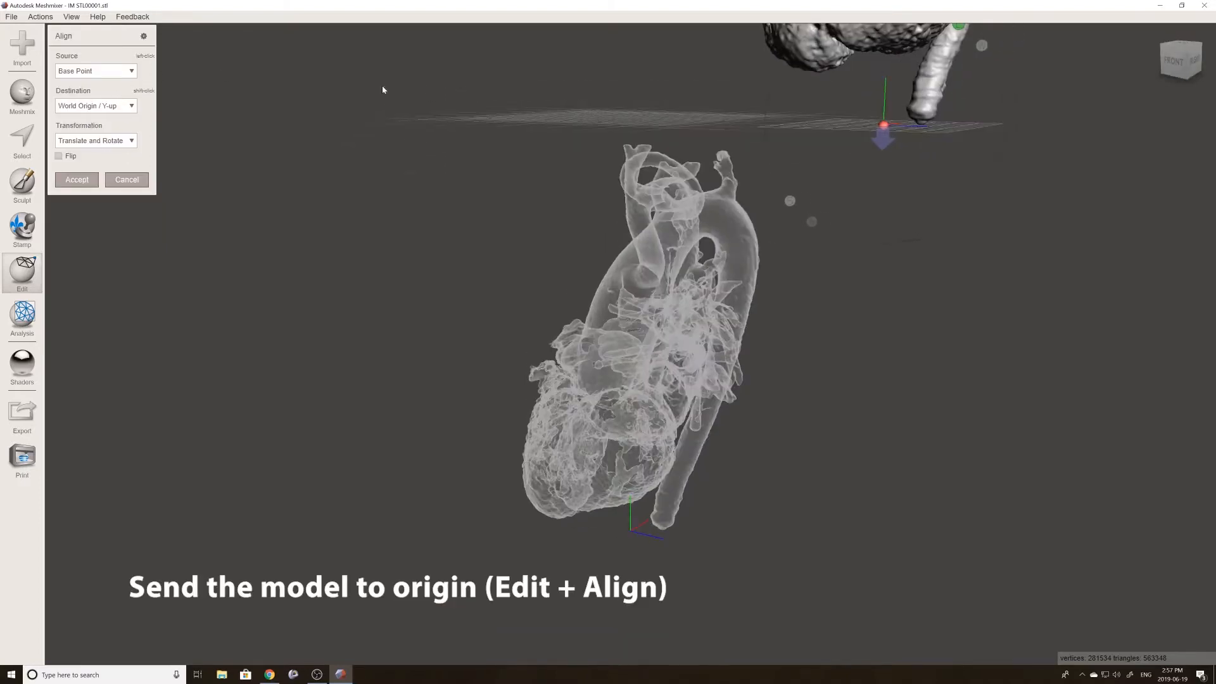
left_click(121, 141)
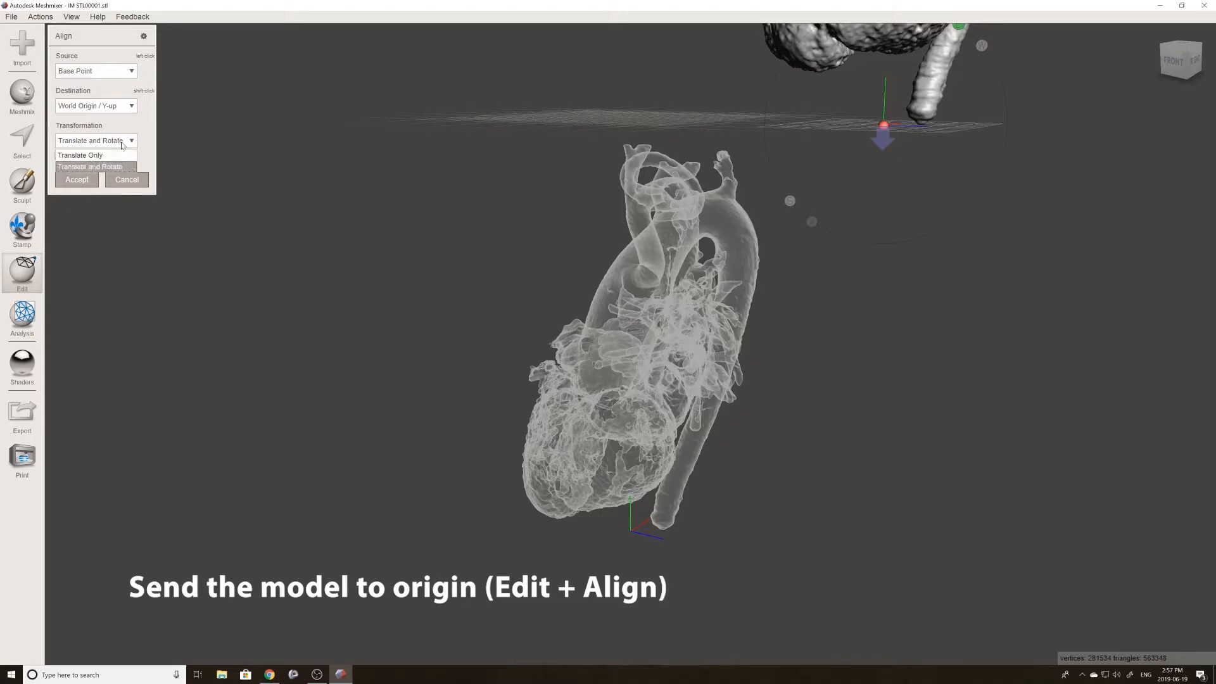
left_click(121, 157)
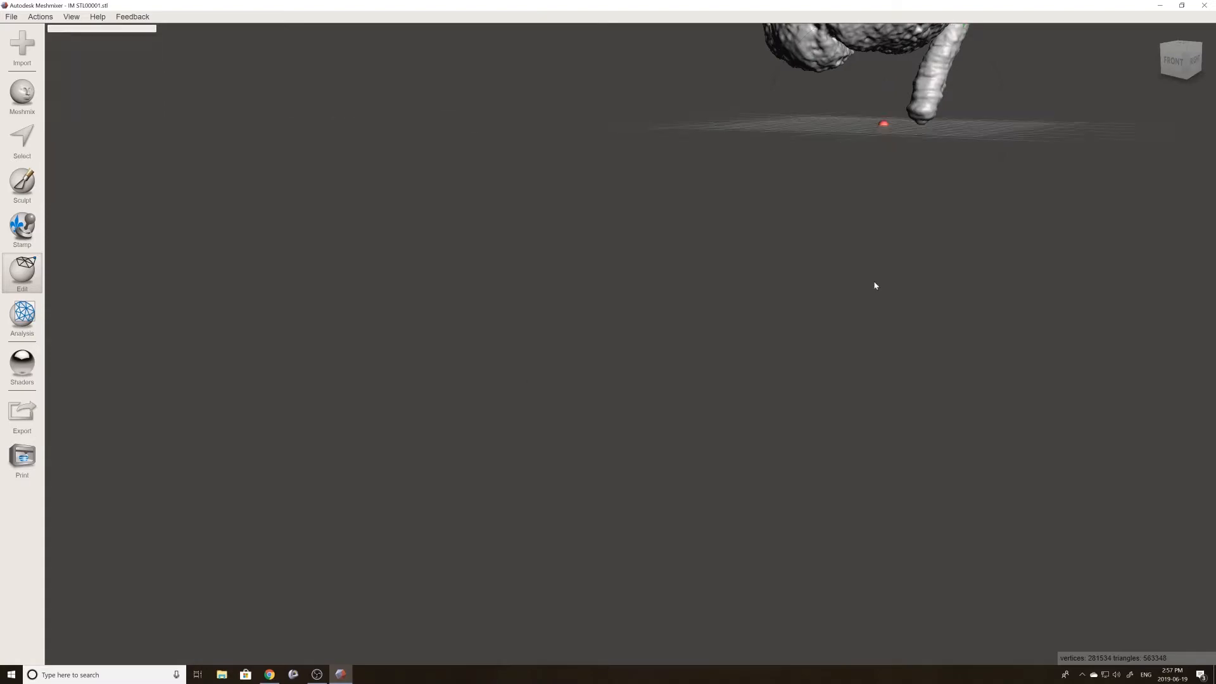
- Select the whole heart mesh and apply an Offset to it
middle_click_drag(842, 225, 669, 436)
right_click_drag(668, 436, 672, 409)
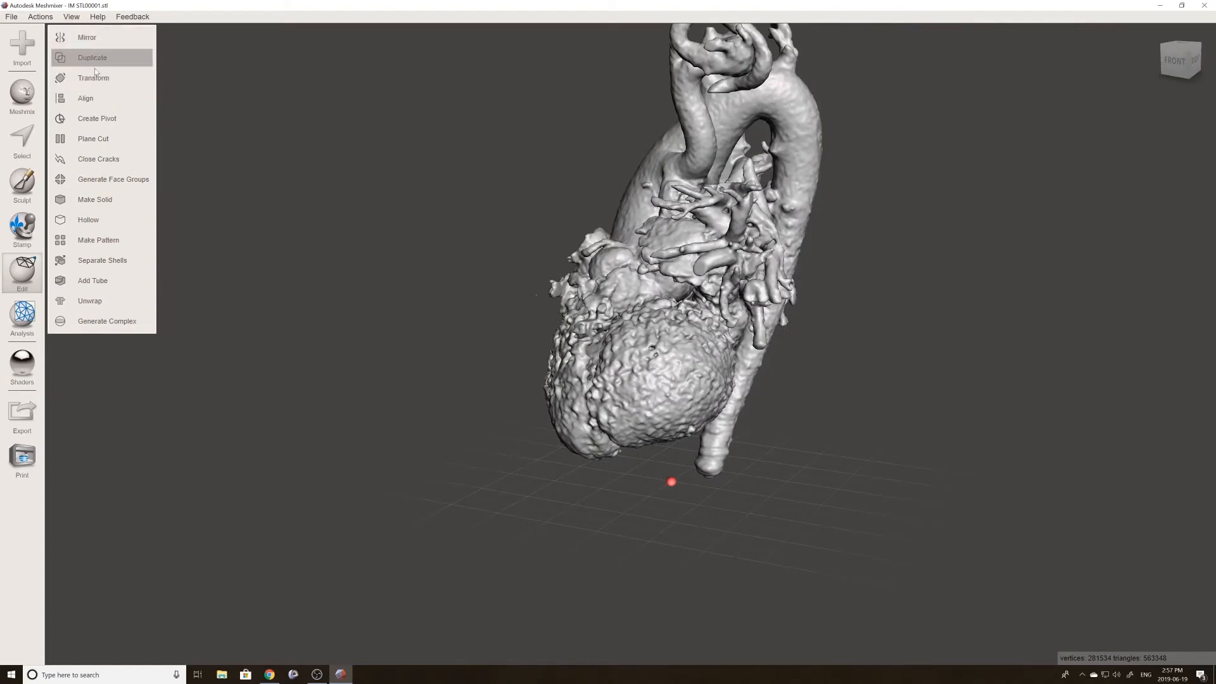
left_click(26, 145)
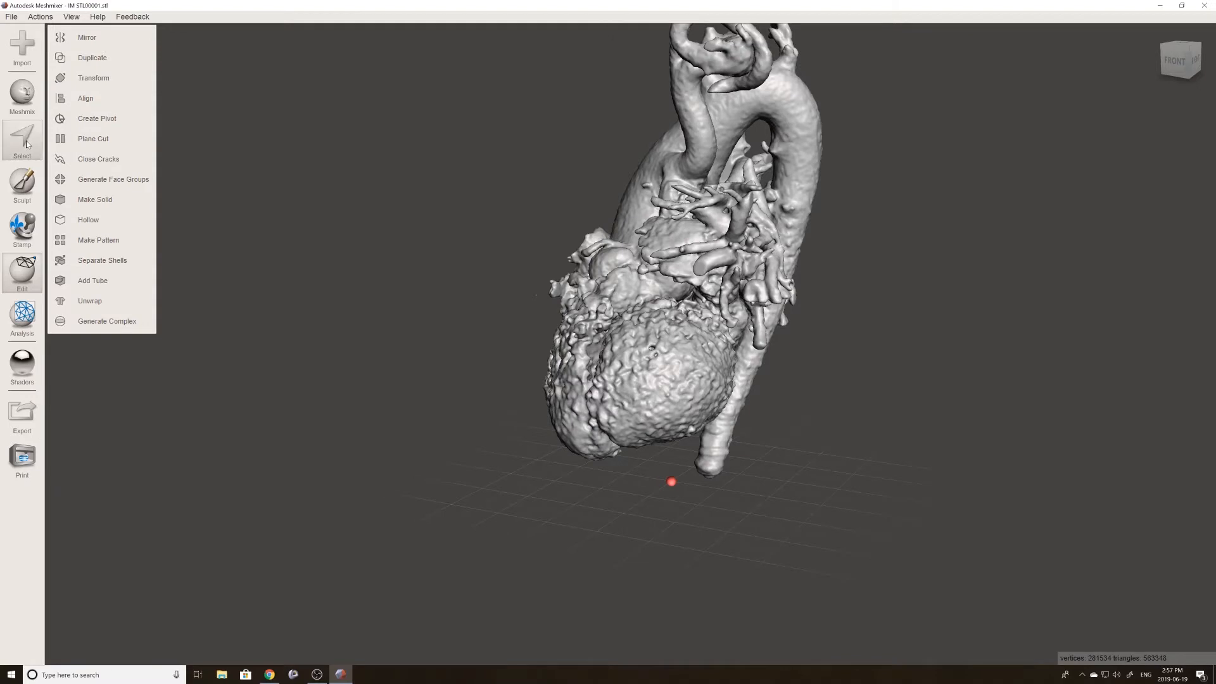
left_click(658, 335)
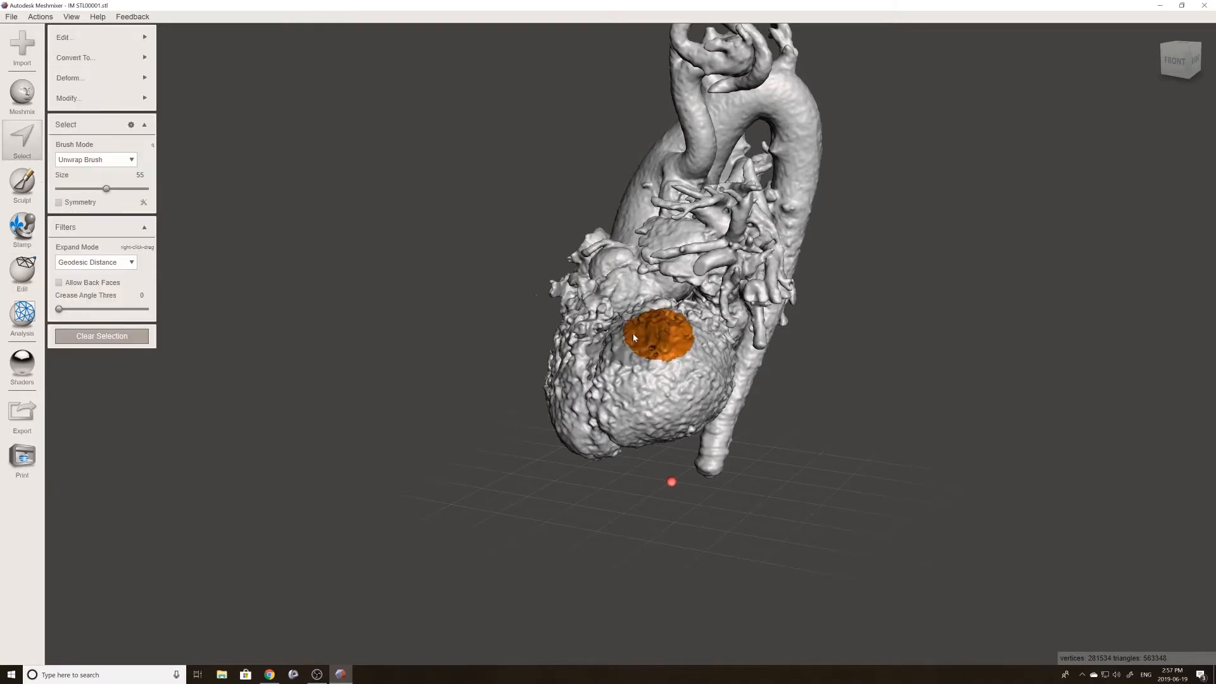
key("ctrl+a")
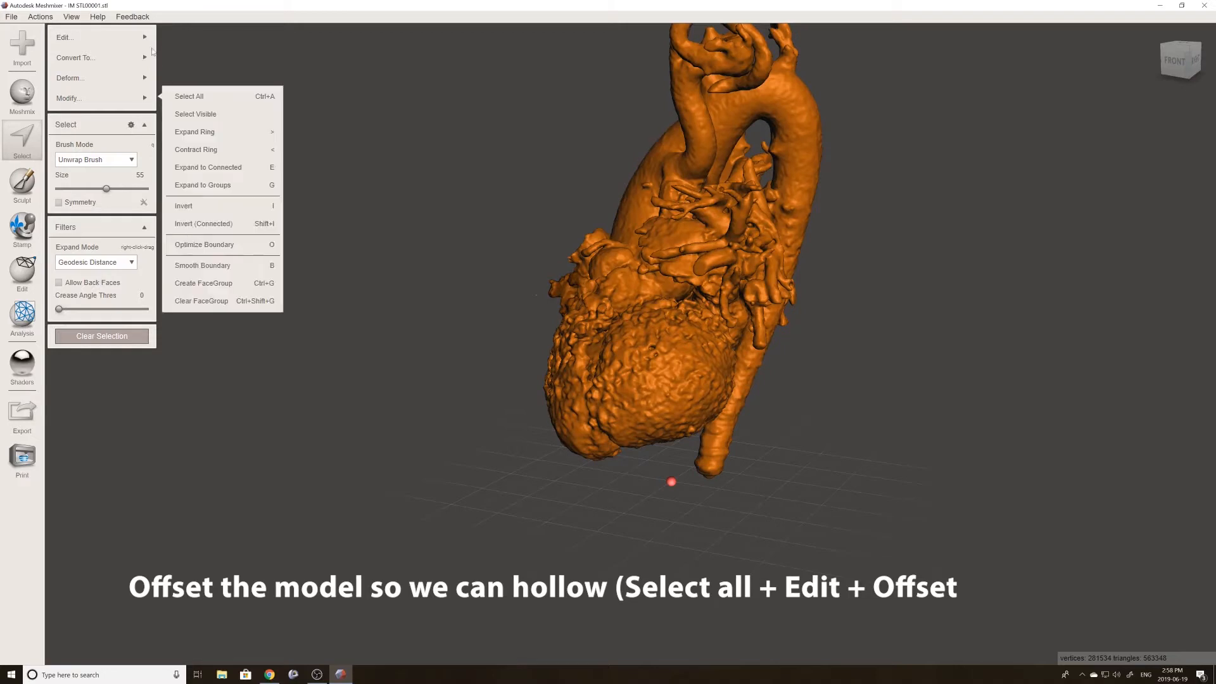
mouse_move(114, 43)
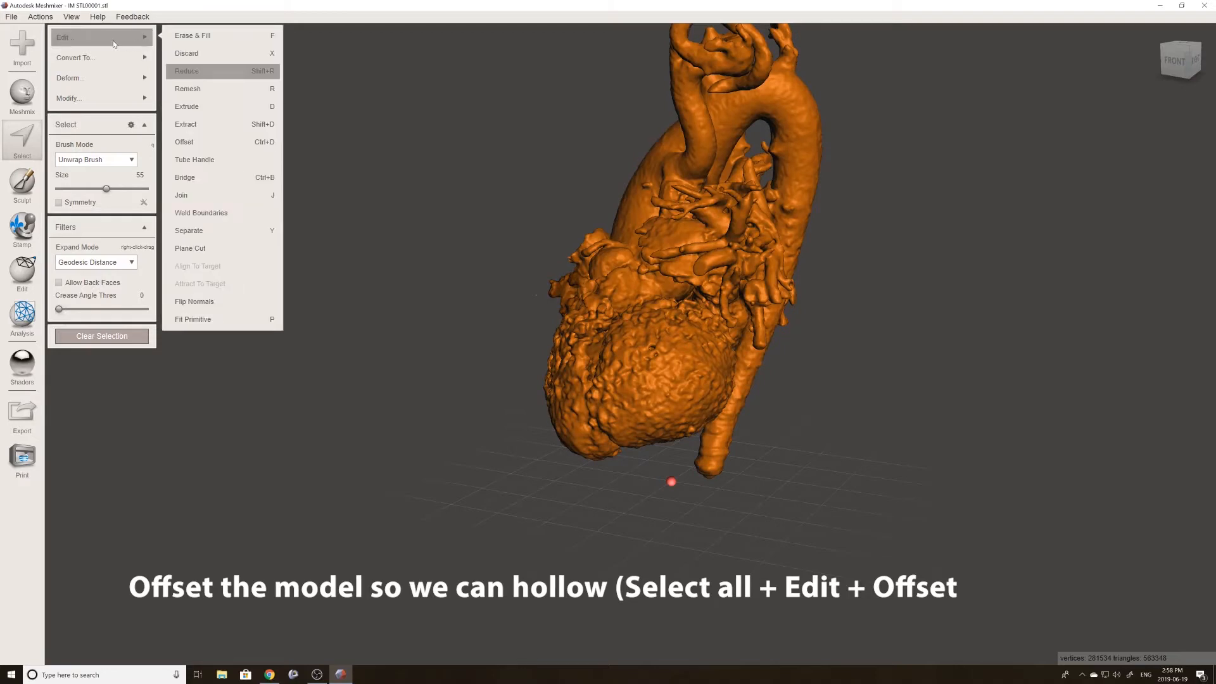
left_click(215, 142)
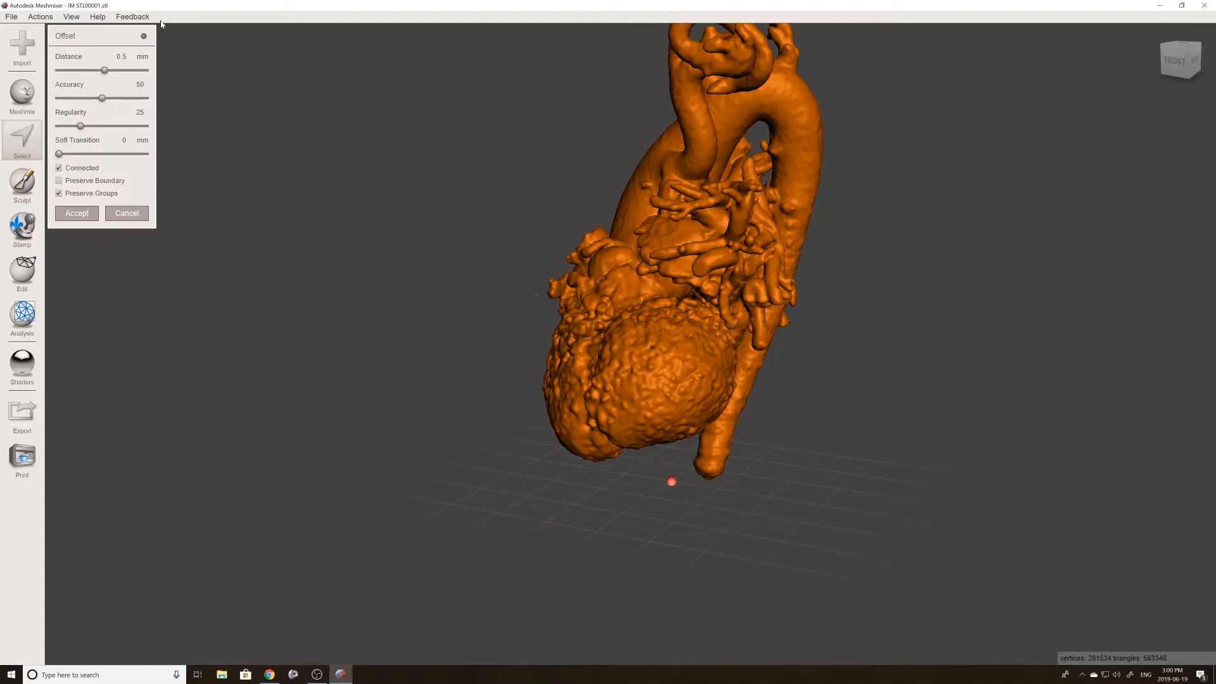
- Set the offset distance to 1 mm with Preserve Boundary enabled, accept it and clear the mesh selection
right_click_drag(584, 232, 471, 272)
right_click_drag(527, 240, 842, 251)
middle_click_drag(843, 251, 462, 366)
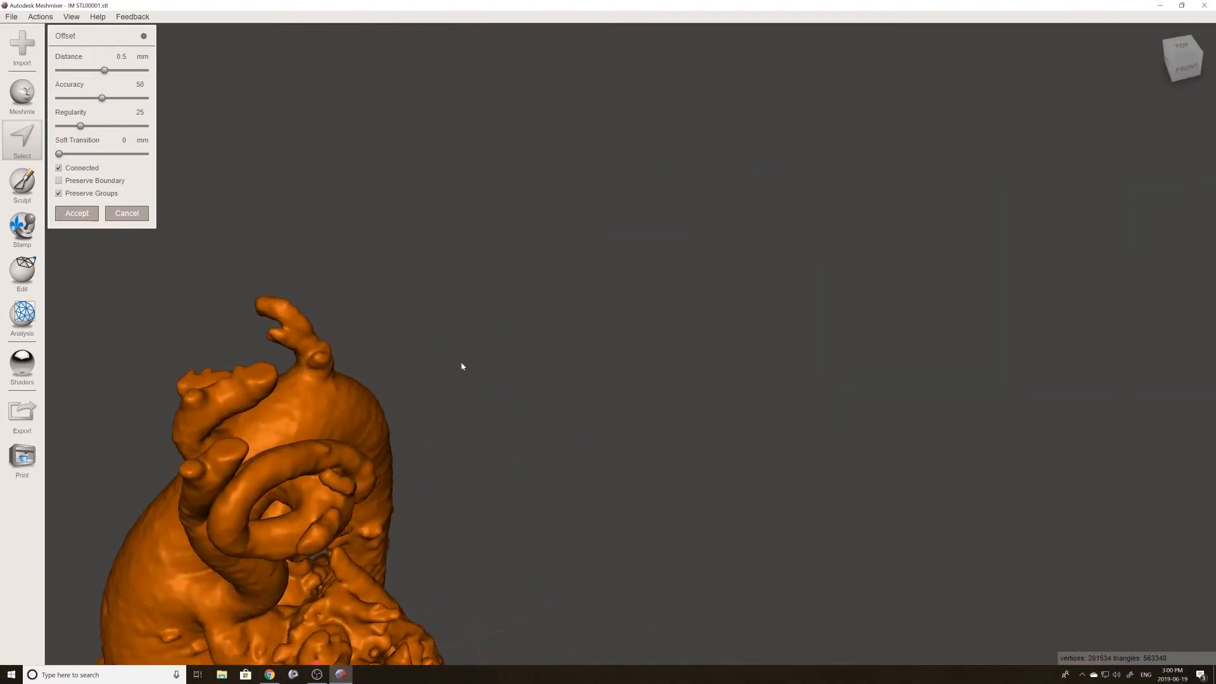
left_click(120, 56)
type("1")
key("Return")
right_click_drag(331, 391, 462, 342)
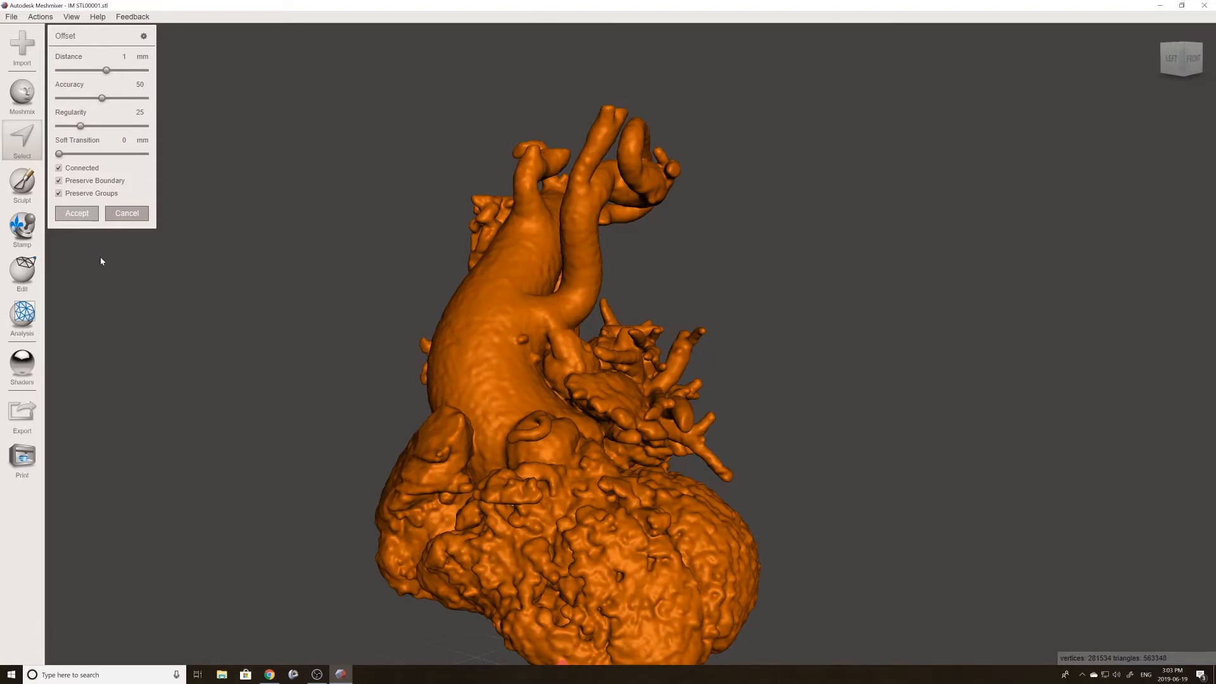
mouse_move(56, 59)
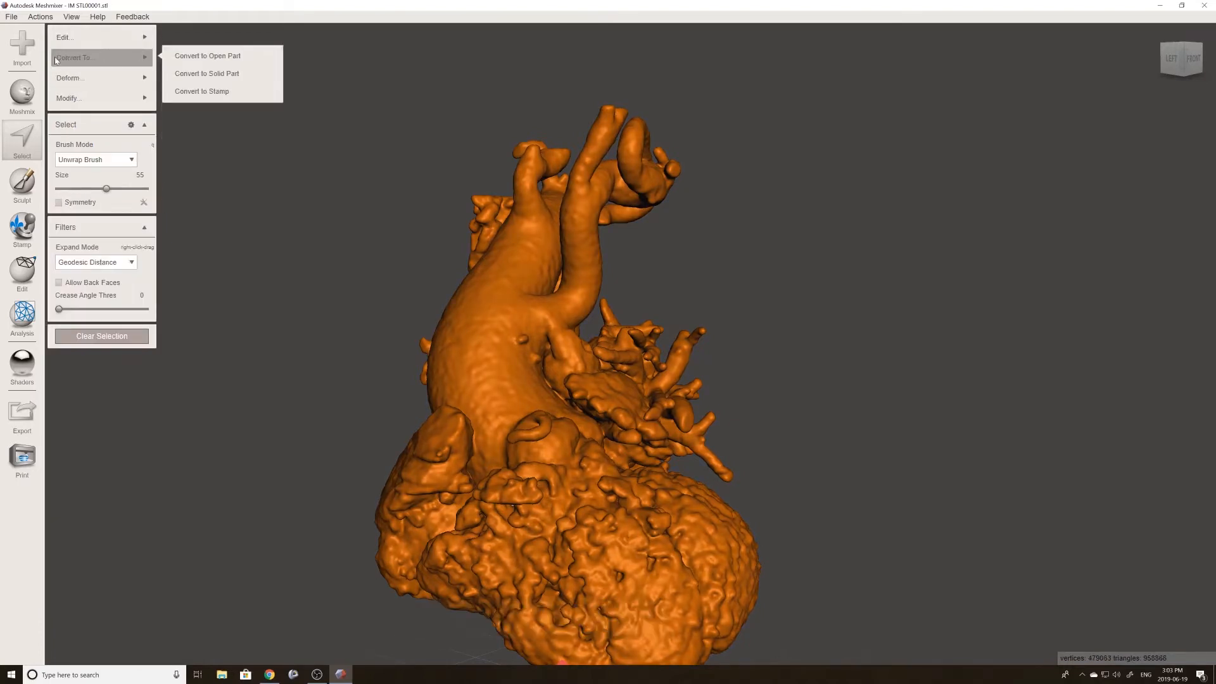
left_click(118, 342)
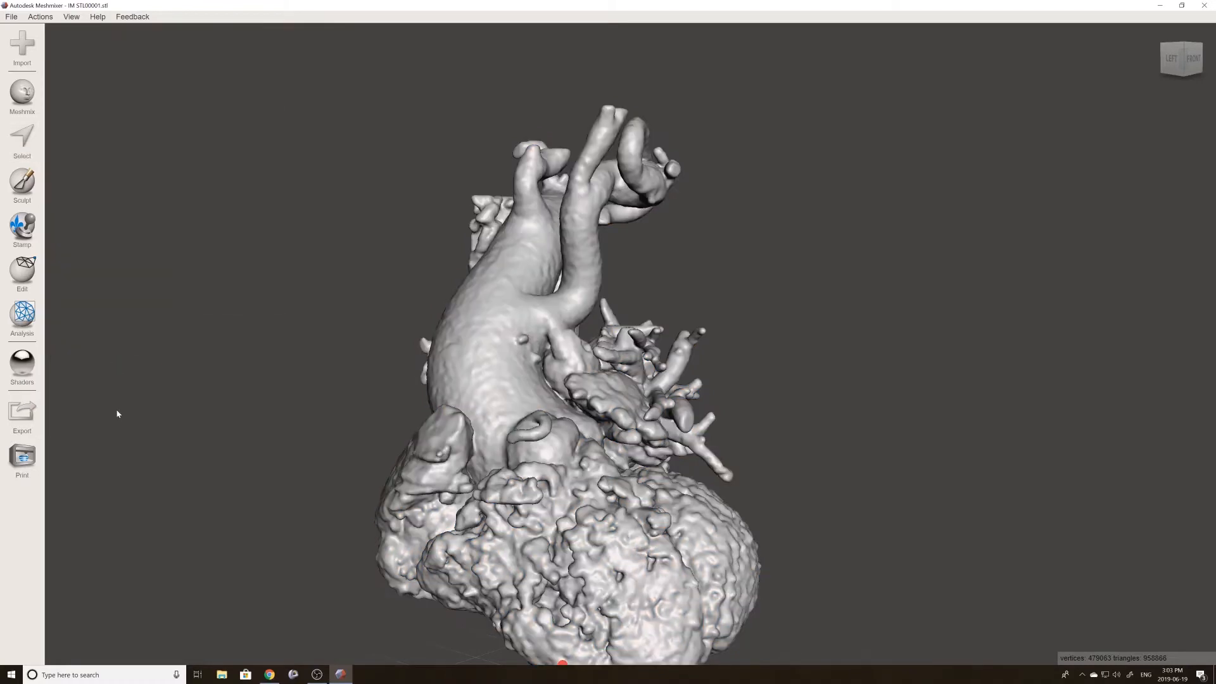
- Hollow the heart model with an offset distance of 1 mm
left_click(21, 269)
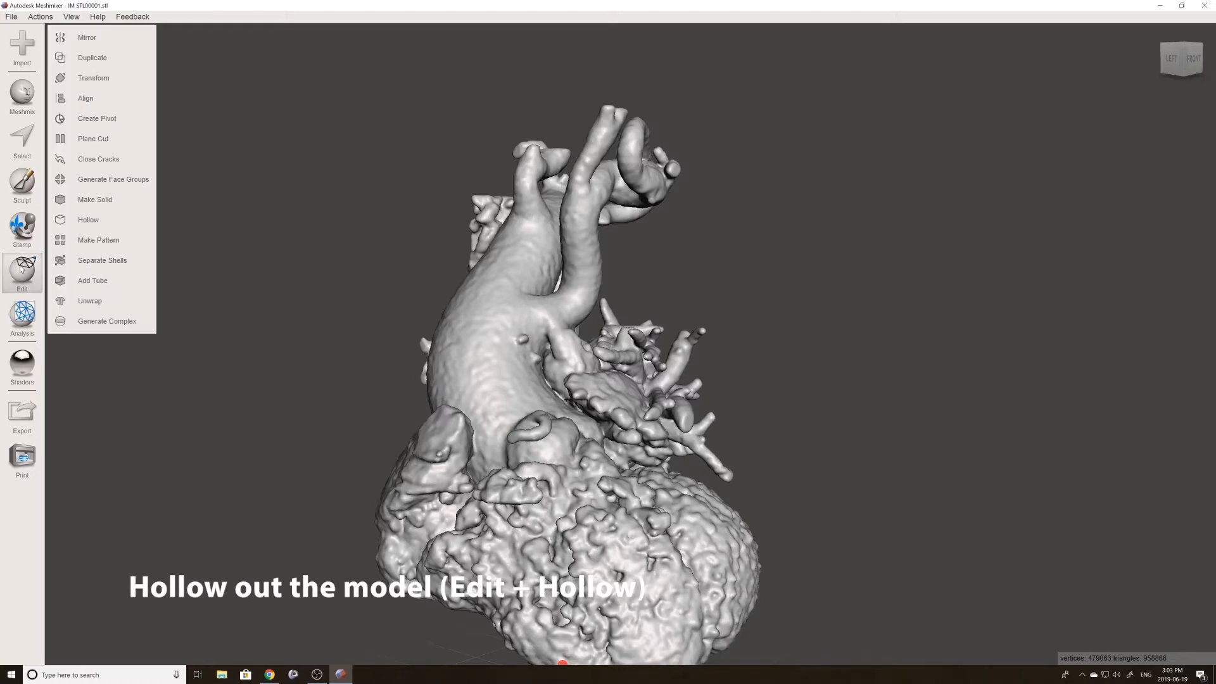
left_click(106, 221)
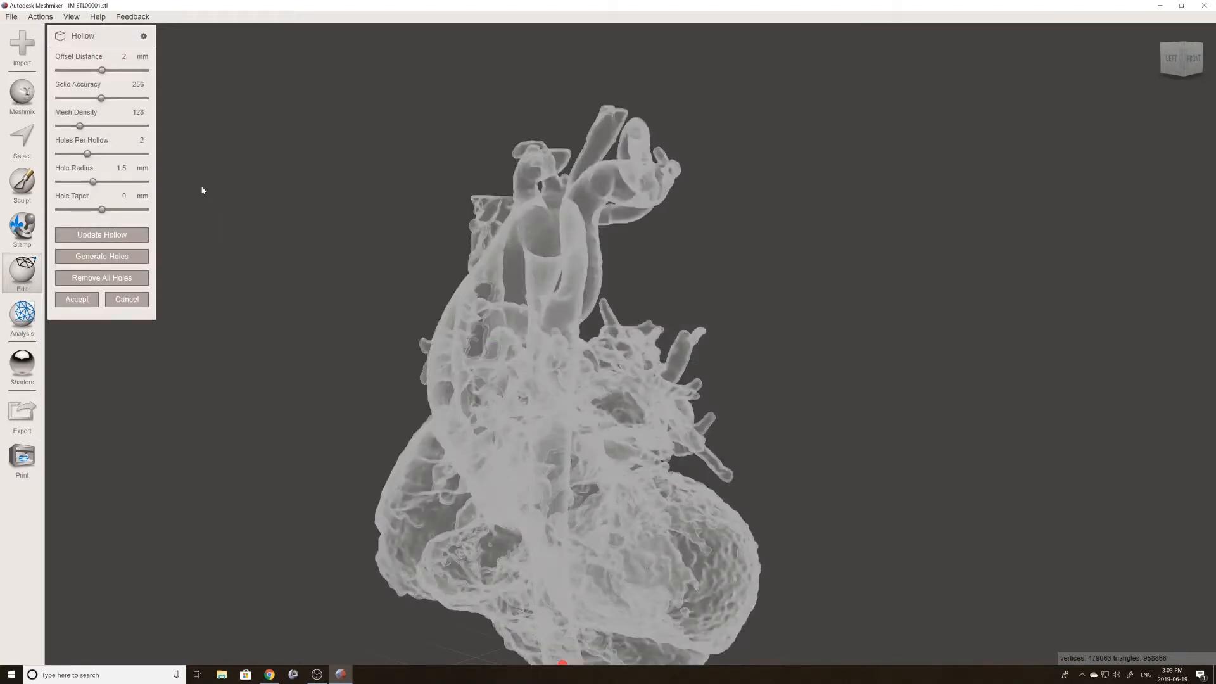
left_click(124, 56)
type("1")
key("Tab")
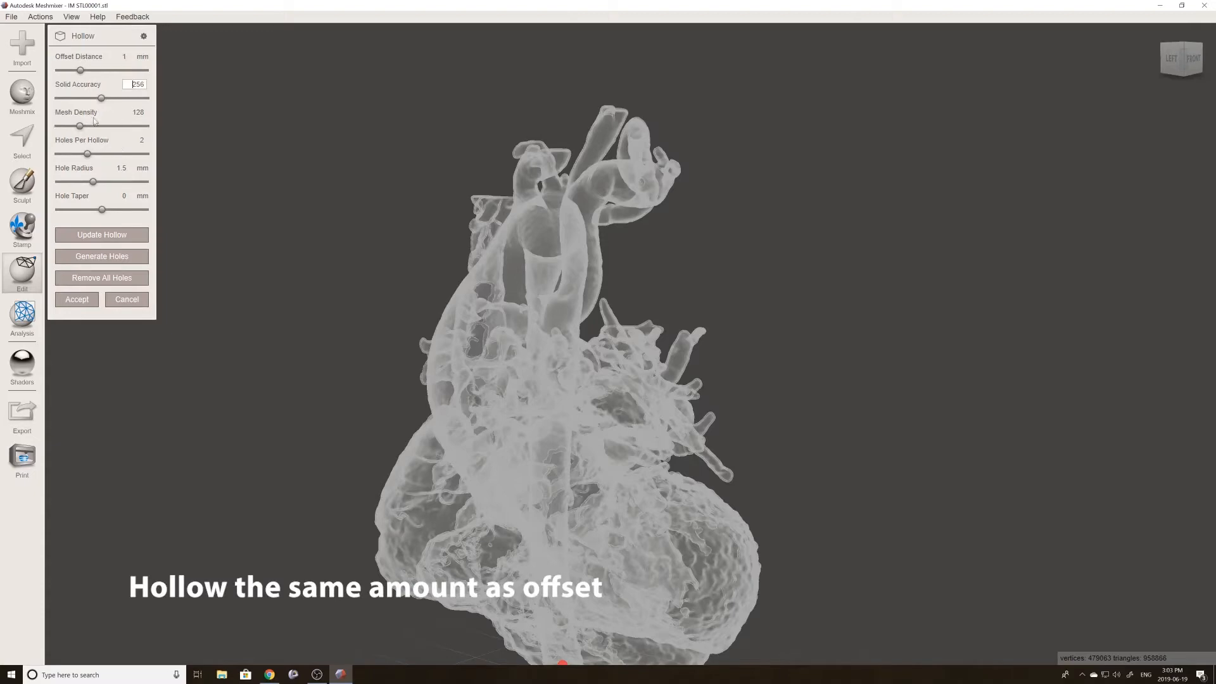
left_click(76, 299)
- Cut off the lower tip of the descending aorta with a Plane Cut, using Cut (Discard Half) and Remeshed Fill
right_click_drag(542, 352, 541, 400)
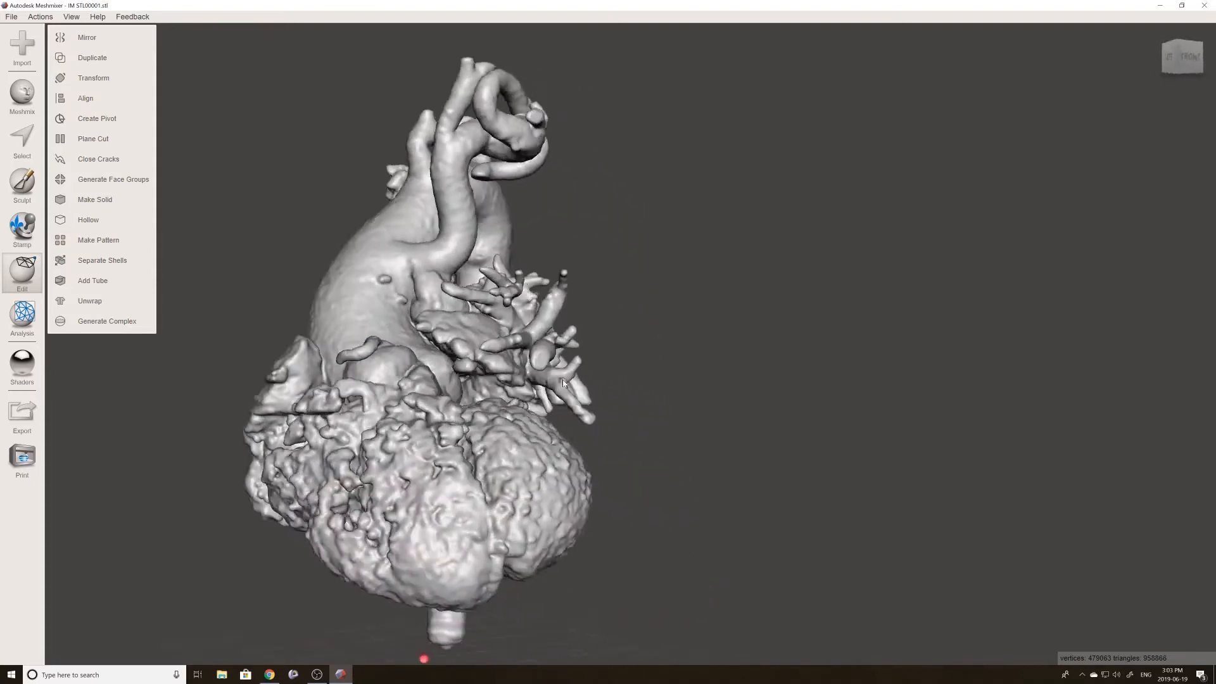
right_click_drag(456, 380, 355, 355)
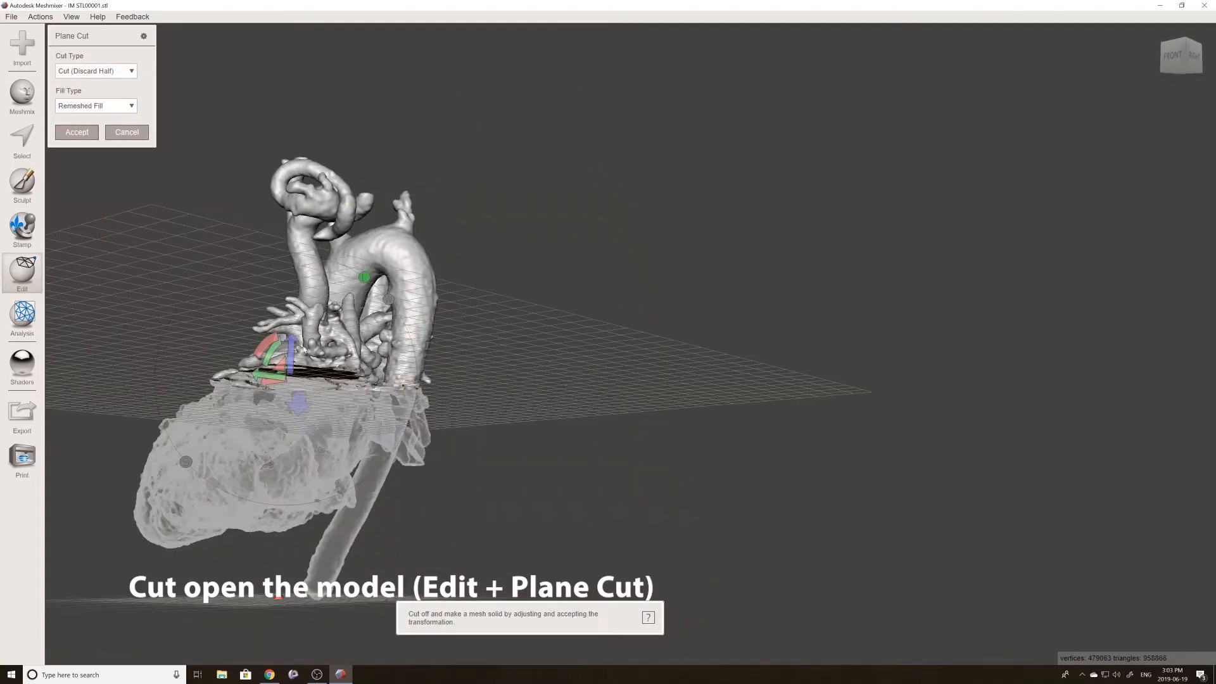
left_click_drag(293, 370, 253, 549)
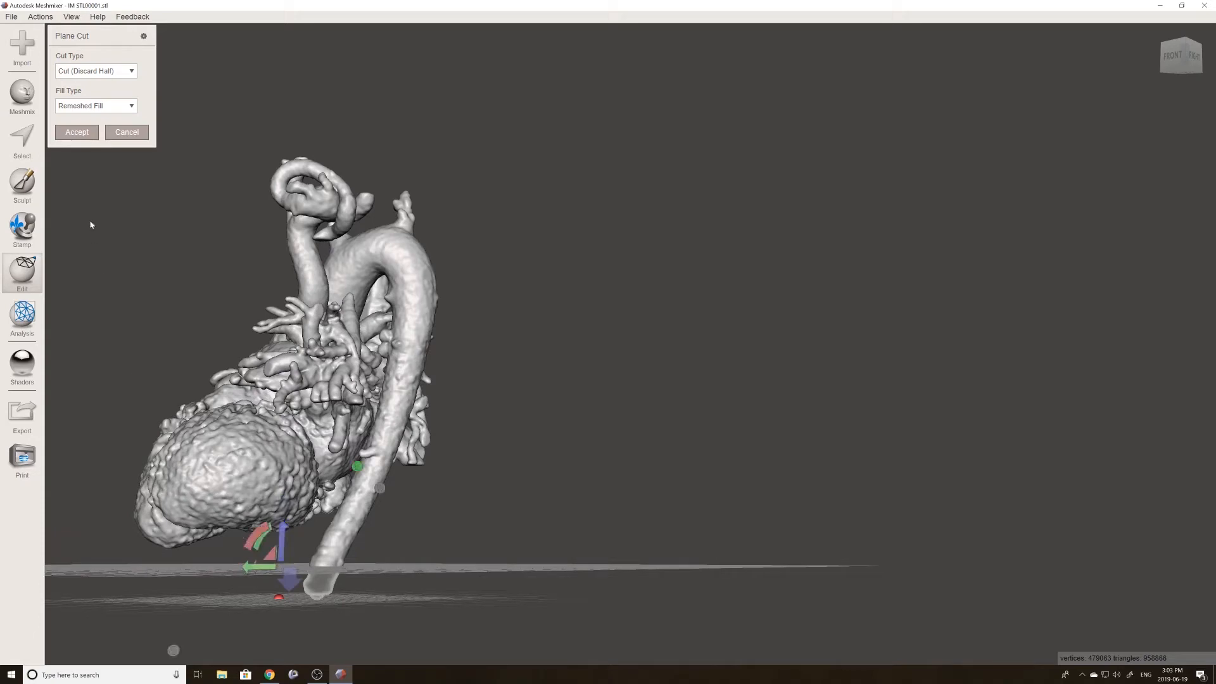
left_click(114, 75)
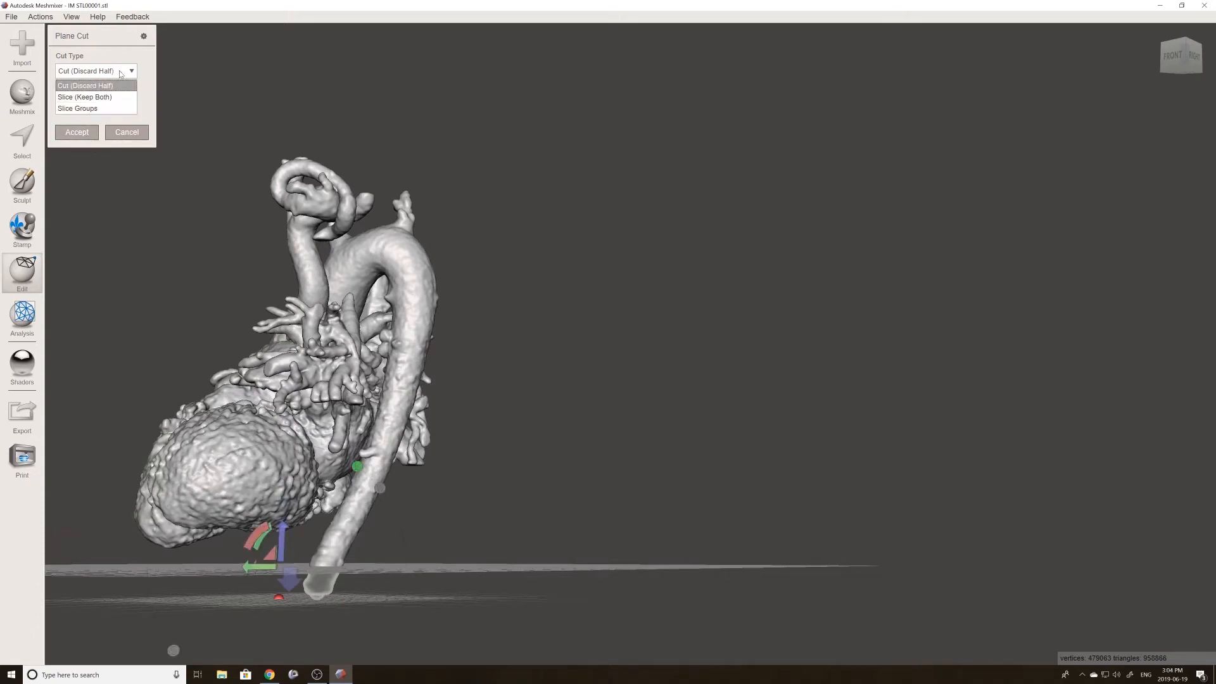
left_click(120, 73)
left_click(120, 74)
left_click(120, 73)
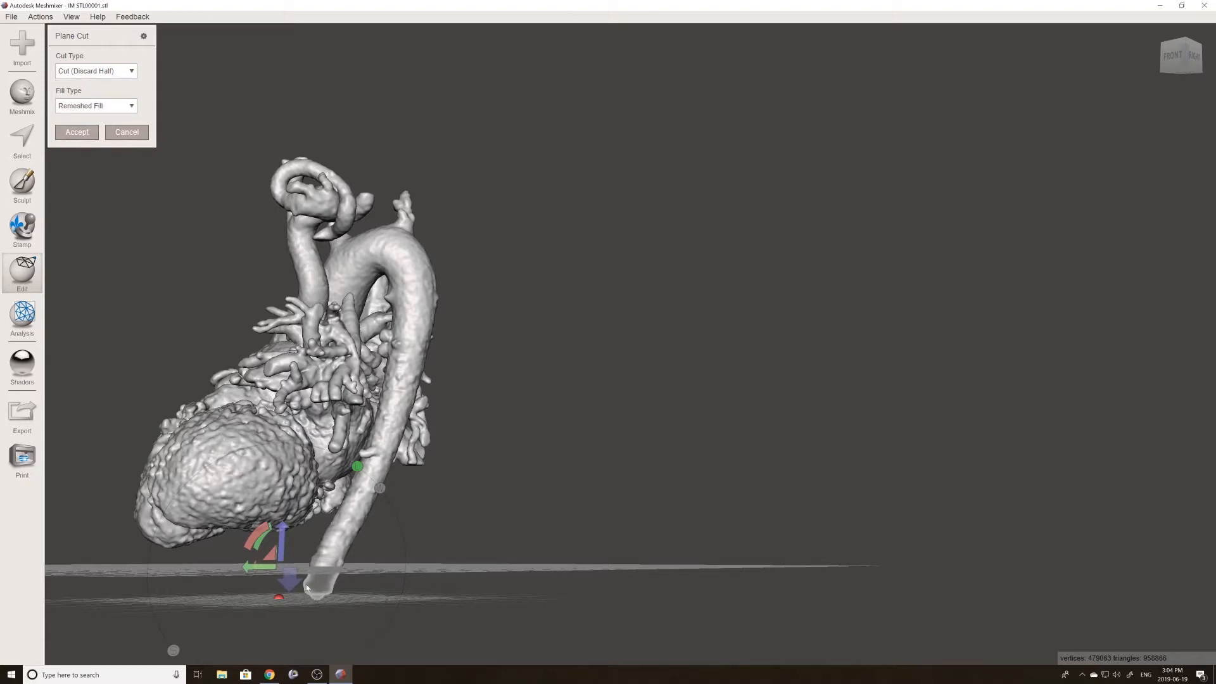
left_click(76, 132)
right_click_drag(309, 598, 233, 531)
scroll(278, 530, "up", 3)
middle_click_drag(232, 534, 422, 484)
- Lasso-select the tip of the branch vessel on the aortic arch beside the large coiled vessel
right_click_drag(552, 470, 630, 435)
right_click_drag(575, 359, 474, 129)
right_click_drag(490, 180, 368, 172)
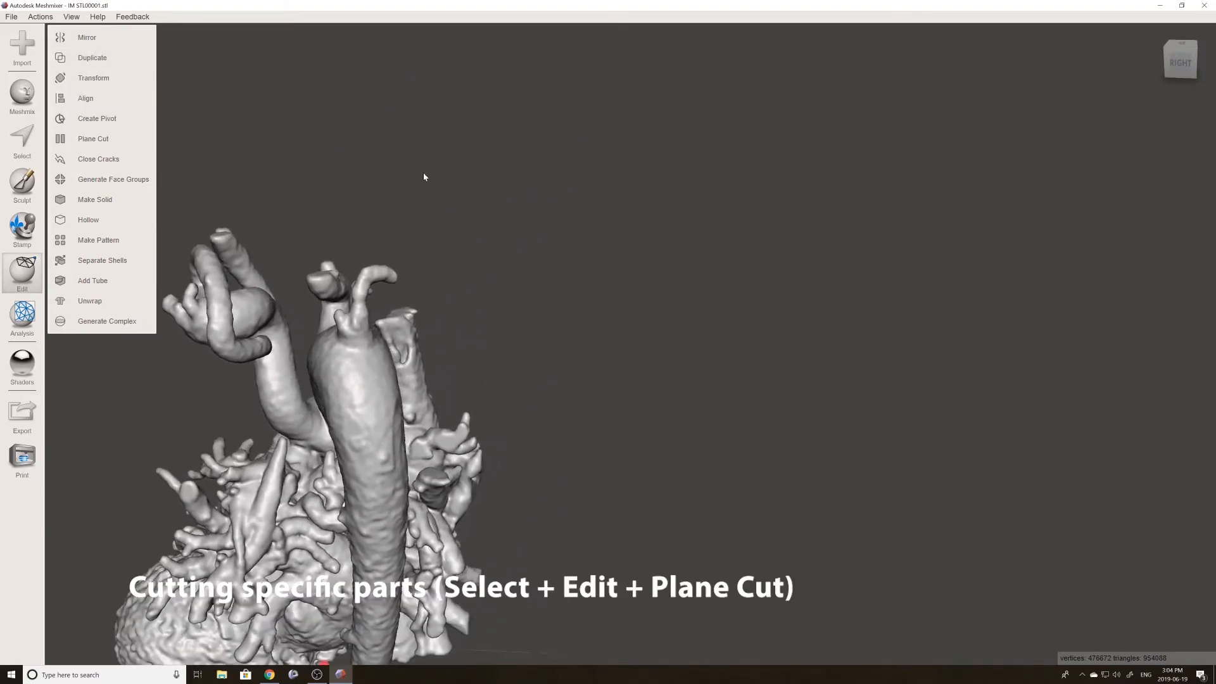
mouse_move(423, 176)
right_mouse_down()
mouse_move(298, 163)
mouse_move(425, 200)
right_mouse_up()
scroll(425, 200, "up", 5)
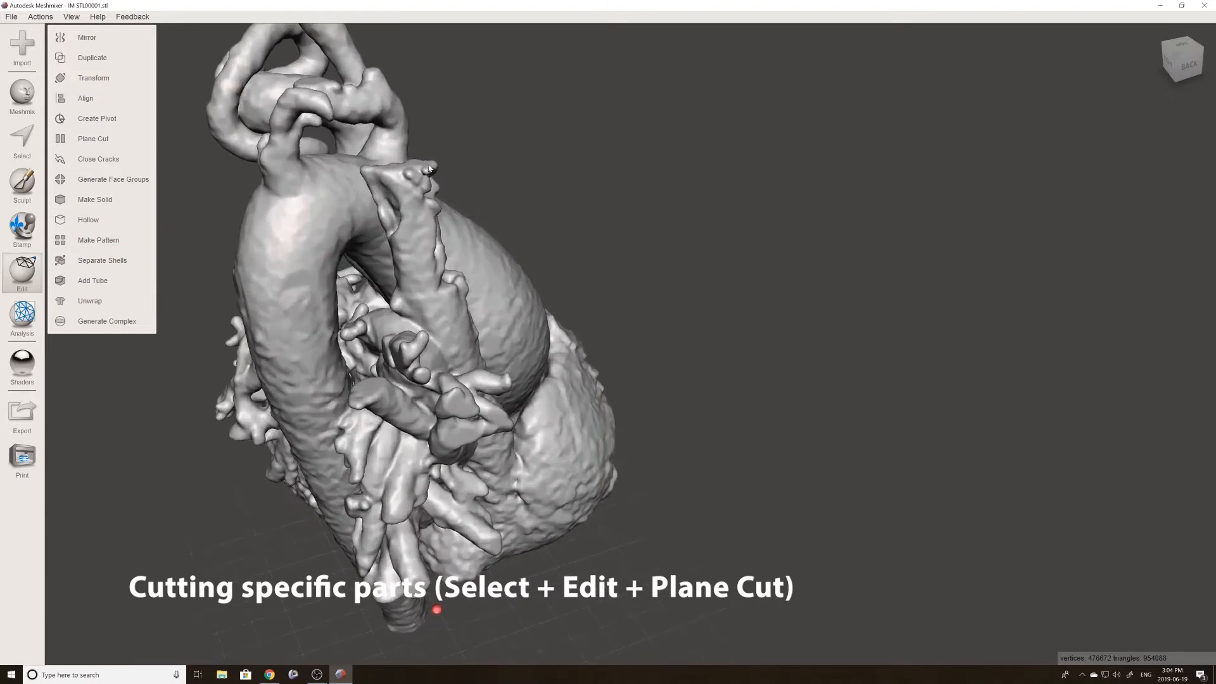
right_click_drag(490, 277, 513, 198)
left_click(38, 132)
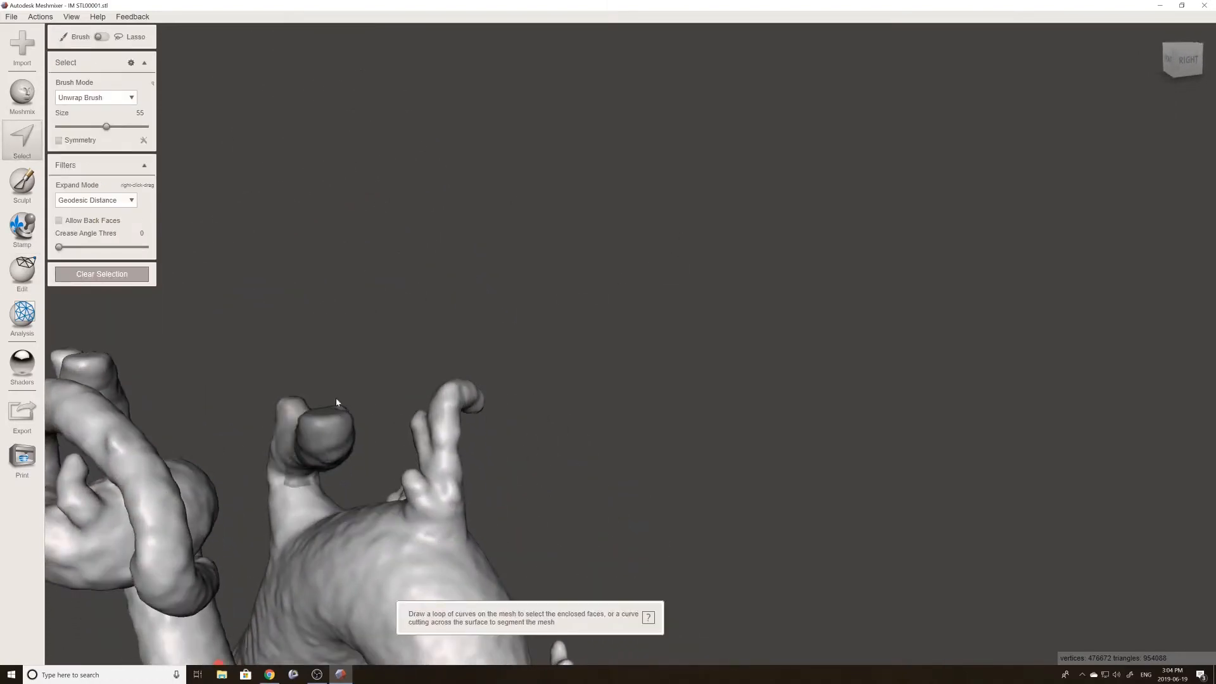
left_click_drag(234, 399, 273, 446)
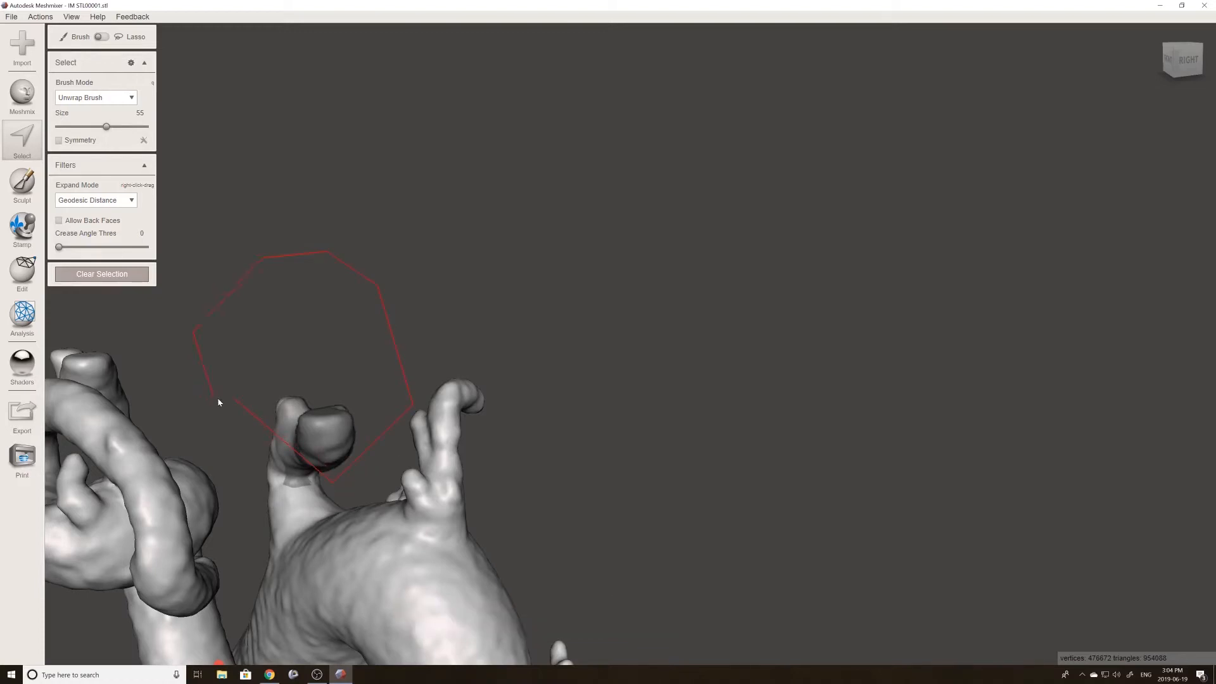
left_click_drag(233, 399, 234, 398)
mouse_move(258, 406)
right_mouse_down()
mouse_move(331, 393)
mouse_move(67, 383)
mouse_move(297, 393)
right_mouse_up()
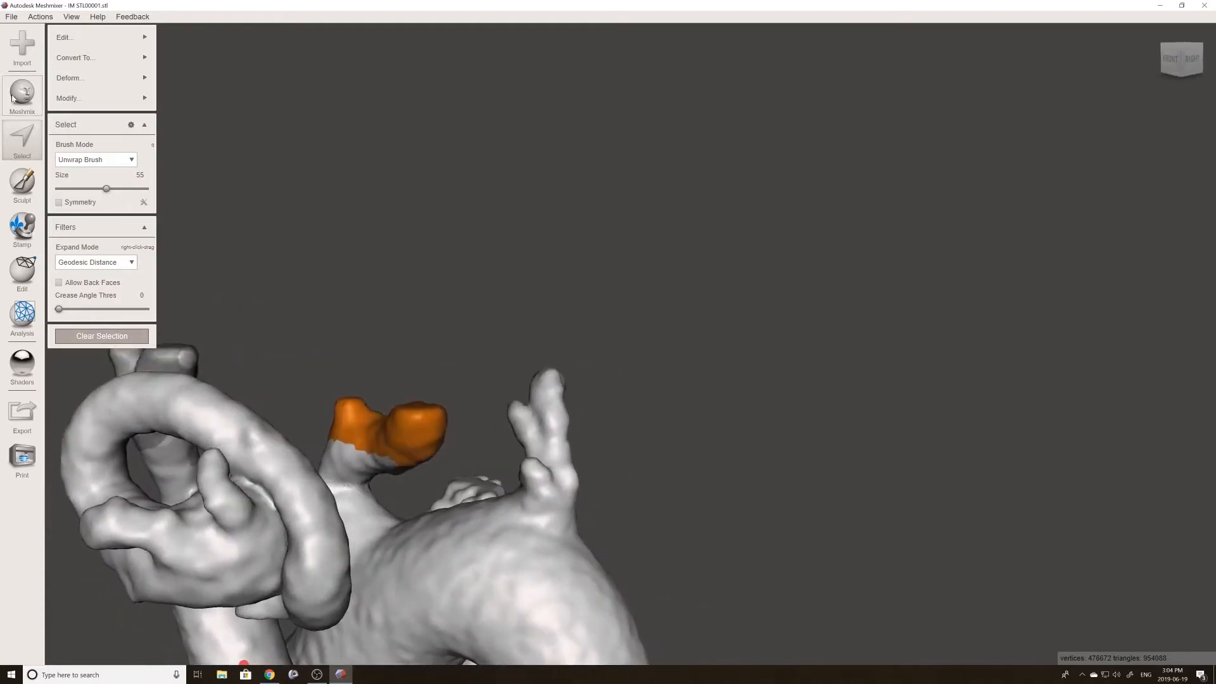
- Plane Cut the selected vessel tip open, raising the cutting plane slightly and flipping its direction so the end is discarded
mouse_move(102, 33)
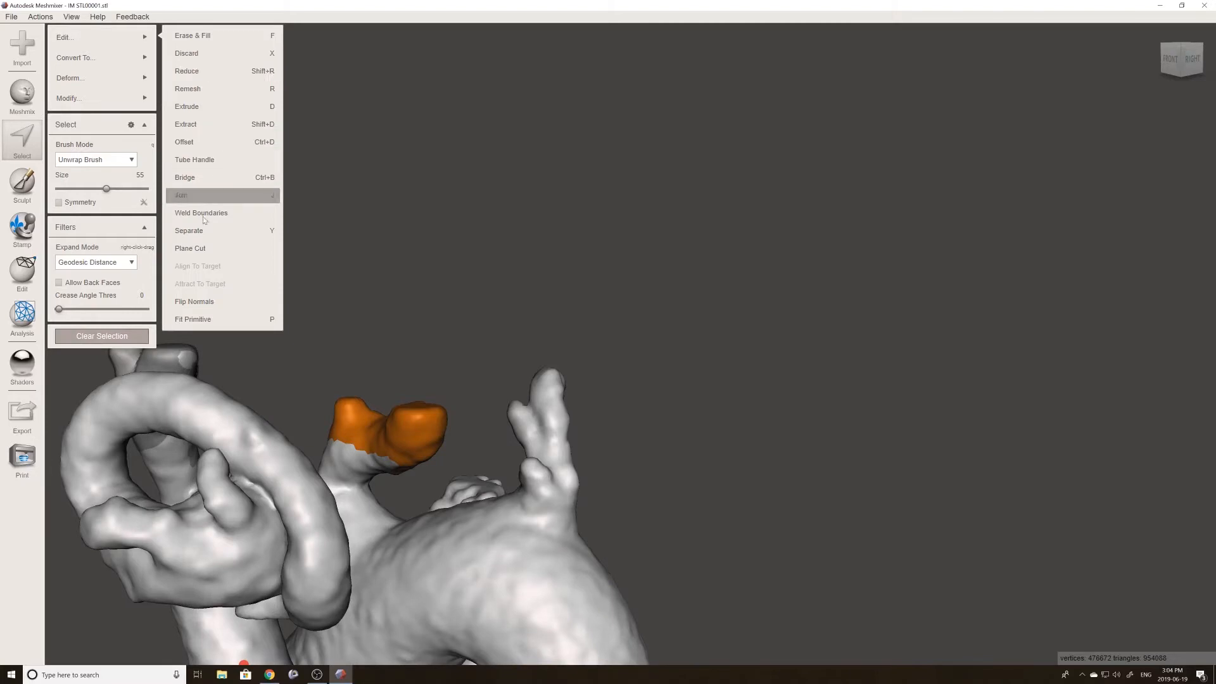
left_click(204, 247)
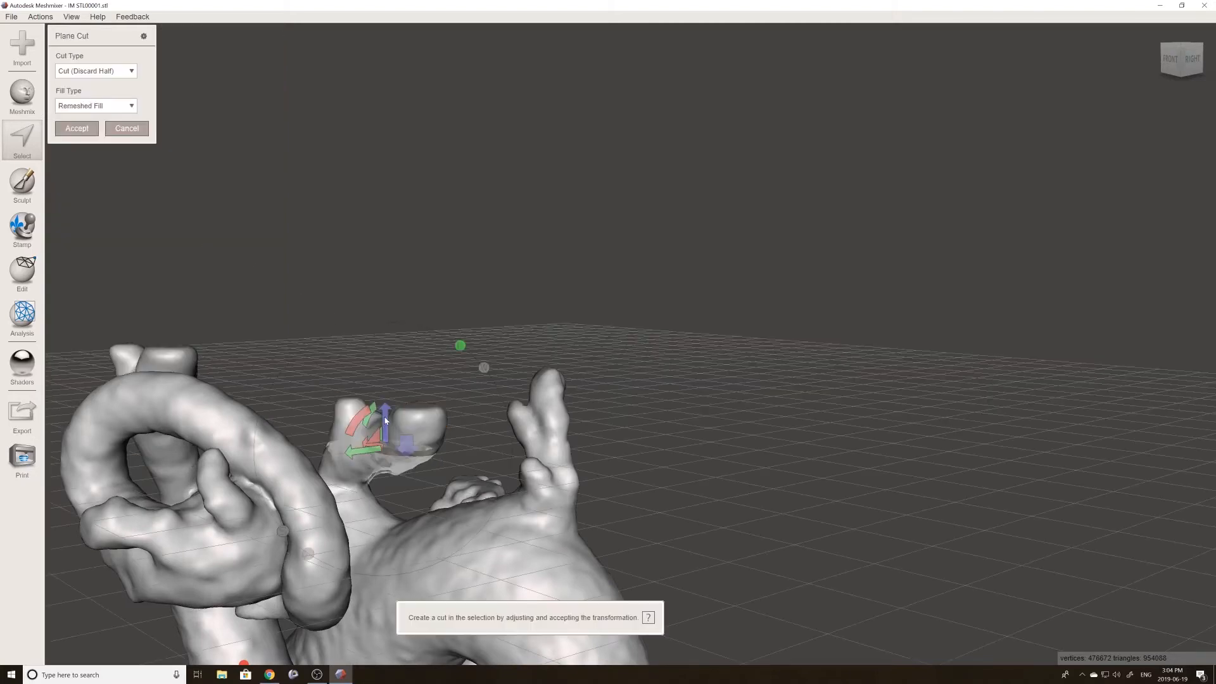
left_click_drag(384, 417, 384, 407)
left_click(409, 441)
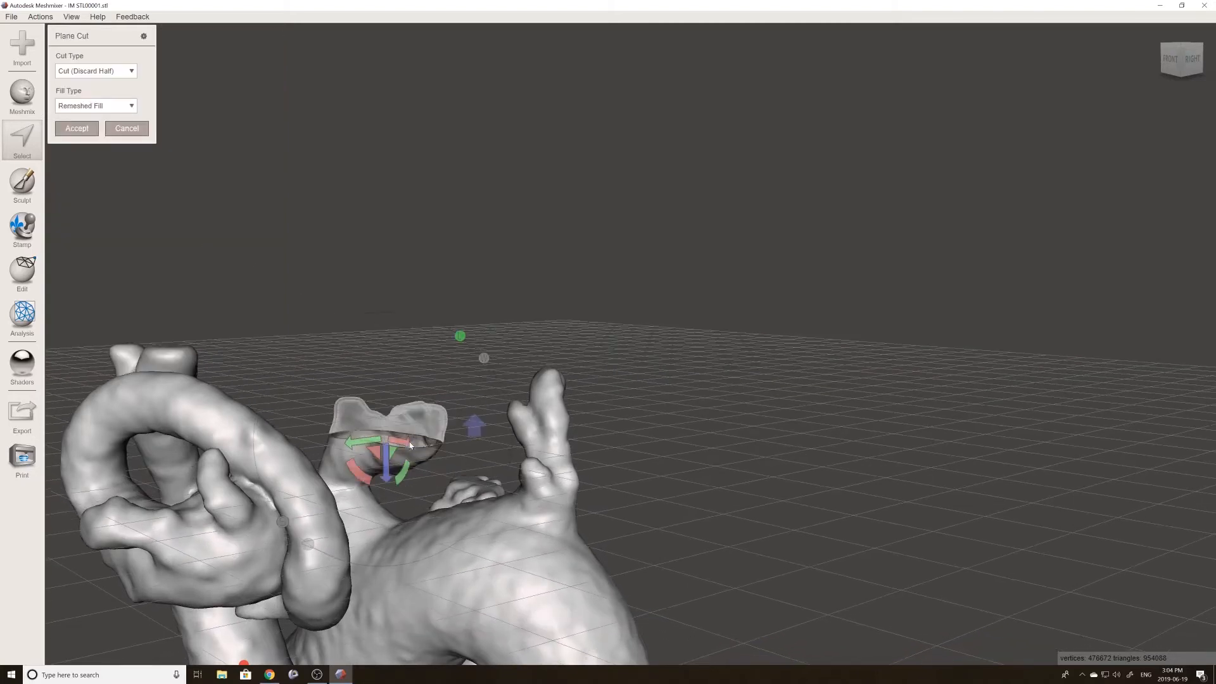
mouse_move(416, 406)
right_mouse_down()
mouse_move(407, 454)
mouse_move(408, 421)
right_mouse_up()
left_click(76, 129)
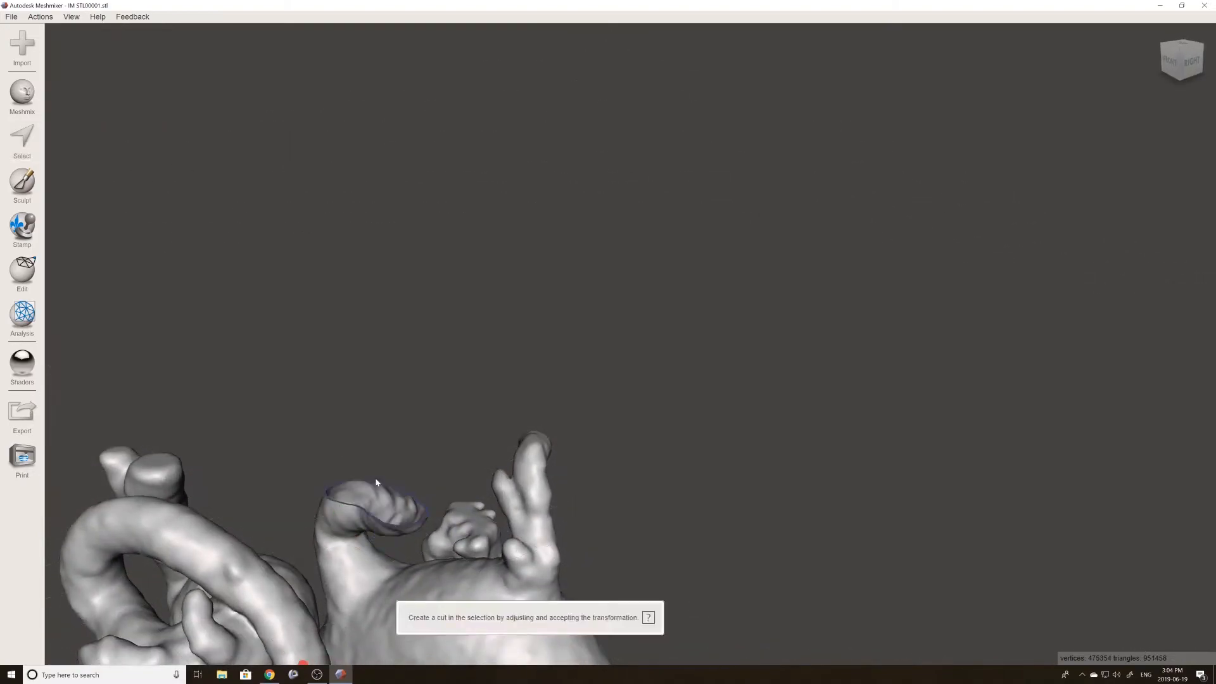
- Lasso-select the knobbly branch vessel at the far end of the aortic arch and cut its tip open with a Plane Cut
right_click_drag(376, 482, 452, 434)
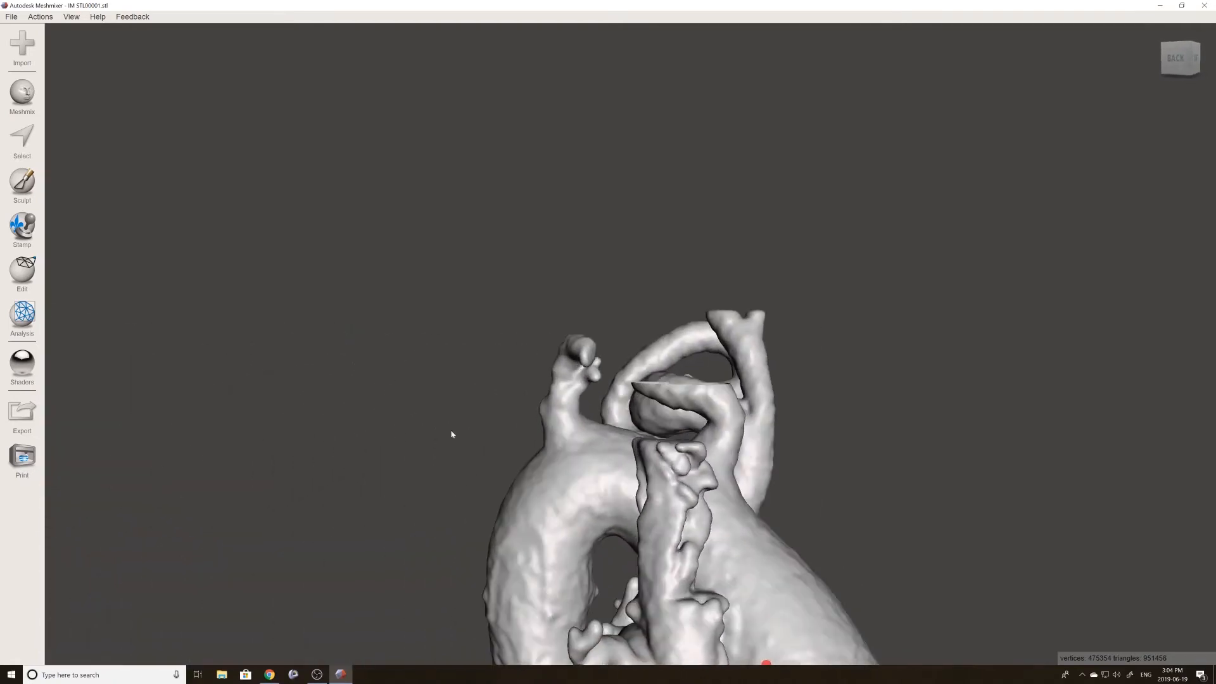
left_click(24, 141)
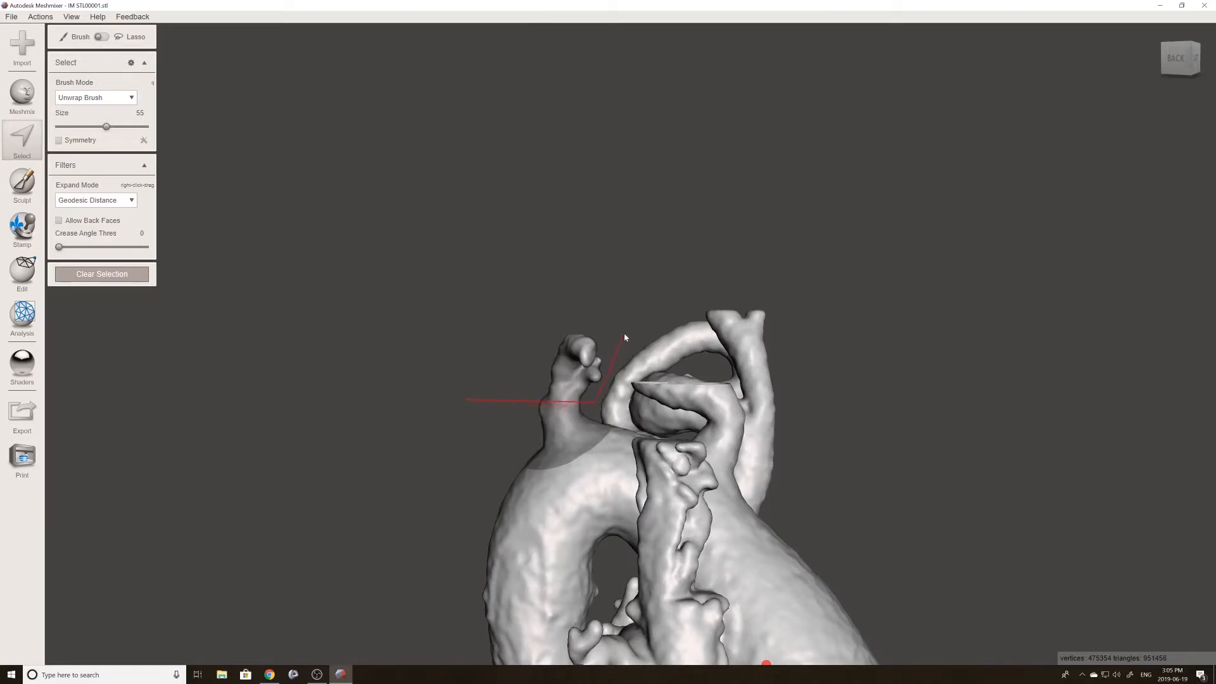
left_click_drag(455, 401, 465, 401)
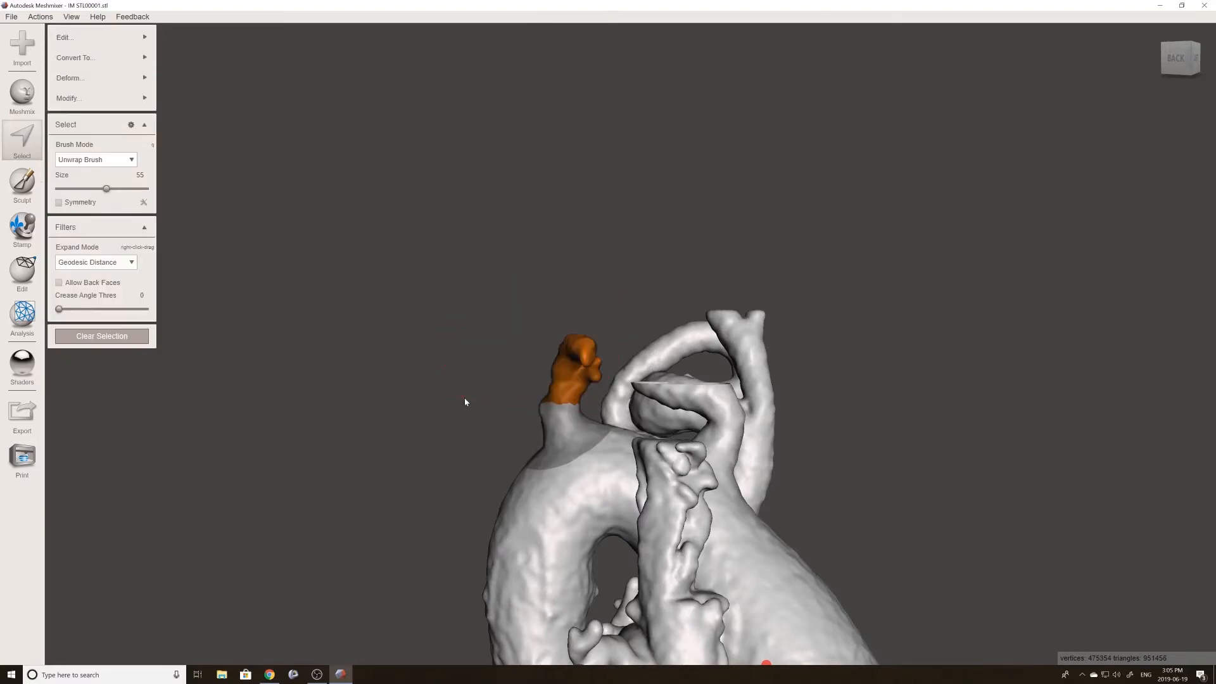
mouse_move(101, 38)
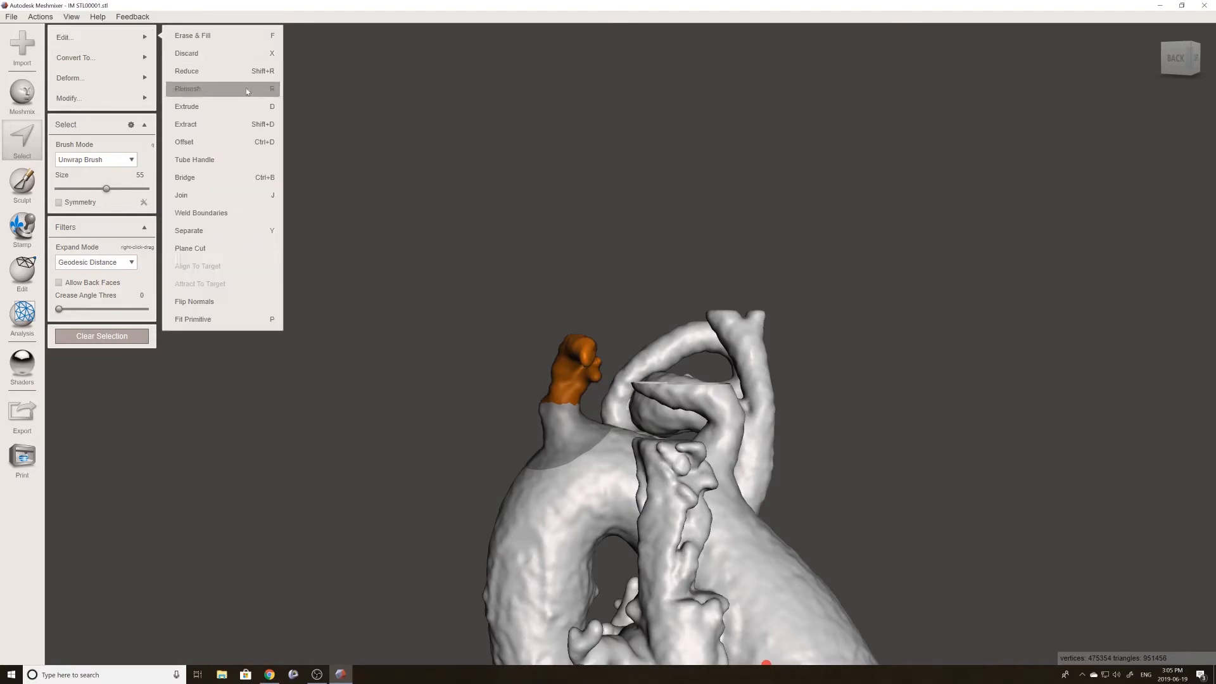
left_click(217, 249)
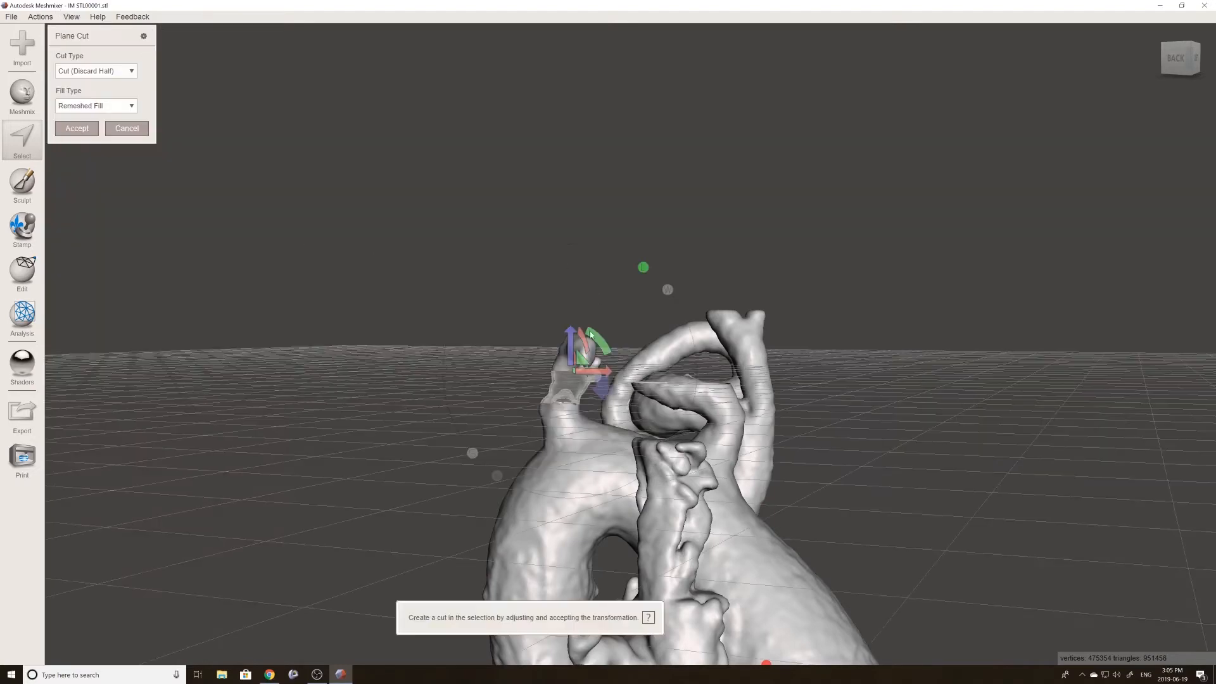
right_click_drag(574, 400, 445, 266)
left_click_drag(616, 238, 616, 255)
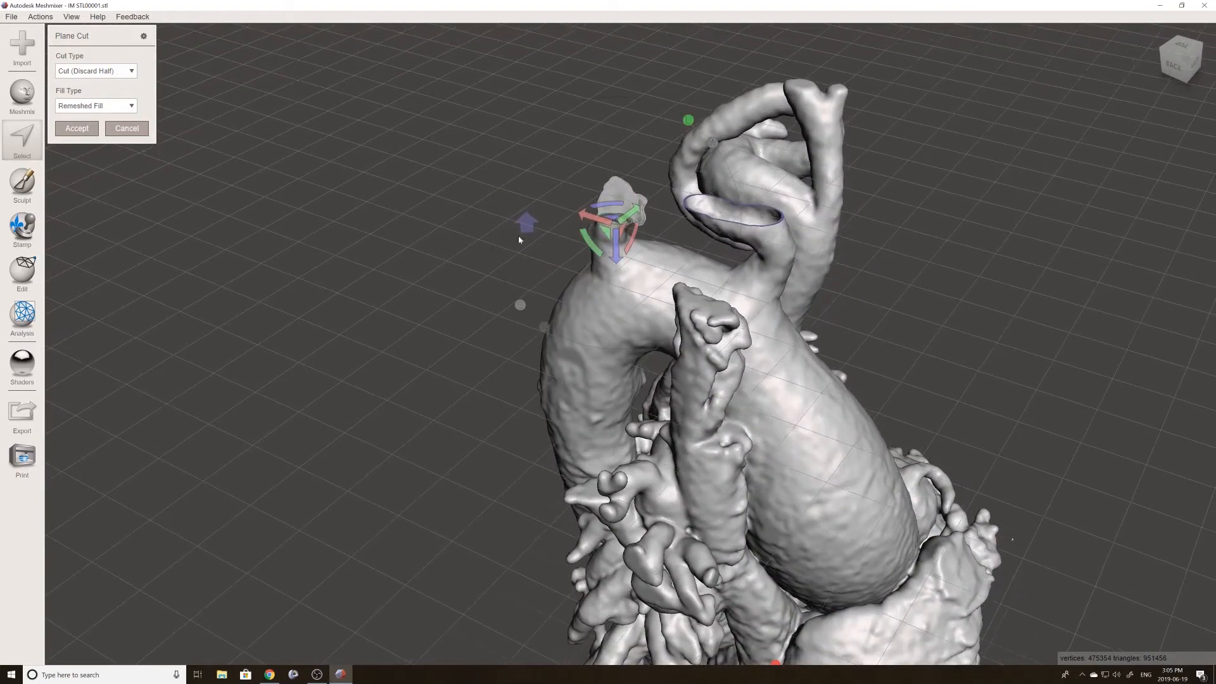
left_click(77, 128)
right_click_drag(635, 272, 651, 195)
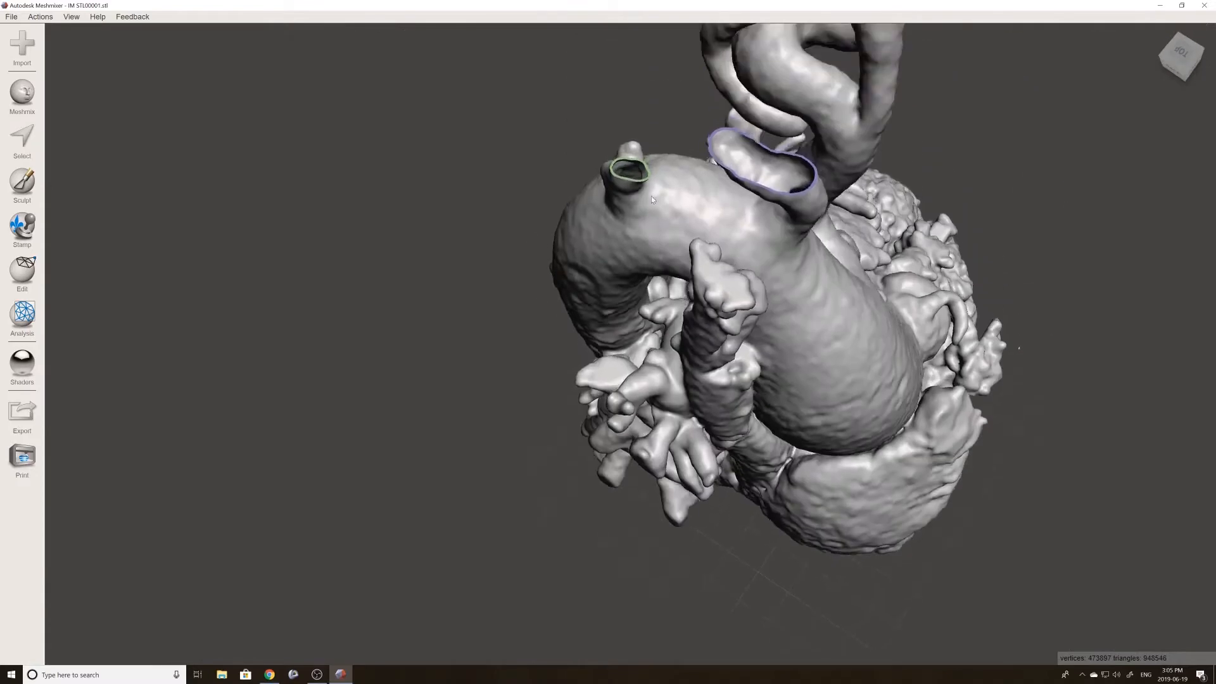
- Try a Plane Cut on the whole heart with the cutting plane rotated to vertical, to expose the inner anatomy
middle_click_drag(651, 196, 648, 389)
right_click_drag(647, 388, 435, 297)
scroll(497, 450, "down", 4)
scroll(593, 561, "down", 3)
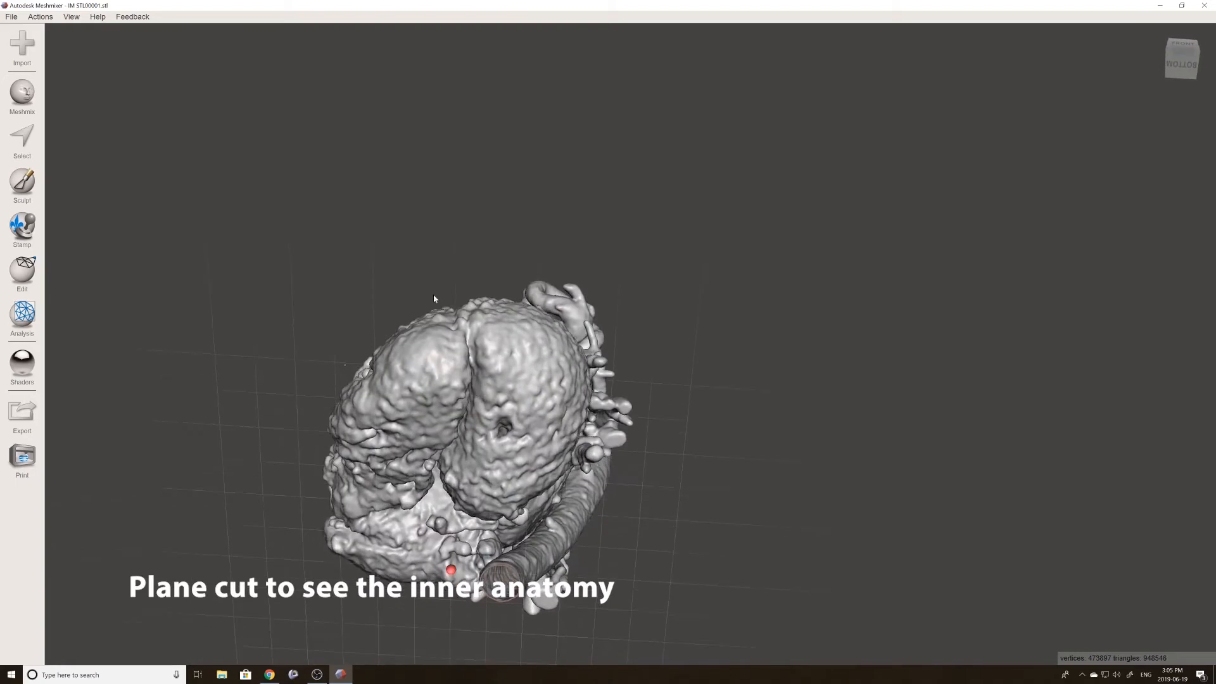
left_click(30, 266)
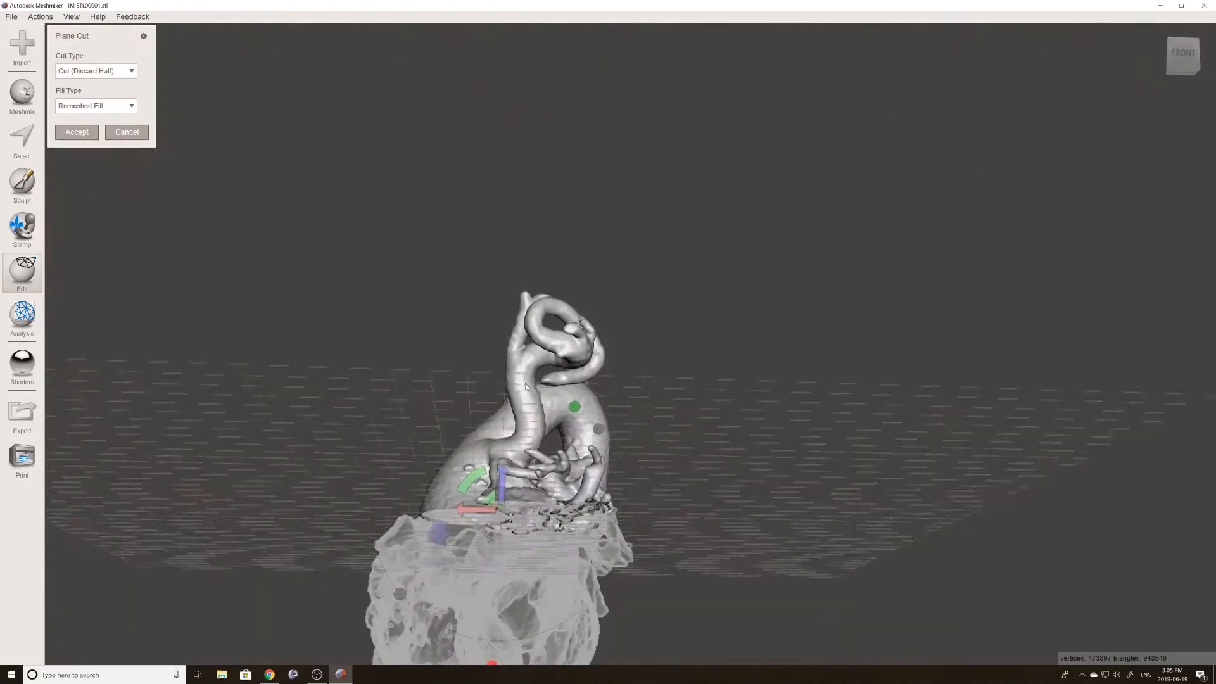
left_click_drag(462, 478, 572, 424)
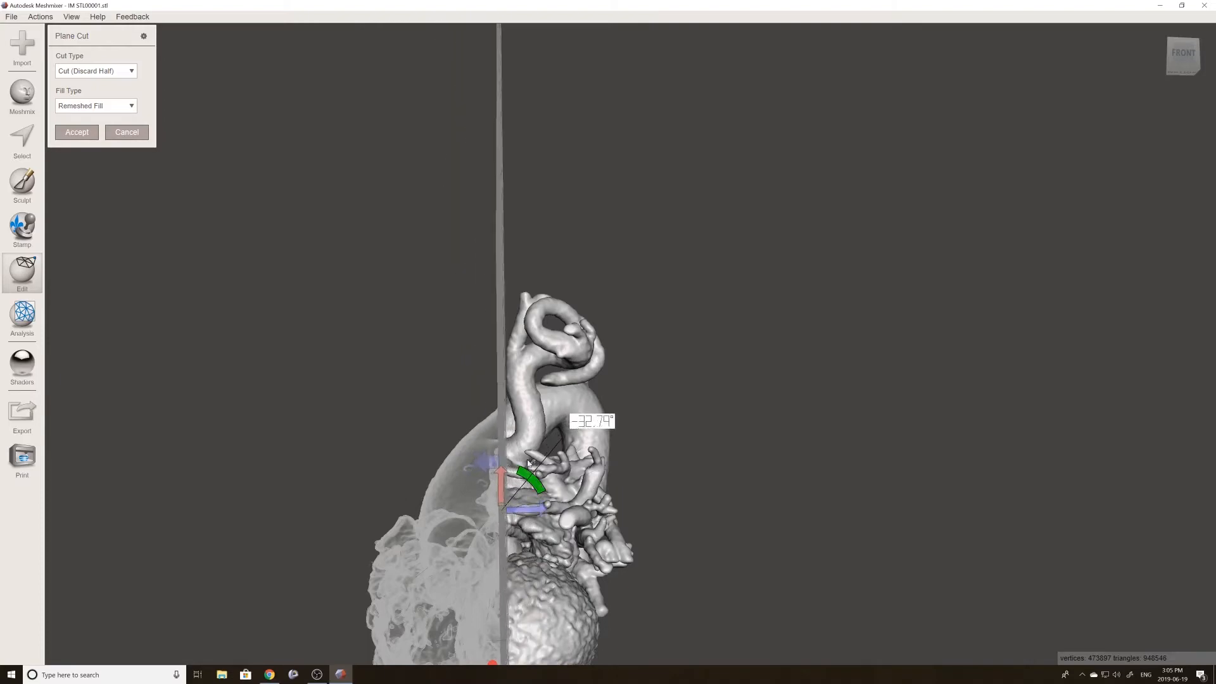
right_click_drag(411, 504, 562, 550)
scroll(520, 563, "down", 2)
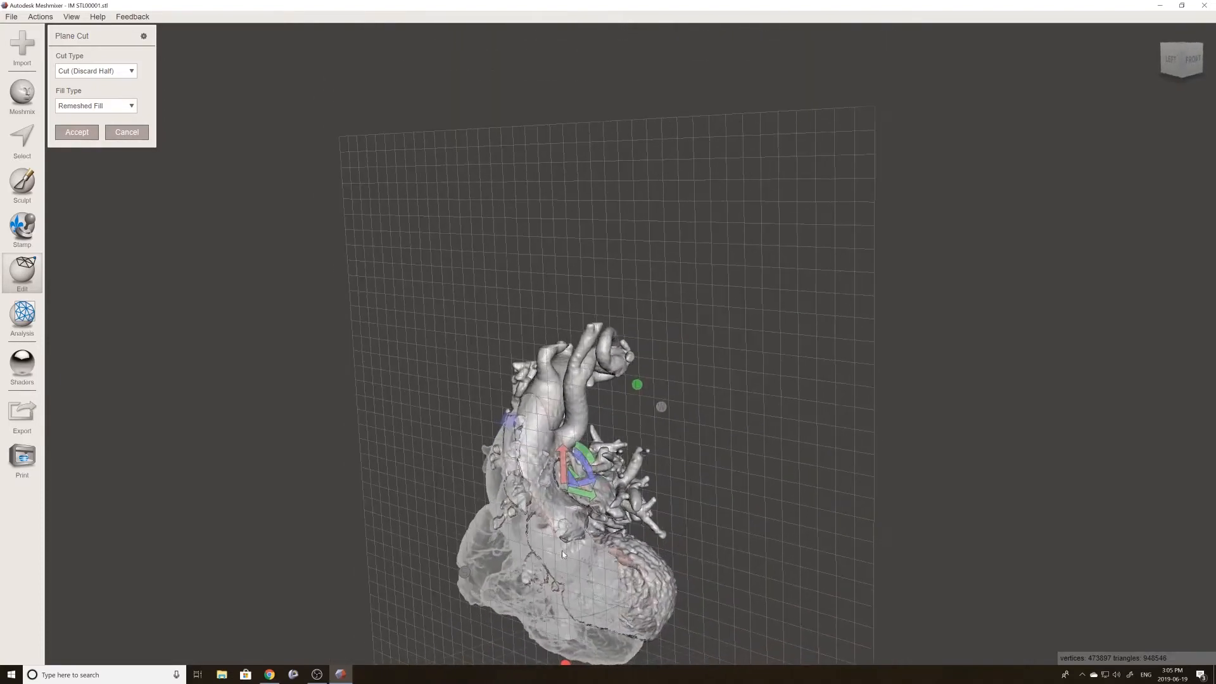
right_click_drag(590, 498, 551, 497)
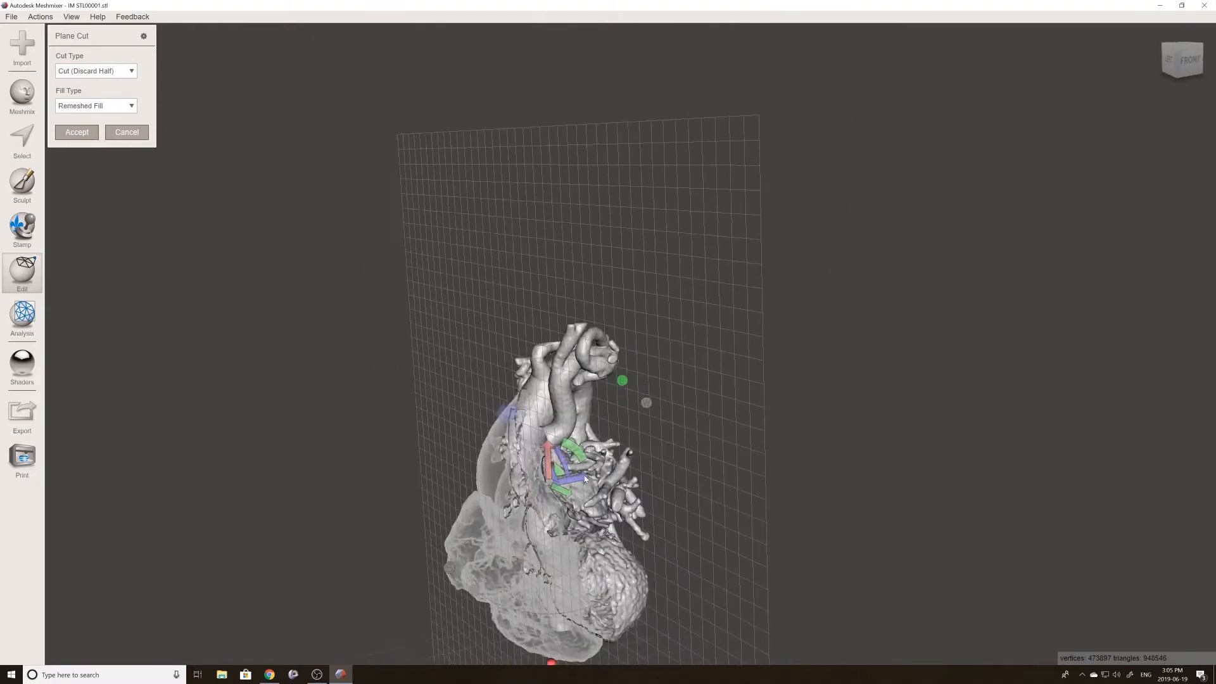
- Reposition the vertical cutting plane through the chambers, examine the inner anatomy in the preview, and cancel the cut
left_click_drag(584, 476, 577, 484)
right_click_drag(577, 633, 657, 579)
scroll(638, 622, "up", 2)
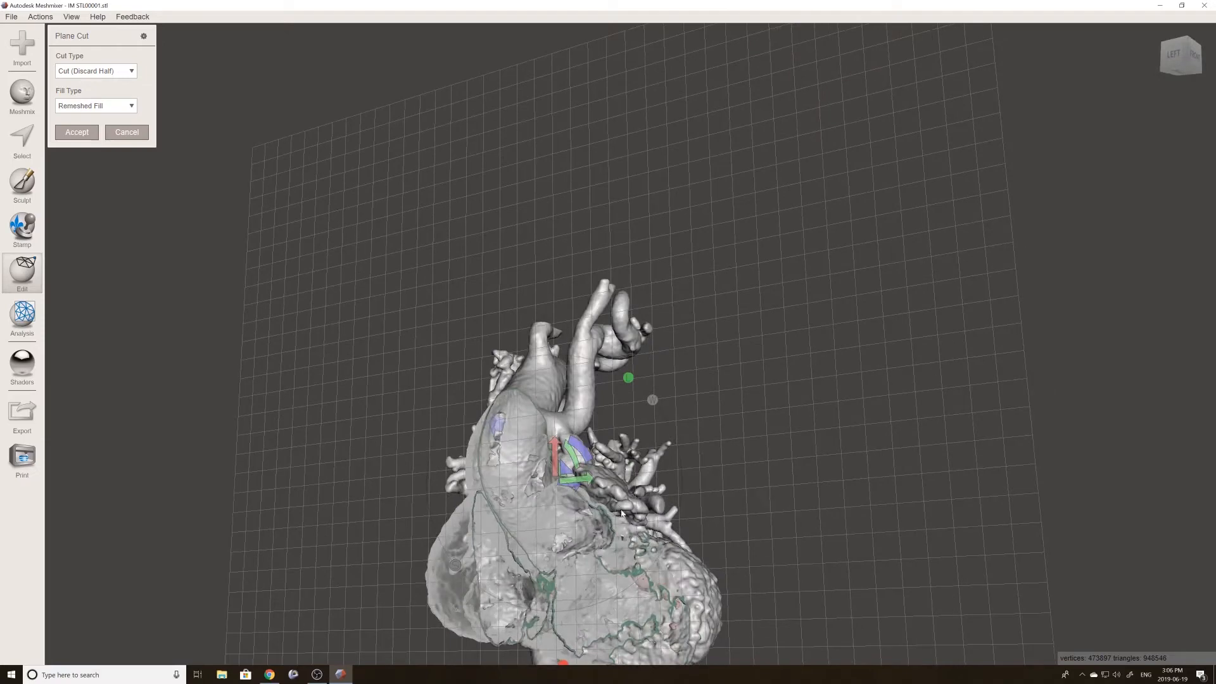
left_click_drag(591, 485, 555, 491)
right_click_drag(557, 492, 688, 631)
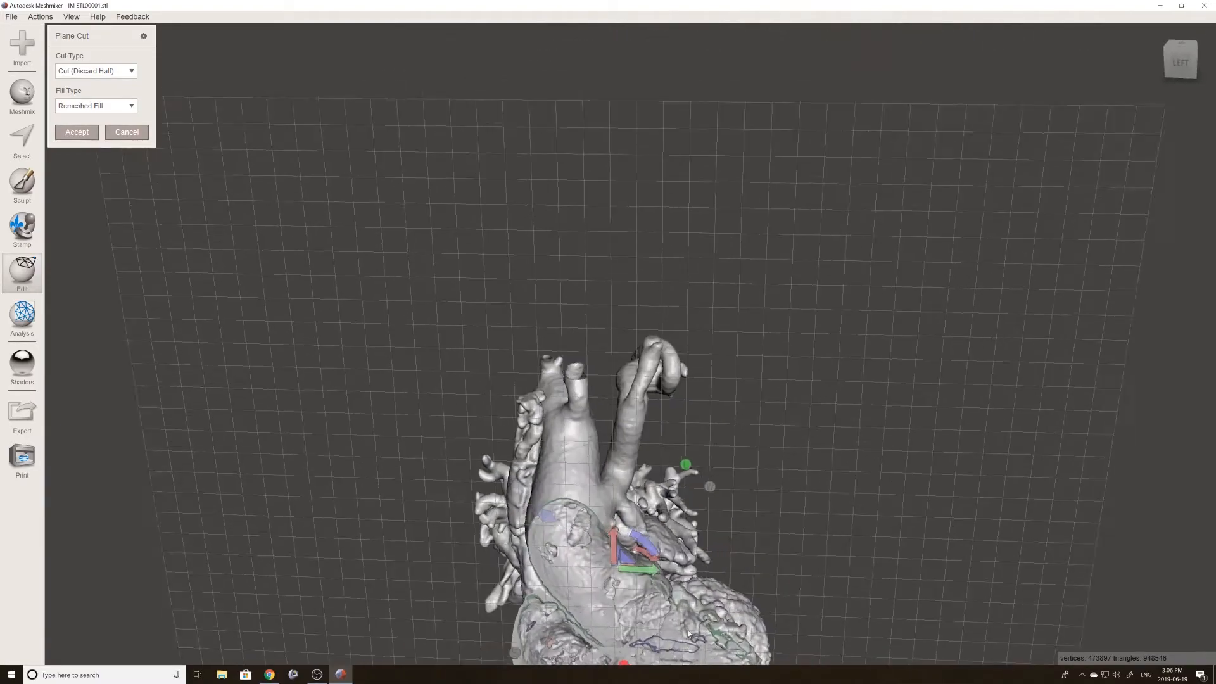
middle_click_drag(688, 633, 605, 487)
mouse_move(623, 508)
right_mouse_down()
mouse_move(621, 475)
mouse_move(617, 552)
mouse_move(616, 520)
right_mouse_up()
scroll(624, 472, "up", 3)
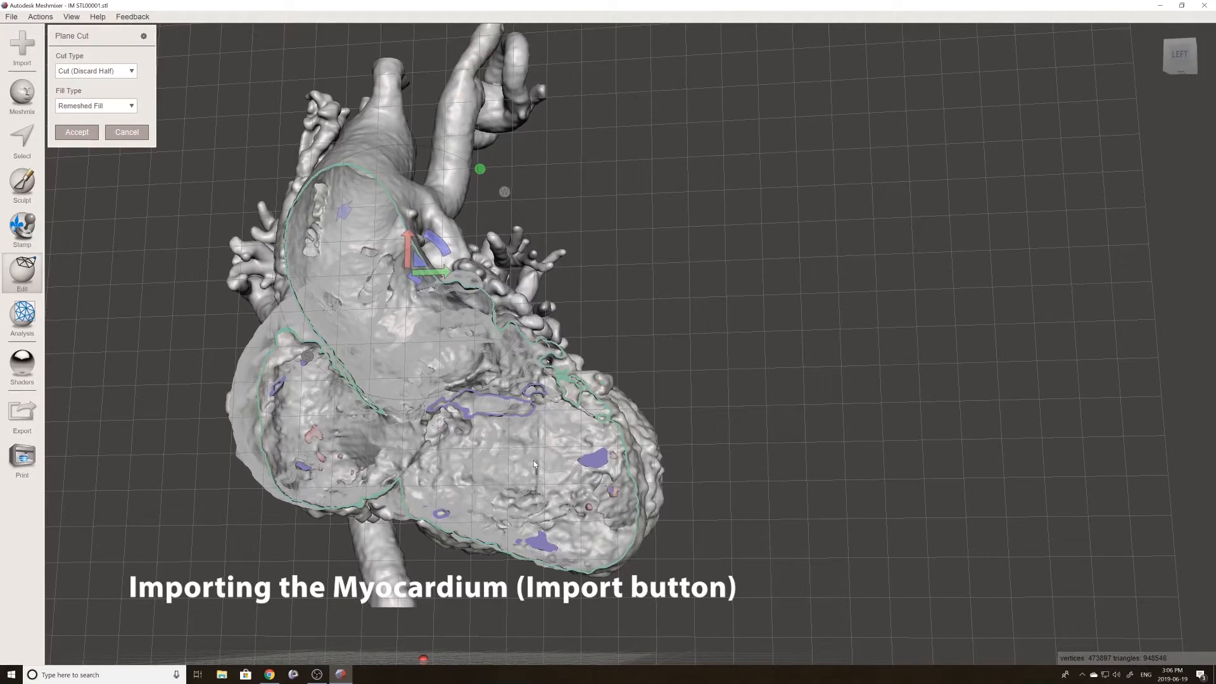
left_click(133, 141)
- Append the myocardium mesh IM STL00002 to the scene and hide the IM STL00001 blood pool
right_click_drag(659, 525, 463, 533)
scroll(511, 456, "down", 3)
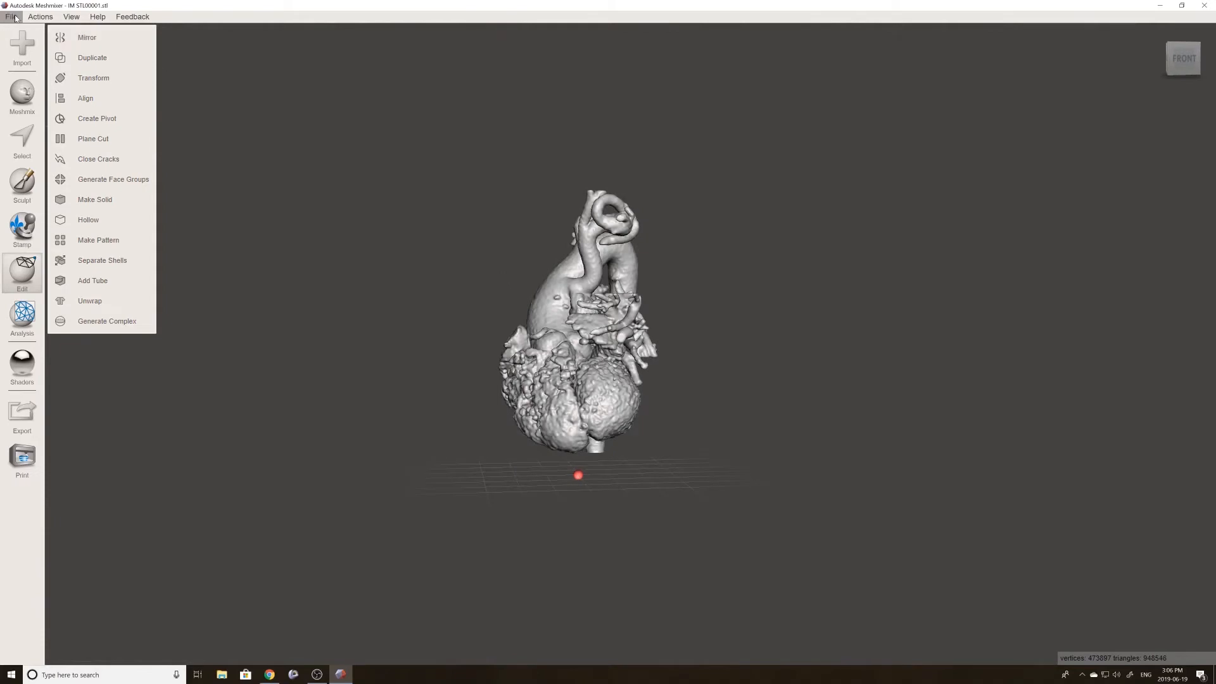
left_click(27, 56)
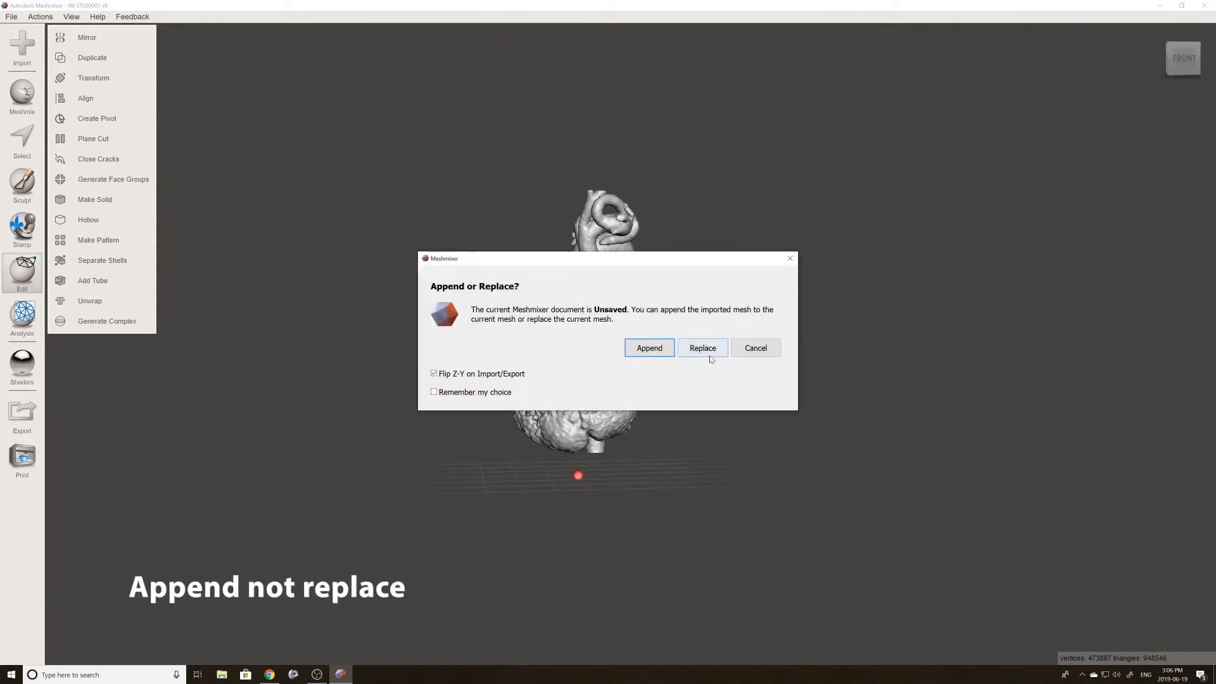
left_click(658, 352)
key("Down")
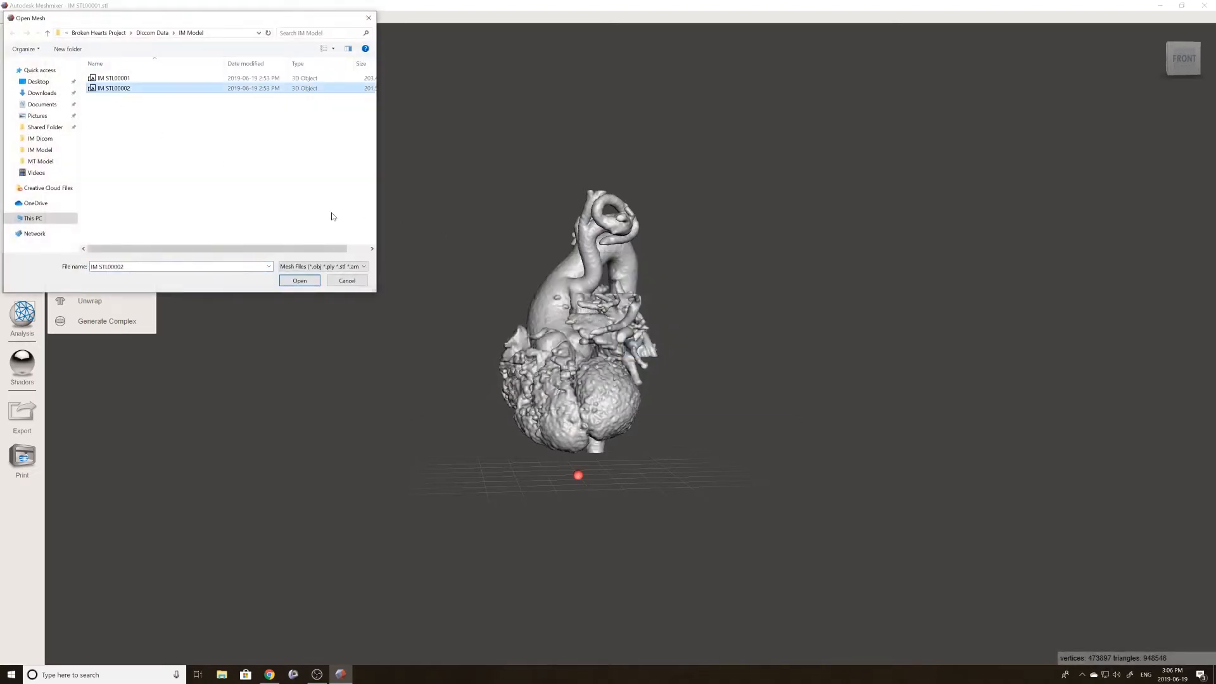
left_click(309, 285)
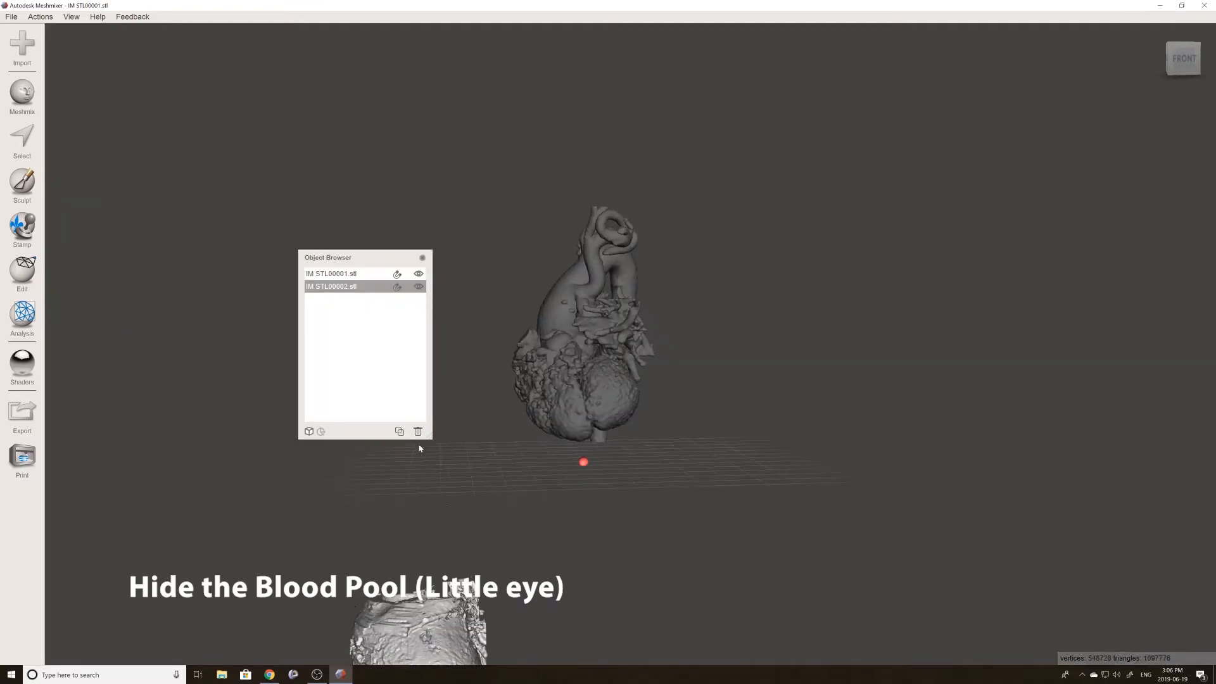
right_click_drag(478, 530, 482, 425)
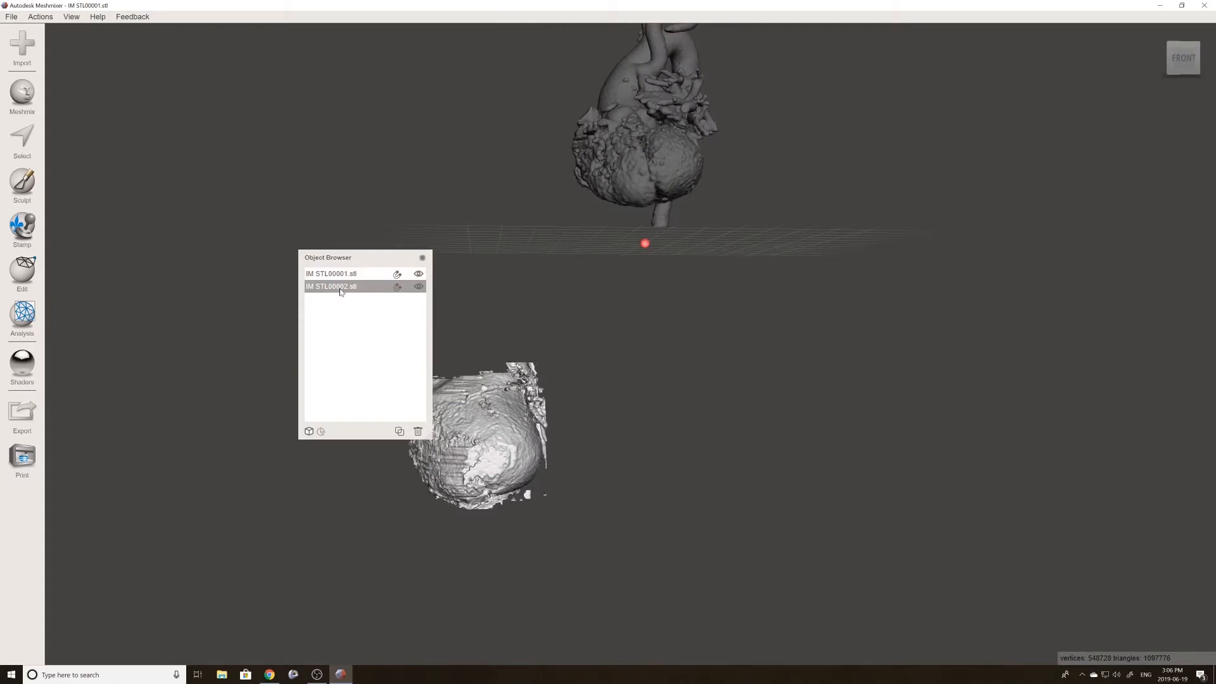
left_click(420, 274)
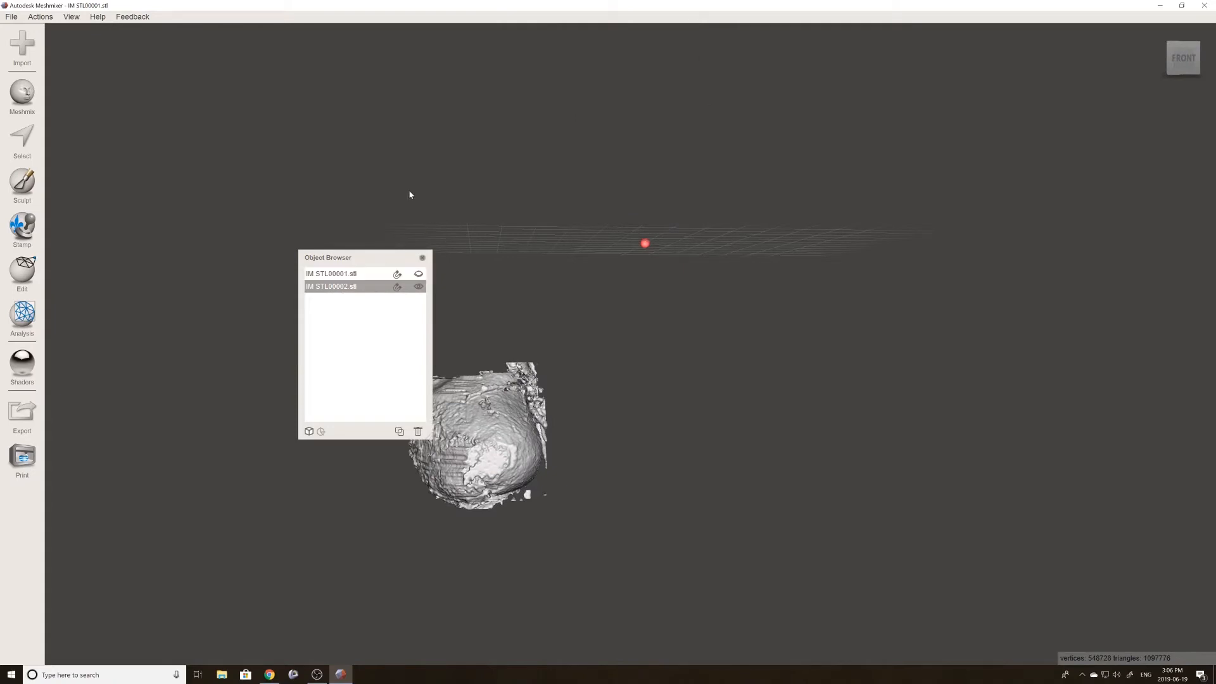
- Select the entire connected myocardium shell, invert the selection, and delete the loose fragments floating around it
left_click_drag(376, 258, 931, 346)
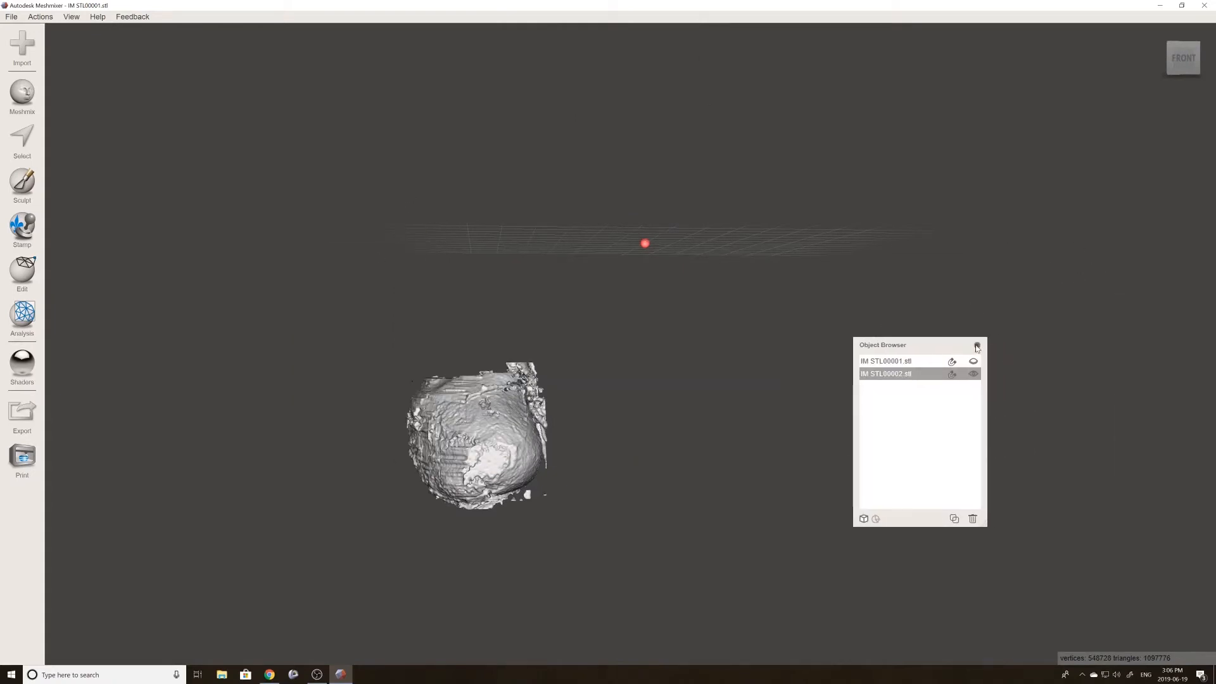
left_click(976, 346)
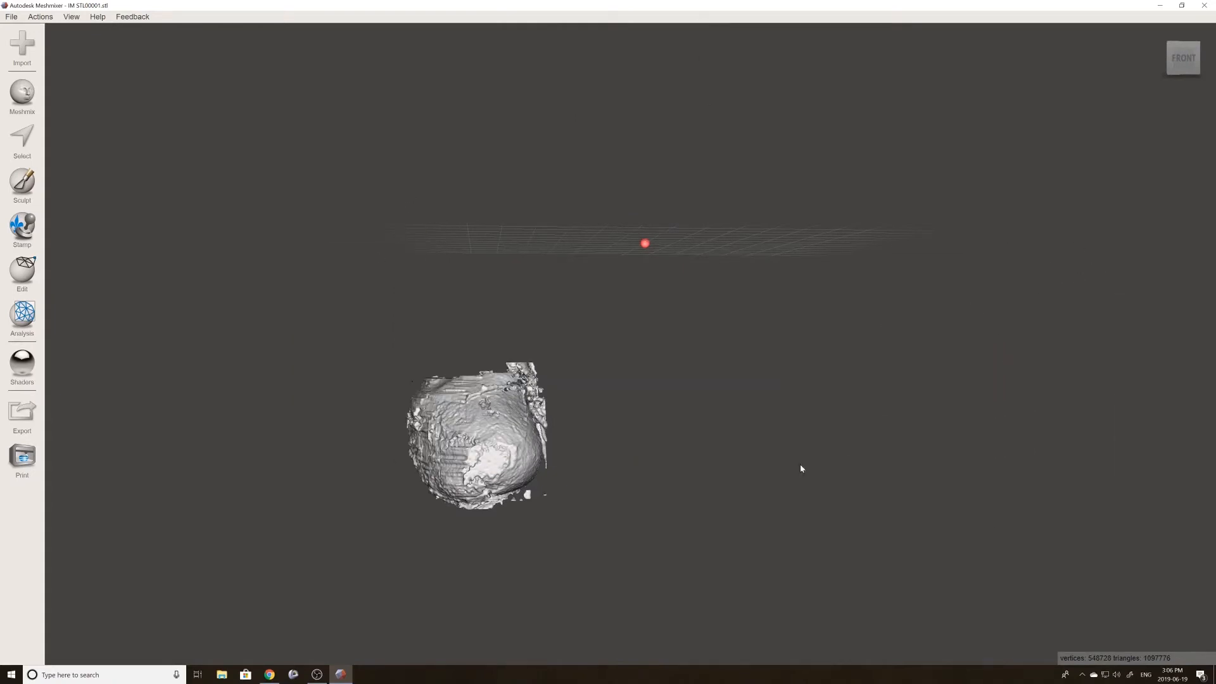
left_click(32, 144)
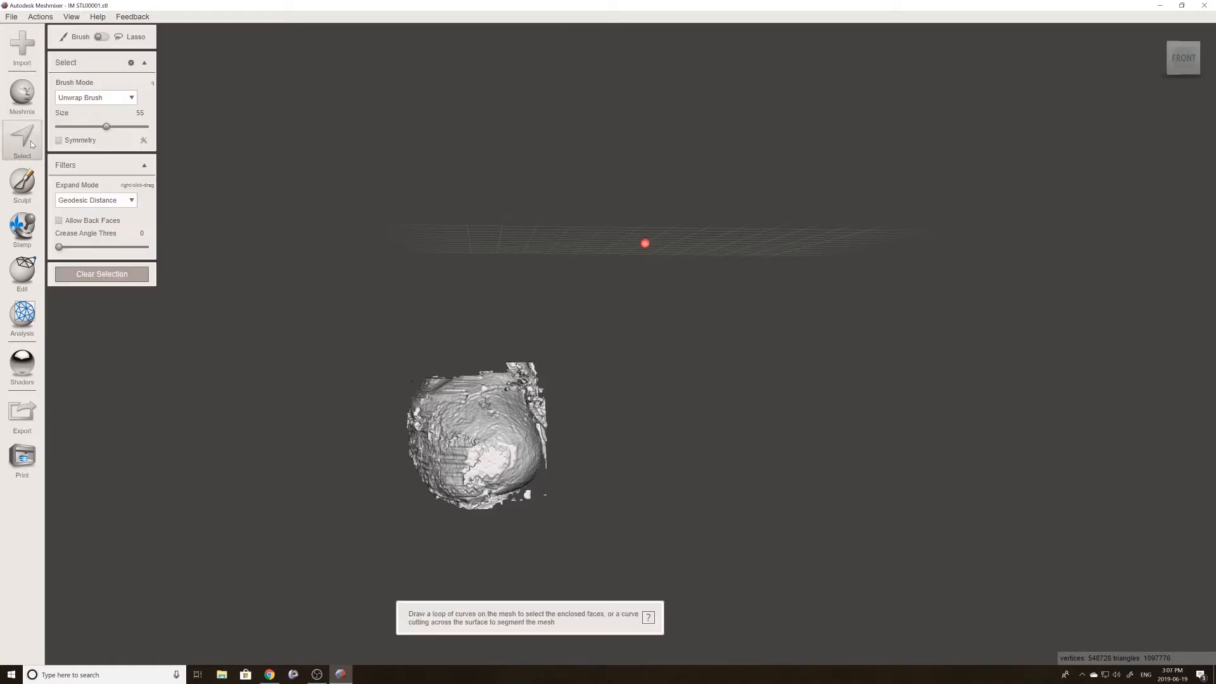
left_click(483, 460)
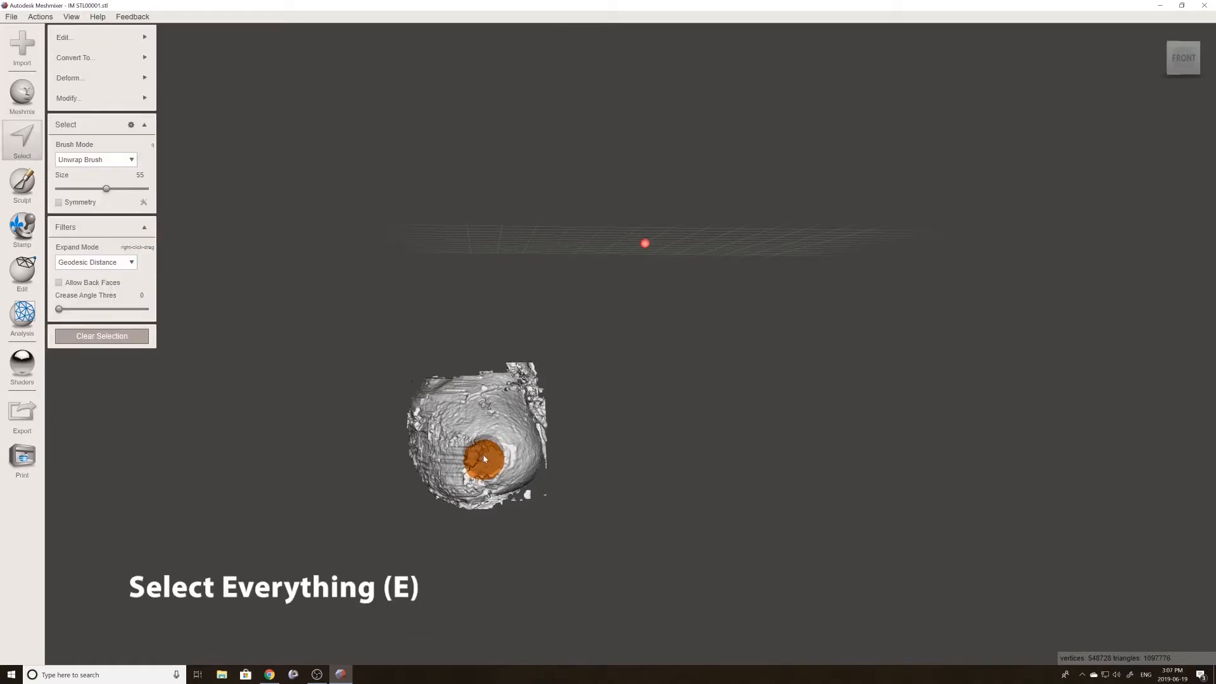
key("e")
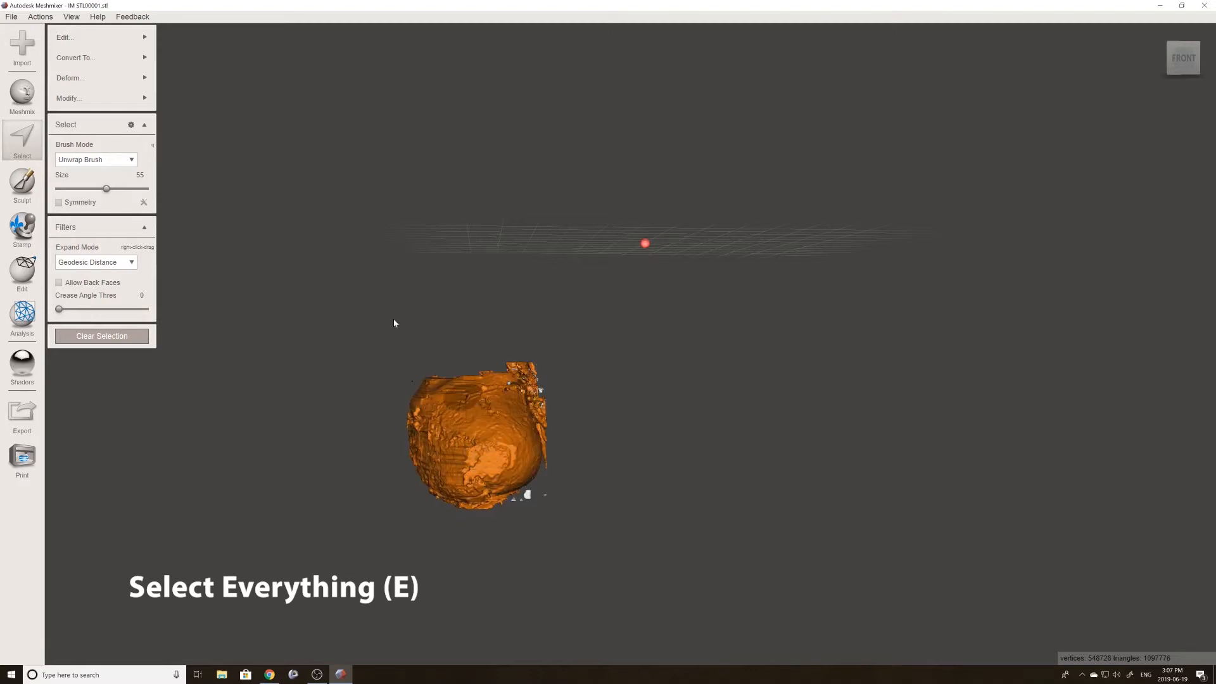
mouse_move(101, 98)
right_click_drag(506, 469, 572, 491)
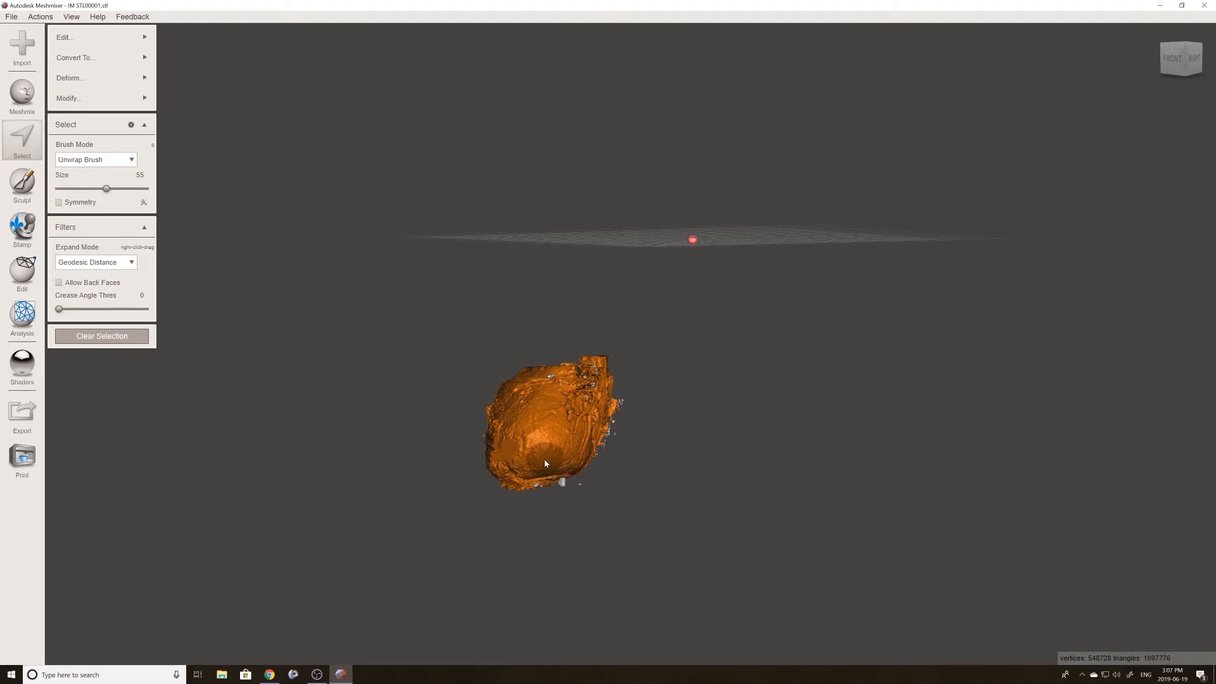
key("i")
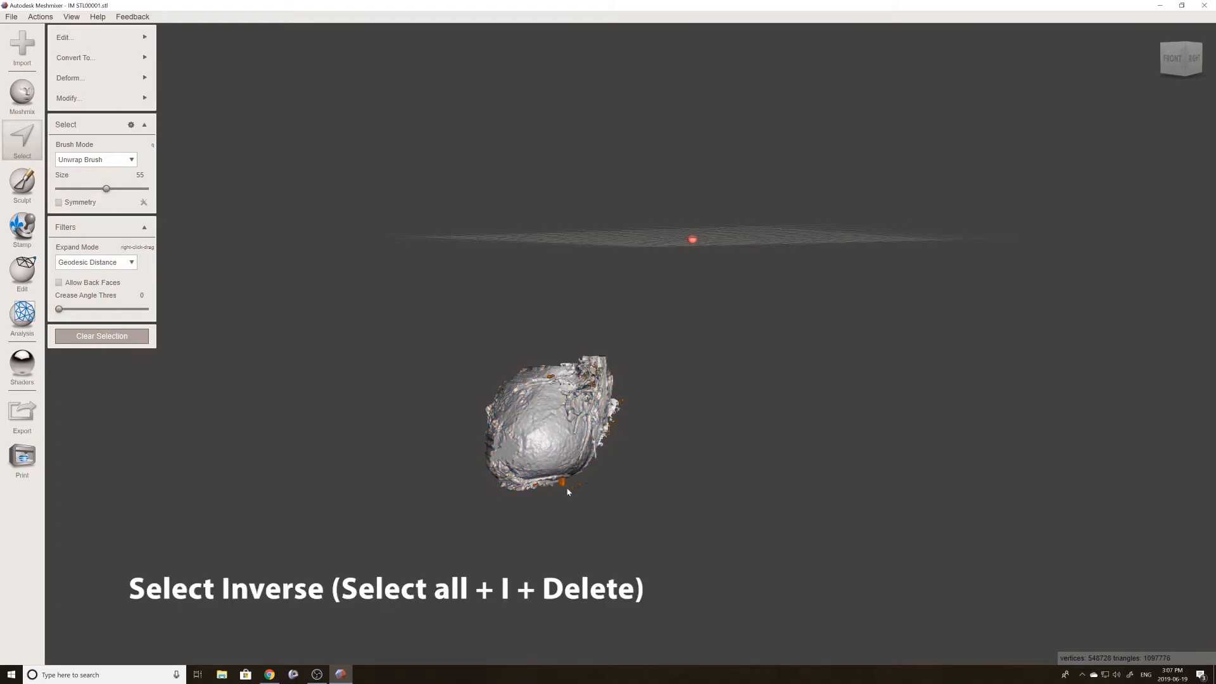
scroll(565, 488, "up", 3)
mouse_move(570, 458)
right_mouse_down()
mouse_move(607, 458)
mouse_move(573, 454)
right_mouse_up()
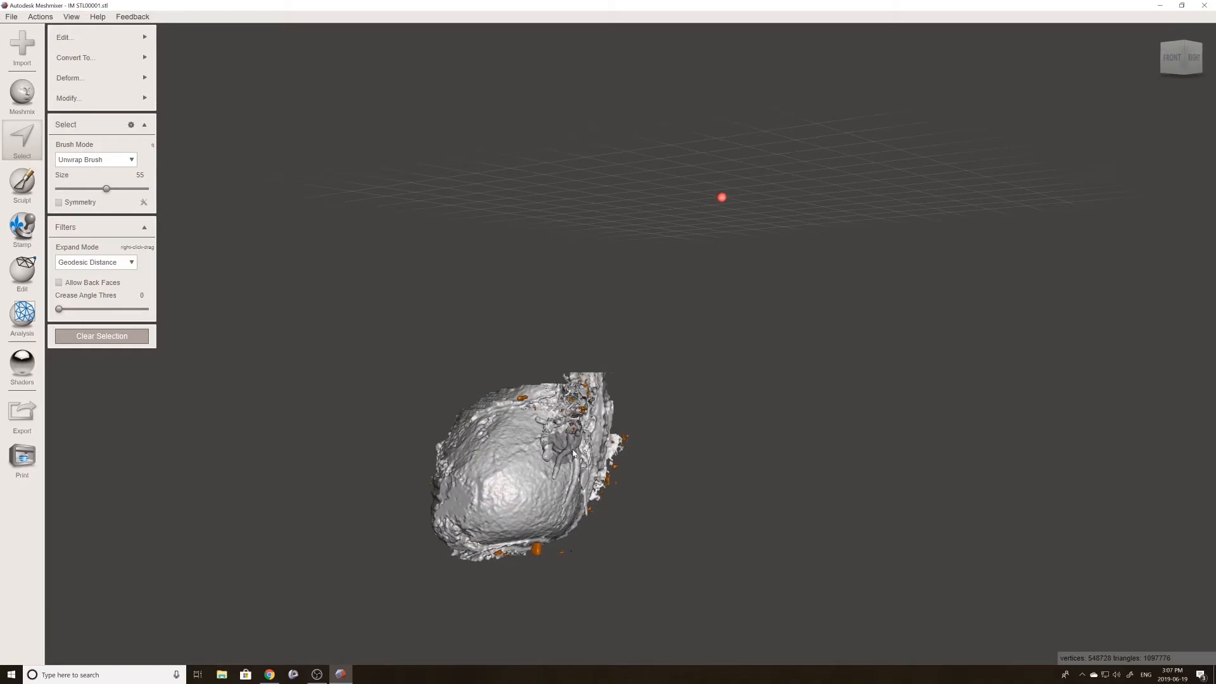
key("Delete")
- Select the whole cleaned myocardium mesh and reduce it by 50 percent with the Shape Preserving type
left_click(506, 503)
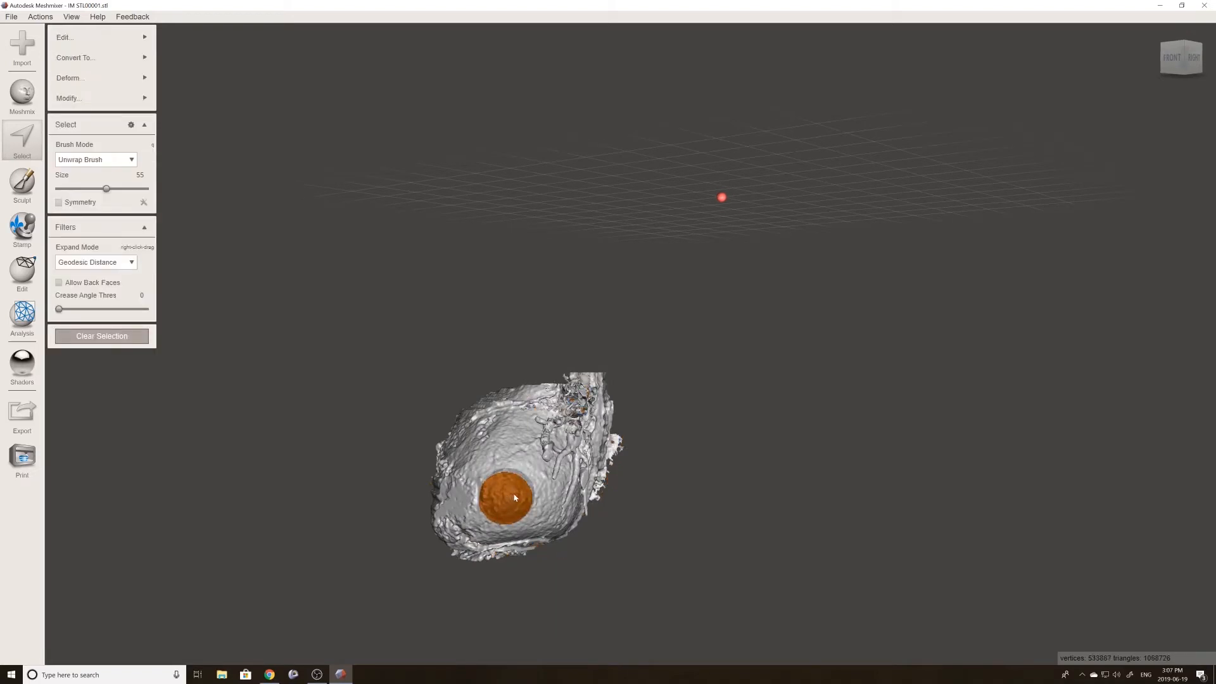
key("ctrl+a")
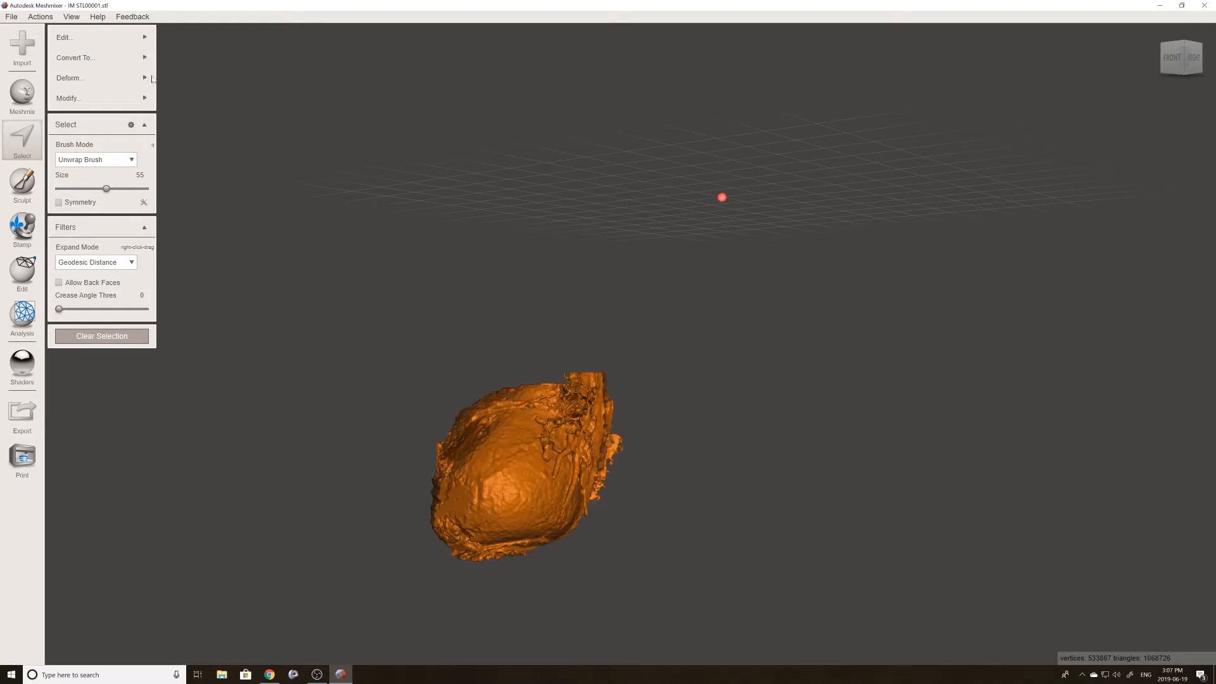
mouse_move(142, 37)
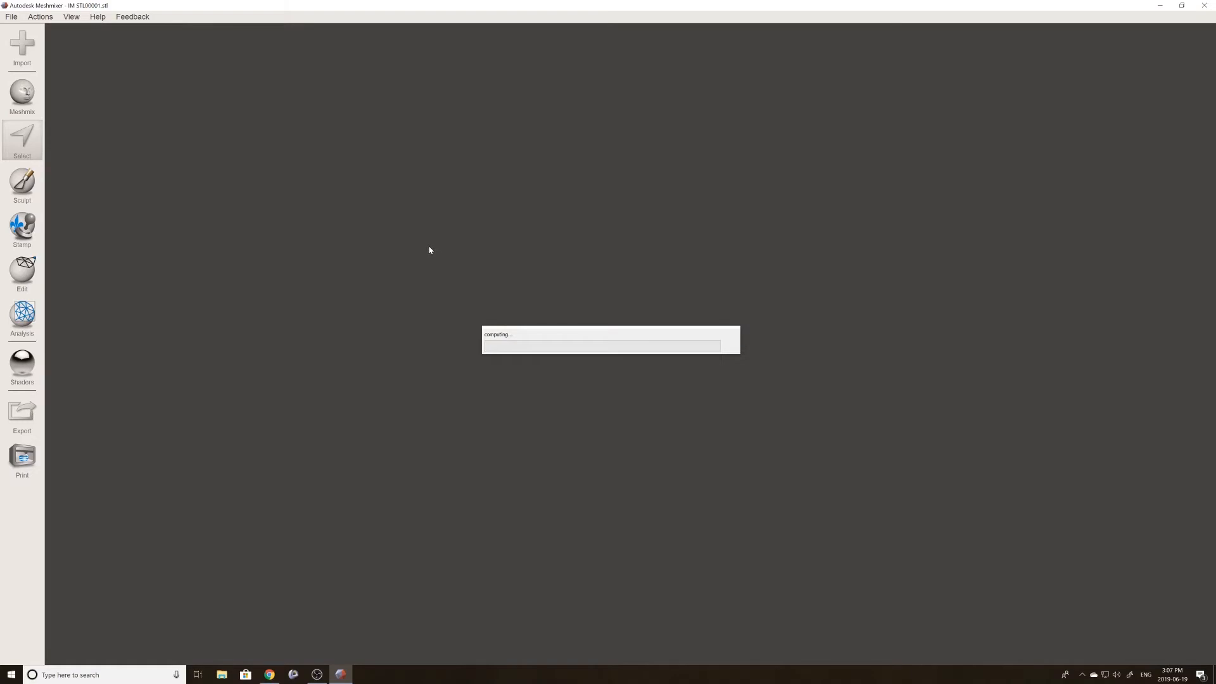
right_click_drag(505, 322, 503, 384)
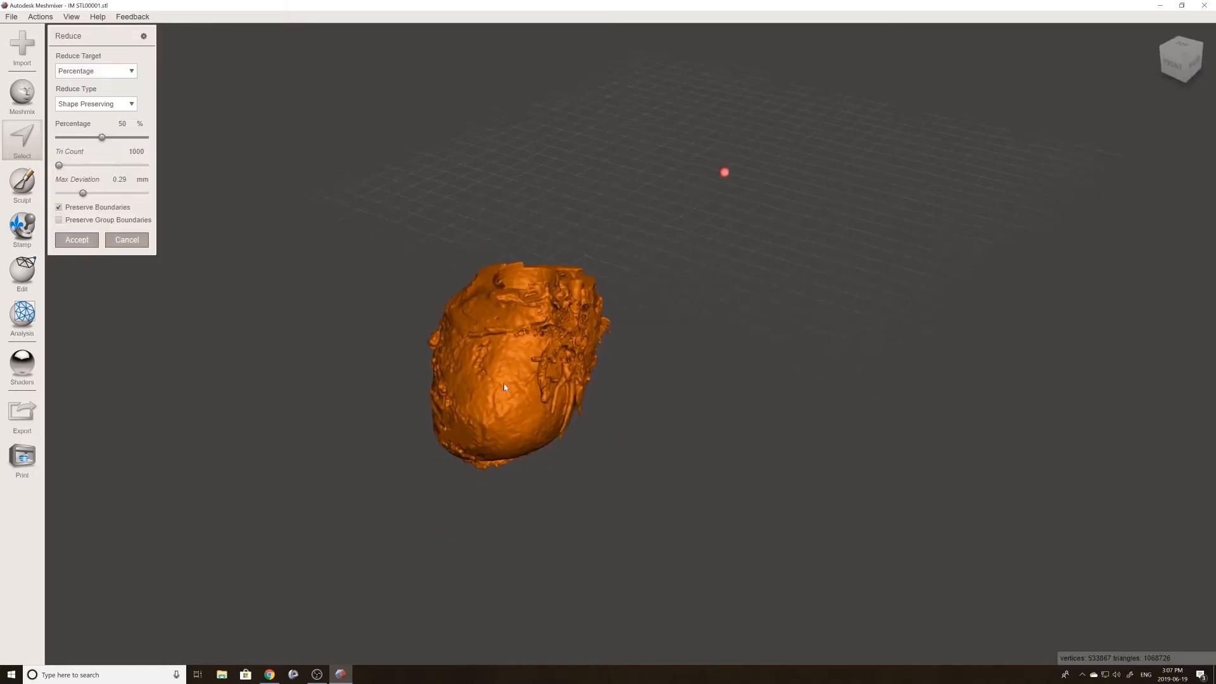
scroll(523, 302, "up", 3)
mouse_move(523, 302)
right_mouse_down()
mouse_move(538, 314)
mouse_move(542, 364)
mouse_move(530, 286)
right_mouse_up()
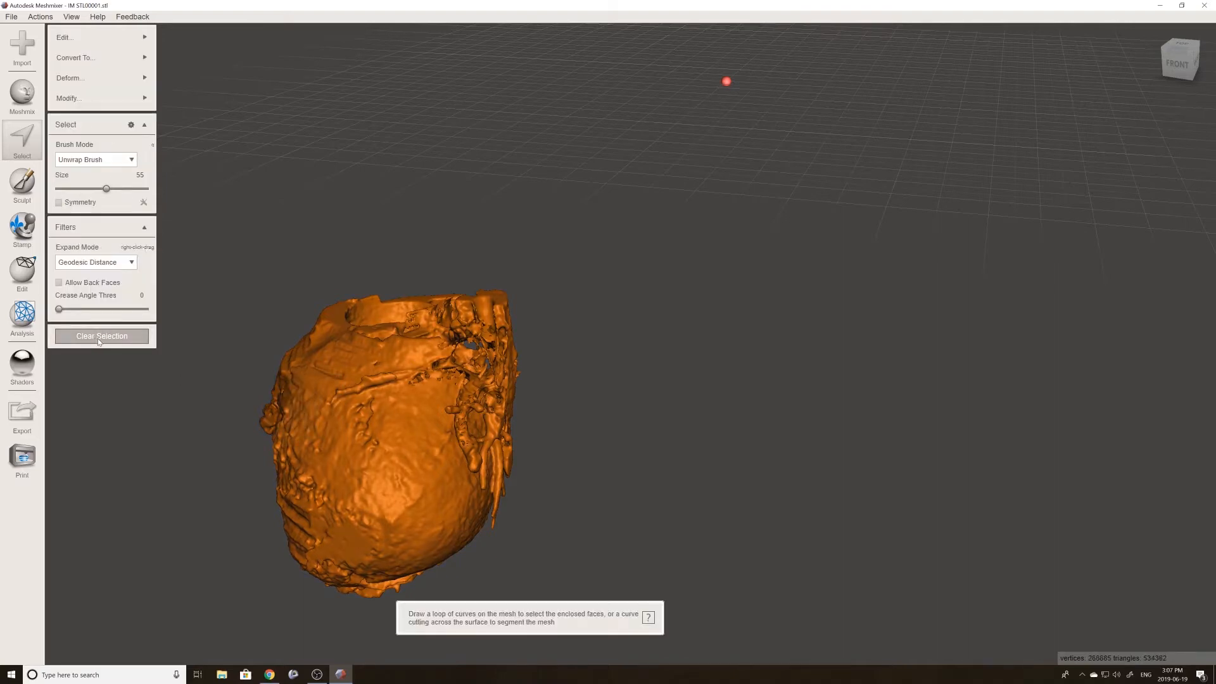
- Smooth the selected myocardium with Shape Preserving smoothing at a strength of about 0.52
mouse_move(92, 44)
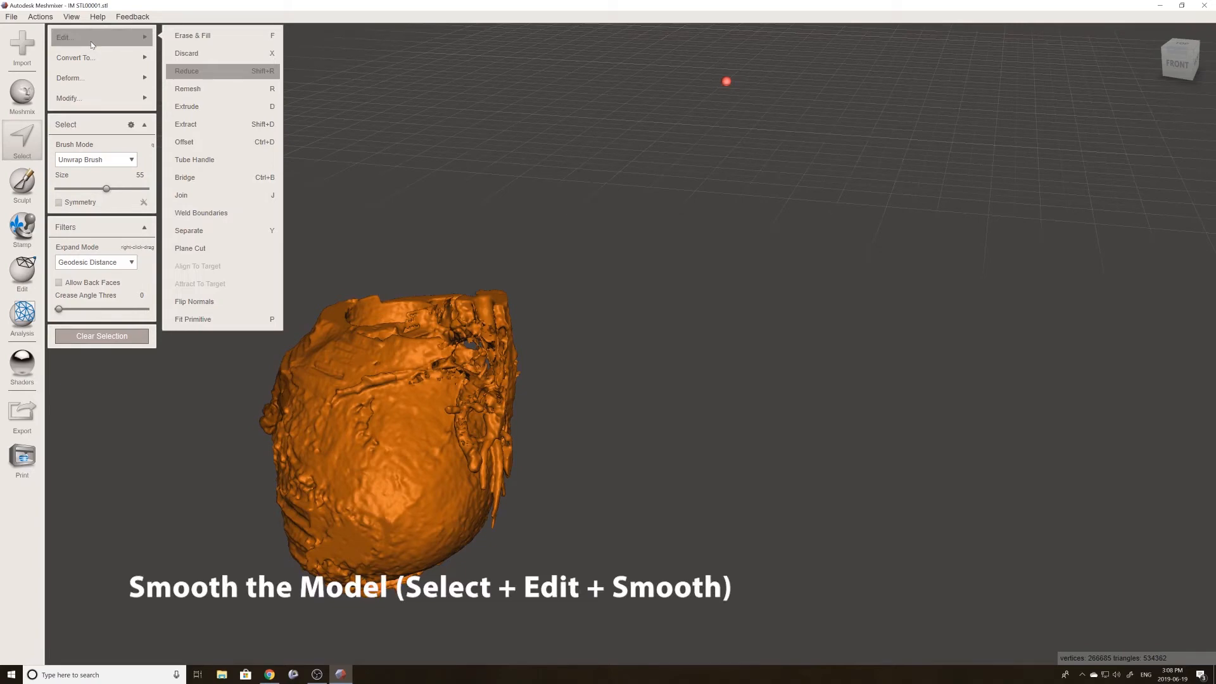
mouse_move(88, 83)
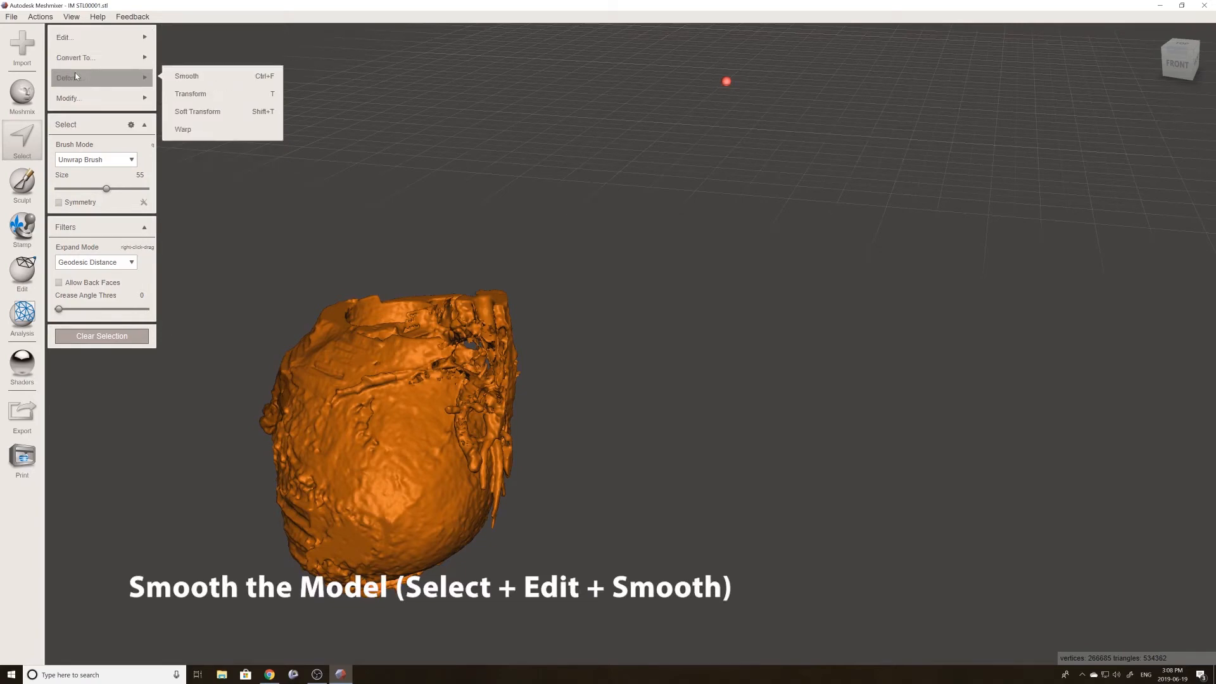
left_click(200, 74)
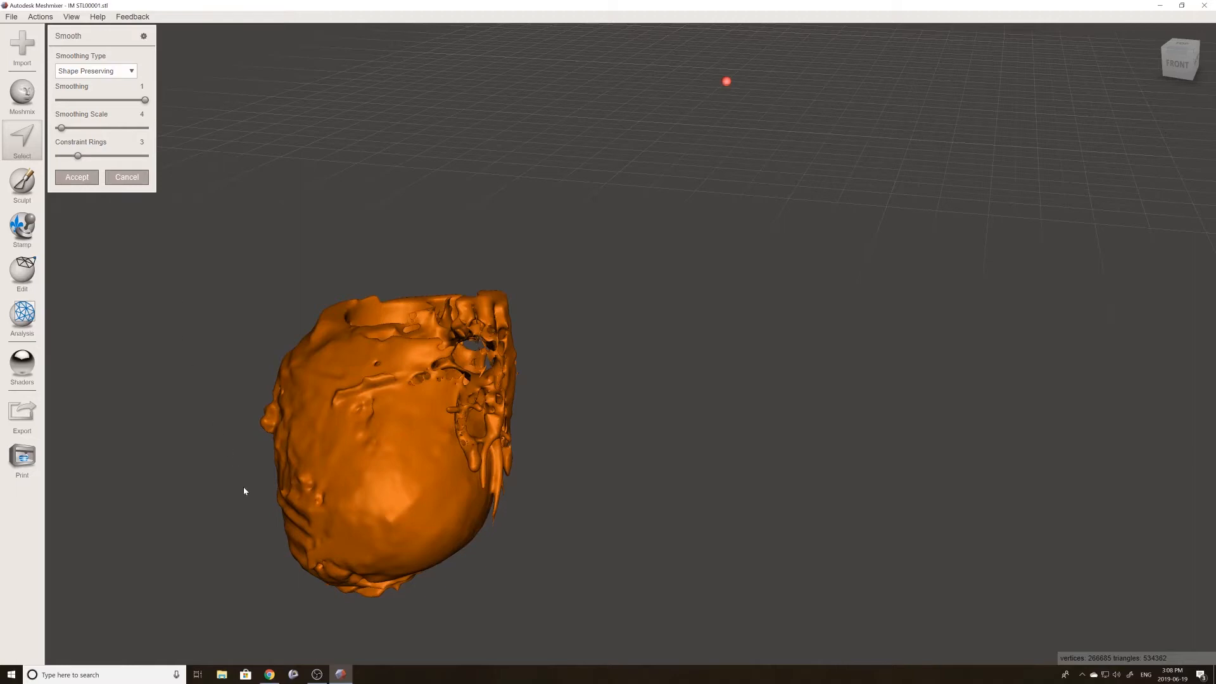
right_click_drag(244, 491, 283, 456)
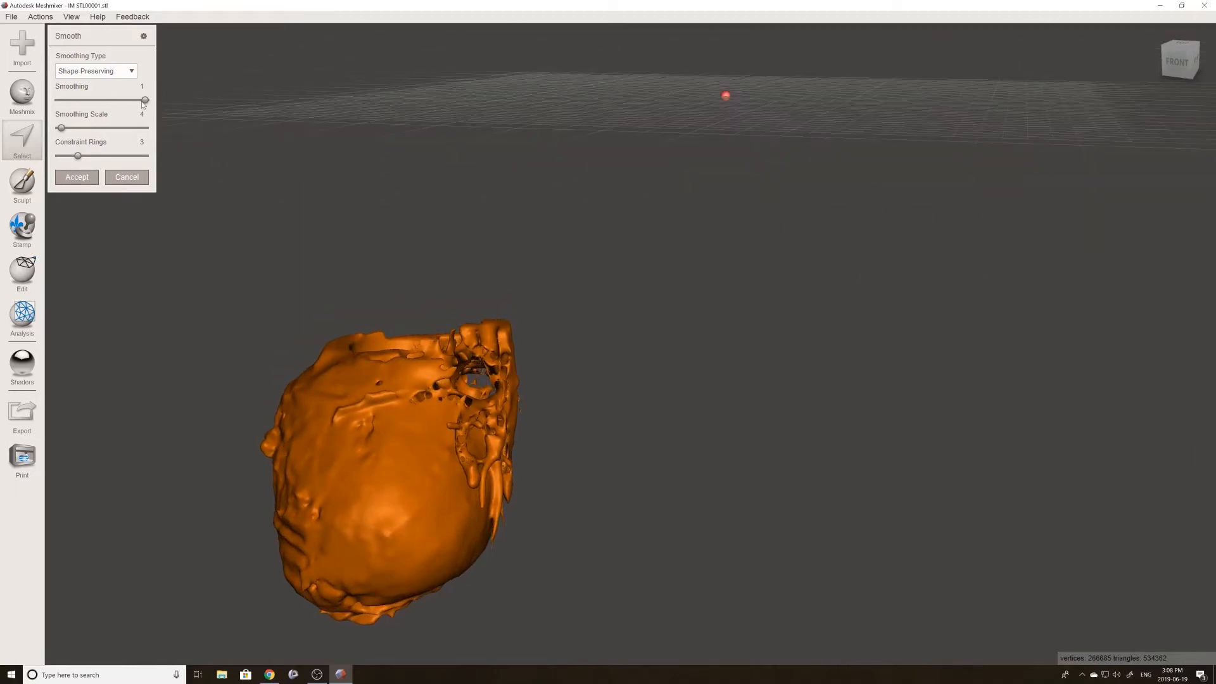
left_click_drag(140, 103, 114, 104)
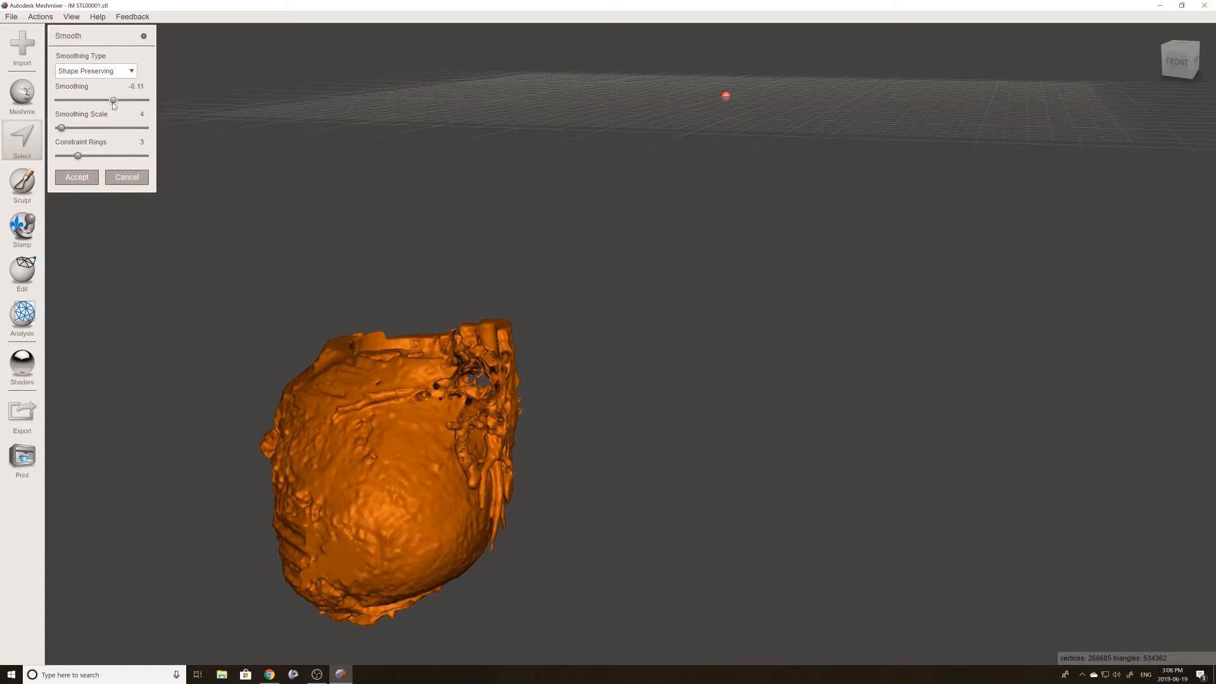
left_click_drag(113, 105, 133, 106)
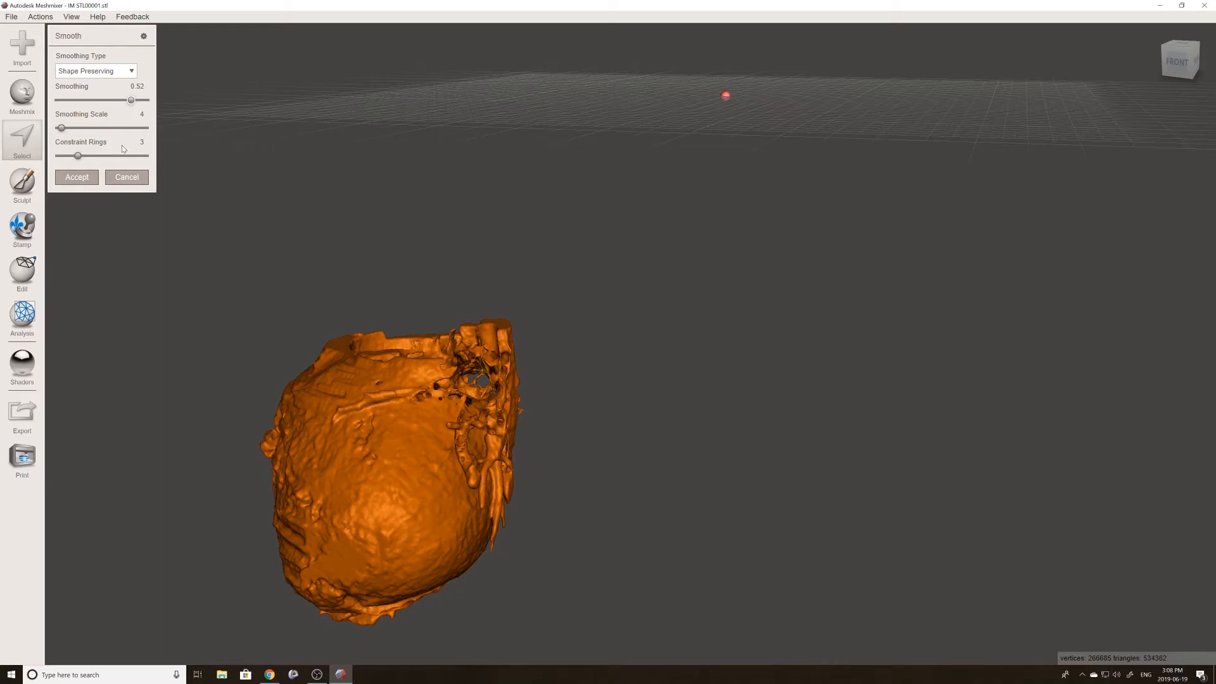
left_click(87, 183)
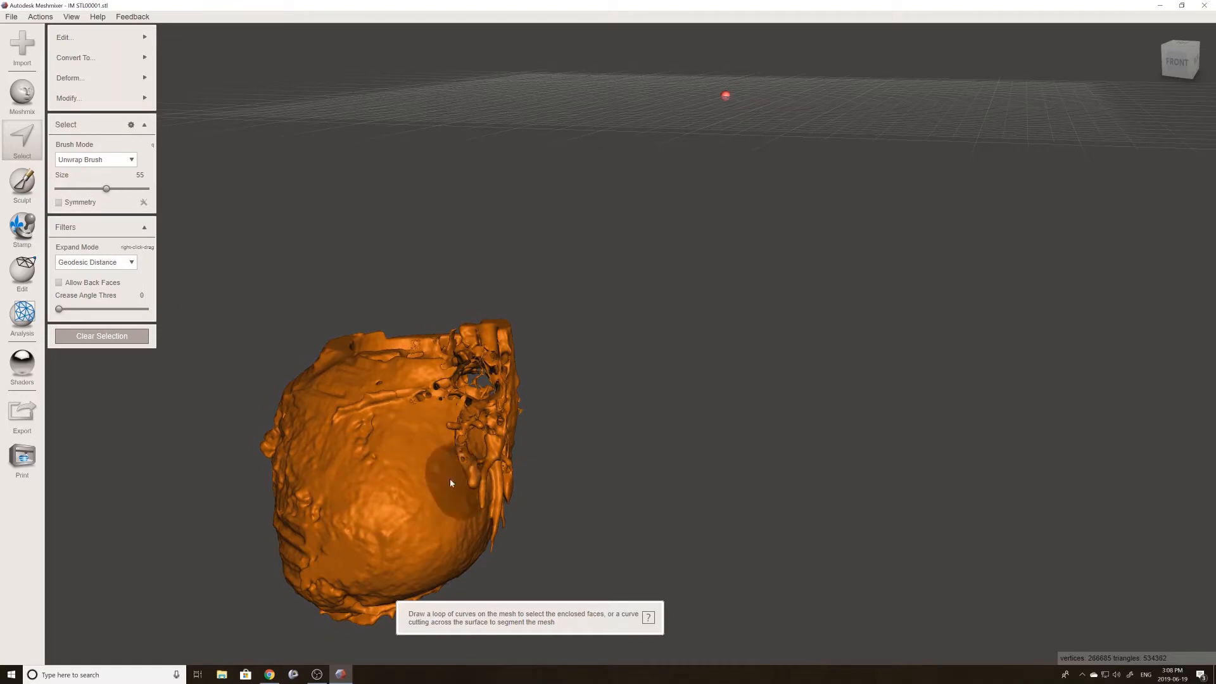
- Clear the selection and align the myocardium's base point to World Origin / Y-up with the Translate Only transformation
right_click_drag(209, 530, 417, 507)
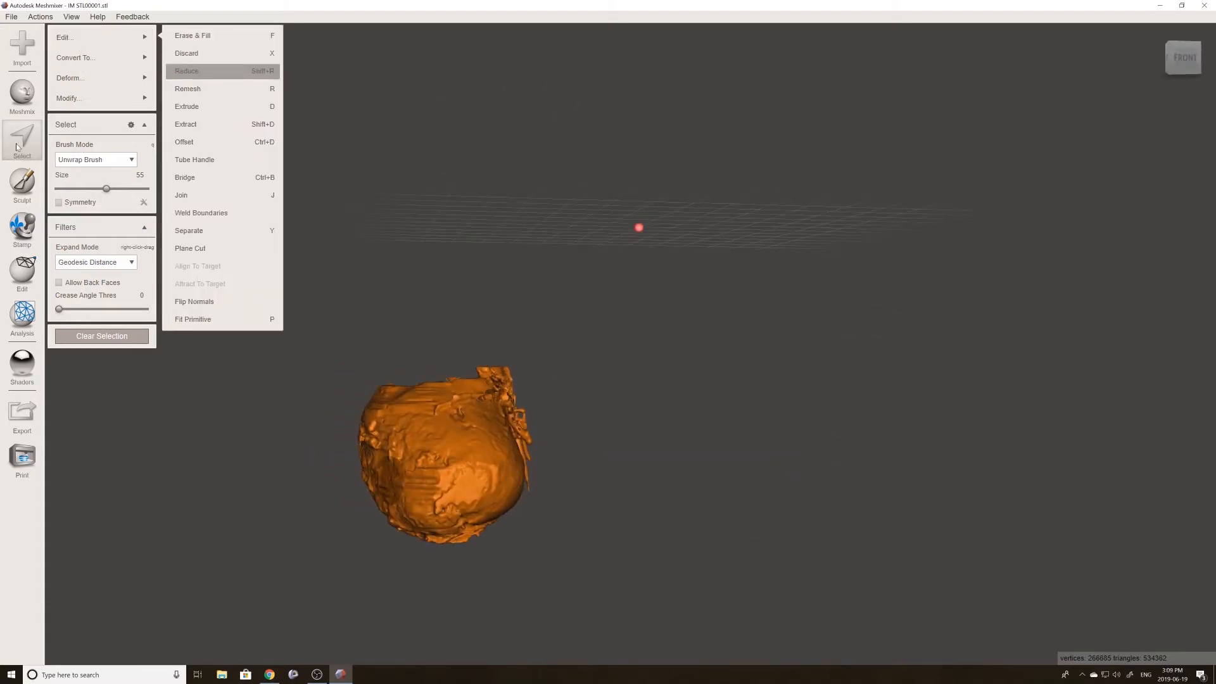
left_click(20, 284)
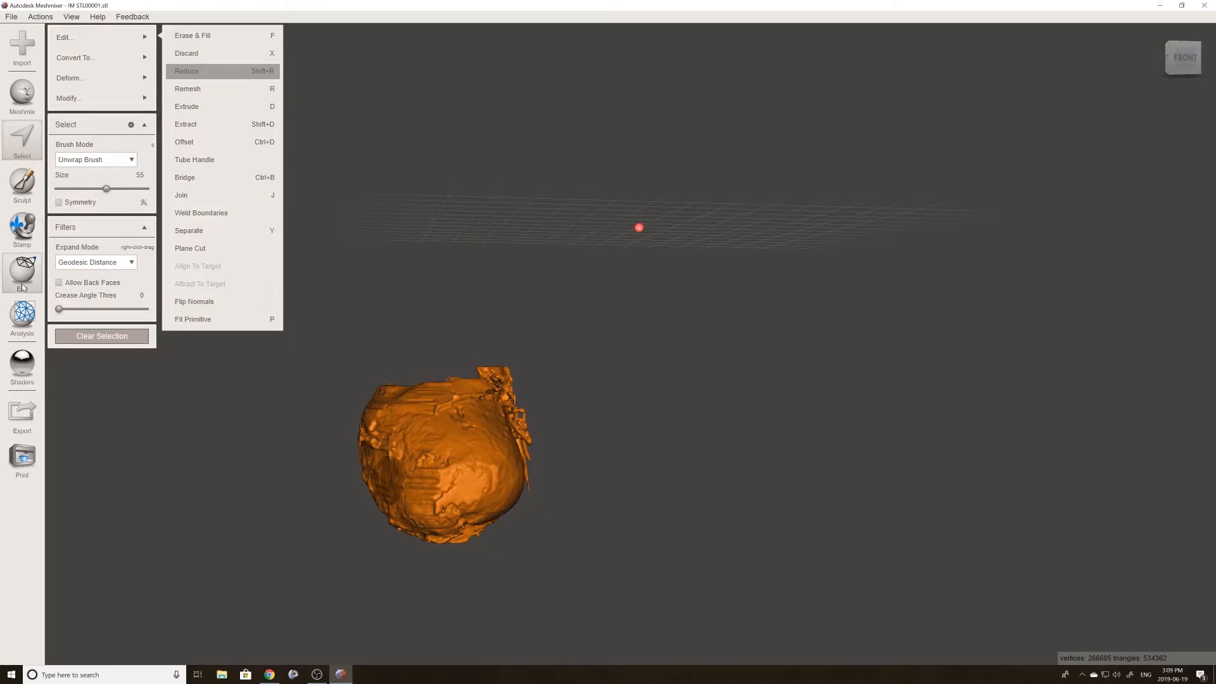
left_click(121, 337)
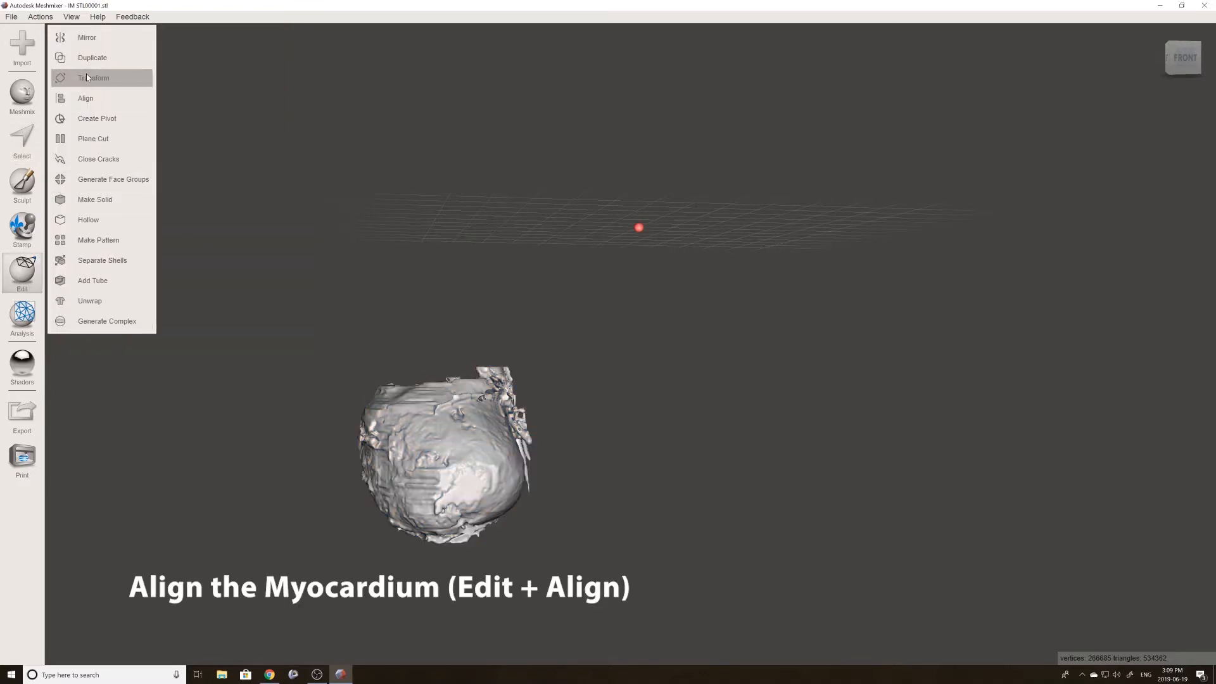
left_click(89, 98)
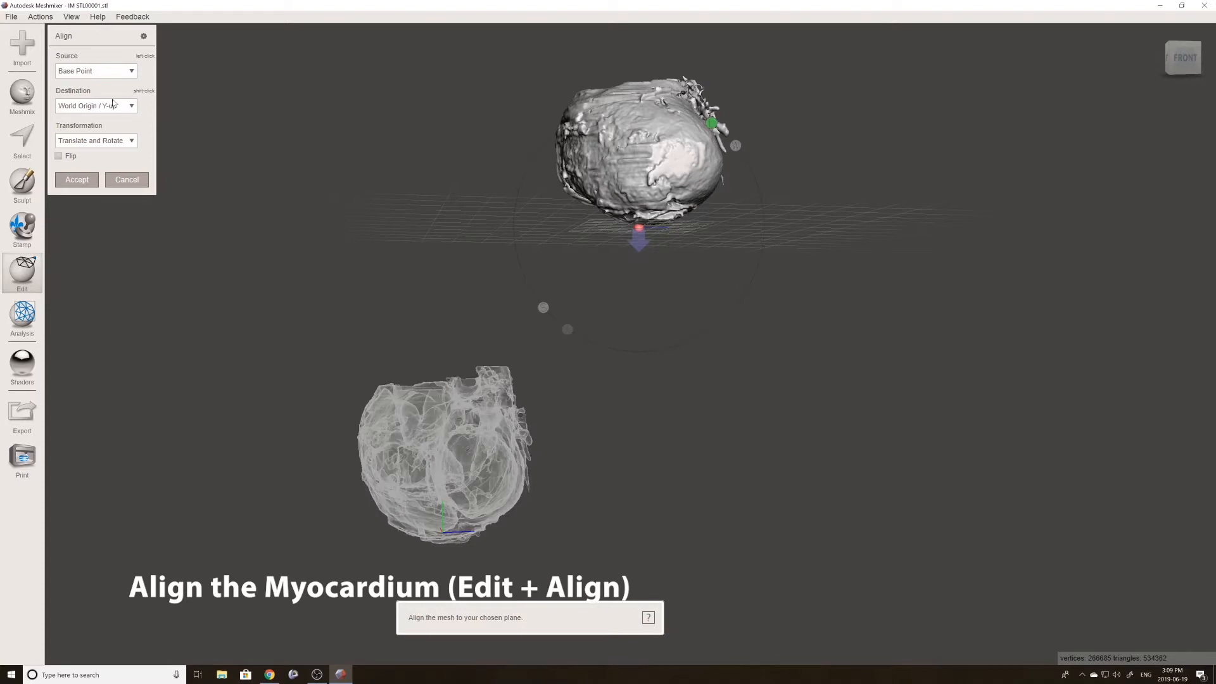
left_click(120, 143)
left_click(114, 155)
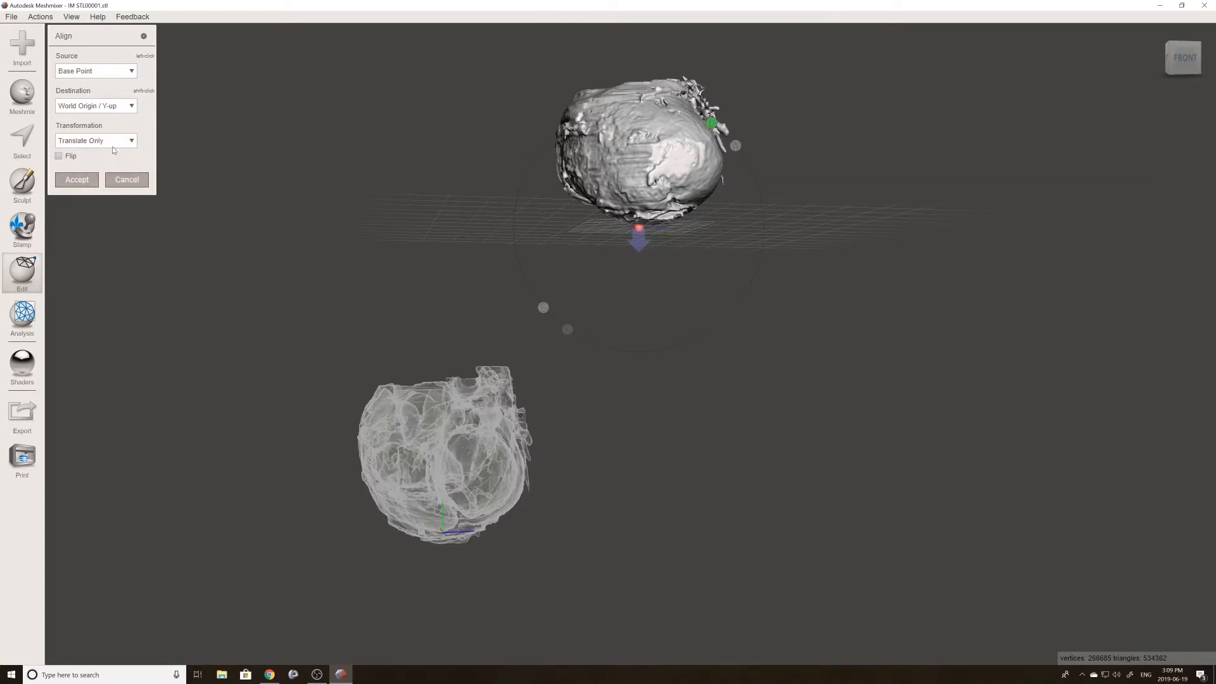
left_click(77, 180)
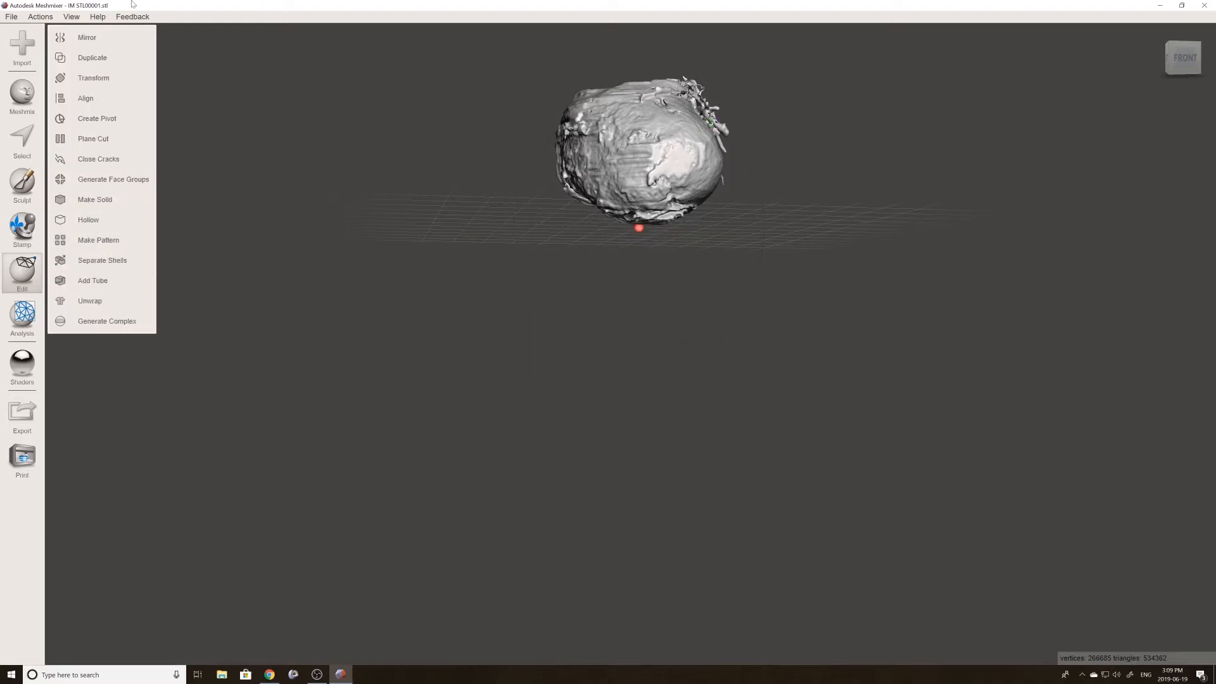
- Show the hidden IM STL00001 blood pool and make it the active object
left_click(72, 18)
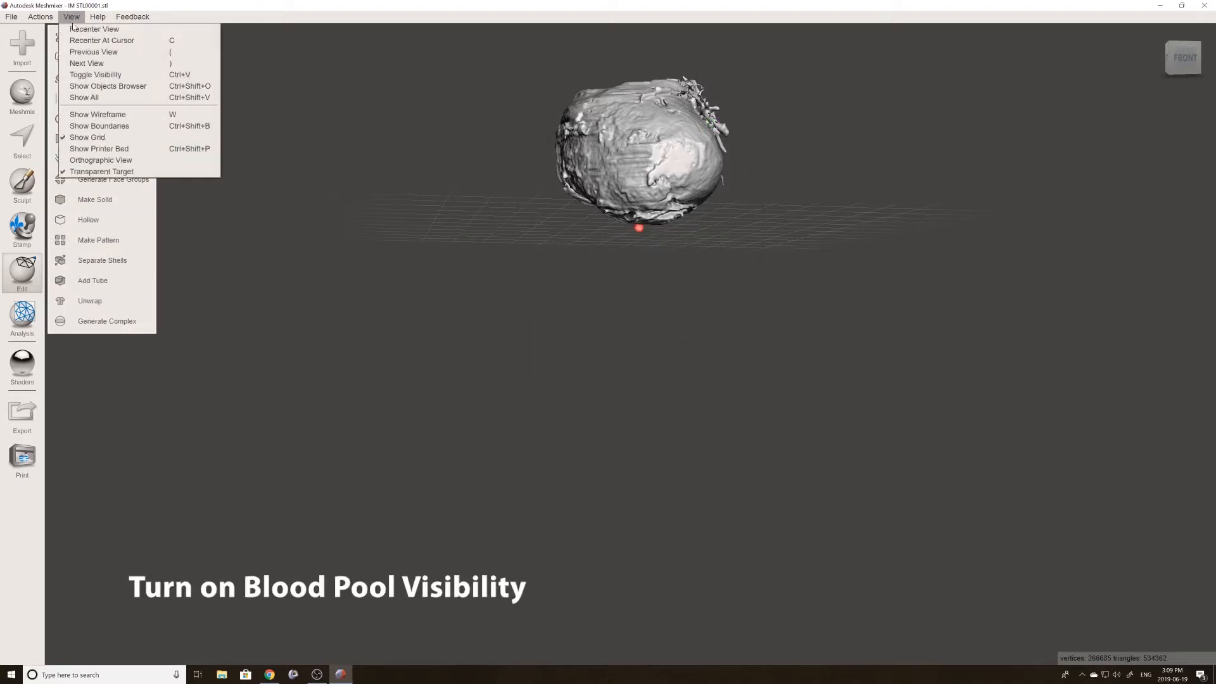
left_click(104, 87)
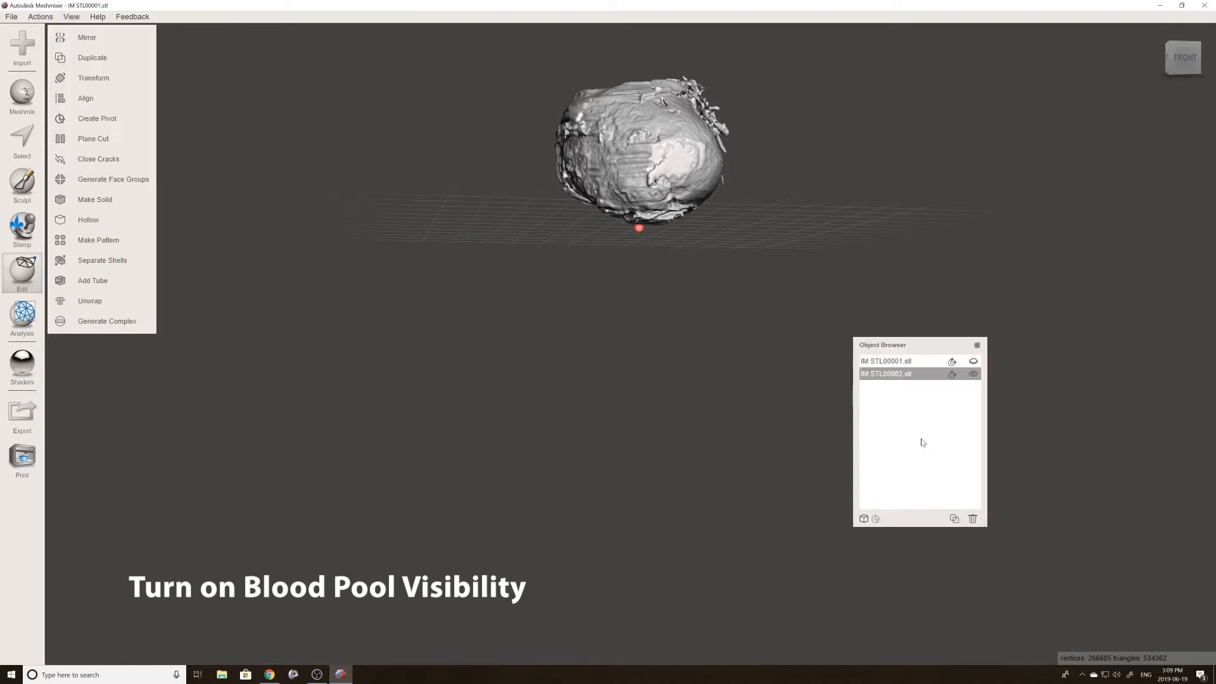
left_click(972, 361)
right_click_drag(728, 190, 719, 272)
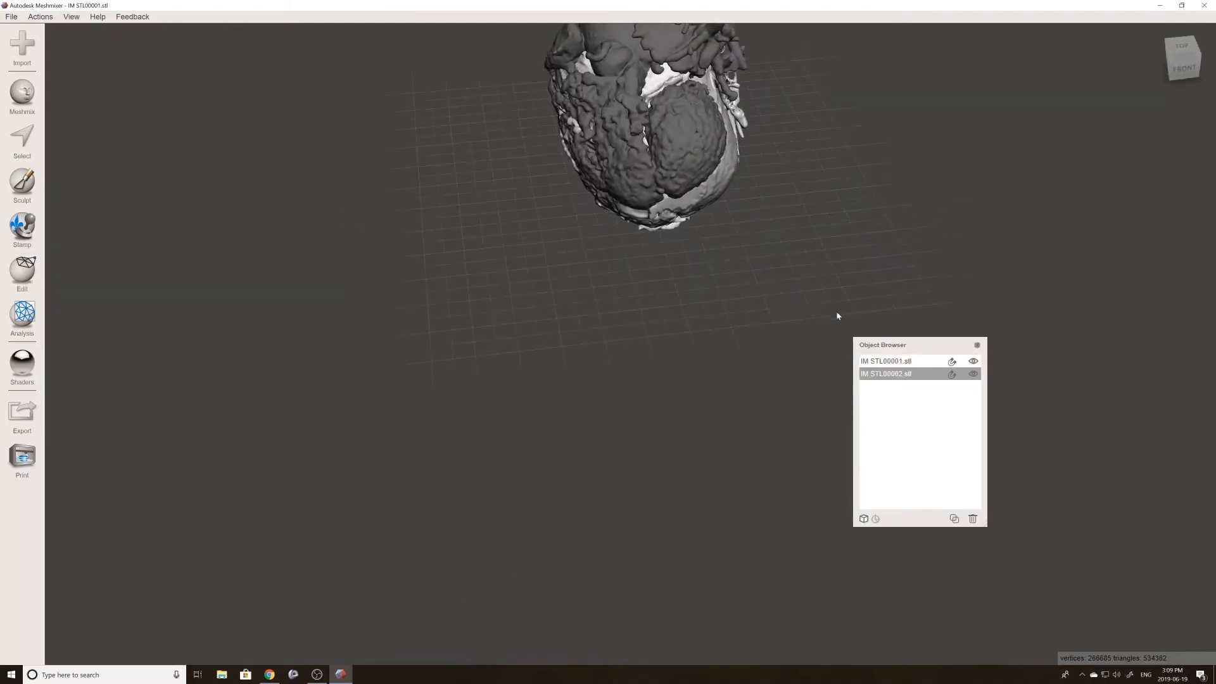
left_click(886, 361)
right_click_drag(796, 317, 728, 152)
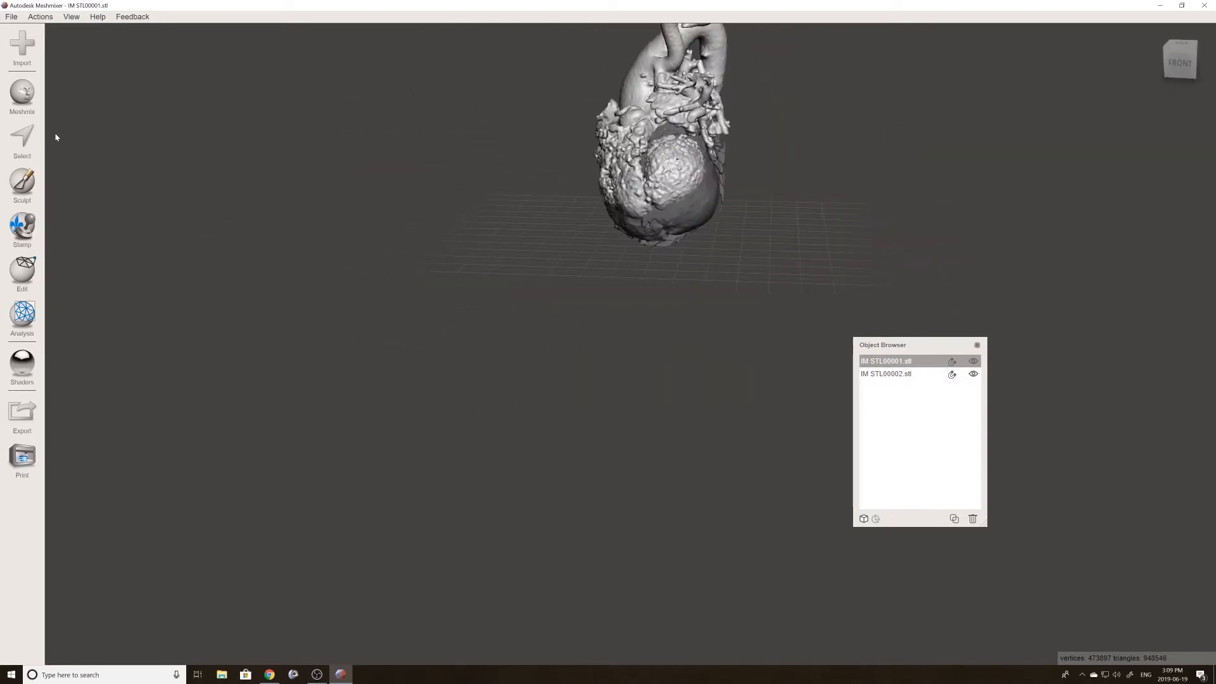
- Transform the blood pool by translating it to about -26.81 mm in Y and 15.8 mm in X
left_click(23, 269)
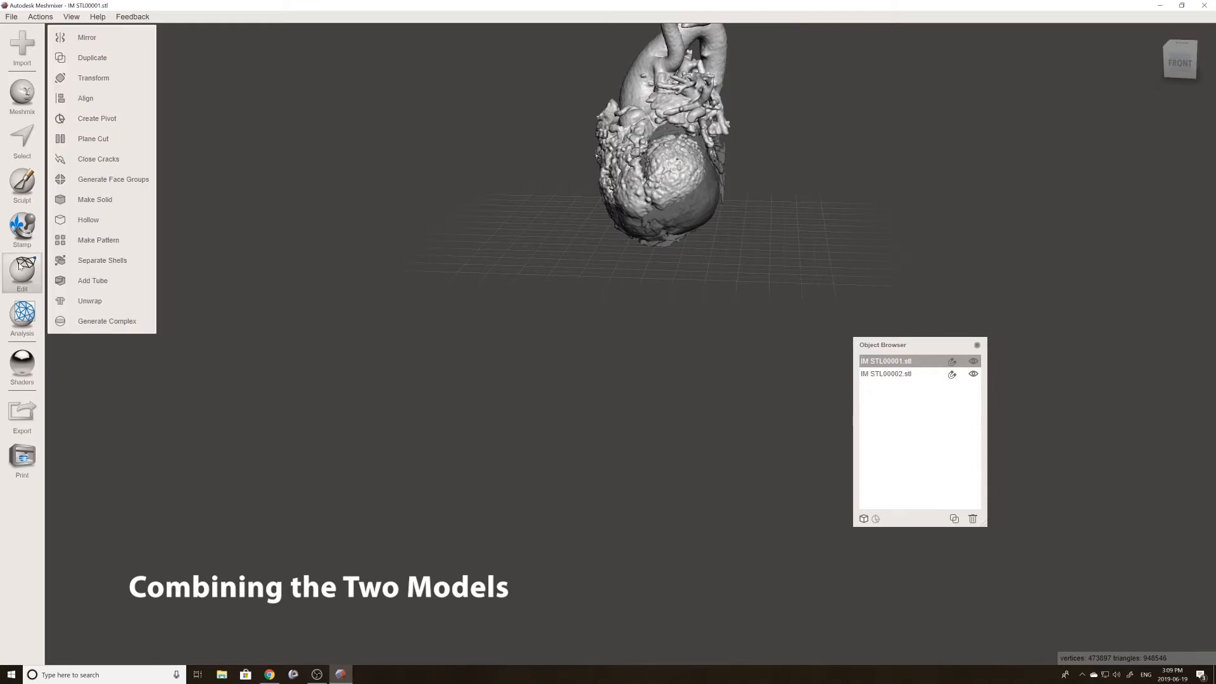
left_click(76, 79)
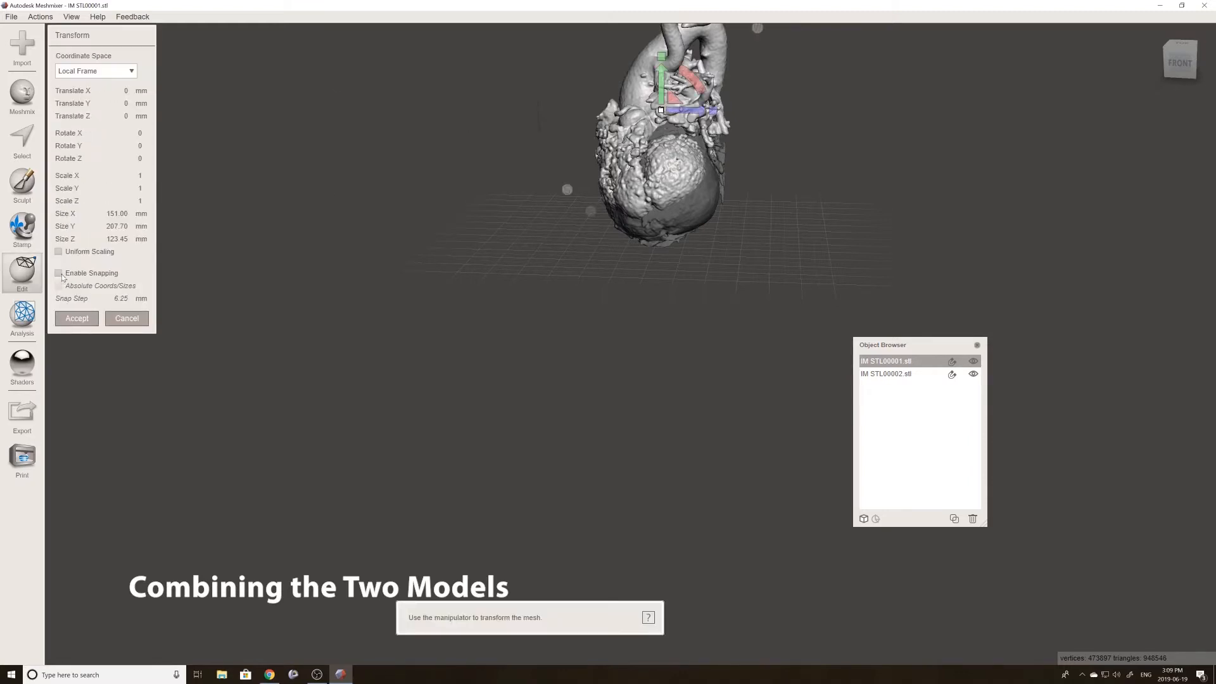
left_click_drag(664, 85, 663, 112)
right_click_drag(729, 141, 670, 174)
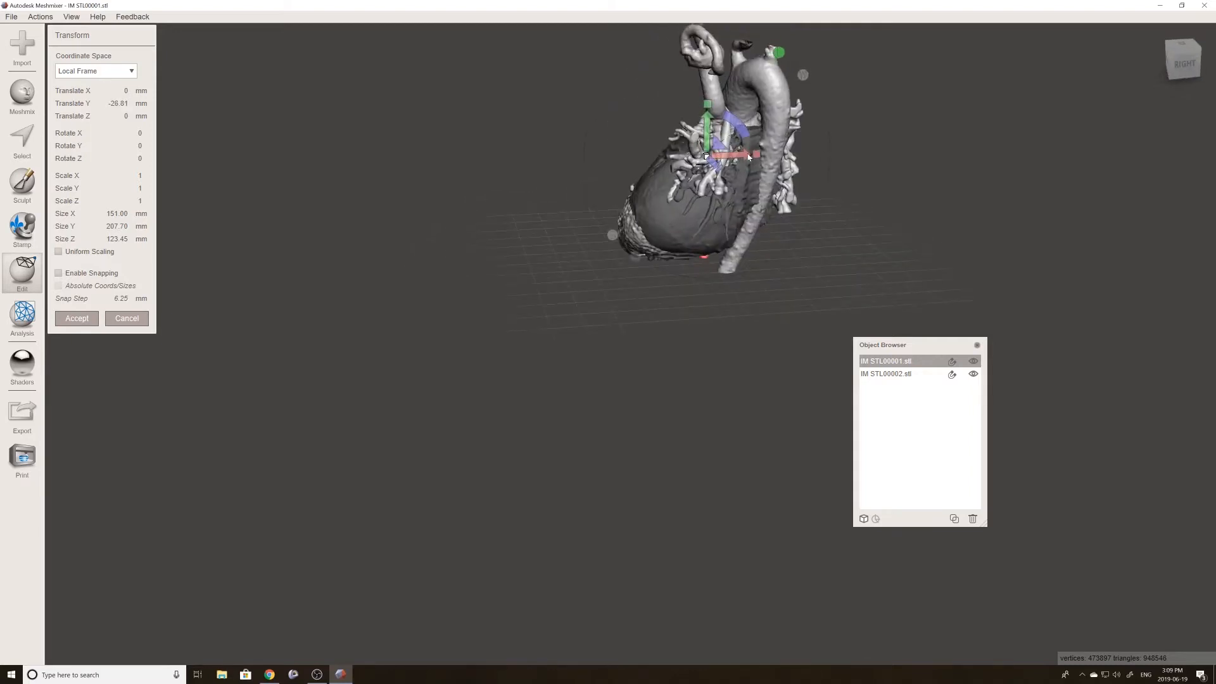
left_click_drag(744, 156, 760, 154)
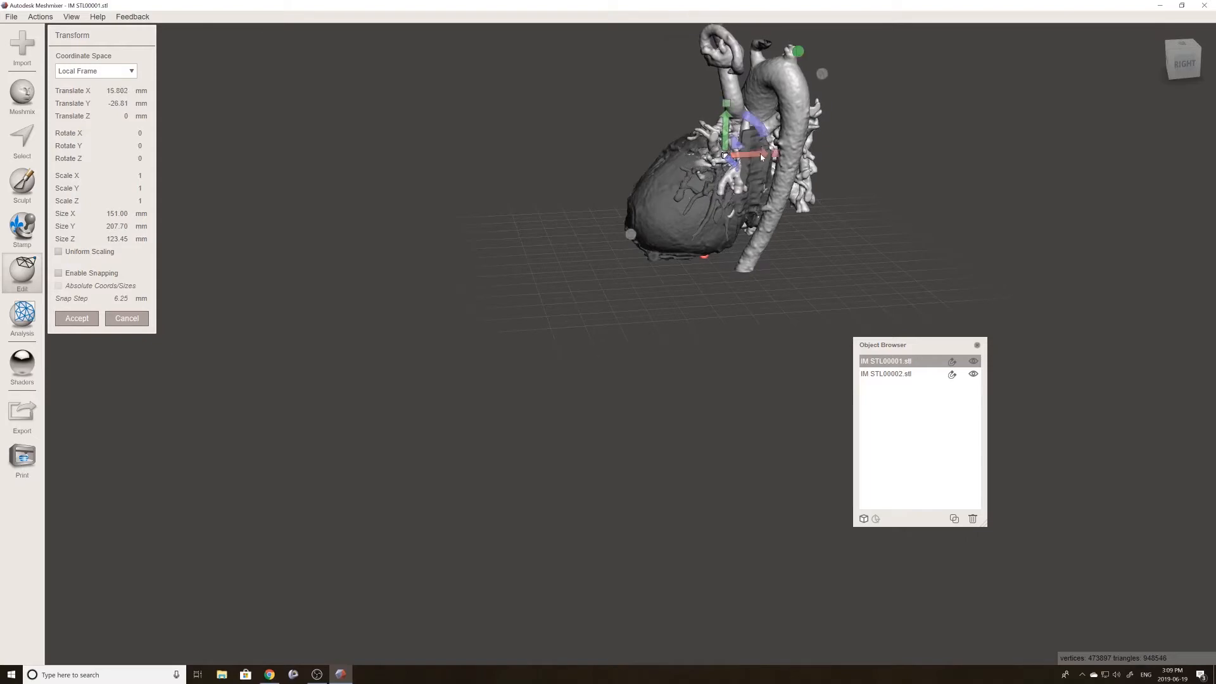
- Close the object list and adjust the blood pool's X translation to about 9.7 mm to fit it inside the myocardium
scroll(760, 154, "up", 2)
scroll(757, 138, "up", 1)
middle_click_drag(756, 138, 712, 349)
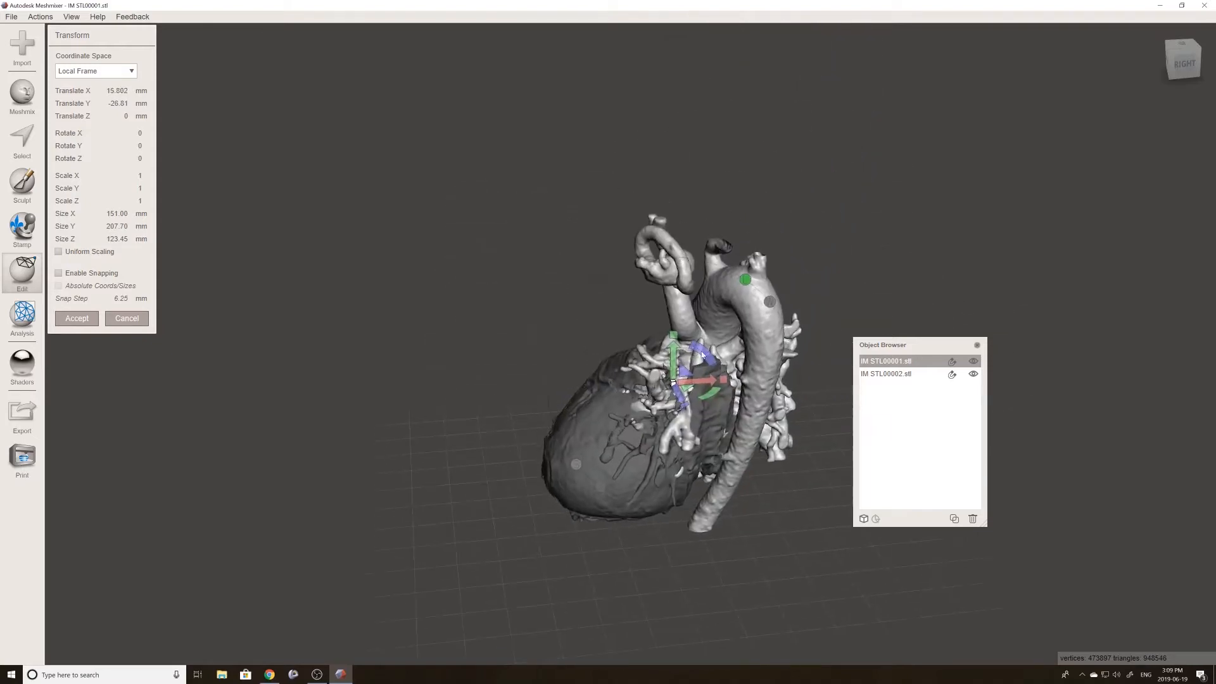
scroll(712, 349, "up", 5)
right_click_drag(712, 347, 575, 344)
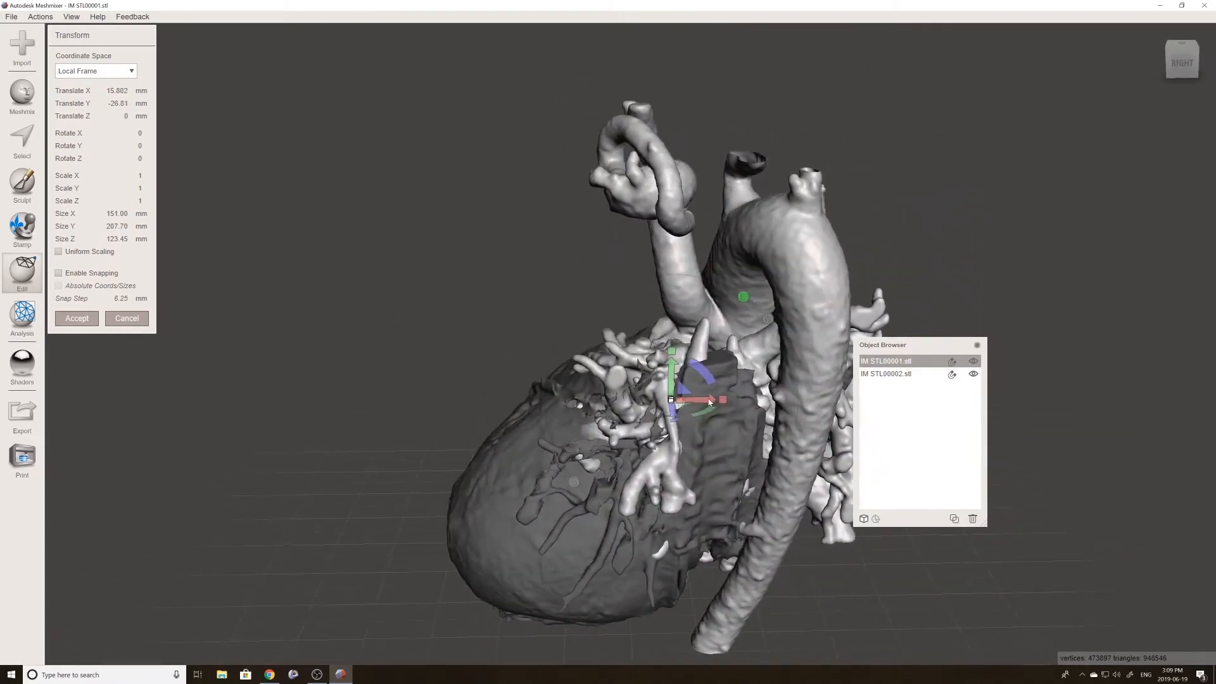
left_click_drag(709, 404, 743, 404)
right_click_drag(655, 380, 467, 308)
left_click(976, 345)
left_click_drag(492, 274, 447, 302)
- Shift the blood pool to about -17.21 mm in Y and 6.7 mm in Z so the great vessel sits in the myocardium opening
right_click_drag(447, 303, 836, 284)
middle_click_drag(797, 261, 655, 279)
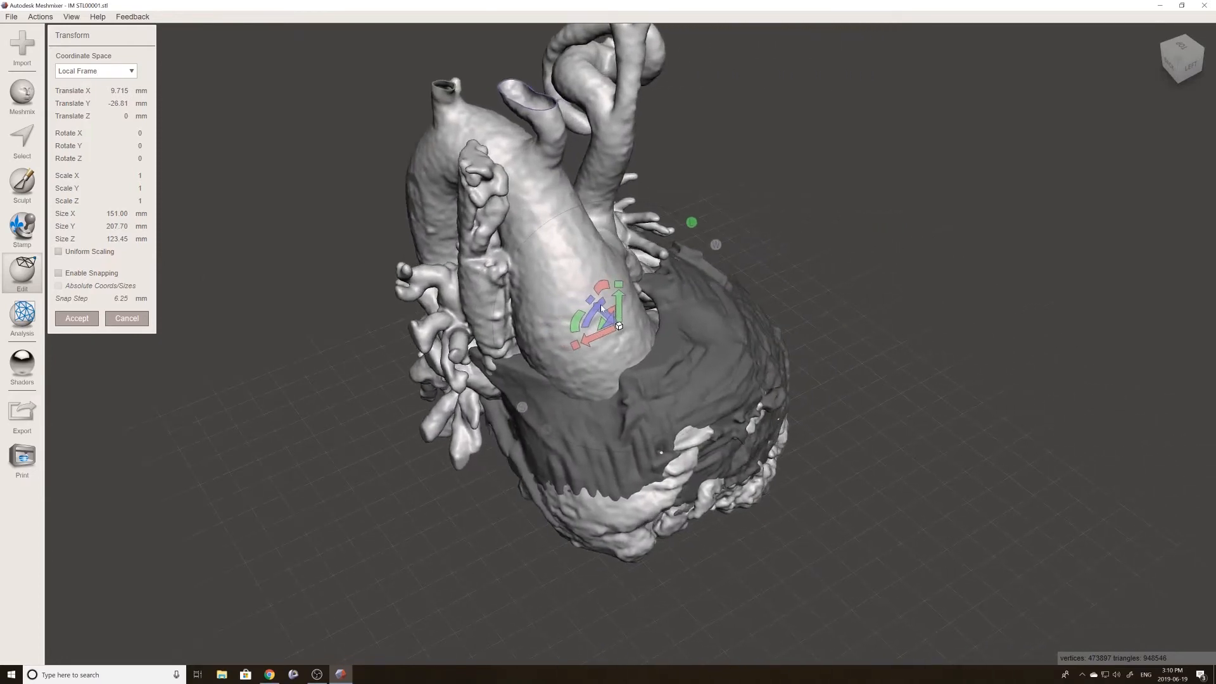
left_click_drag(619, 307, 590, 287)
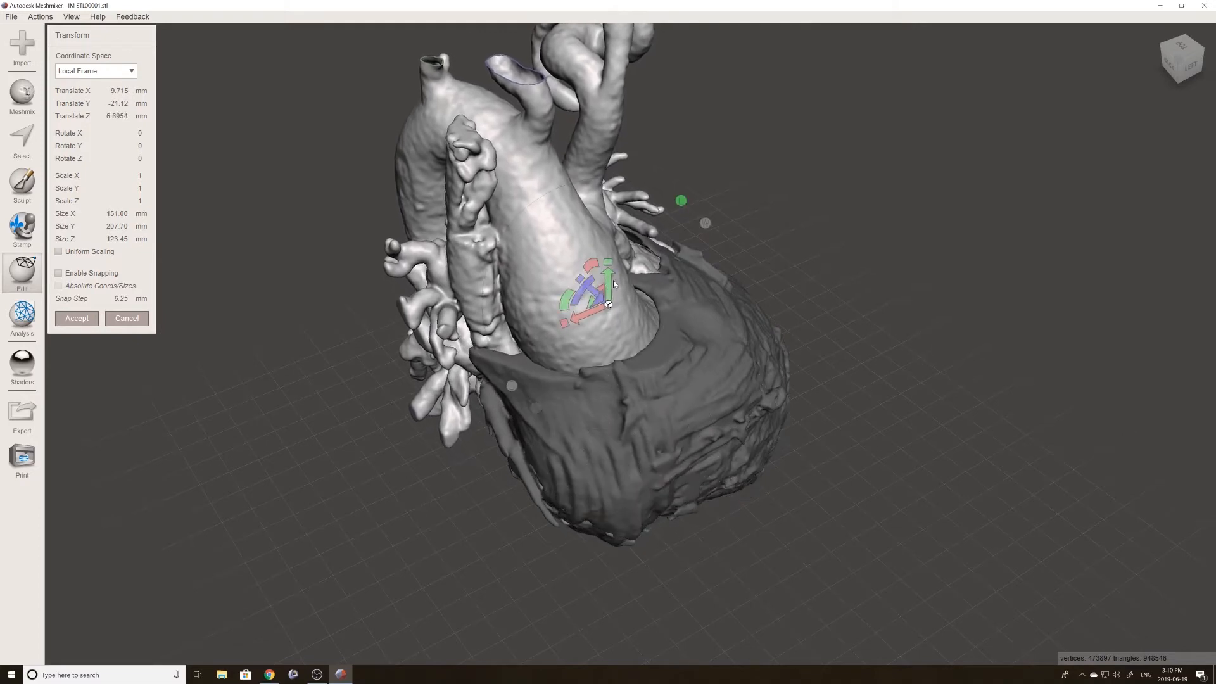
left_click_drag(610, 272, 609, 269)
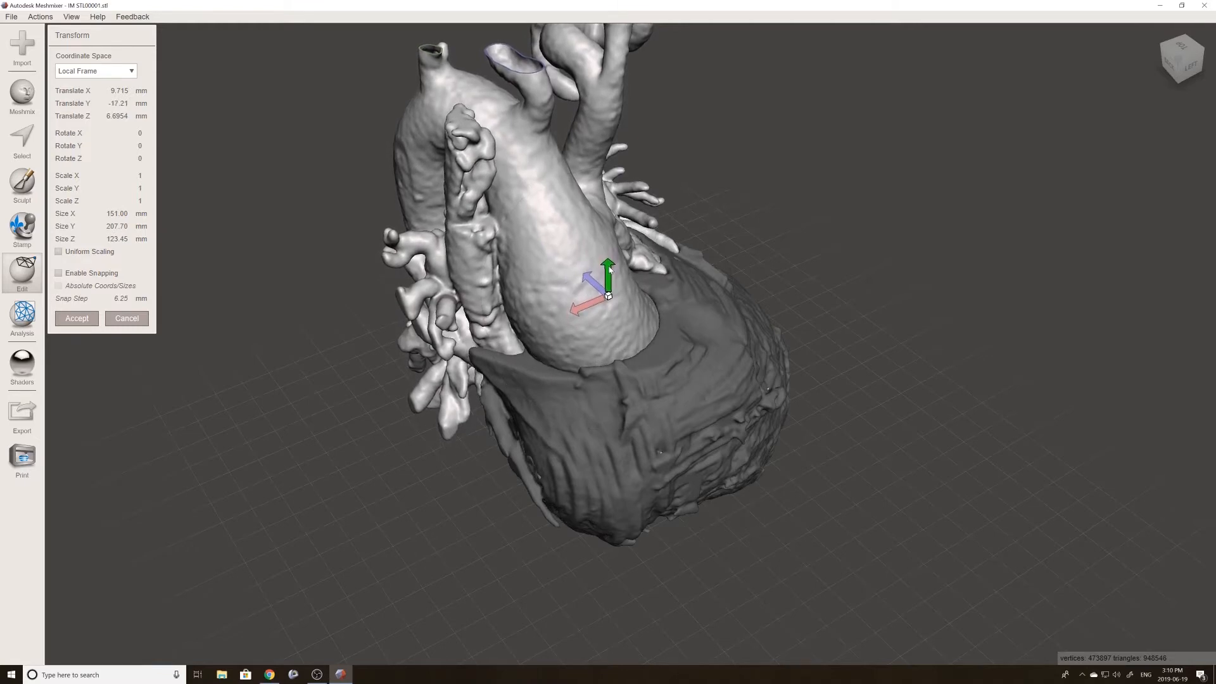
- Fine-tune the blood pool to about 9.28 mm in X and 6.06 mm in Z against the vessel landmarks and accept the transform
right_click_drag(776, 333, 892, 386)
scroll(735, 320, "up", 4)
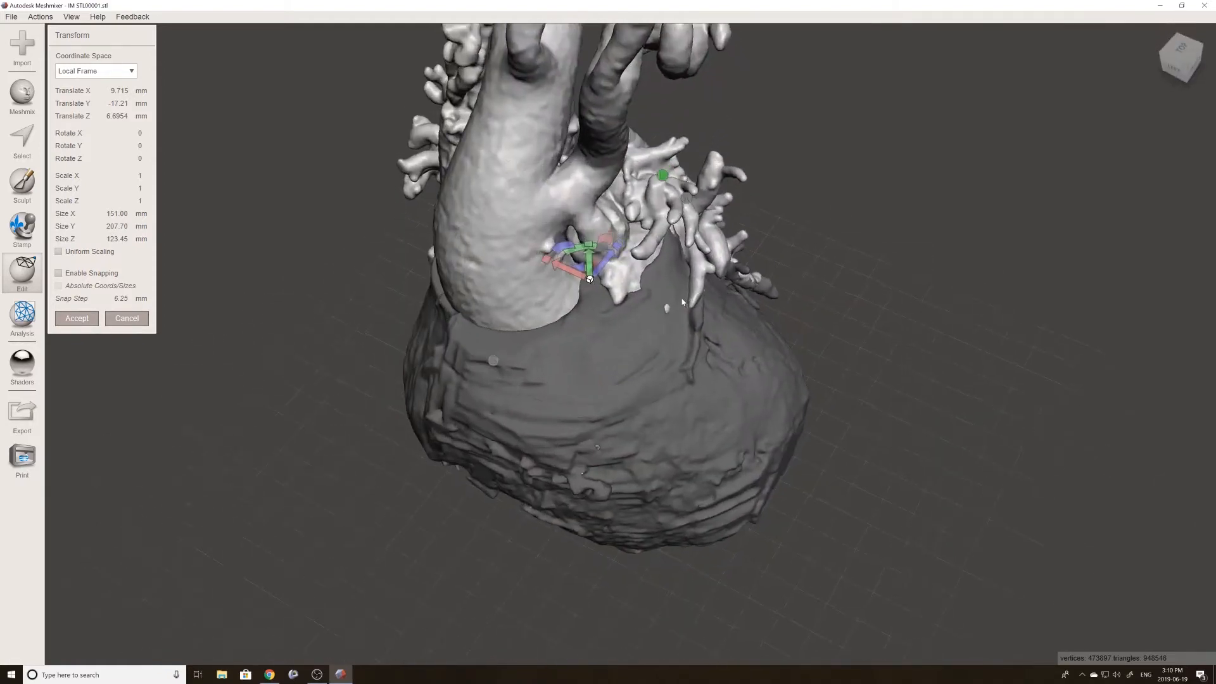
right_click_drag(732, 322, 760, 278)
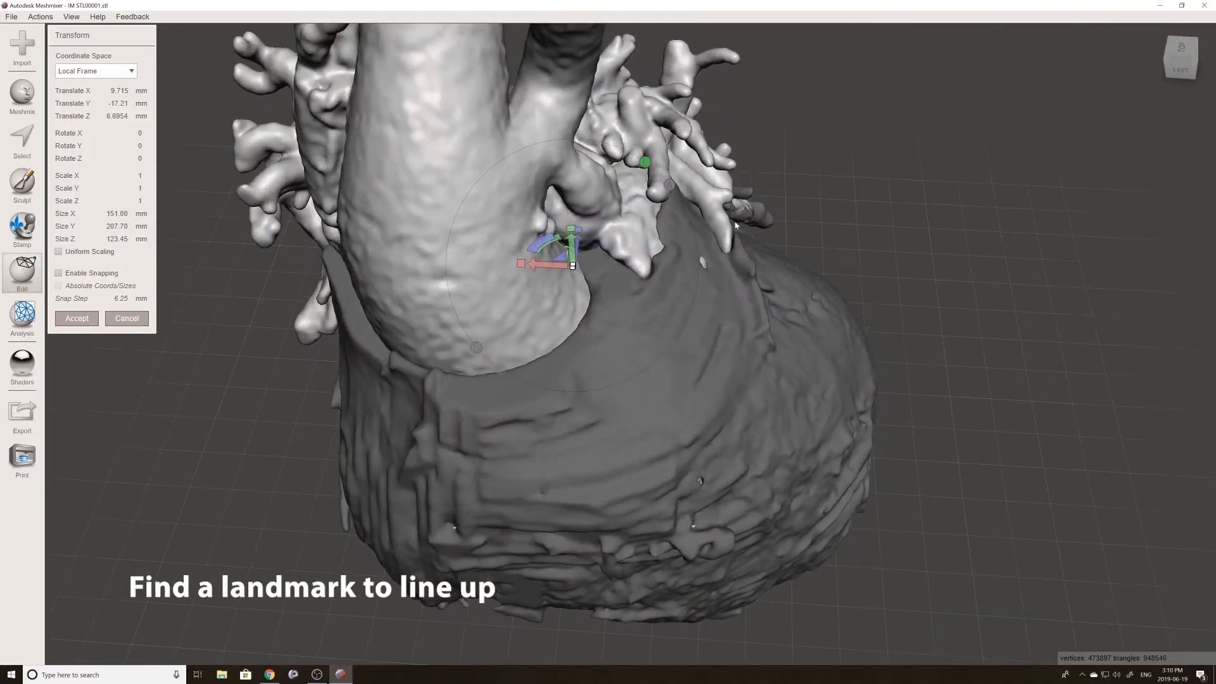
left_click_drag(538, 268, 538, 268)
right_click_drag(776, 292, 599, 276)
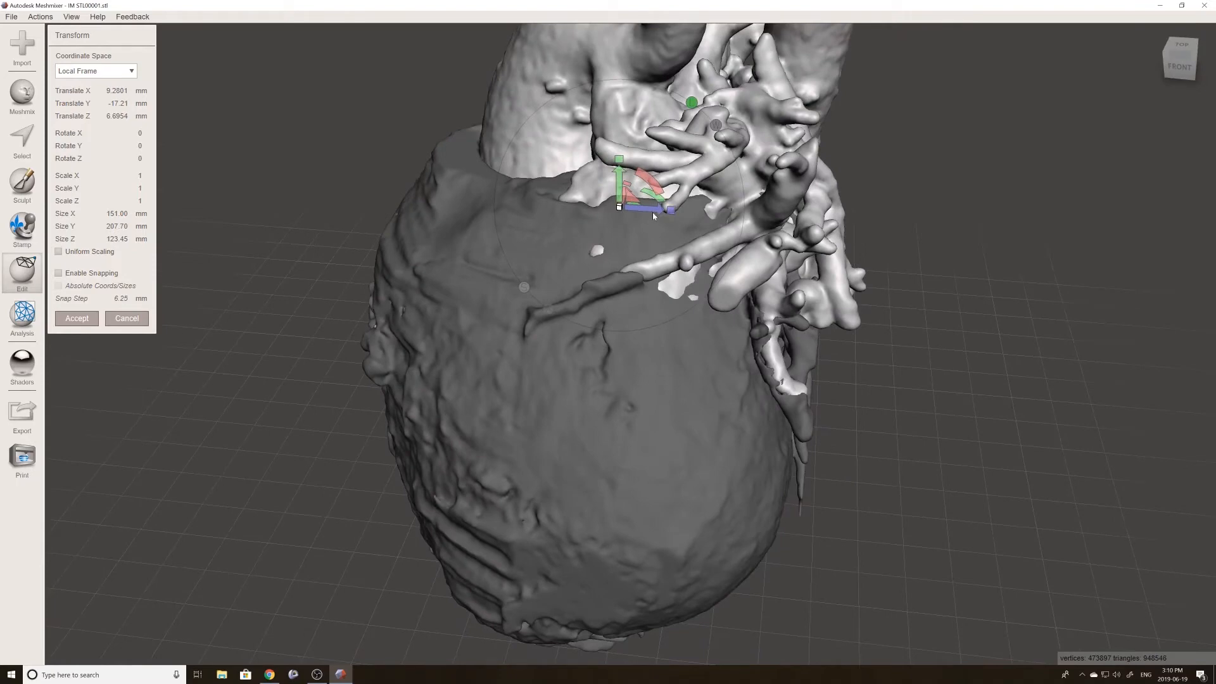
left_click_drag(653, 215, 659, 212)
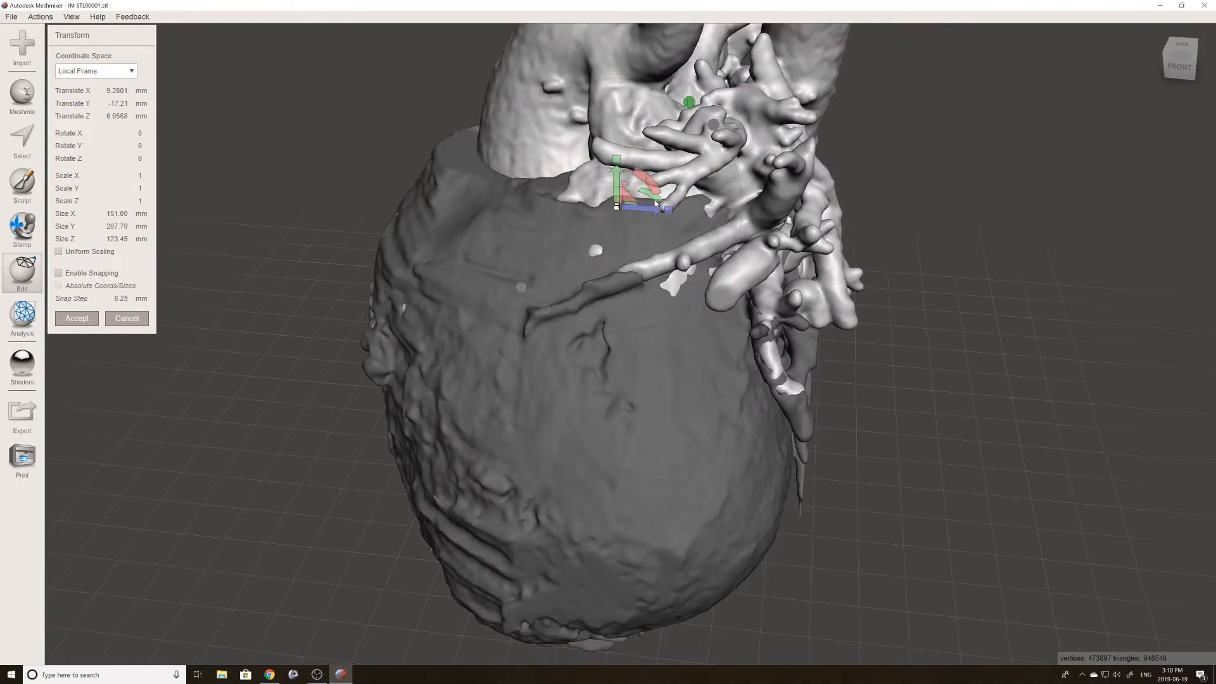
right_click_drag(658, 212, 534, 237)
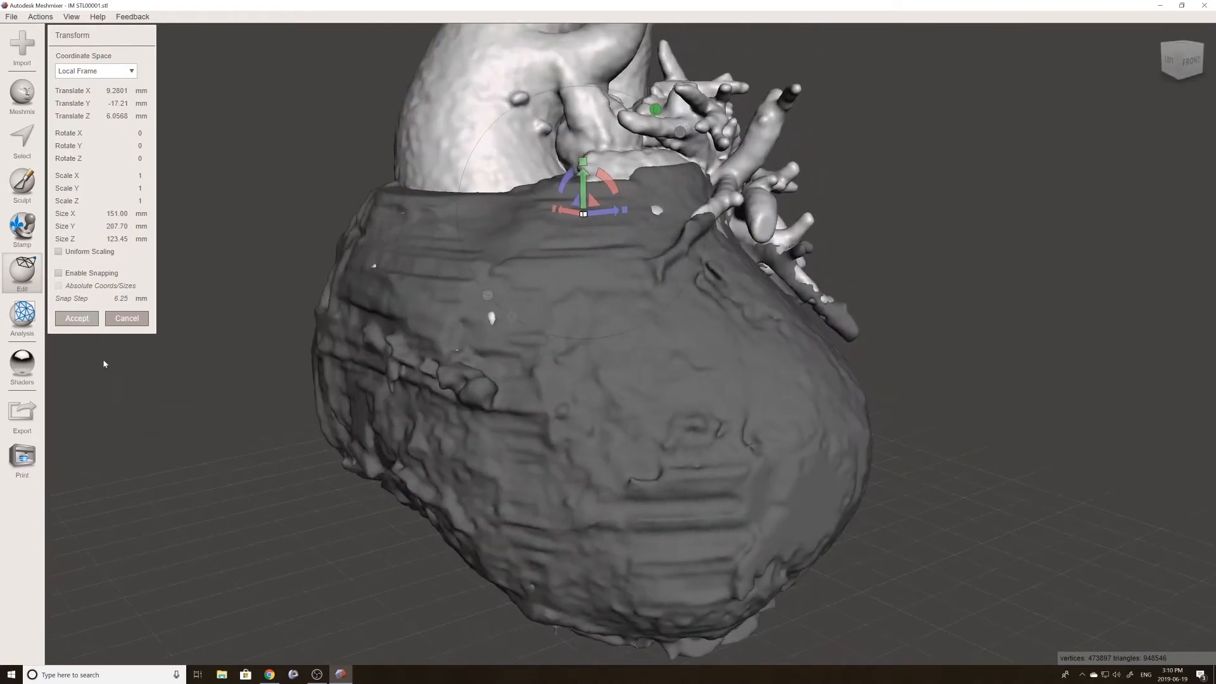
left_click(77, 318)
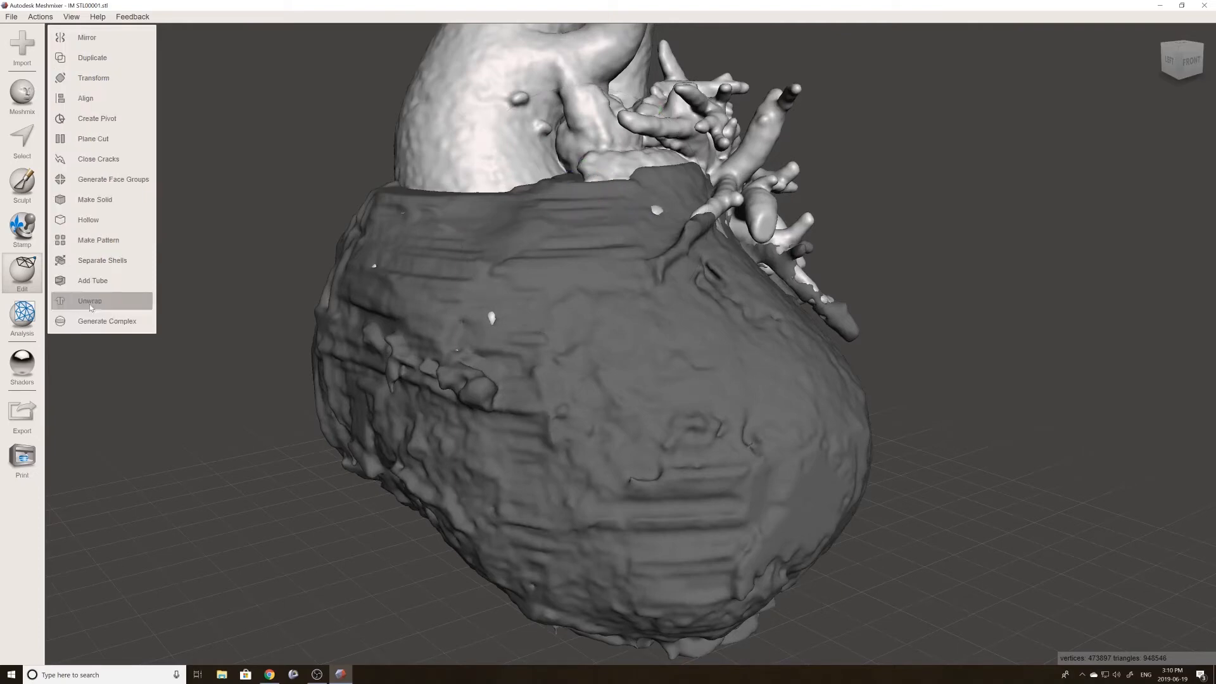
- Make the IM STL00002 myocardium the active object through the object list and close the list
scroll(461, 276, "down", 3)
right_click_drag(675, 327, 619, 389)
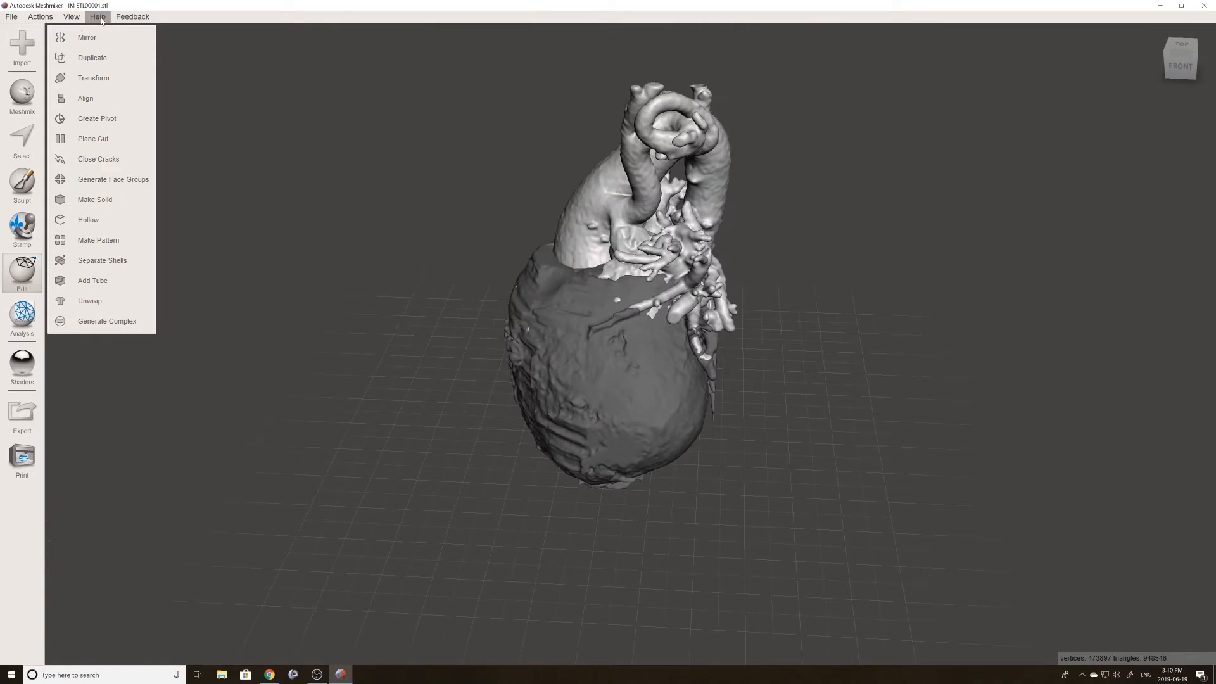
left_click(72, 18)
left_click(71, 16)
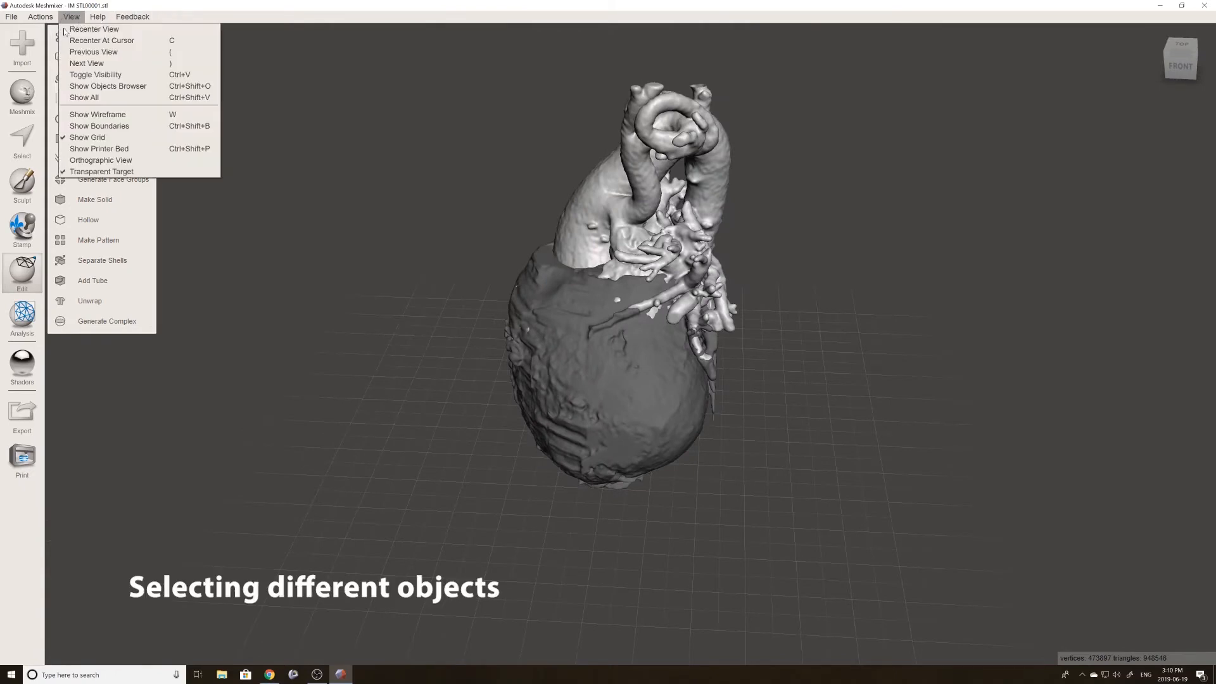
left_click(113, 91)
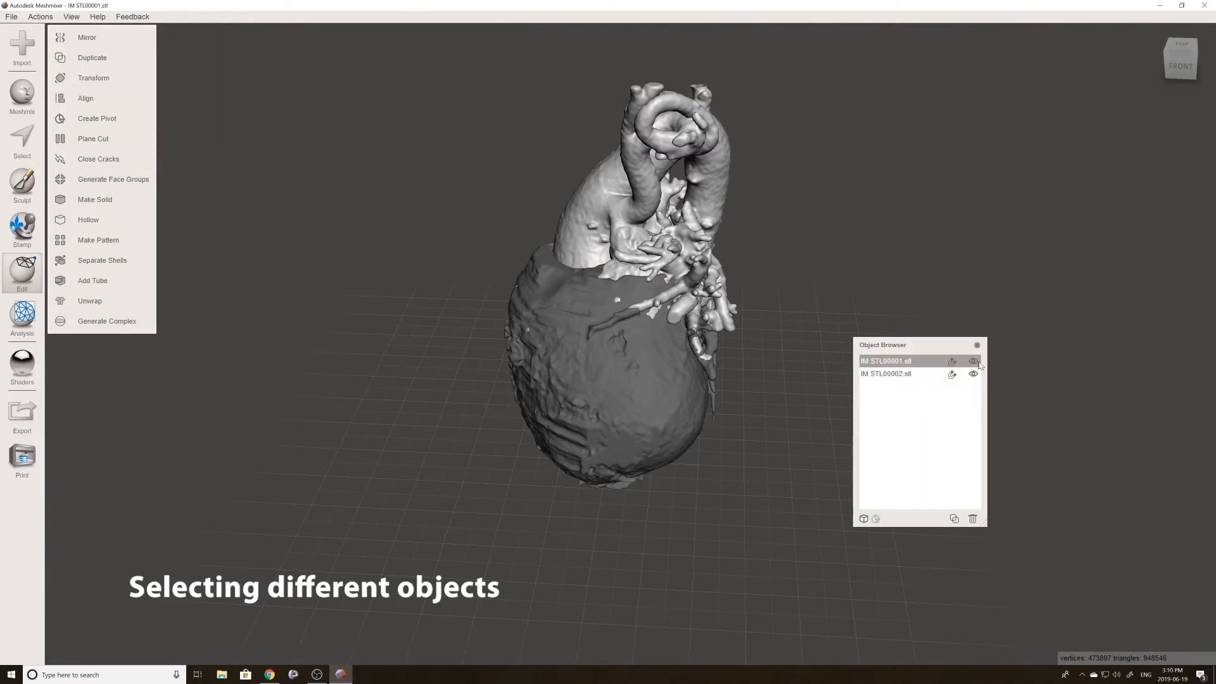
left_click(909, 374)
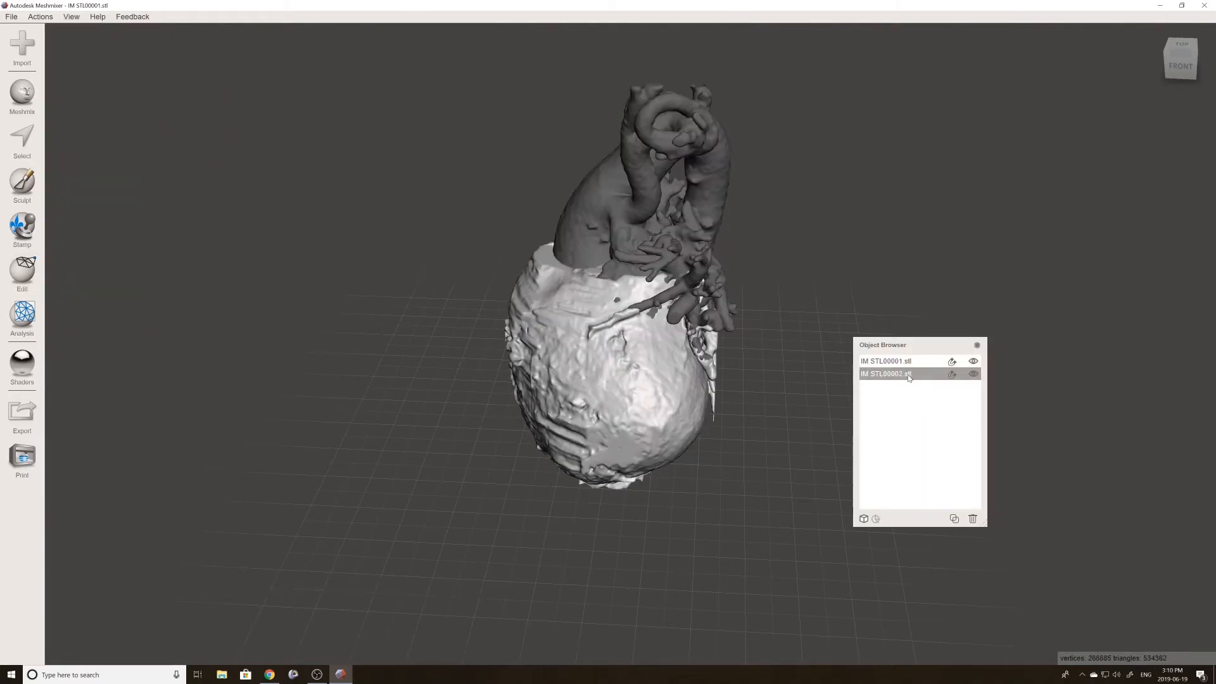
left_click(977, 346)
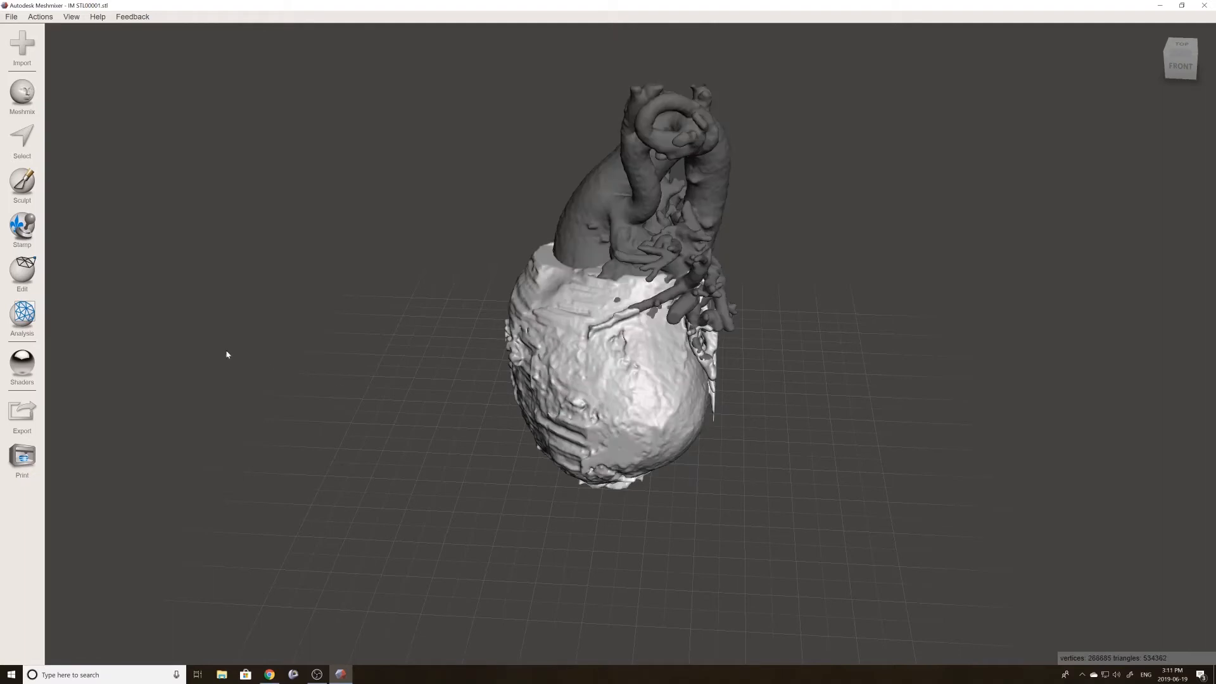
- Set up sculpting on the myocardium with the Flatten brush at size 38
left_click(34, 201)
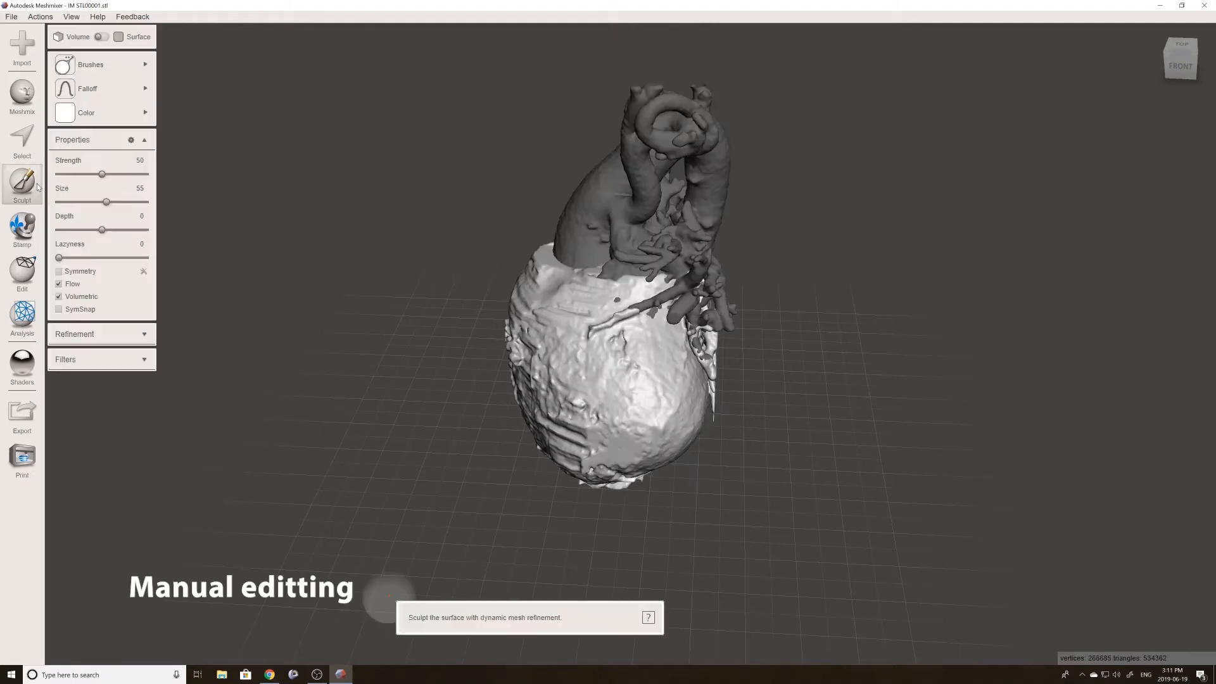
mouse_move(101, 66)
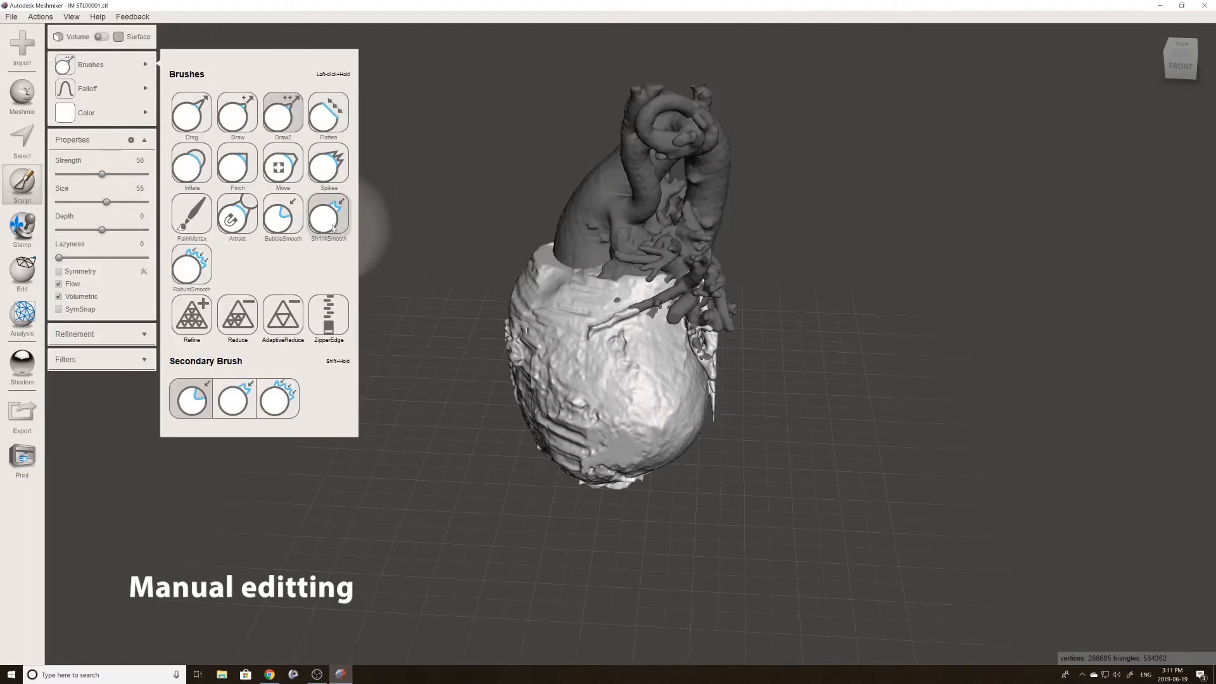
left_click(192, 266)
mouse_move(113, 100)
mouse_move(102, 66)
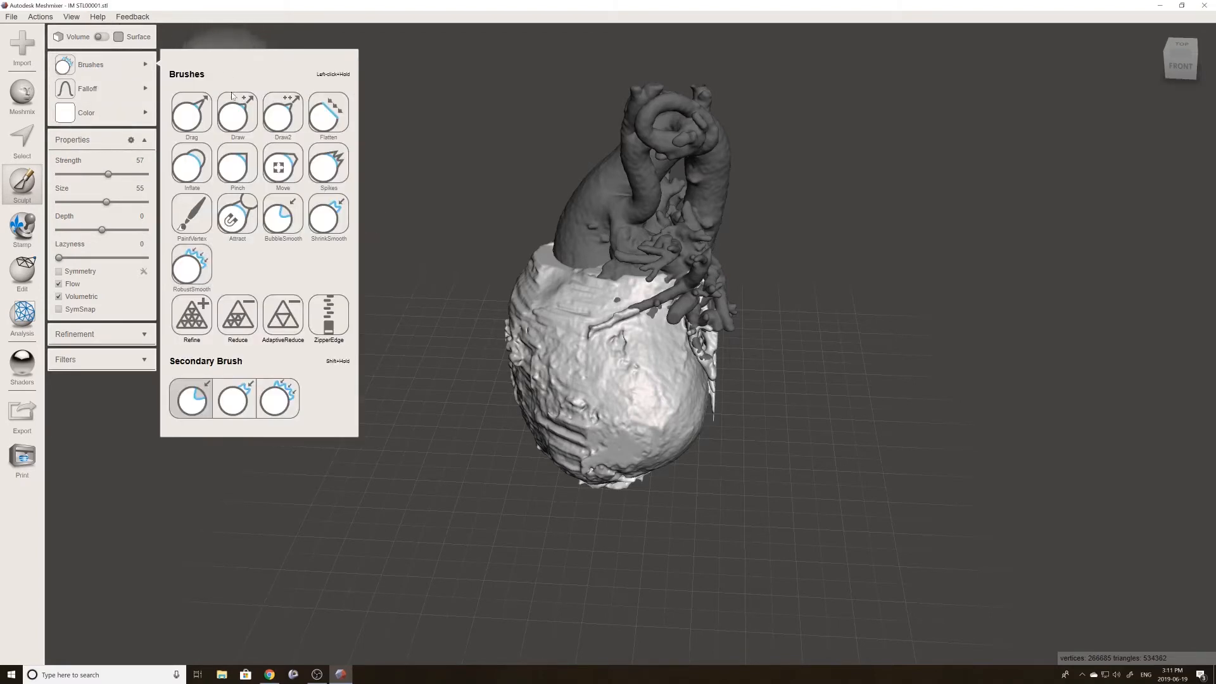
left_click(322, 121)
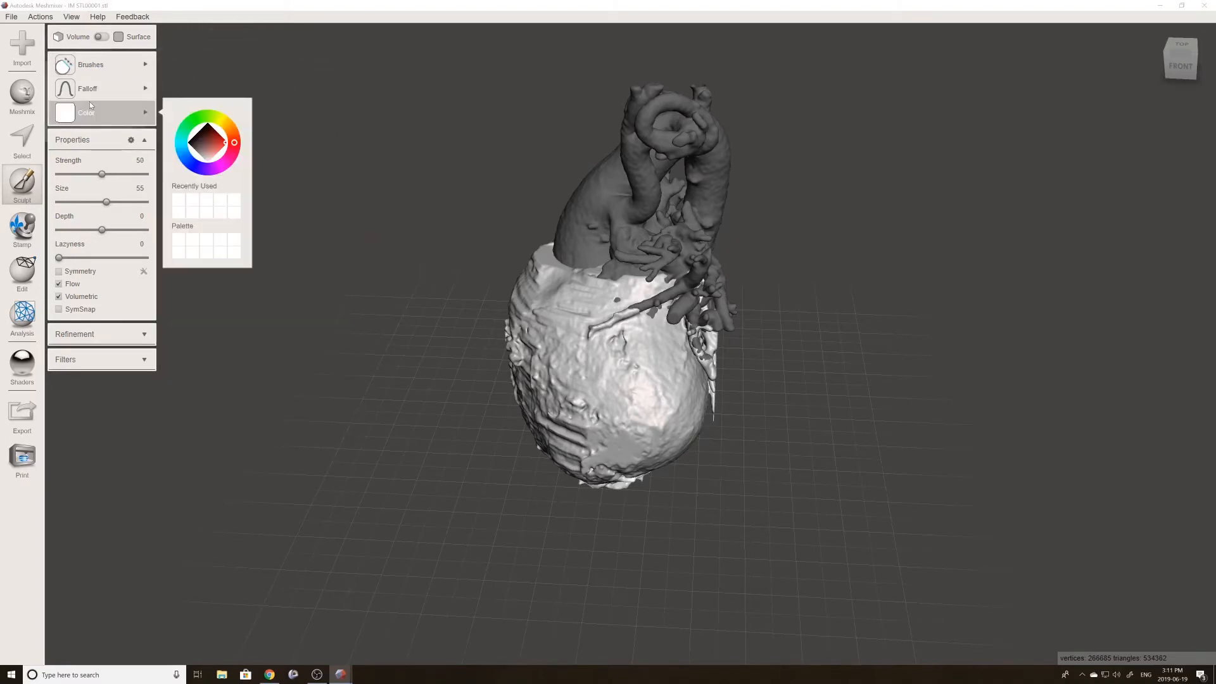
left_click_drag(106, 204, 101, 204)
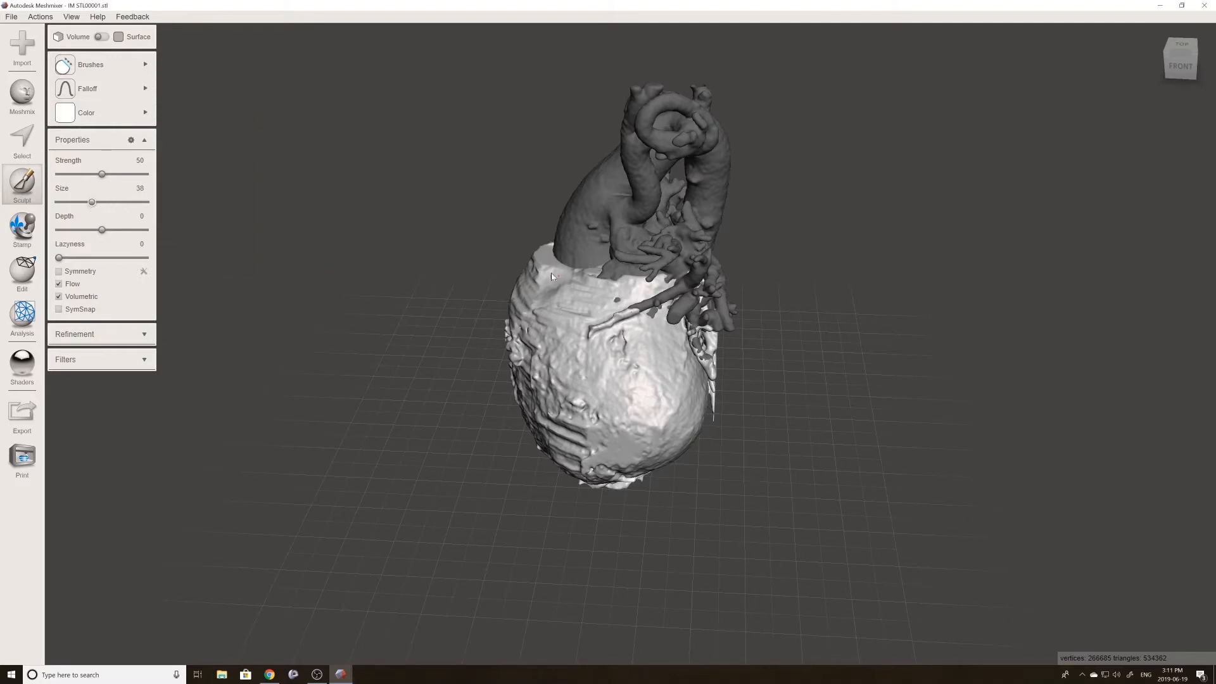
- Flatten the myocardium's jagged upper rim around the great vessel and along the back
scroll(546, 270, "up", 3)
right_click_drag(442, 235, 559, 358)
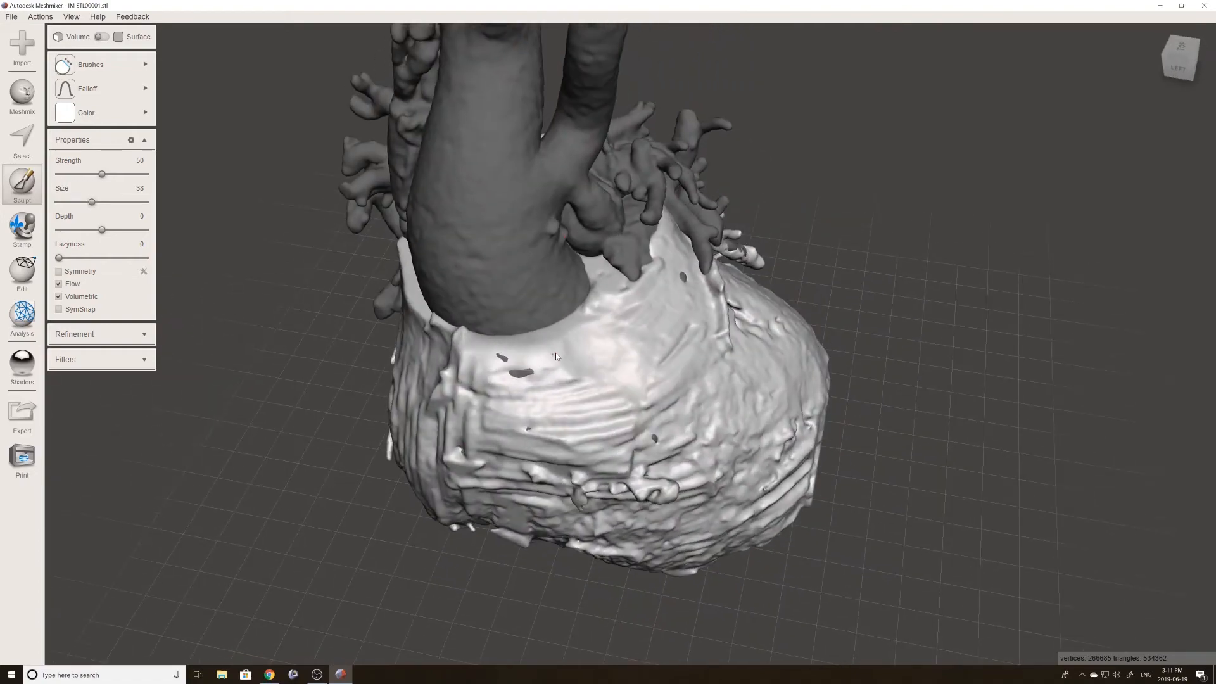
scroll(540, 368, "up", 2)
right_click_drag(450, 367, 590, 344)
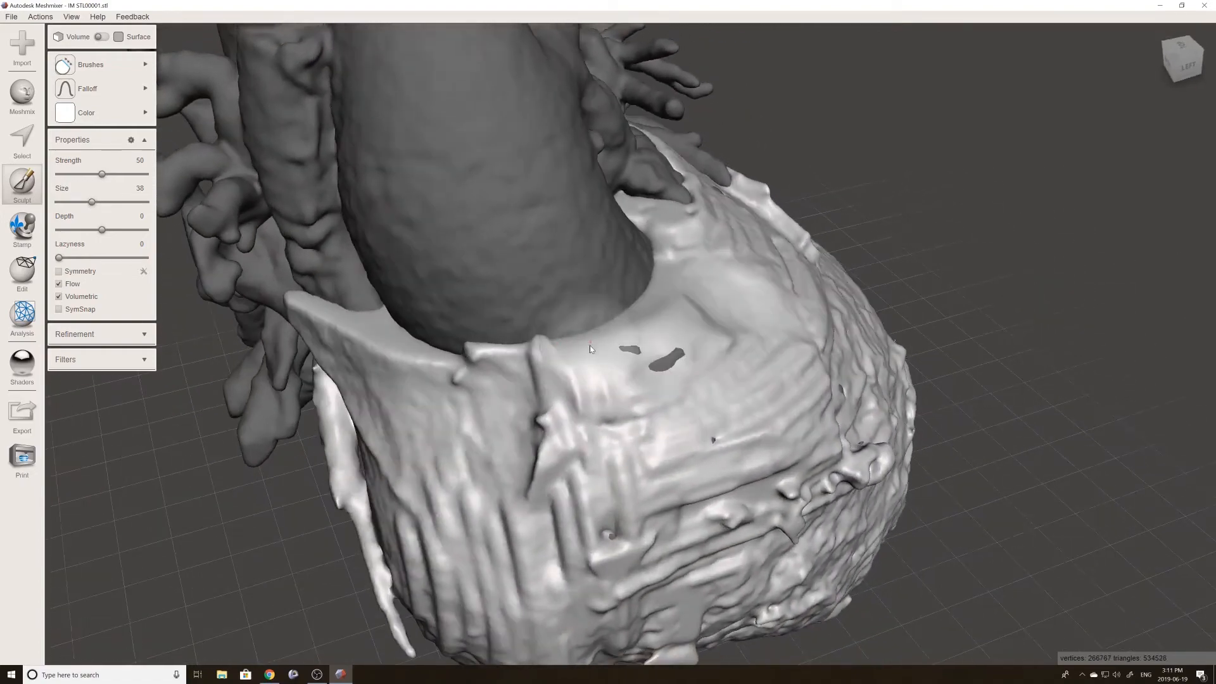
mouse_move(476, 351)
left_mouse_down()
mouse_move(398, 359)
mouse_move(305, 312)
mouse_move(287, 336)
left_mouse_up()
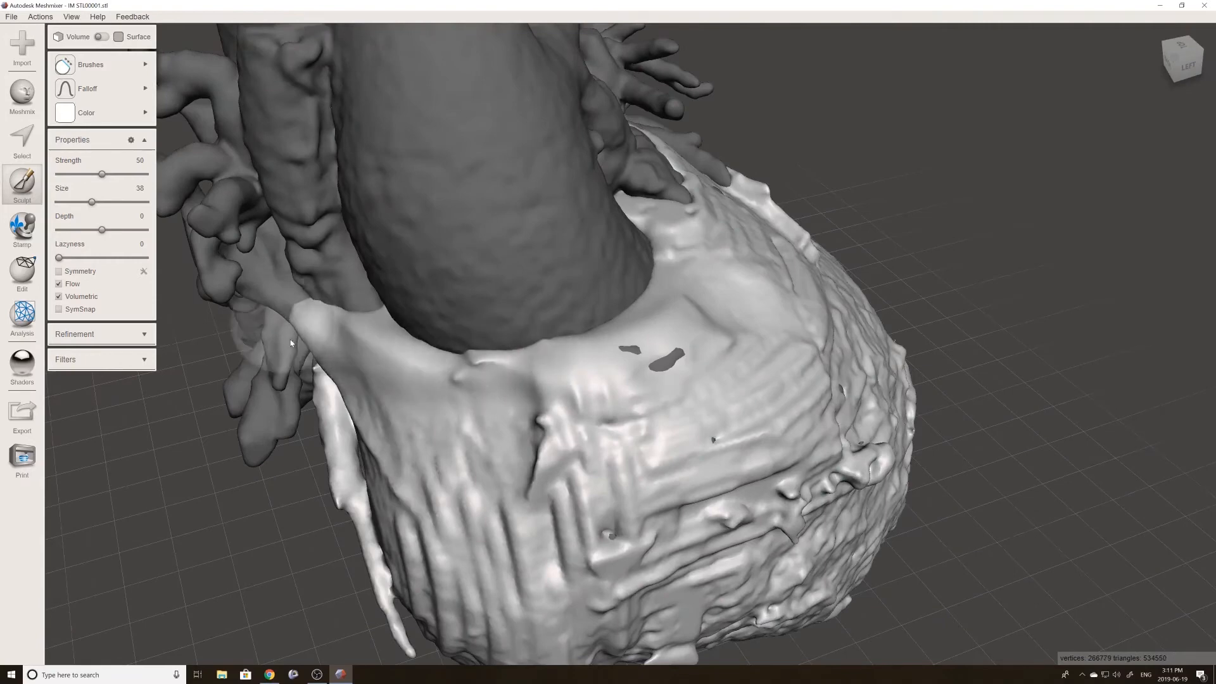
mouse_move(288, 365)
right_mouse_down()
mouse_move(443, 346)
mouse_move(590, 238)
mouse_move(556, 237)
right_mouse_up()
mouse_move(556, 237)
left_mouse_down()
mouse_move(610, 219)
mouse_move(624, 247)
left_mouse_up()
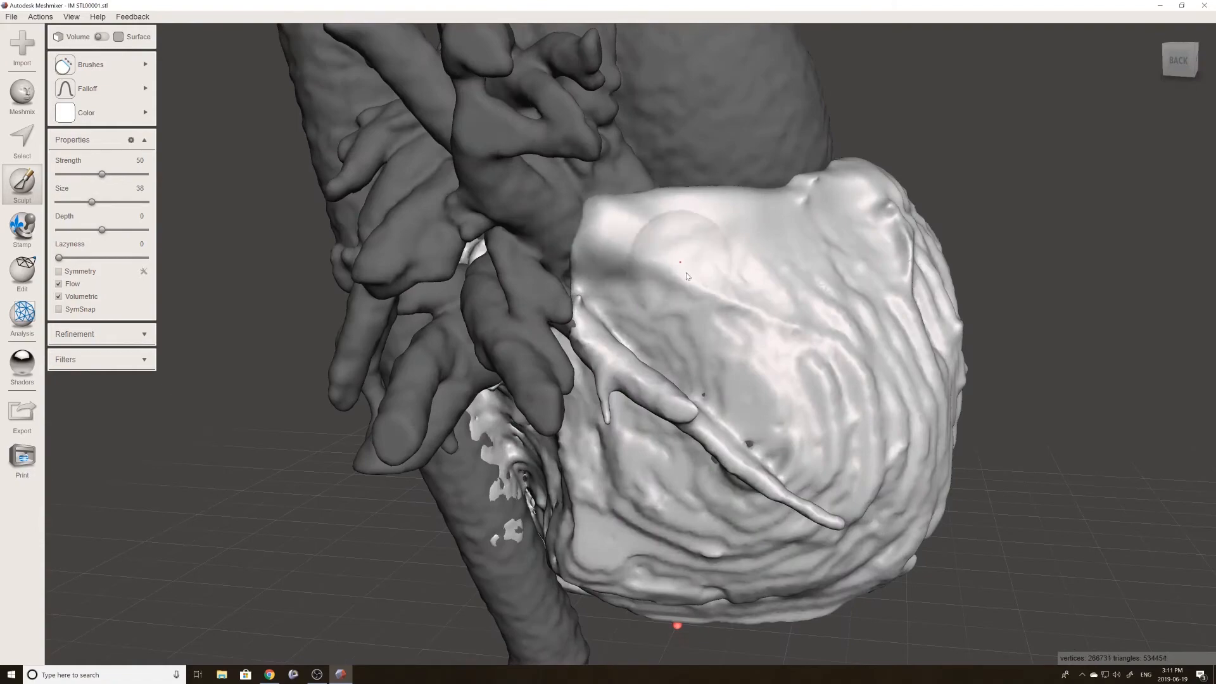
- Flatten the myocardium's upper rim at the front, beside the small branching vessels
right_click_drag(805, 261, 581, 224)
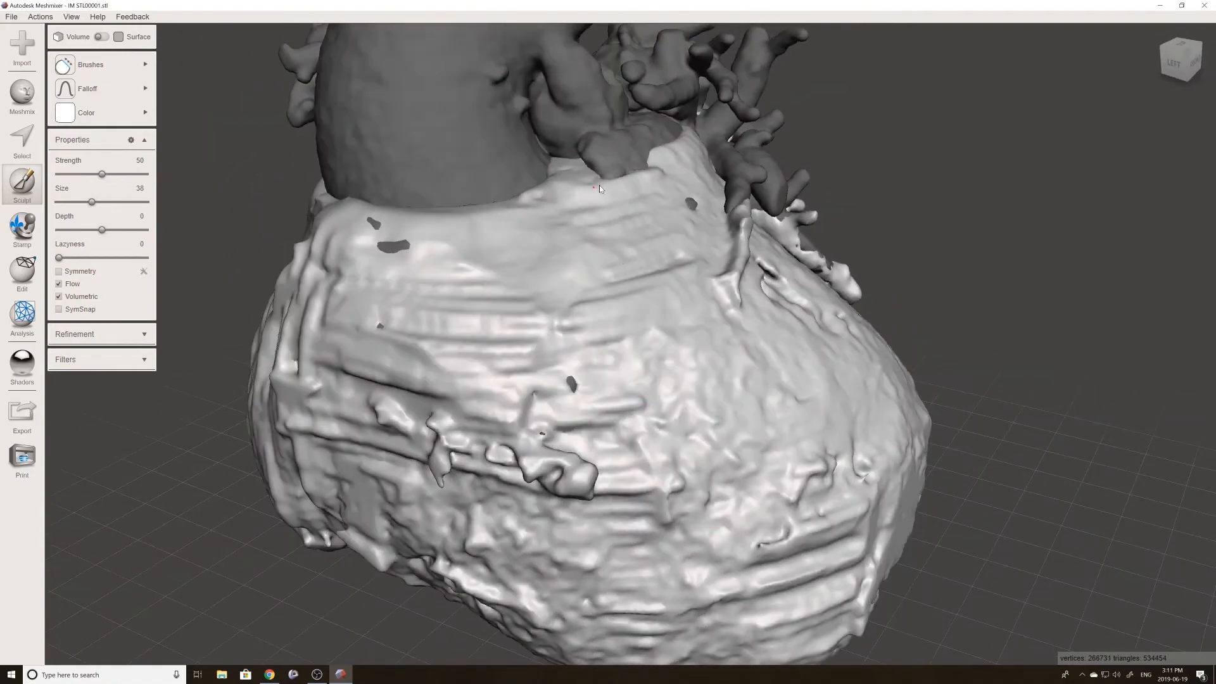
left_click_drag(658, 161, 689, 132)
right_click_drag(689, 132, 664, 245)
scroll(665, 253, "up", 2)
scroll(681, 231, "up", 2)
left_click_drag(699, 214, 605, 258)
- Switch to the ShrinkSmooth brush and smooth the myocardium's upper rim between the great vessel and the small branches
mouse_move(70, 85)
mouse_move(71, 64)
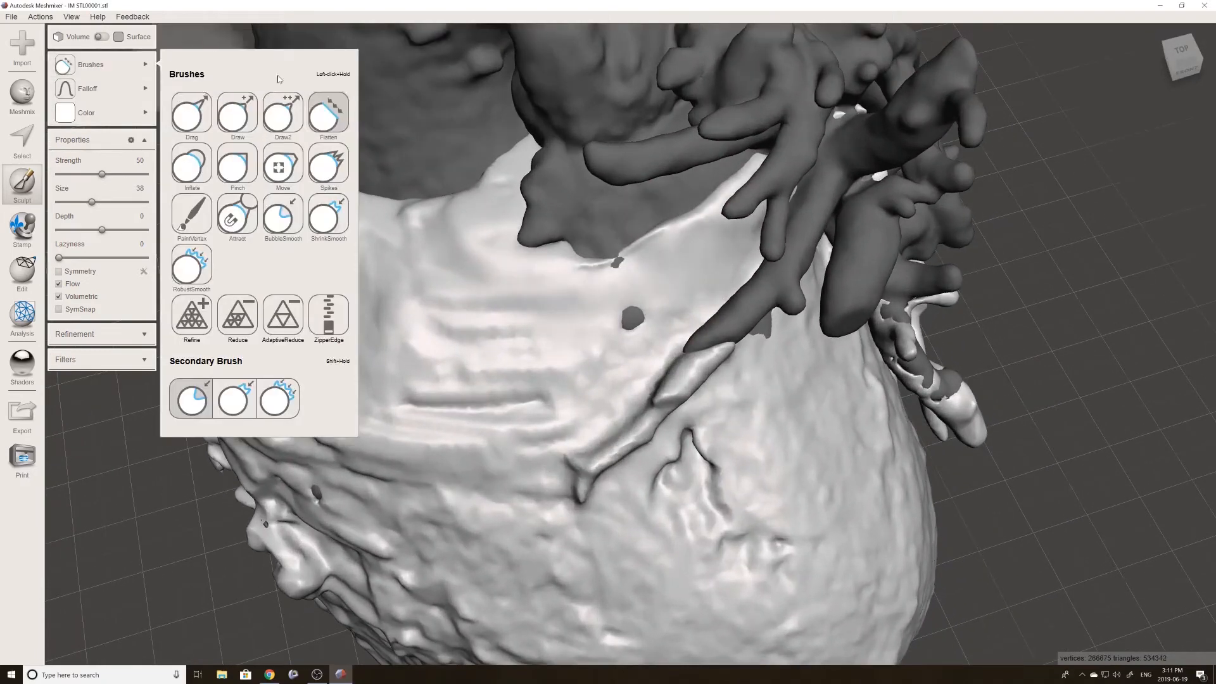
left_click(336, 226)
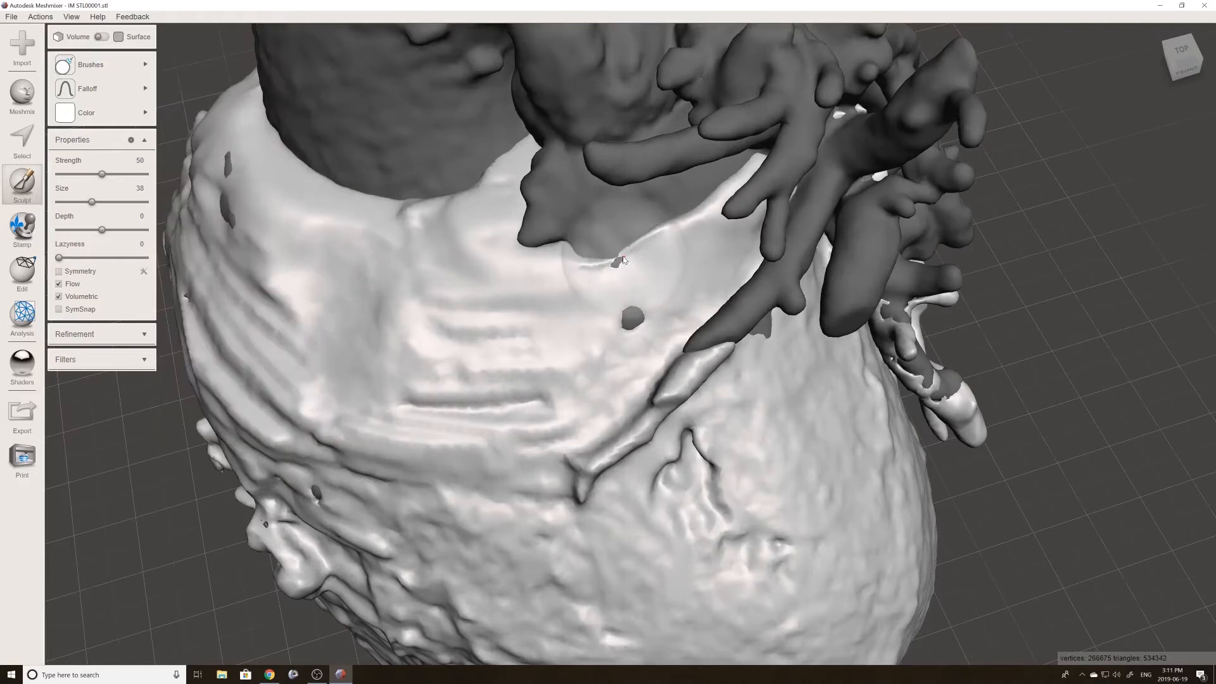
right_click_drag(570, 269, 687, 212)
mouse_move(701, 105)
left_mouse_down()
mouse_move(720, 54)
mouse_move(639, 152)
mouse_move(553, 170)
left_mouse_up()
mouse_move(346, 354)
left_mouse_down()
mouse_move(294, 289)
mouse_move(508, 238)
mouse_move(555, 173)
mouse_move(545, 142)
mouse_move(604, 172)
left_mouse_up()
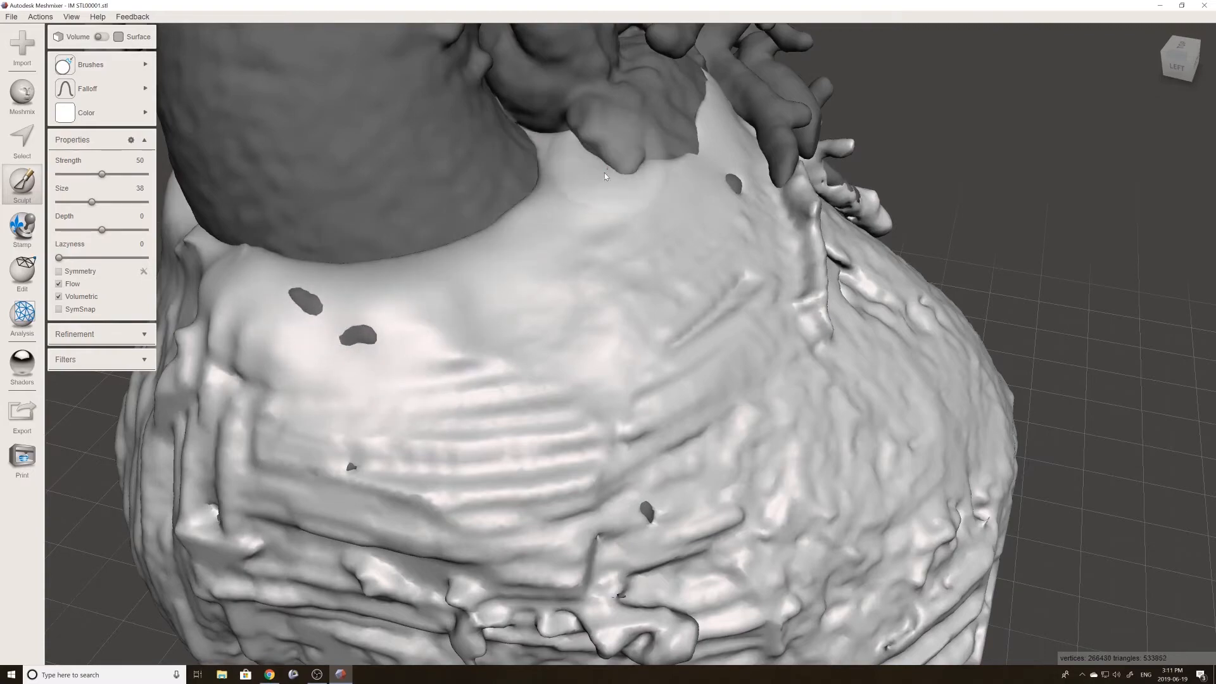
- Smooth the myocardium's upper front surface and shrink back its leftover tip covering the end of a small vessel branch
mouse_move(604, 172)
right_mouse_down()
mouse_move(639, 446)
mouse_move(645, 386)
mouse_move(582, 358)
mouse_move(654, 440)
mouse_move(687, 441)
right_mouse_up()
mouse_move(660, 329)
left_mouse_down()
mouse_move(646, 318)
mouse_move(651, 333)
left_mouse_up()
left_click_drag(655, 375, 658, 393)
mouse_move(658, 393)
right_mouse_down()
mouse_move(710, 416)
mouse_move(906, 358)
right_mouse_up()
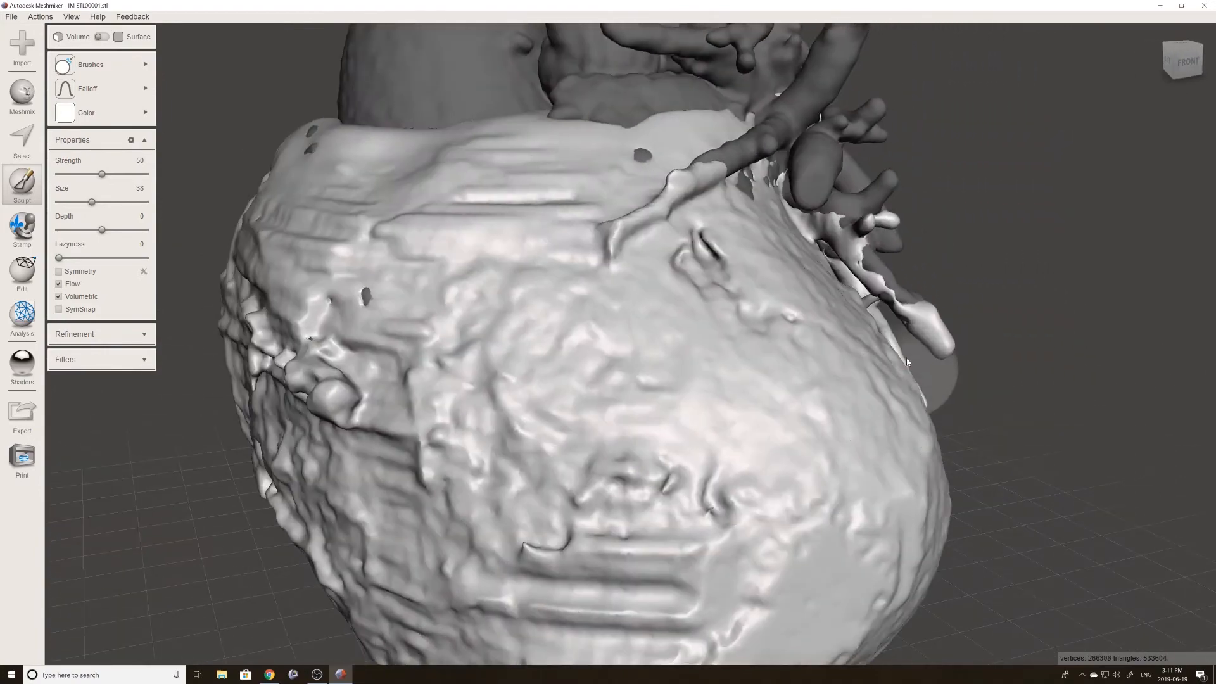
mouse_move(932, 313)
left_mouse_down()
mouse_move(947, 337)
mouse_move(934, 340)
left_mouse_up()
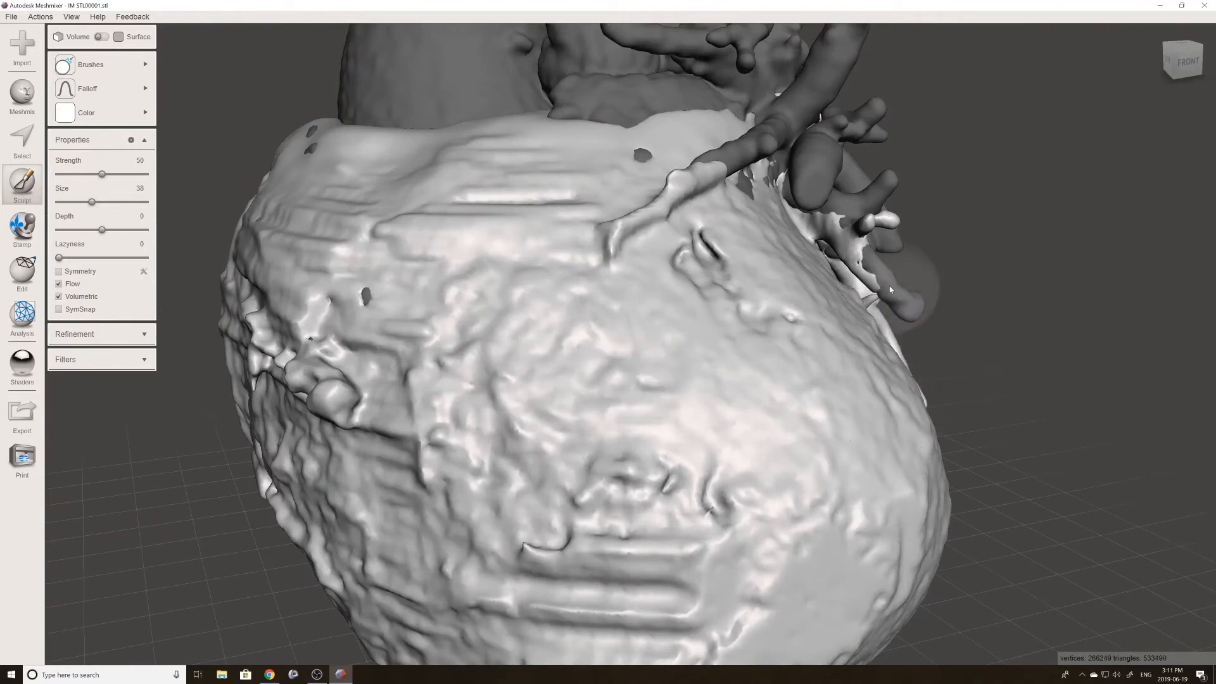
- Shrink back leftover myocardium around the small vessel branches on the heart's right side, reducing the brush size to 22
mouse_move(873, 270)
left_mouse_down()
mouse_move(863, 253)
mouse_move(877, 222)
left_mouse_up()
mouse_move(912, 261)
right_mouse_down()
mouse_move(863, 247)
mouse_move(743, 266)
mouse_move(823, 425)
mouse_move(766, 366)
mouse_move(771, 415)
mouse_move(538, 414)
mouse_move(427, 353)
right_mouse_up()
scroll(428, 353, "up", 1)
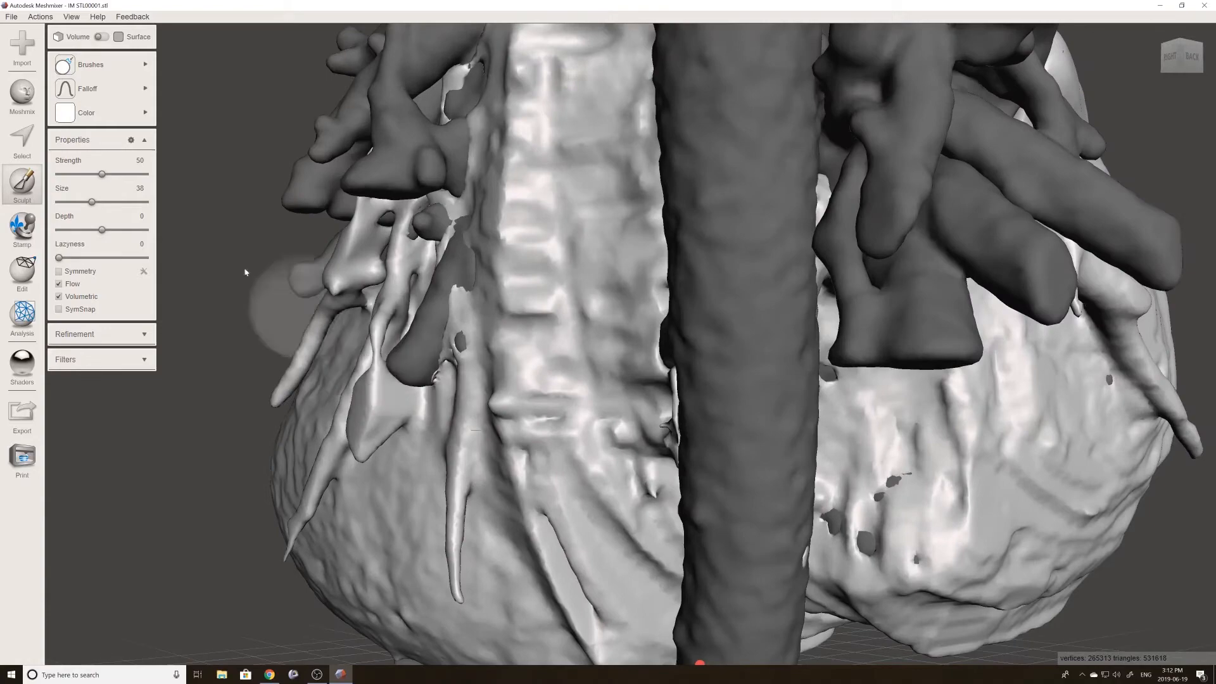
left_click_drag(93, 202, 78, 203)
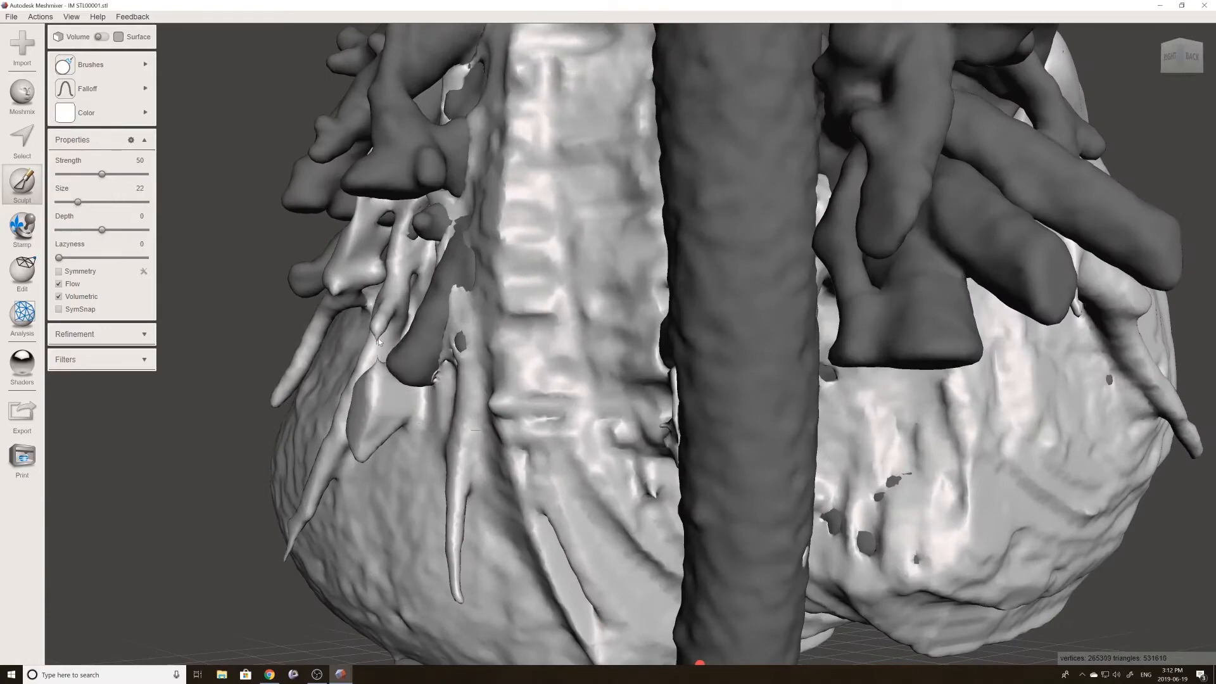
right_click_drag(376, 349, 538, 359)
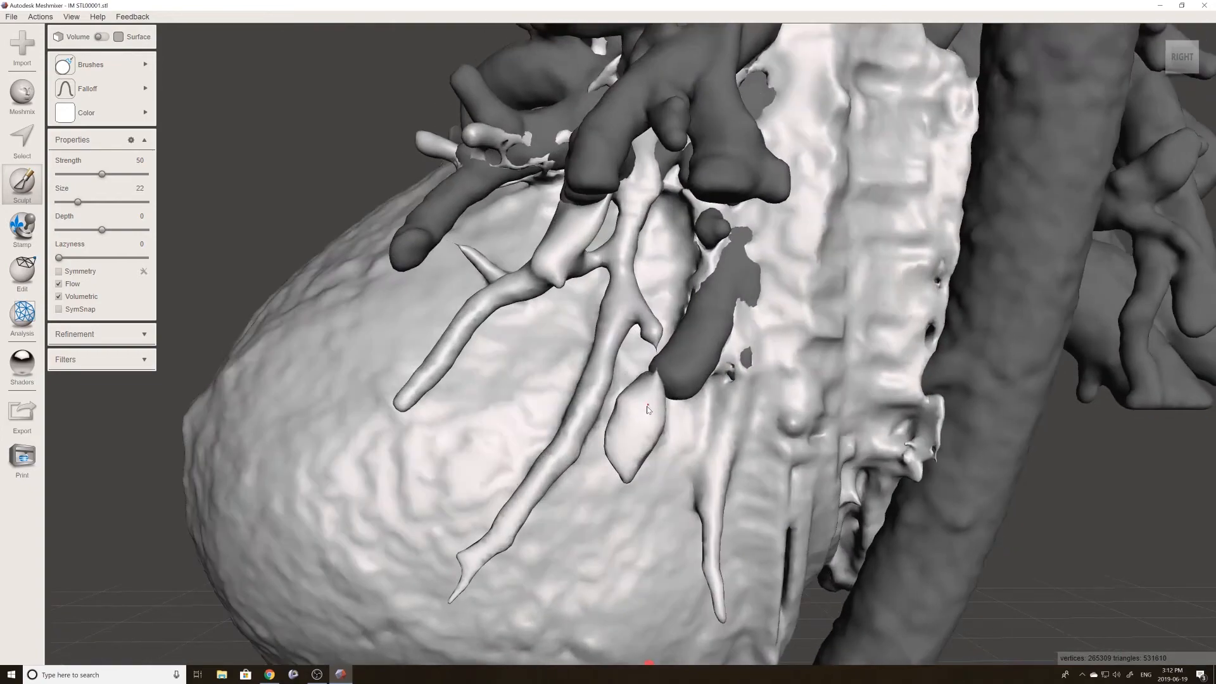
mouse_move(707, 389)
right_mouse_down()
mouse_move(625, 391)
mouse_move(488, 449)
mouse_move(451, 444)
mouse_move(635, 441)
mouse_move(777, 417)
mouse_move(888, 422)
mouse_move(762, 405)
mouse_move(713, 383)
right_mouse_up()
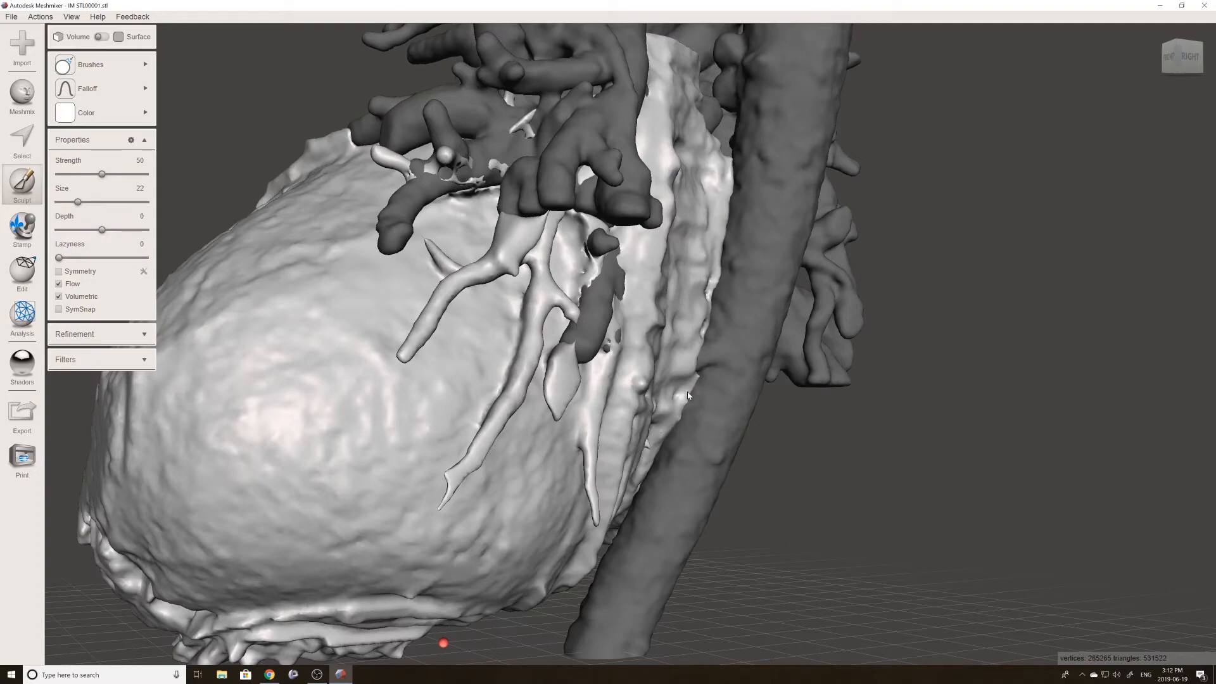
right_click_drag(697, 370, 564, 317)
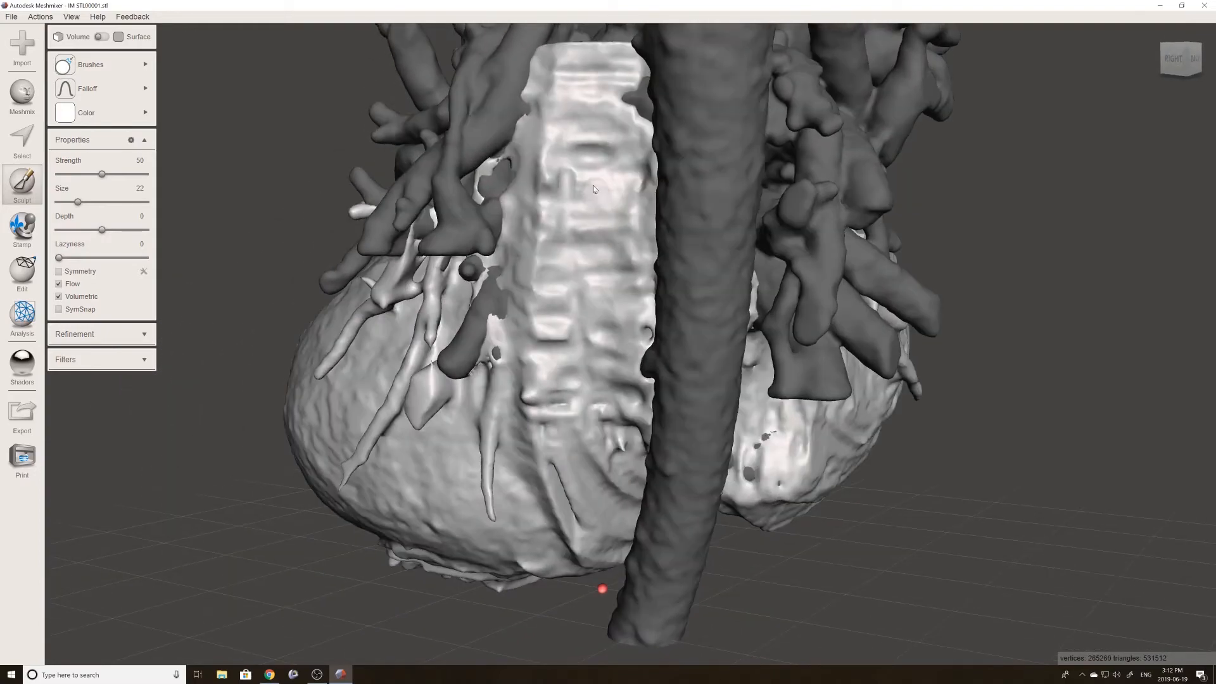
right_click_drag(590, 473, 535, 507)
- Switch to the RobustSmooth brush at strength 57 and size 32, and smooth the jagged folds along the myocardium's lower front
mouse_move(80, 101)
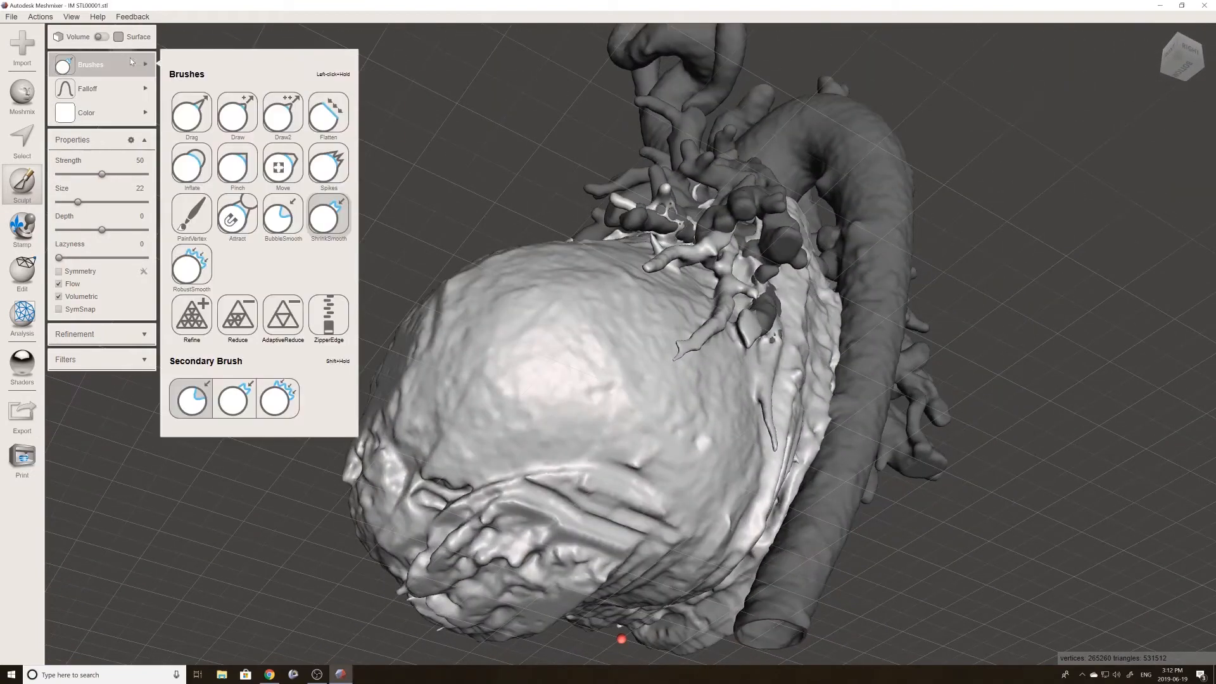
left_click(202, 279)
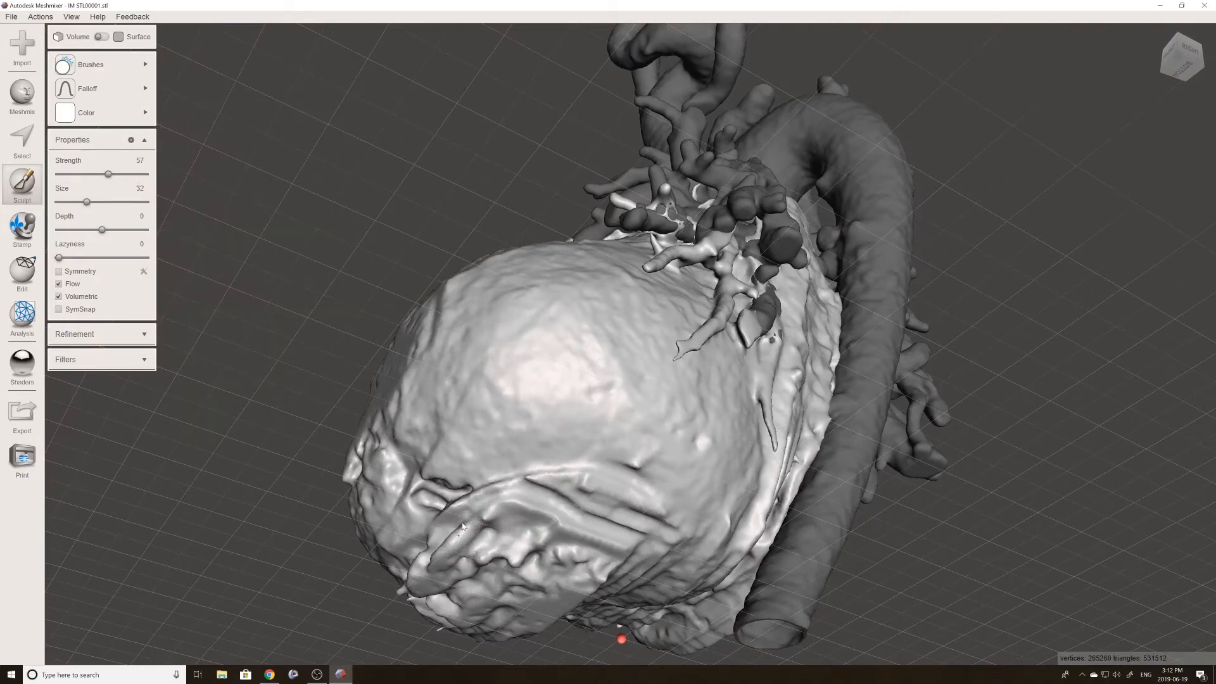
right_click_drag(436, 480, 586, 462)
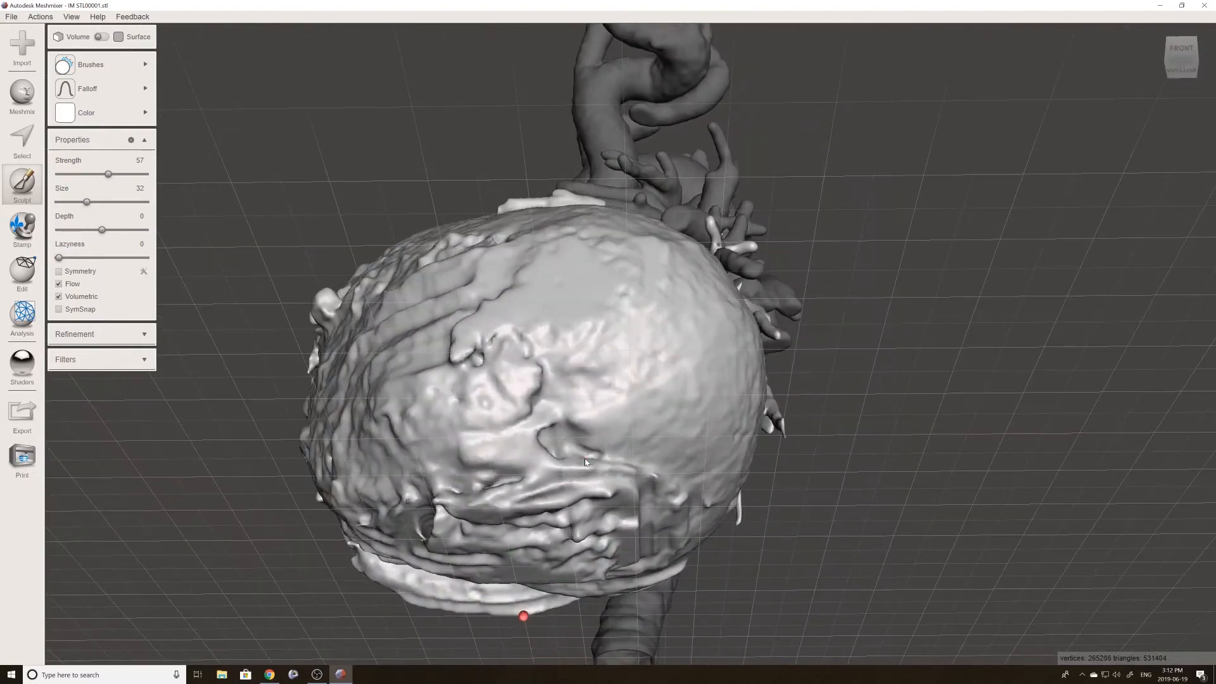
left_click_drag(536, 475, 441, 508)
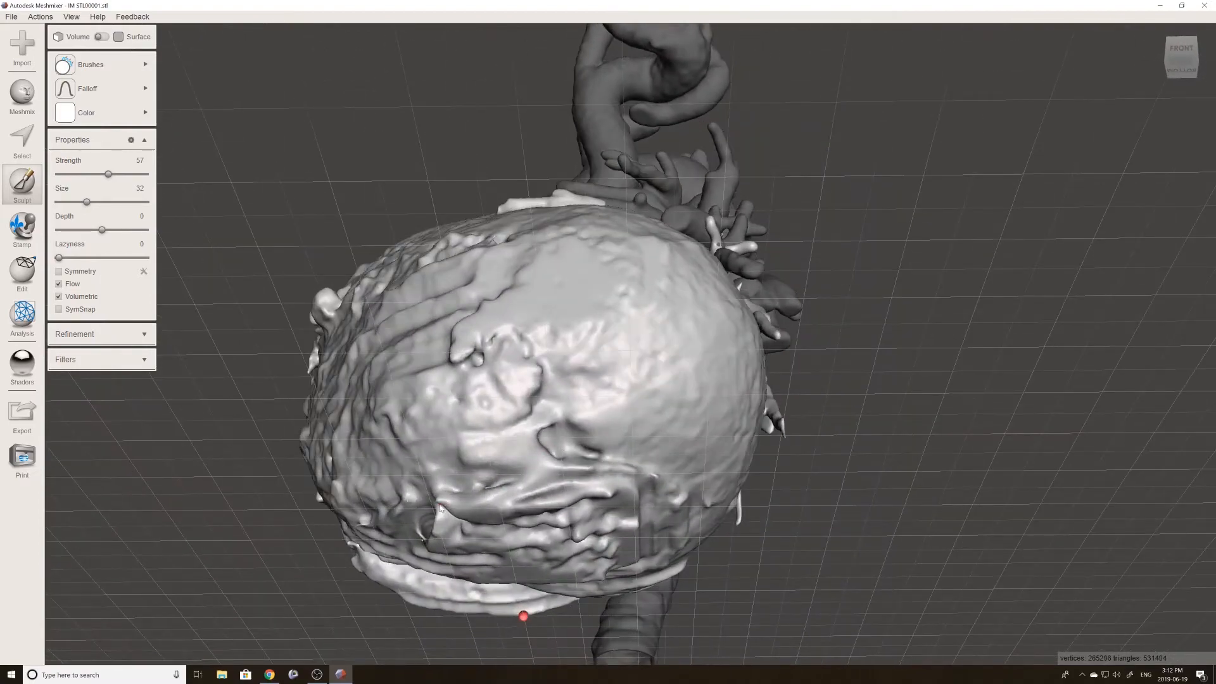
mouse_move(438, 504)
right_mouse_down()
mouse_move(471, 532)
mouse_move(467, 505)
right_mouse_up()
mouse_move(468, 506)
left_mouse_down()
mouse_move(436, 519)
mouse_move(420, 497)
mouse_move(371, 519)
mouse_move(505, 550)
left_mouse_up()
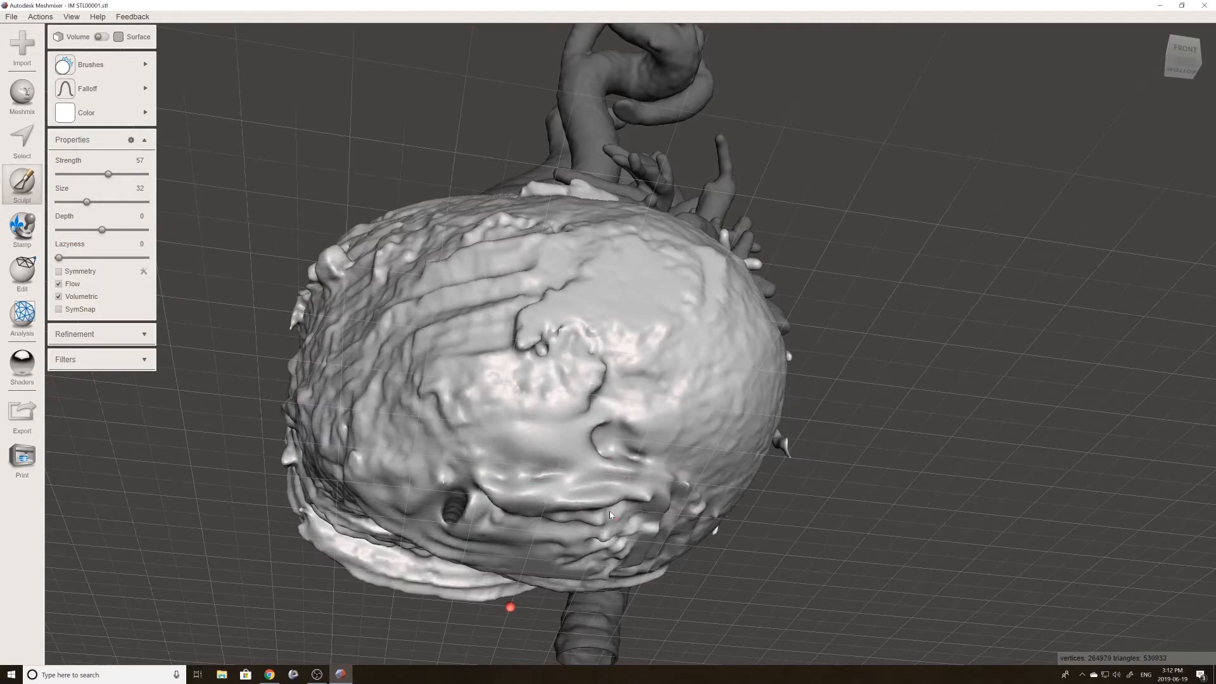
- Smooth the stepped ridge crossing the myocardium's underside with the RobustSmooth brush
right_click_drag(633, 460, 509, 466)
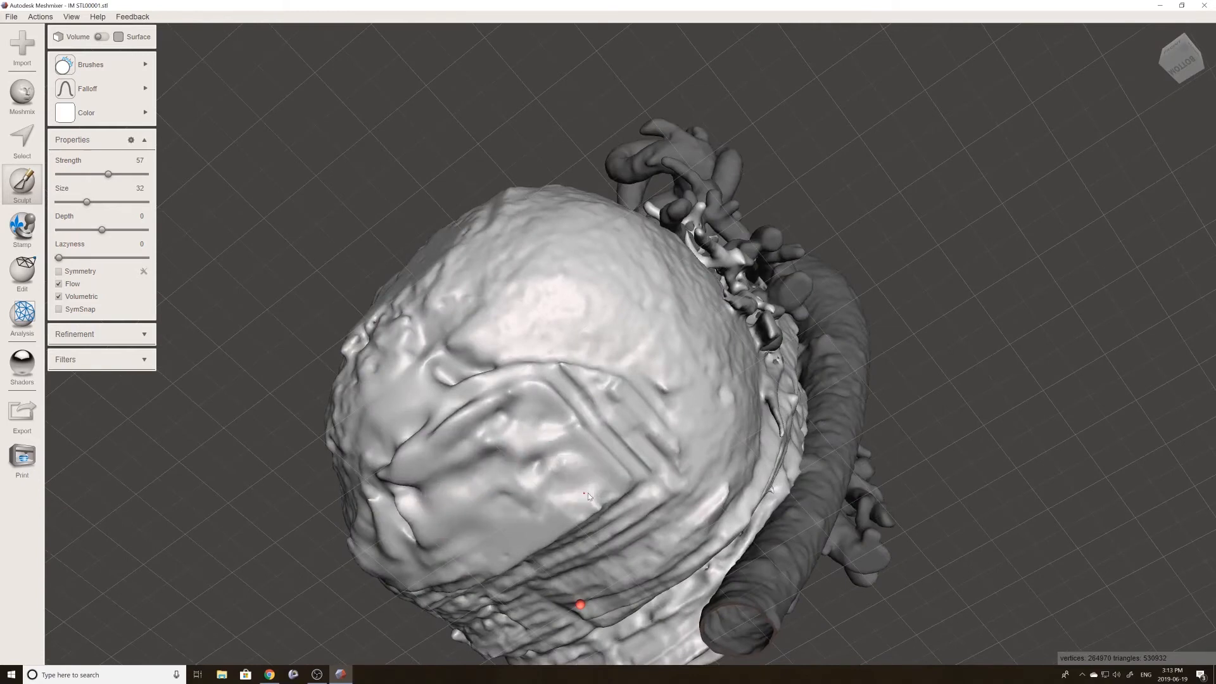
left_click_drag(602, 508, 578, 516)
right_click_drag(578, 516, 596, 433)
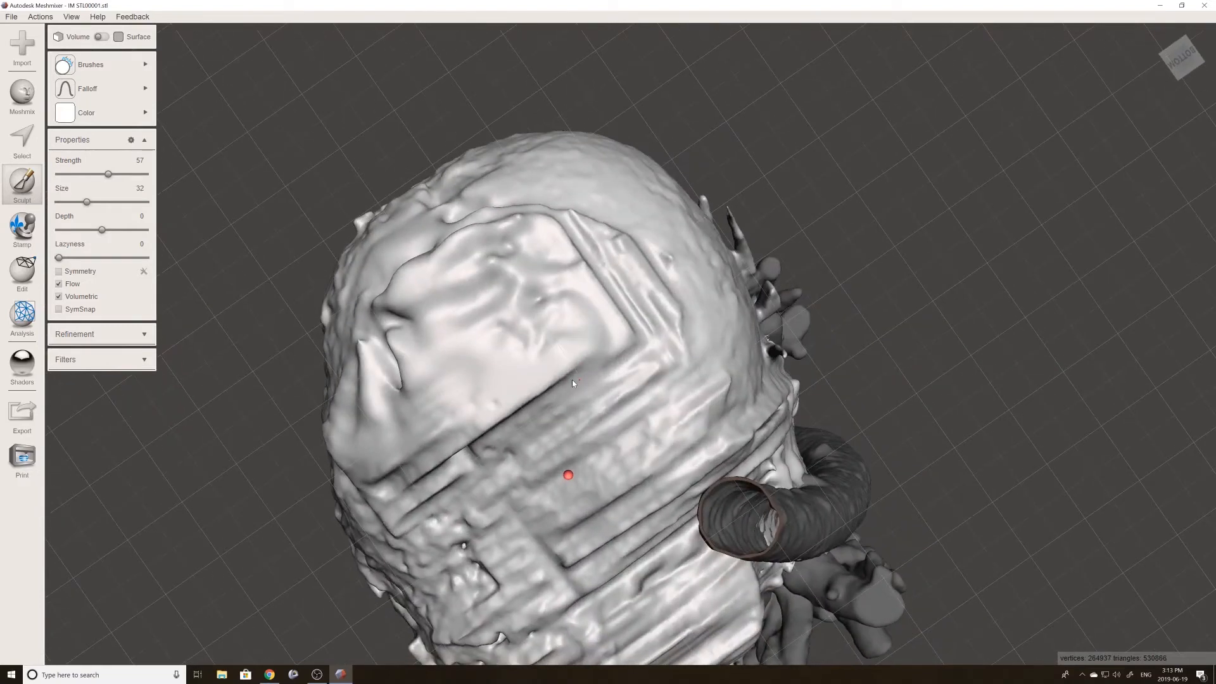
left_click_drag(571, 381, 470, 442)
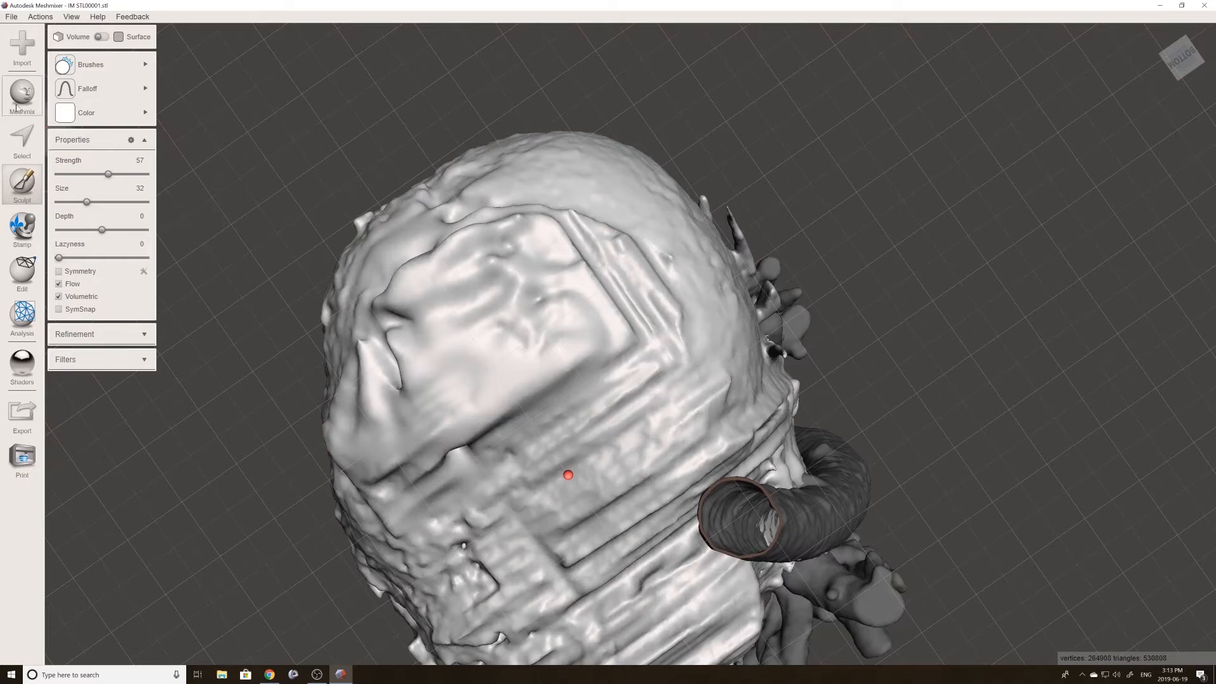
- Select the whole ridged underside of the myocardium using a selection brush of size 38
left_click(10, 142)
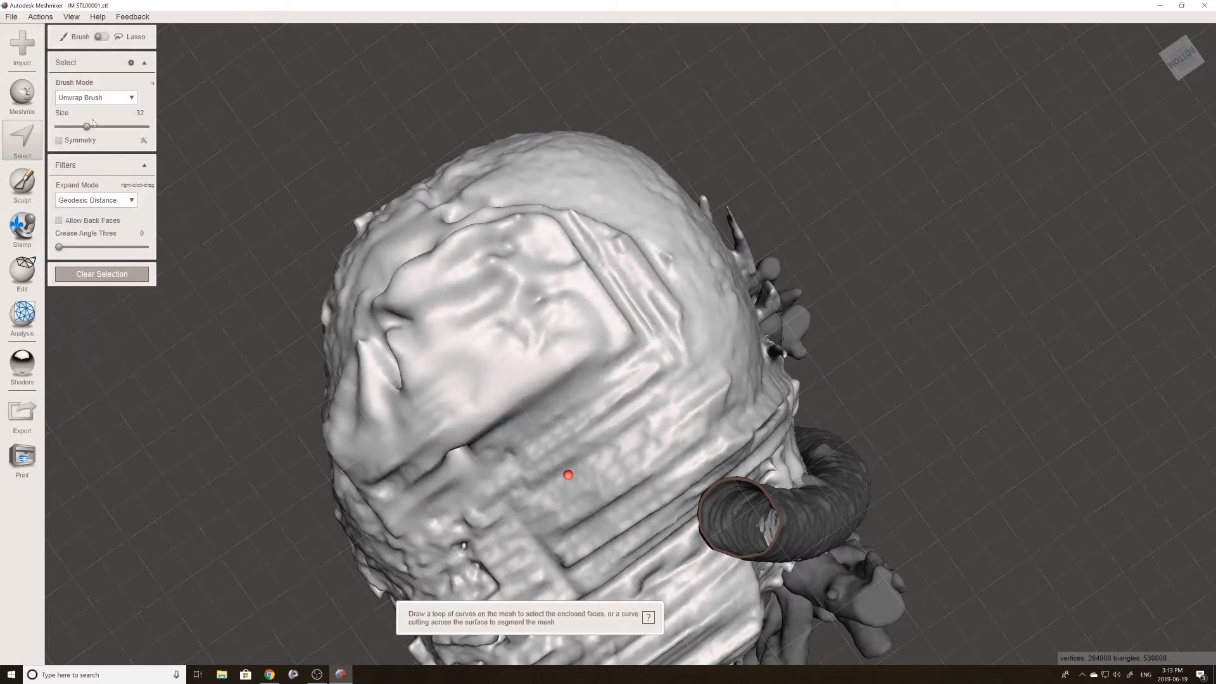
left_click_drag(87, 126, 92, 127)
mouse_move(571, 290)
left_mouse_down()
mouse_move(443, 279)
mouse_move(420, 467)
mouse_move(633, 368)
mouse_move(583, 317)
mouse_move(522, 336)
mouse_move(422, 456)
left_mouse_up()
mouse_move(394, 507)
left_mouse_down()
mouse_move(570, 463)
mouse_move(520, 583)
mouse_move(652, 482)
mouse_move(665, 393)
mouse_move(591, 299)
mouse_move(648, 299)
mouse_move(513, 248)
mouse_move(383, 317)
mouse_move(371, 497)
mouse_move(617, 554)
mouse_move(707, 427)
mouse_move(703, 511)
mouse_move(605, 620)
left_mouse_up()
middle_click_drag(604, 620, 586, 444)
mouse_move(582, 396)
left_mouse_down()
mouse_move(544, 347)
mouse_move(624, 367)
mouse_move(685, 414)
mouse_move(659, 402)
mouse_move(614, 493)
left_mouse_up()
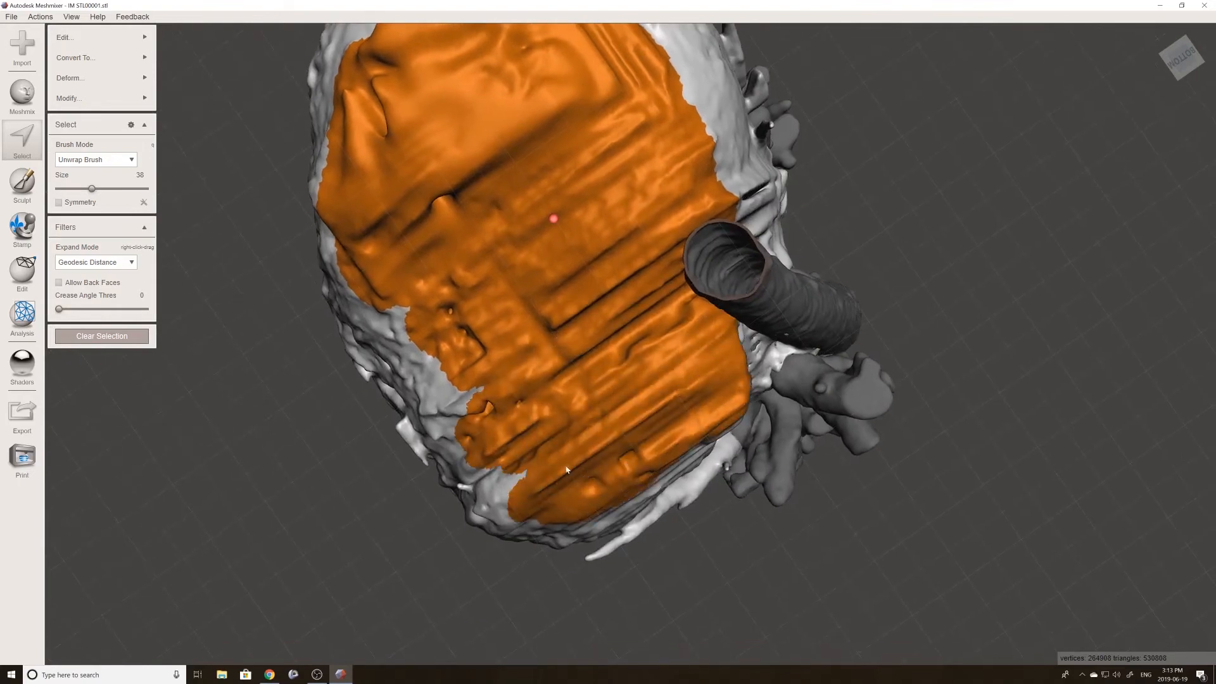
left_click_drag(507, 464, 458, 399)
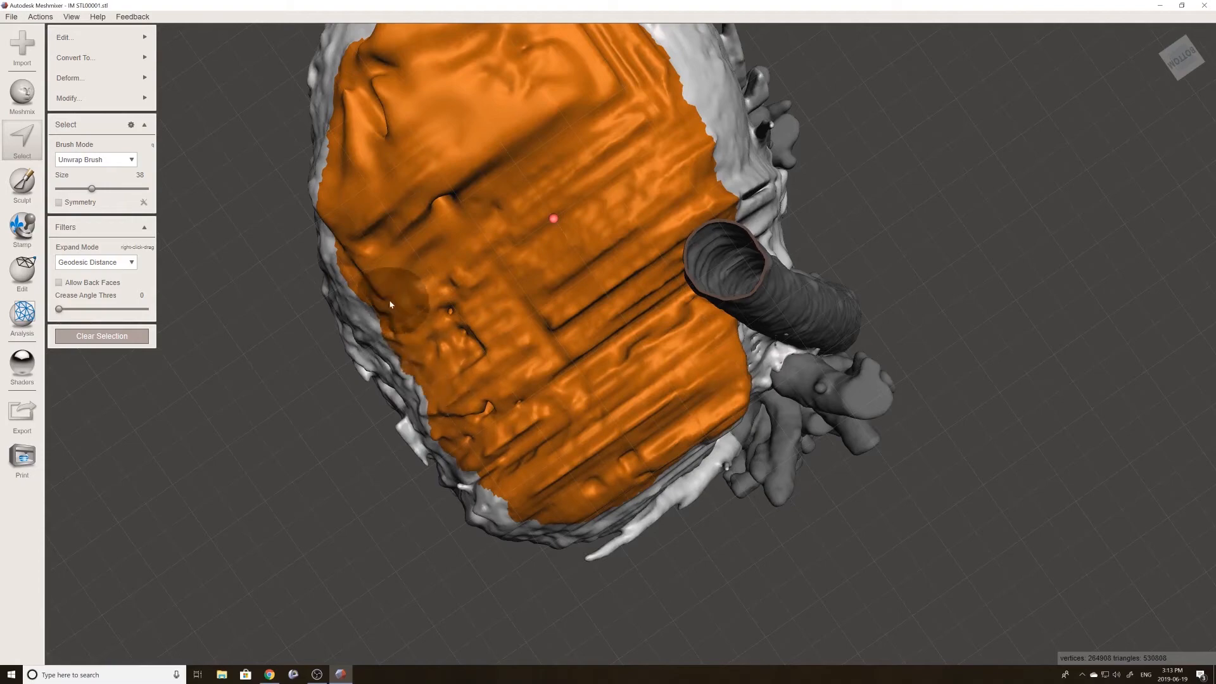
- Smooth the selected underside with Shape Preserving smoothing of 0.76 and a smoothing scale of 18.93, and clear the selection
right_click_drag(390, 305, 566, 396)
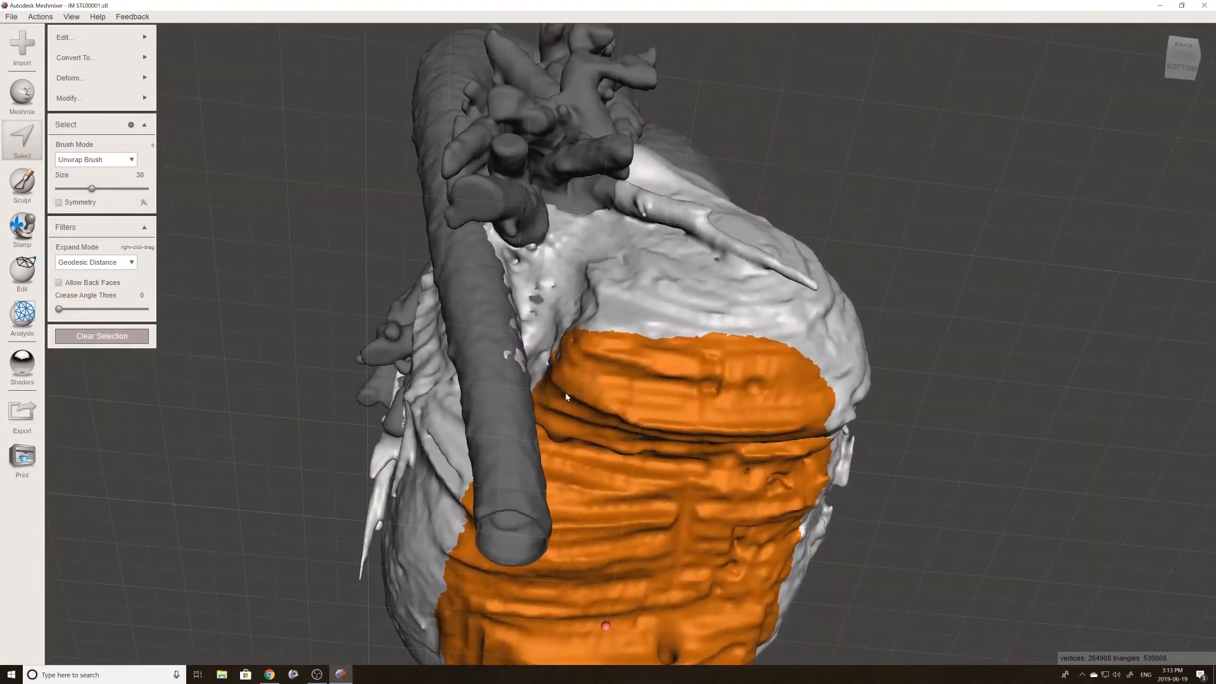
mouse_move(105, 76)
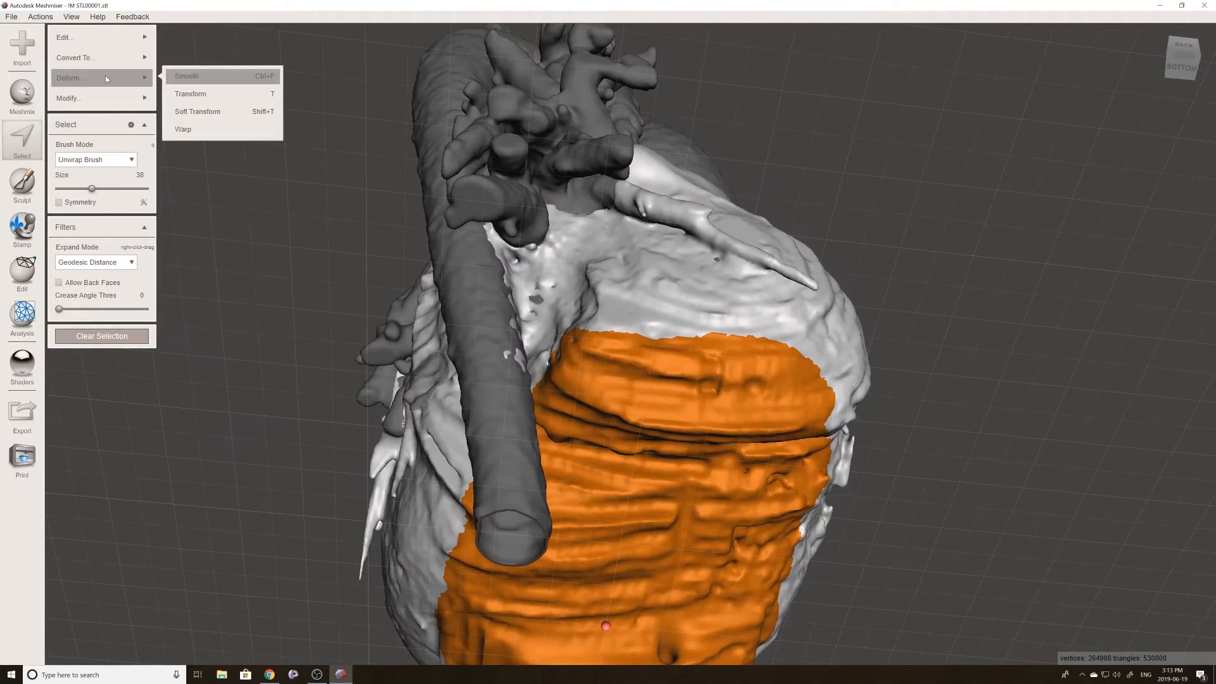
left_click(195, 78)
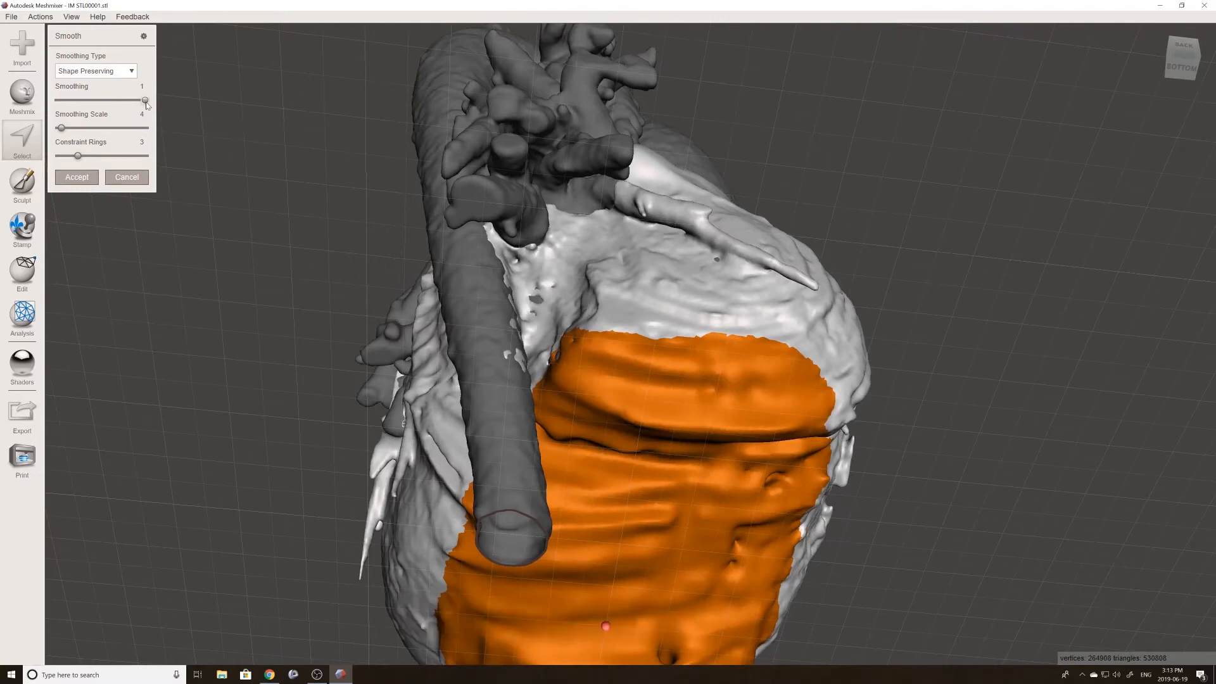
mouse_move(145, 102)
left_mouse_down()
mouse_move(59, 100)
mouse_move(158, 106)
left_mouse_up()
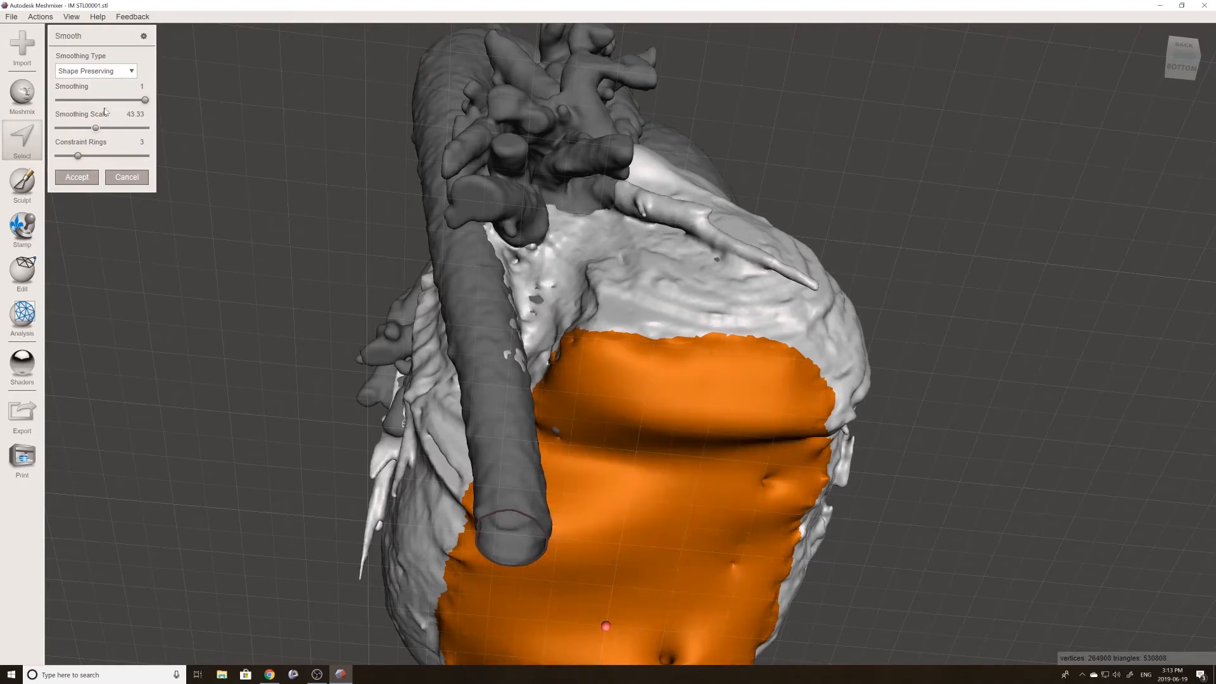
left_click_drag(95, 127, 74, 128)
right_click_drag(614, 420, 361, 342)
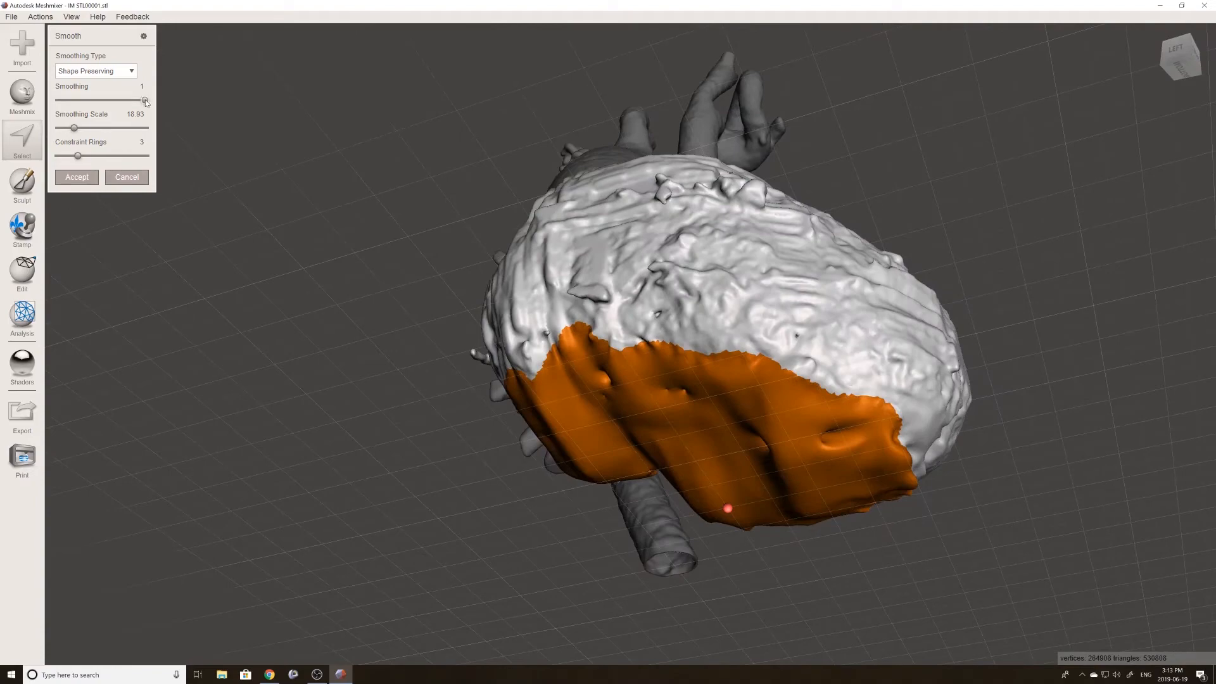
right_click_drag(532, 376, 428, 393)
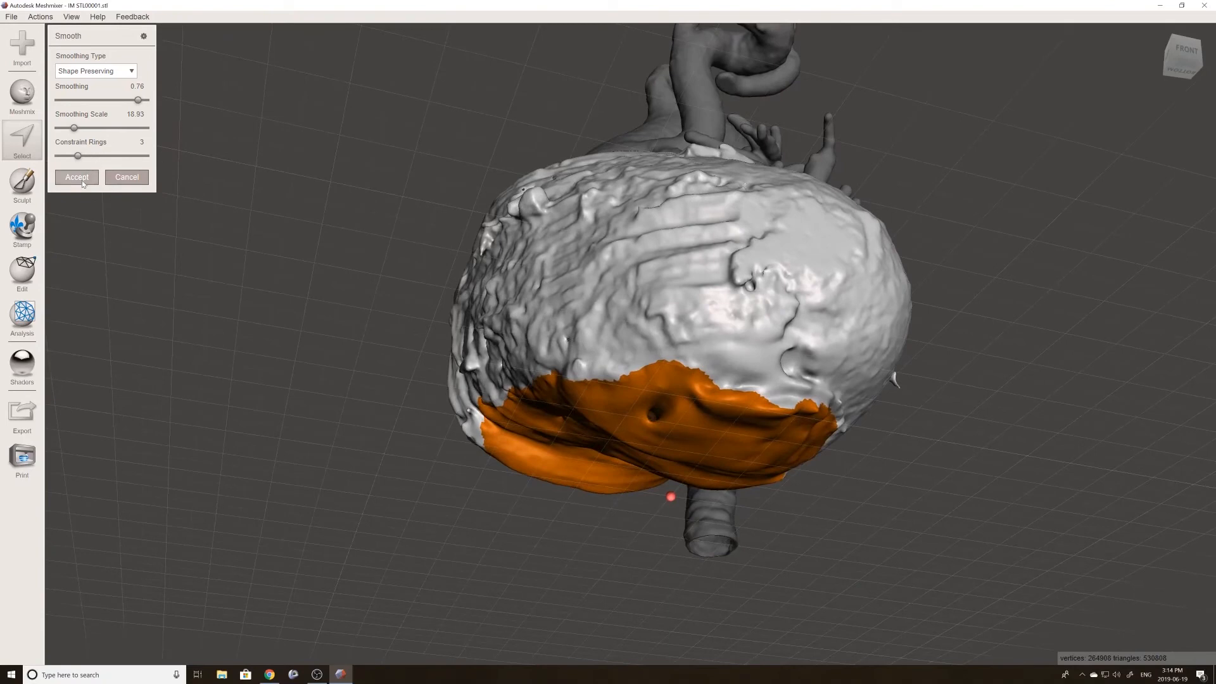
left_click(83, 181)
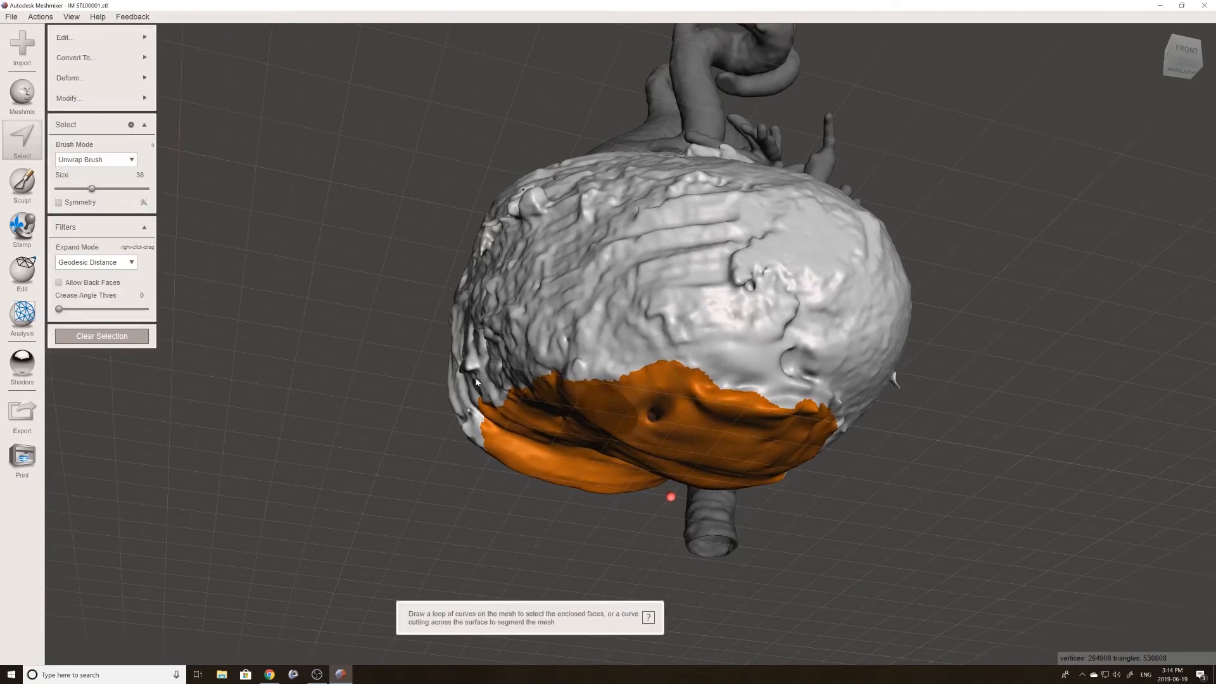
left_click(118, 341)
- Smooth the remaining ridges between the myocardium's underside and its front with the RobustSmooth brush at size 38
right_click_drag(164, 353, 367, 286)
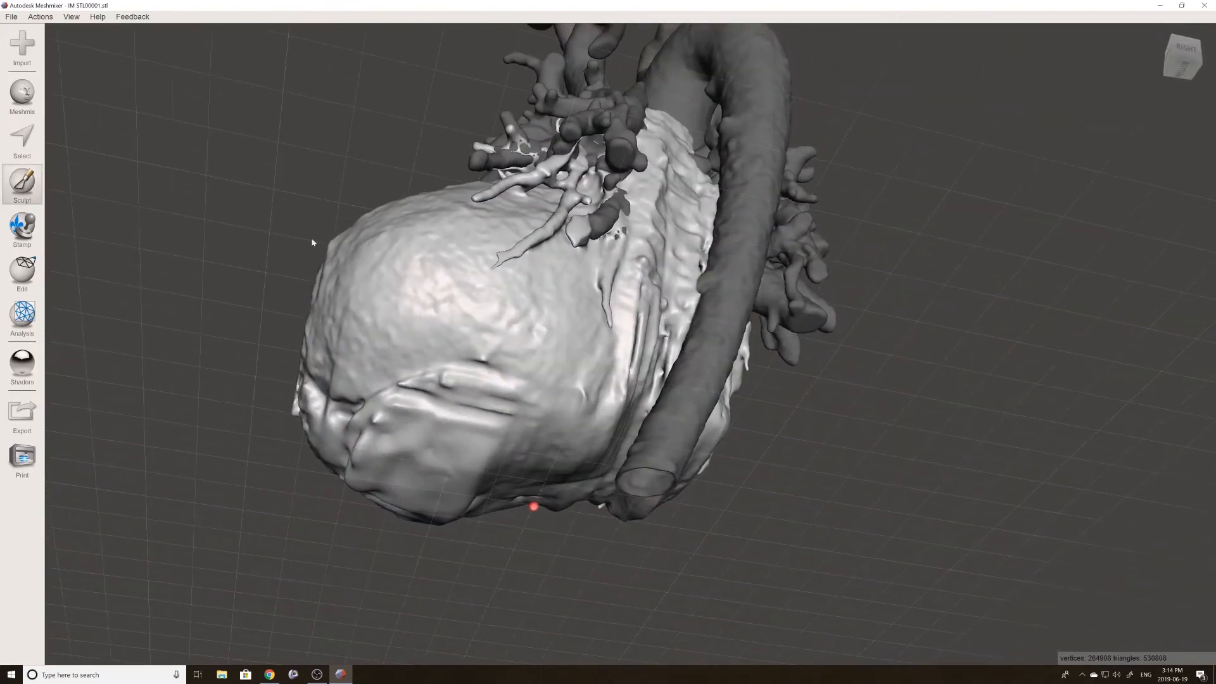
scroll(441, 386, "up", 2)
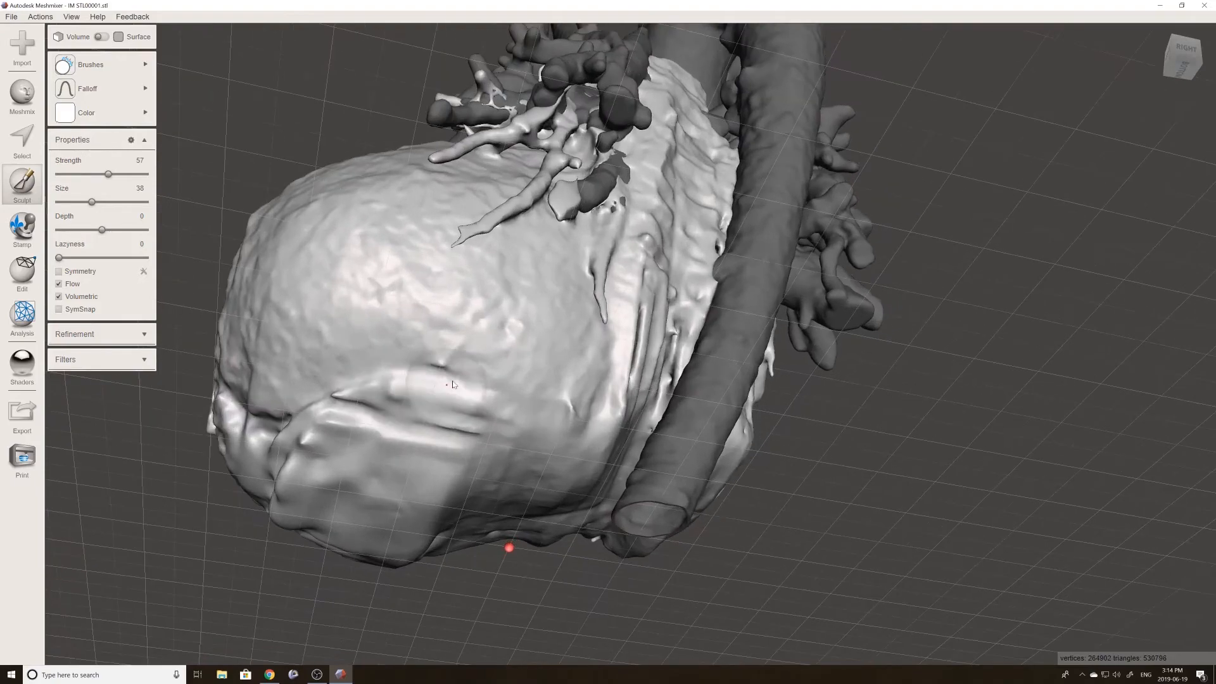
left_click_drag(396, 405, 355, 406)
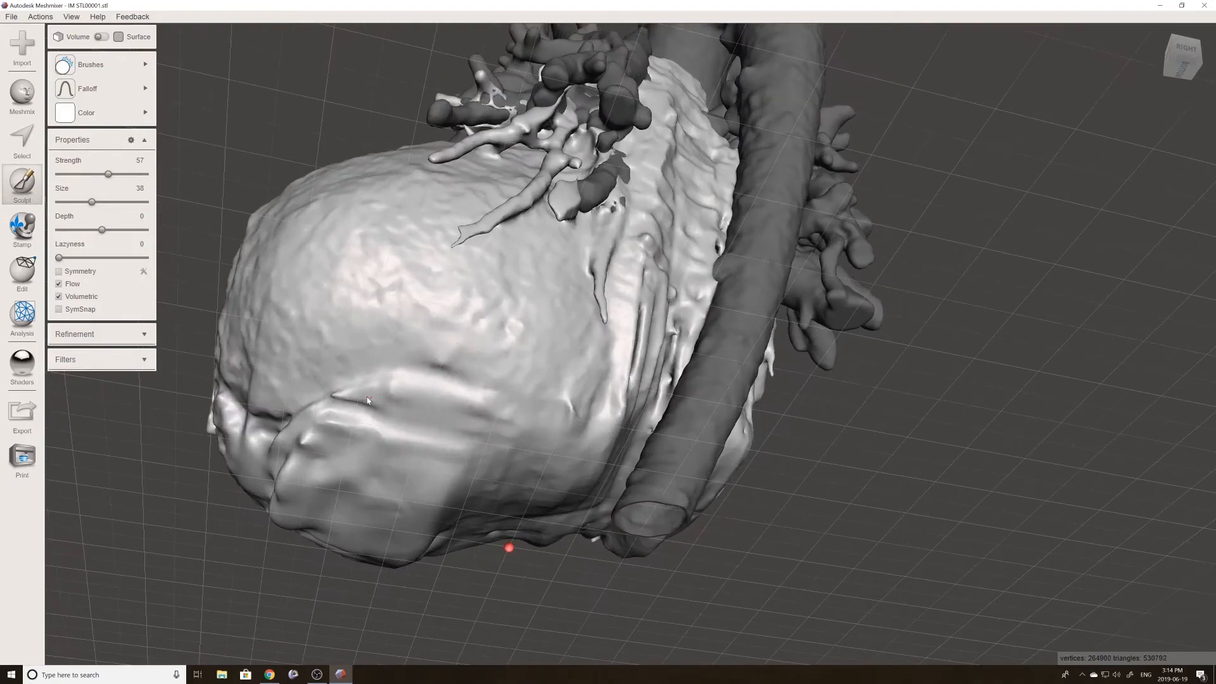
right_click_drag(361, 408, 490, 461)
left_click_drag(570, 464, 558, 486)
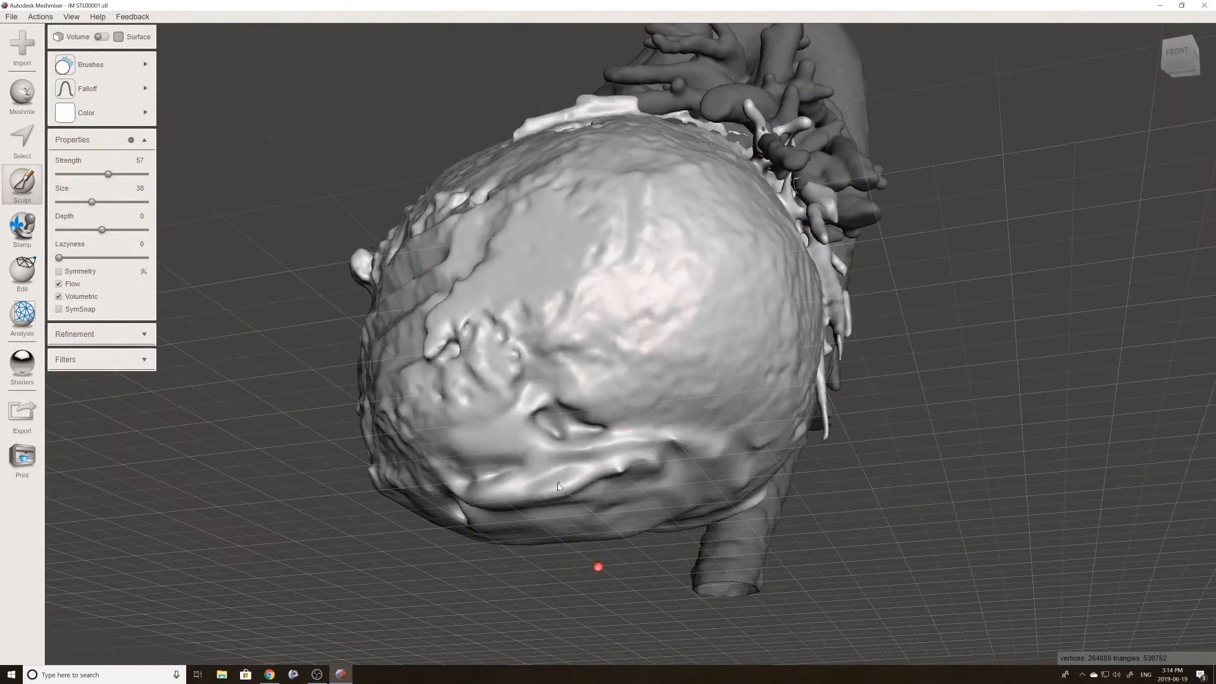
- Switch to the Flatten brush and level the remaining bumps on the myocardium's lower front and its lower back edge
right_click_drag(550, 495, 703, 431)
left_click(92, 66)
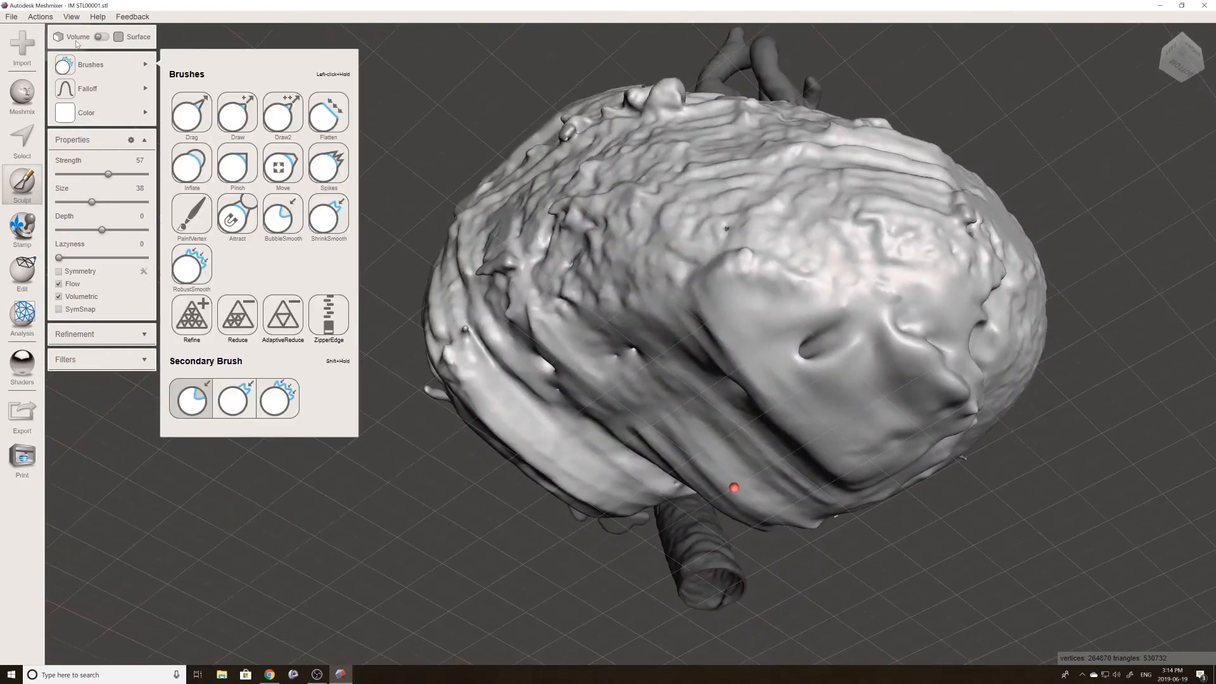
left_click(328, 114)
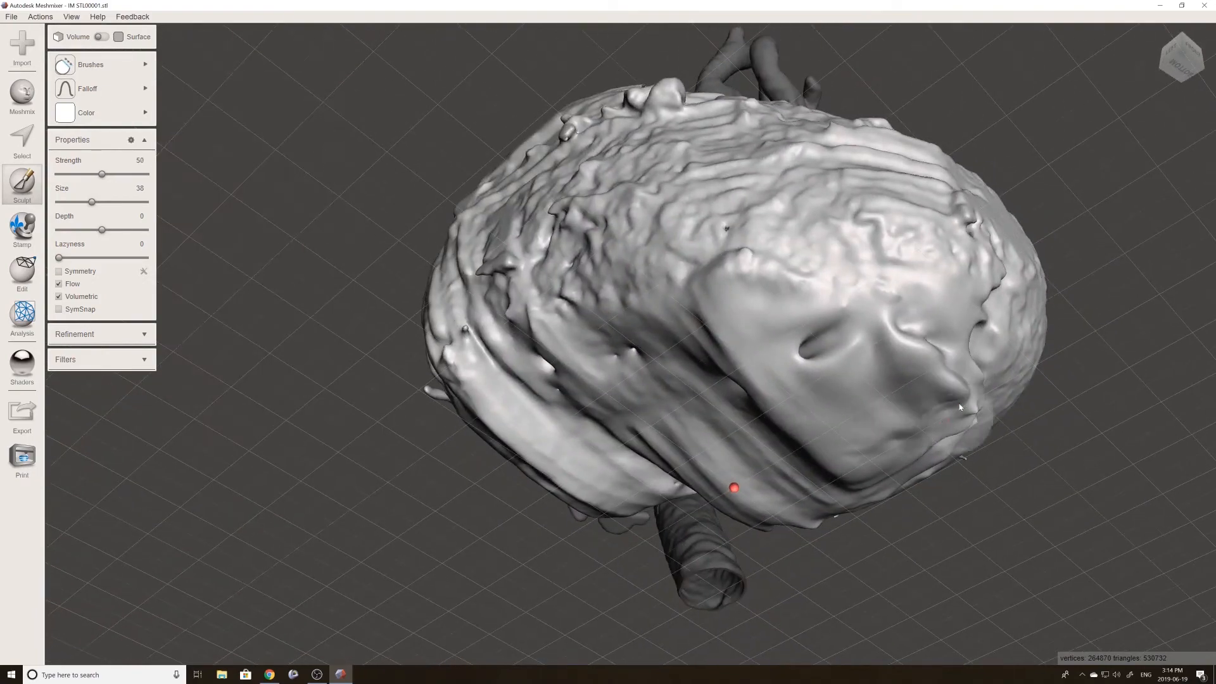
left_click_drag(960, 395, 929, 394)
right_click_drag(928, 394, 690, 393)
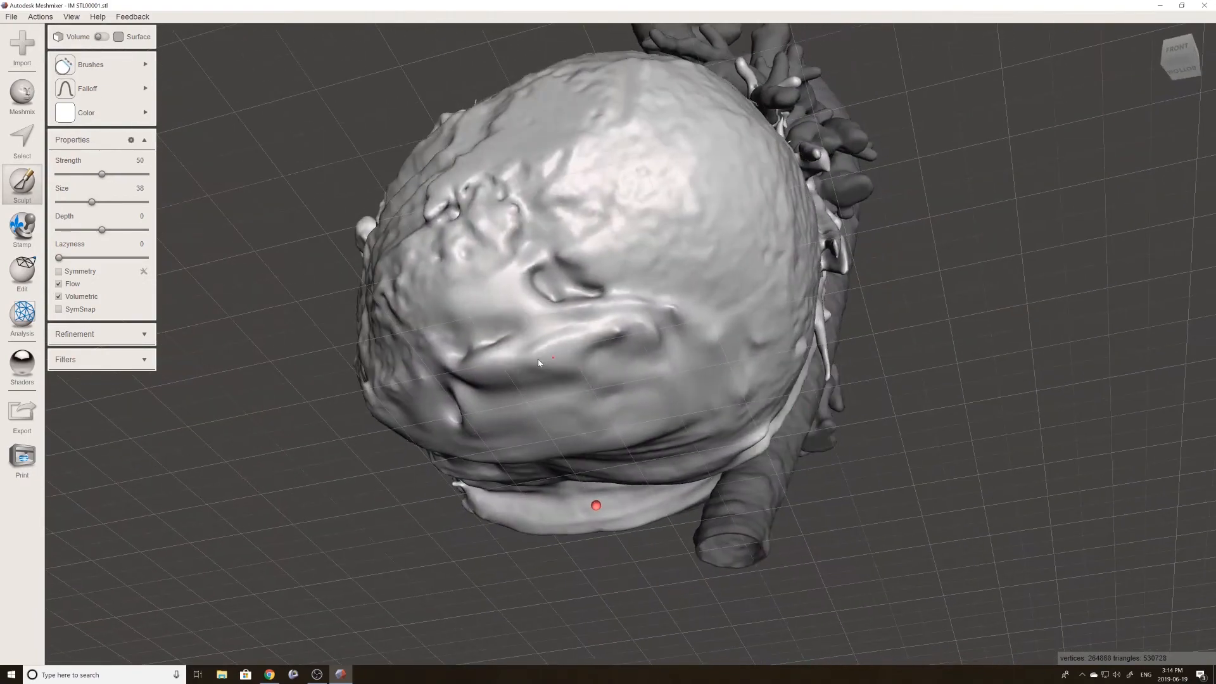
mouse_move(500, 352)
left_mouse_down()
mouse_move(644, 346)
mouse_move(634, 380)
left_mouse_up()
mouse_move(601, 453)
right_mouse_down()
mouse_move(761, 368)
mouse_move(760, 488)
right_mouse_up()
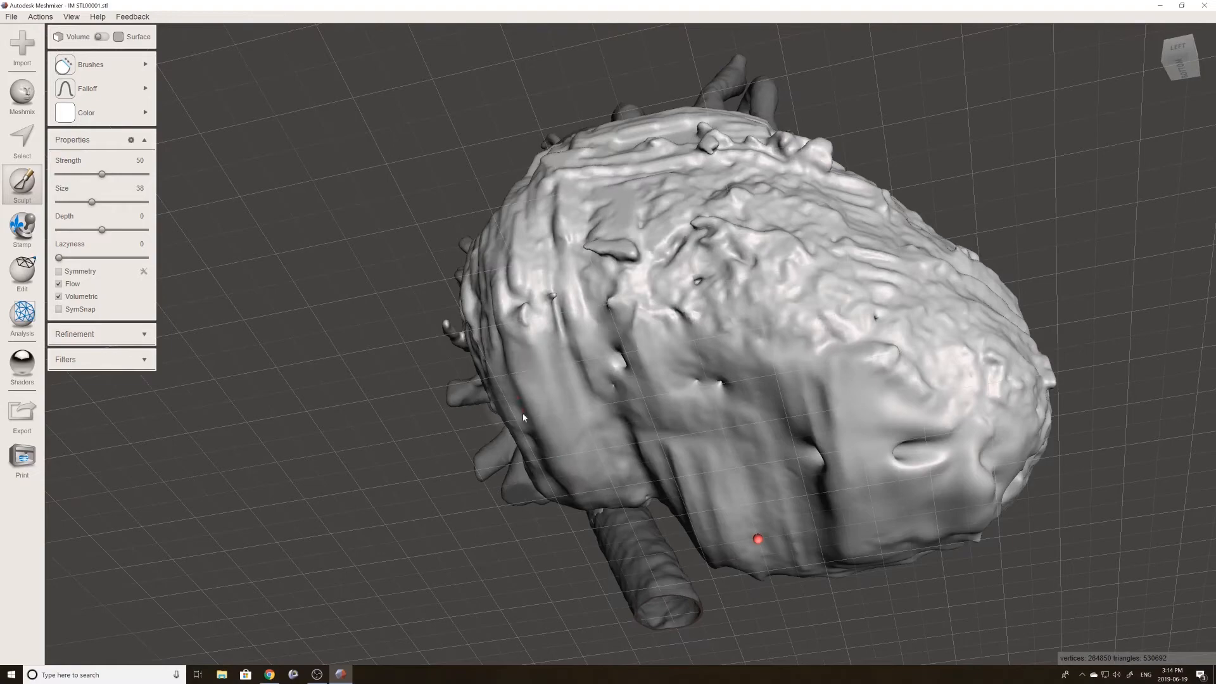
mouse_move(550, 472)
right_mouse_down()
mouse_move(619, 503)
mouse_move(610, 411)
mouse_move(713, 451)
right_mouse_up()
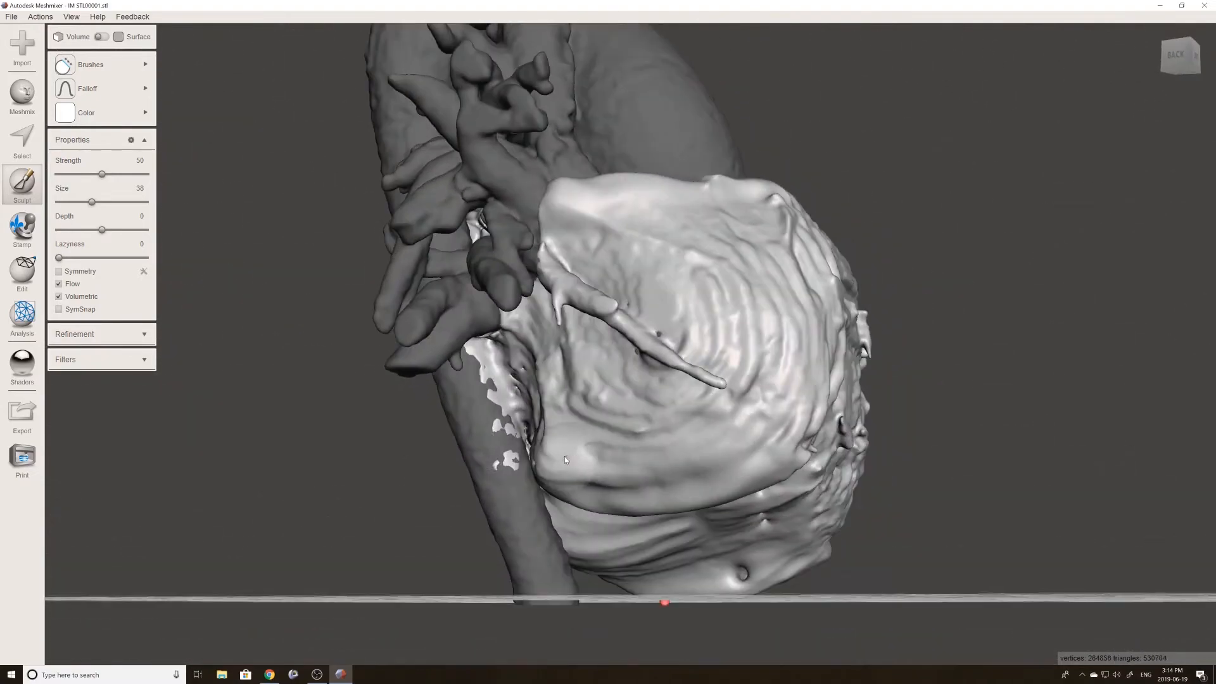
left_click_drag(564, 456, 515, 465)
- Select and delete the stray myocardium patches poking through the descending vessel at the back
key("s")
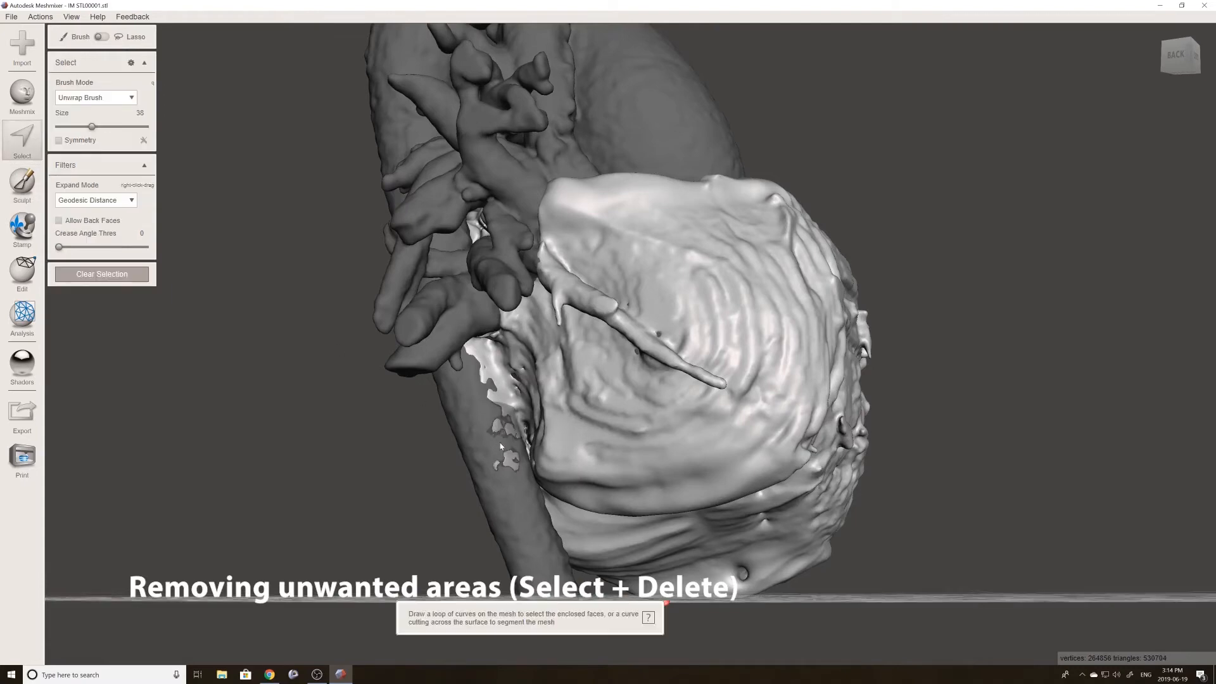
left_click(501, 453)
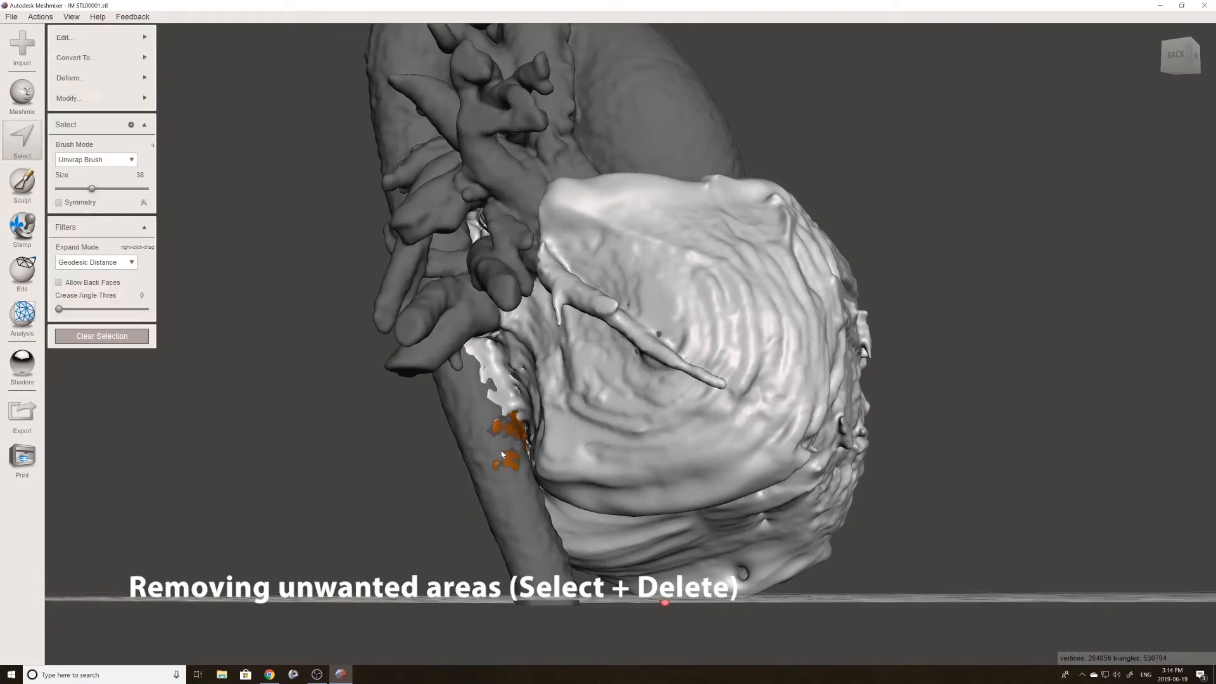
key("Delete")
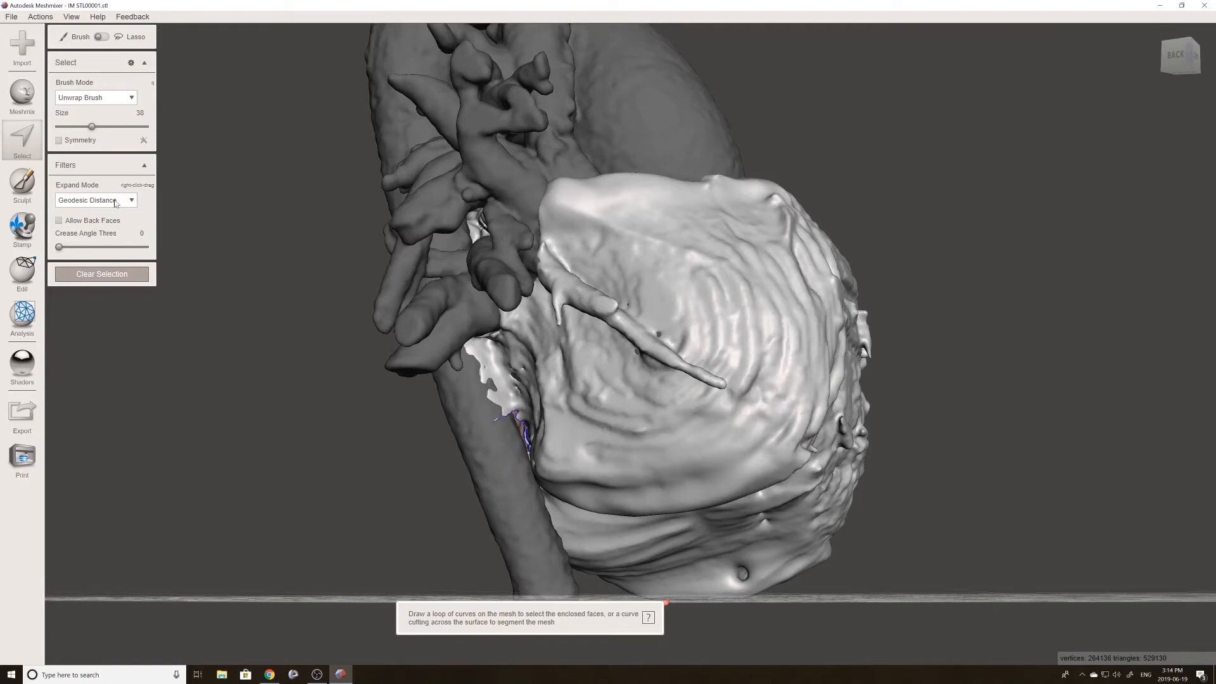
- Set the selection brush size to 22 and delete the myocardium patches along the edge beside the descending vessel at the back
left_click_drag(83, 126, 90, 127)
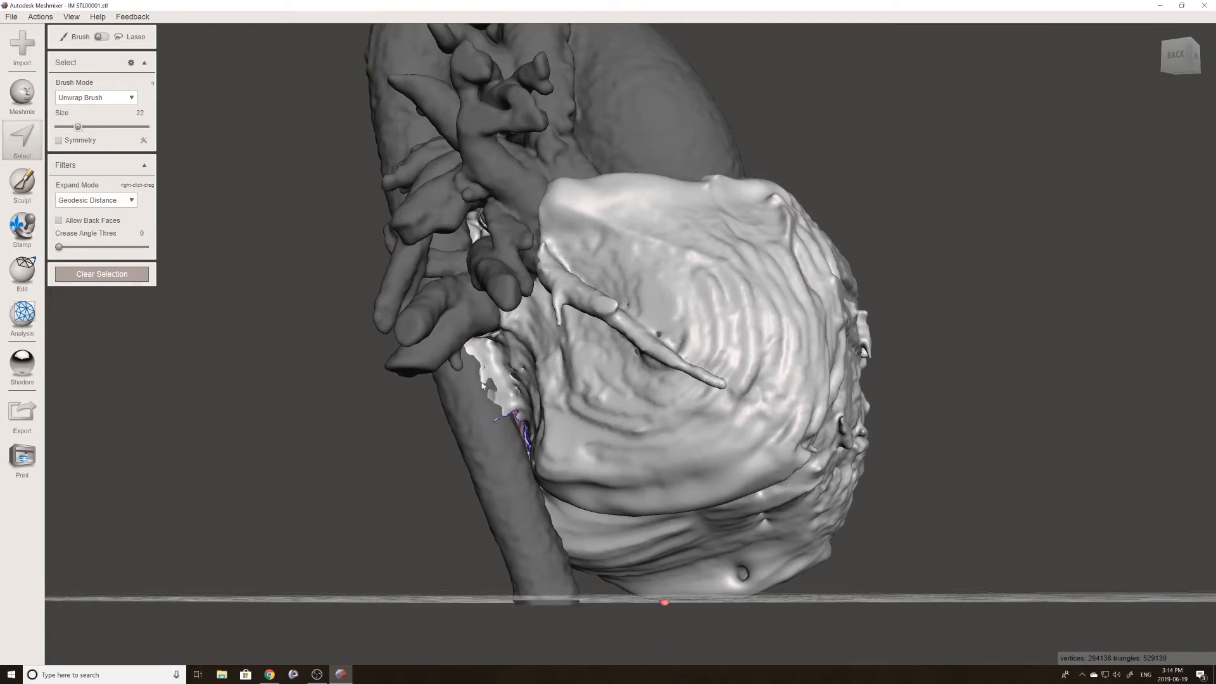
left_click_drag(497, 415, 497, 411)
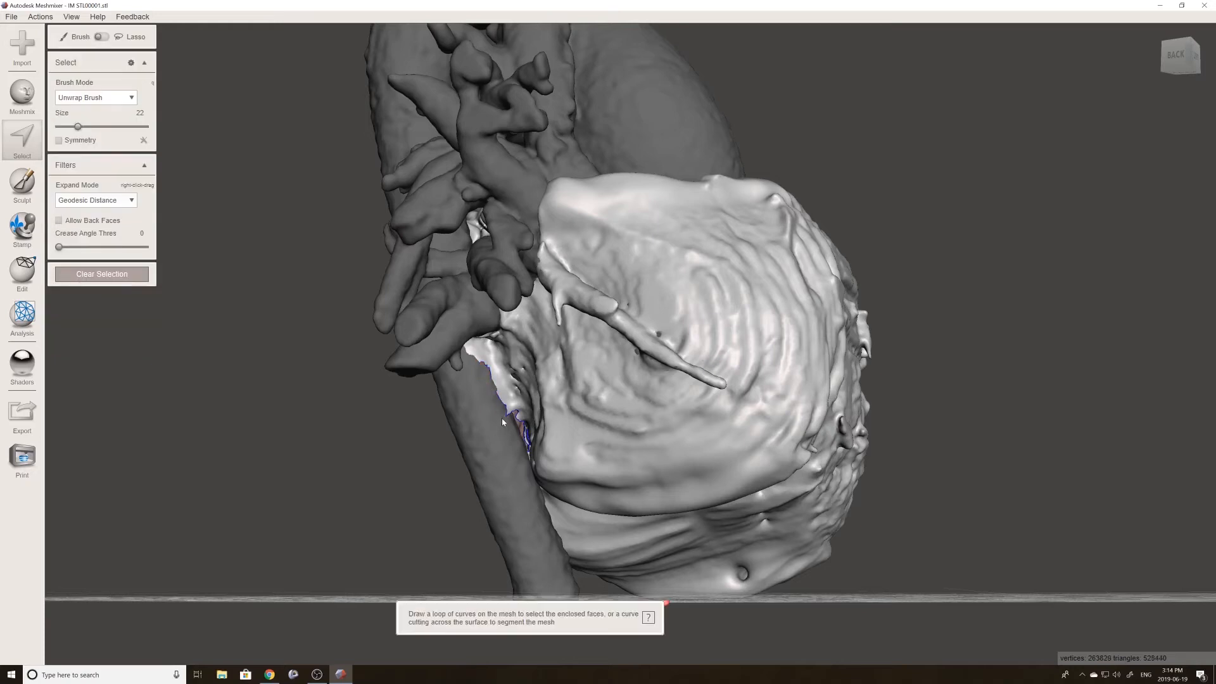
key("Delete")
left_click_drag(470, 349, 477, 342)
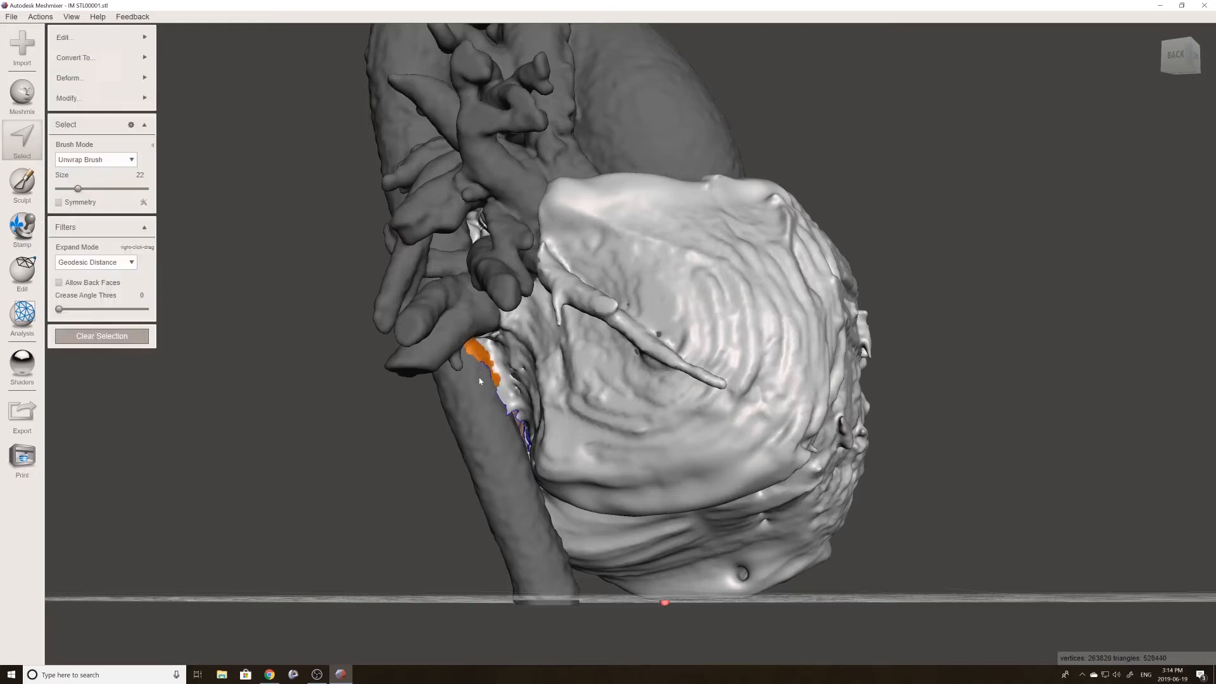
key("Delete")
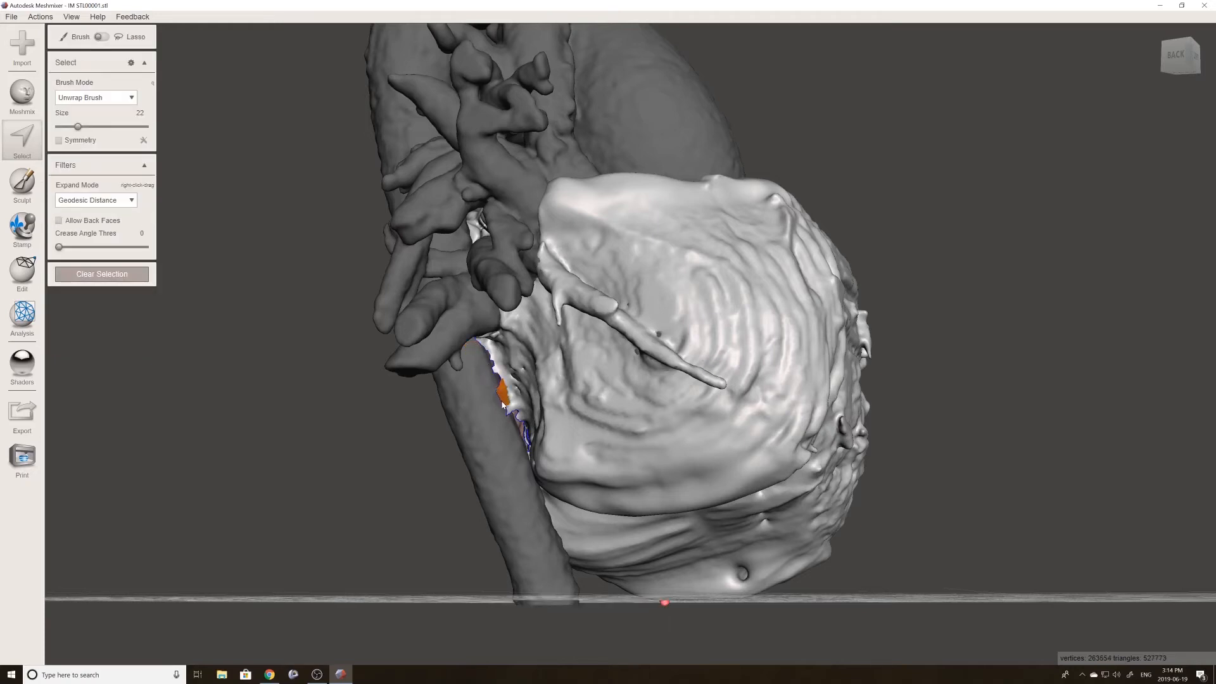
left_click_drag(512, 434, 511, 433)
key("Delete")
- Select and delete the leftover myocardium strips and fragments in the gap between the descending vessel and the heart's back
scroll(510, 433, "up", 3)
mouse_move(510, 433)
right_mouse_down()
mouse_move(551, 424)
mouse_move(506, 417)
mouse_move(456, 383)
right_mouse_up()
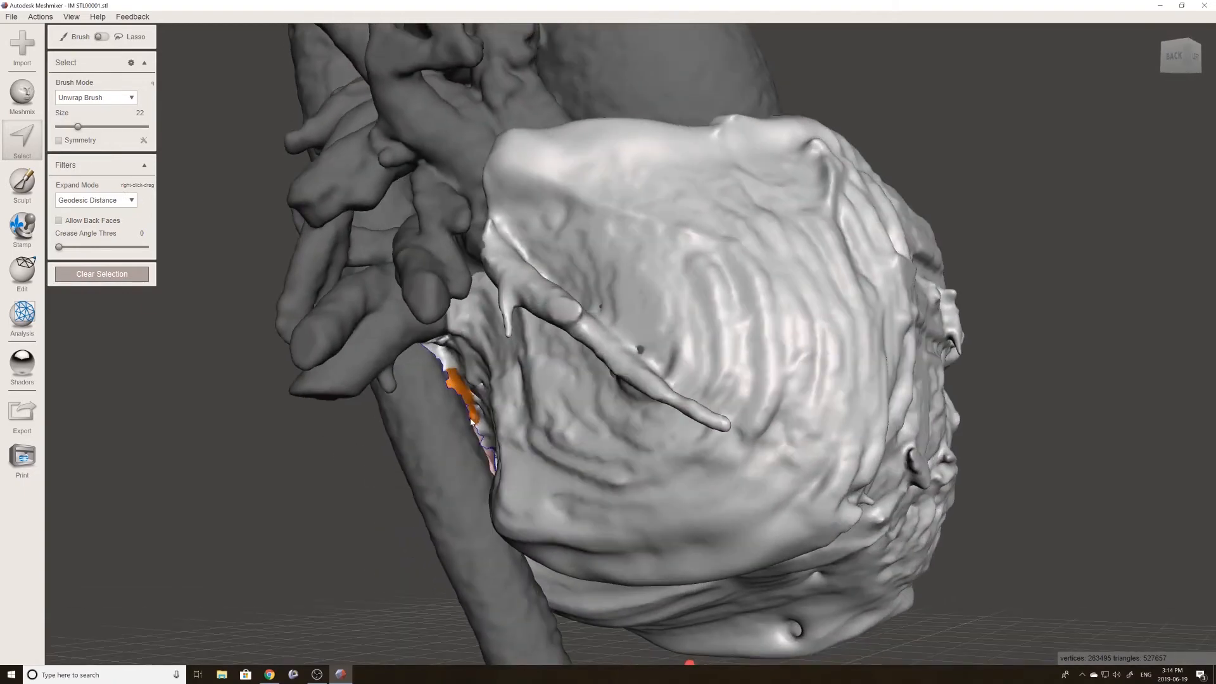
left_click_drag(471, 421, 481, 450)
key("Delete")
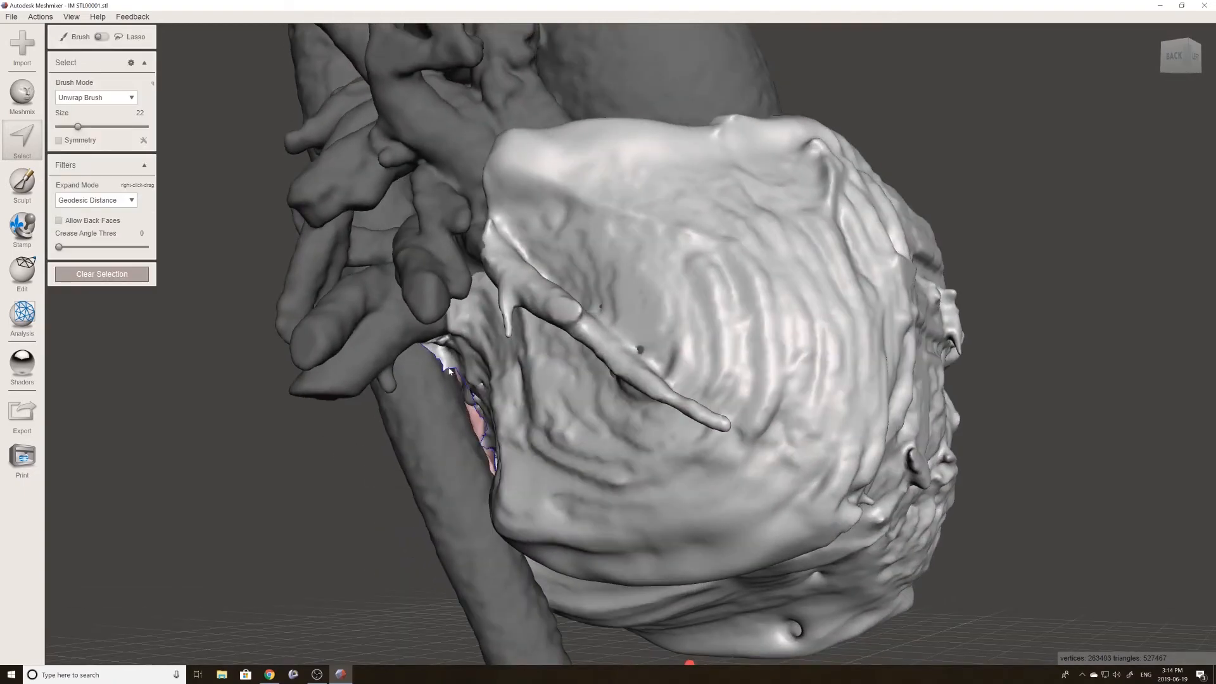
key("Delete")
right_click_drag(442, 405, 490, 445)
left_click(491, 447)
key("Delete")
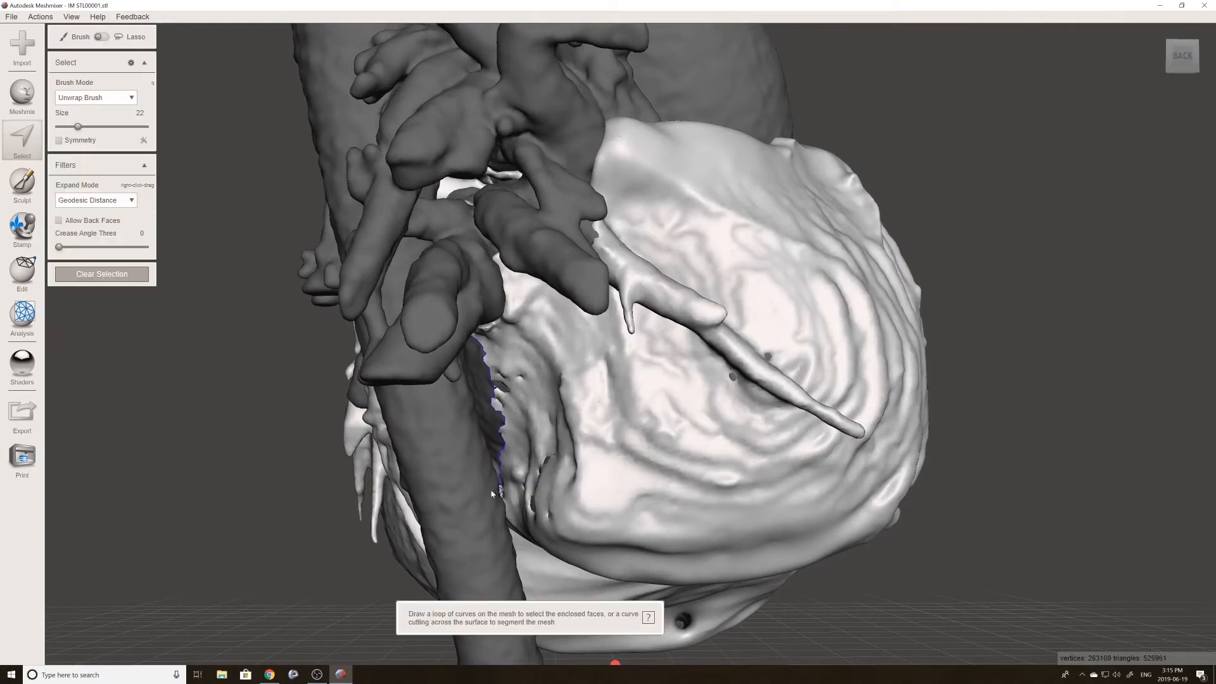
- Select and delete the myocardium strip and stray fragments touching the descending vessel on the heart's right side
right_click_drag(364, 461, 613, 443)
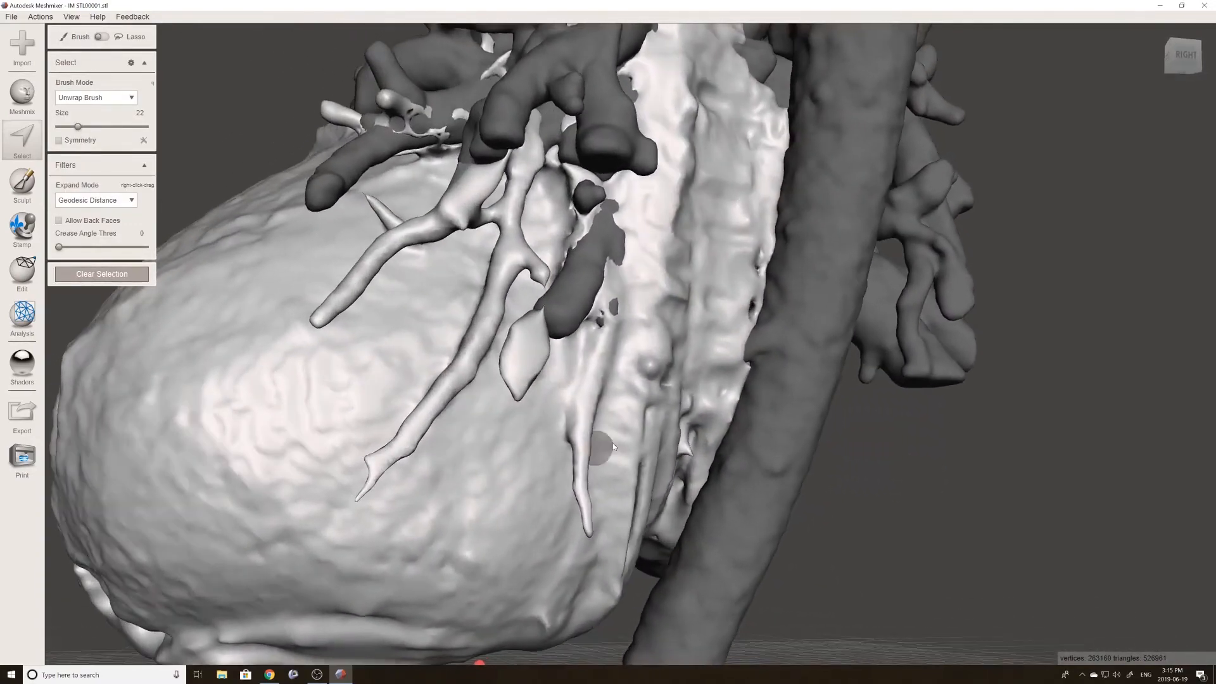
left_click_drag(749, 352, 728, 430)
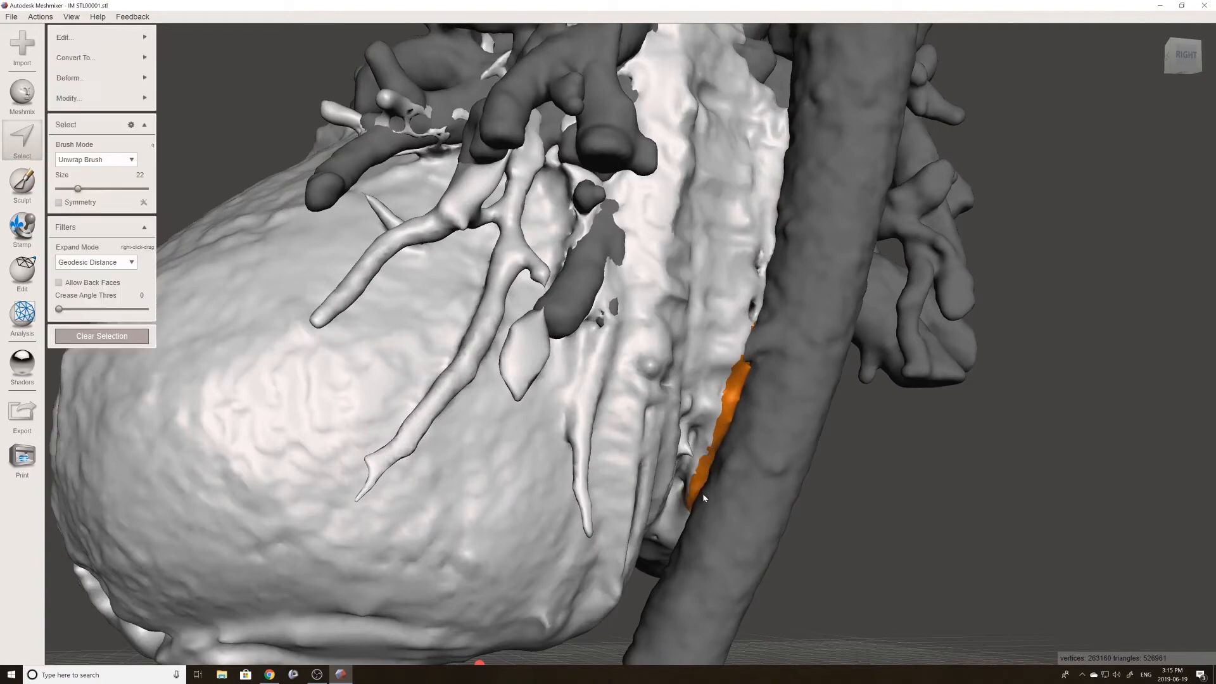
key("Delete")
left_click_drag(697, 490, 730, 380)
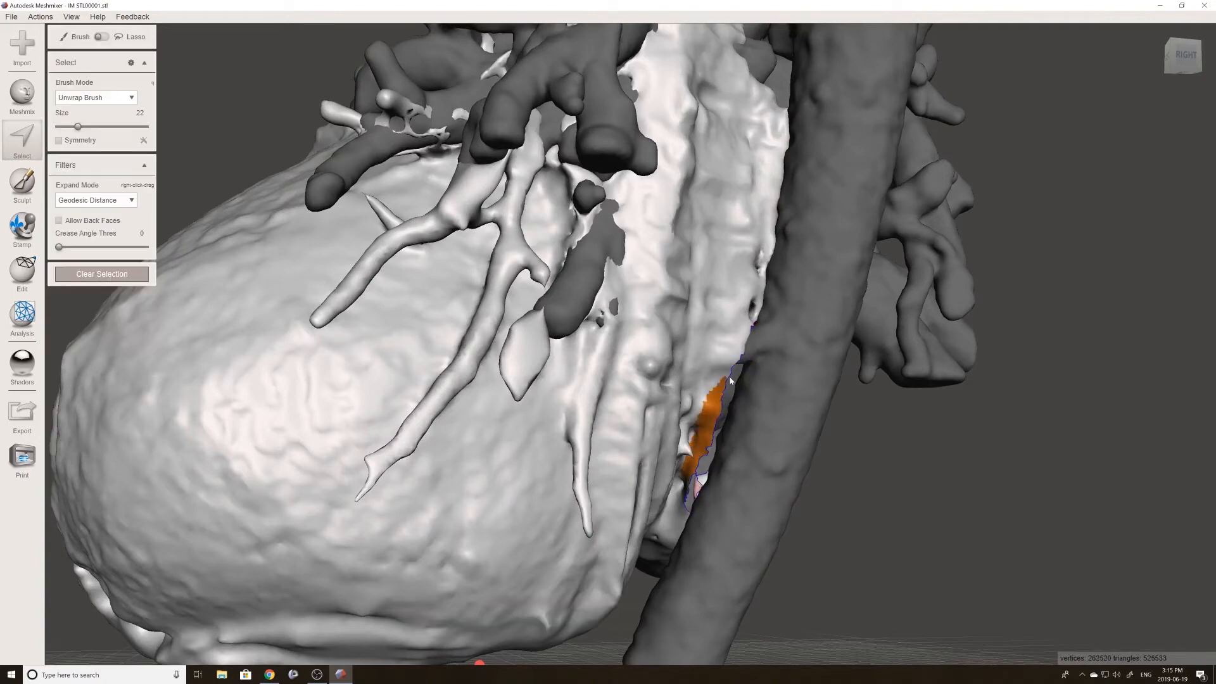
left_click_drag(751, 328, 751, 328)
key("Delete")
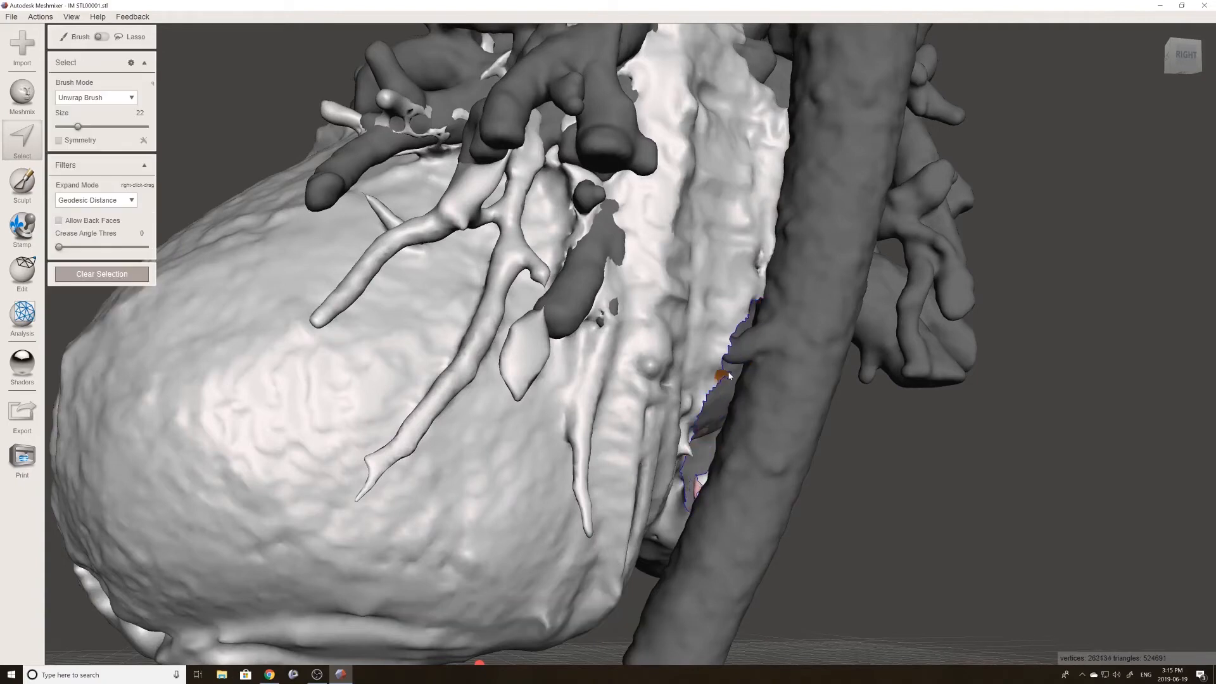
key("Delete")
left_click(700, 484)
key("Delete")
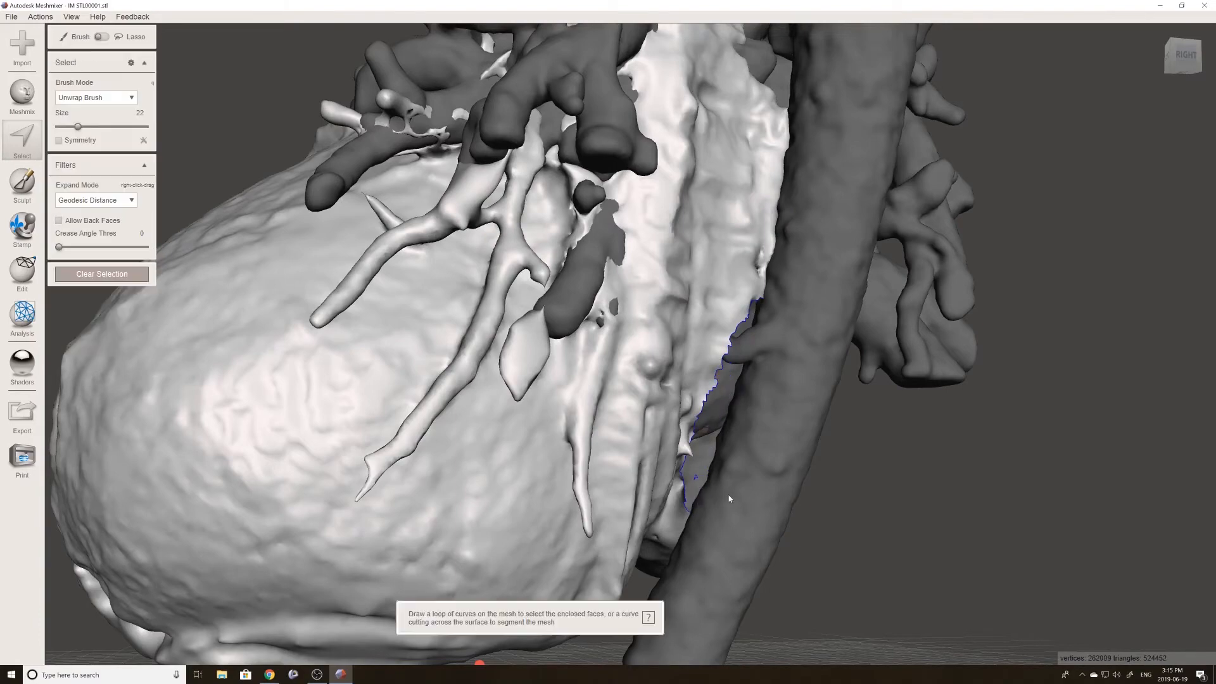
- Run the Inspector on the myocardium and repair the flagged holes one by one with Flat Fill
right_click_drag(728, 498, 693, 482)
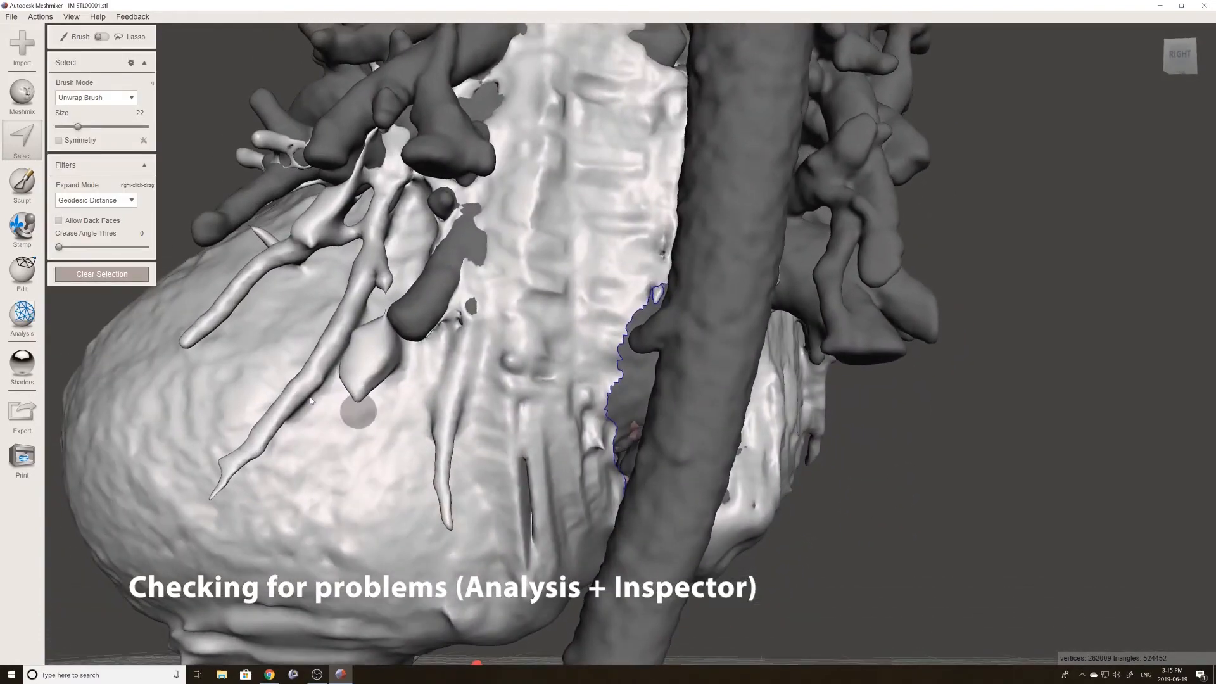
left_click(18, 316)
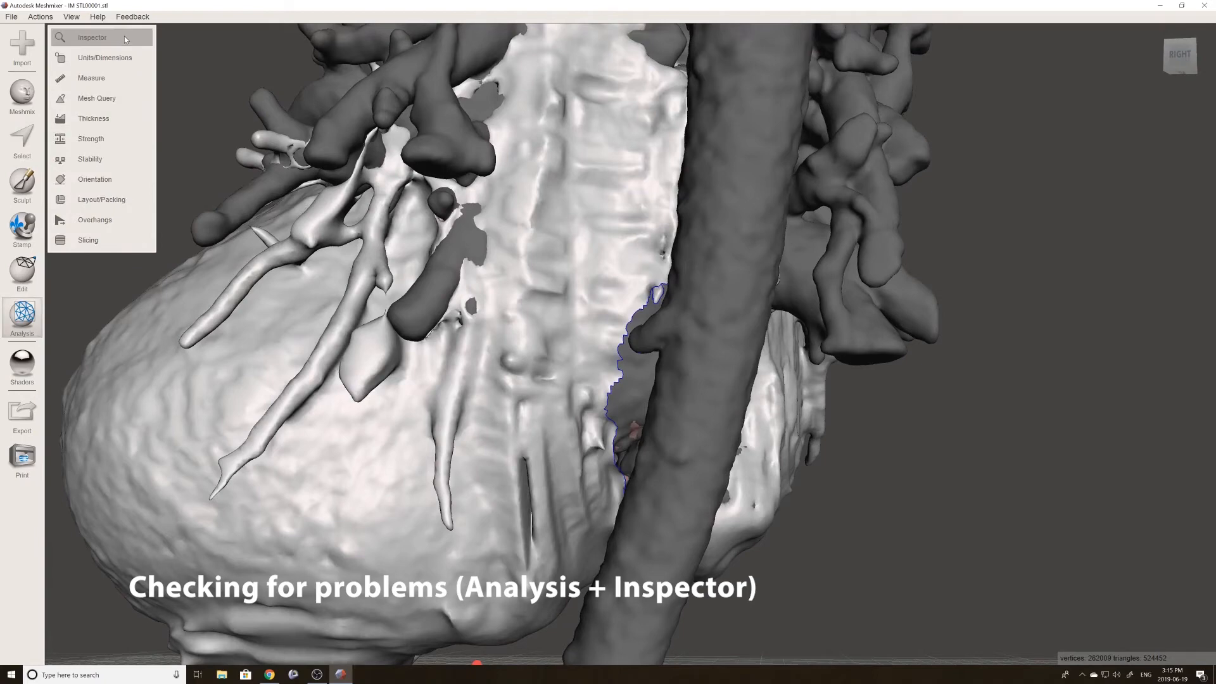
left_click(122, 39)
left_click(904, 151)
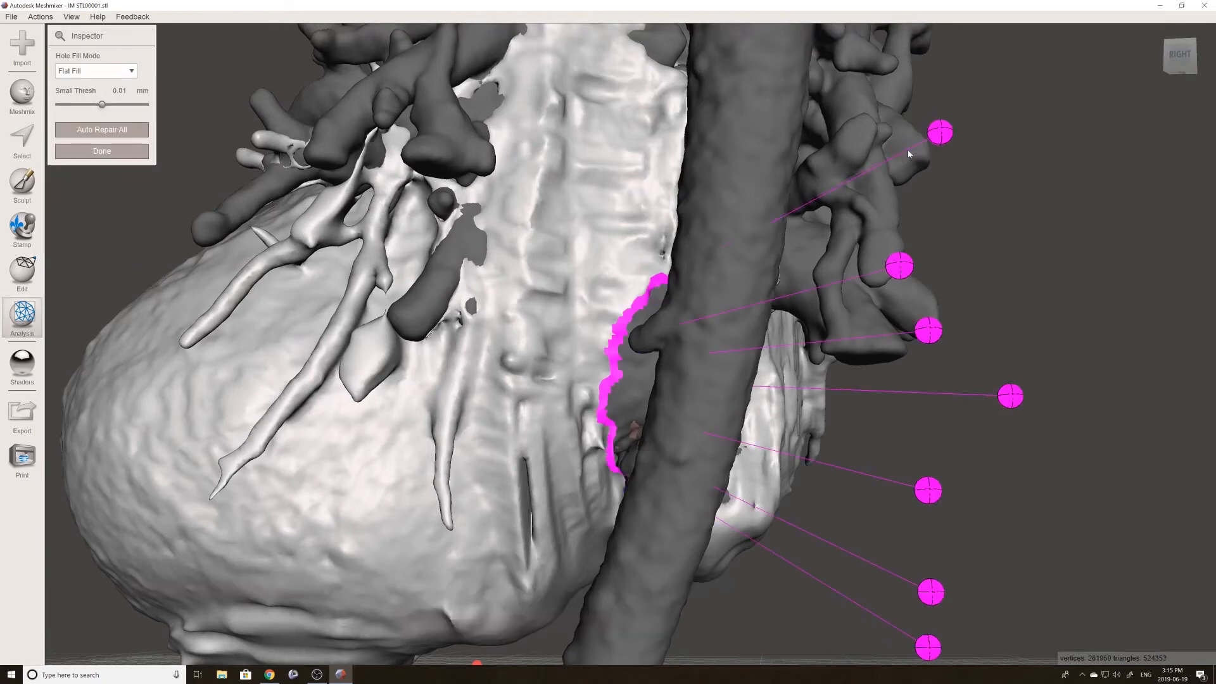
left_click(938, 137)
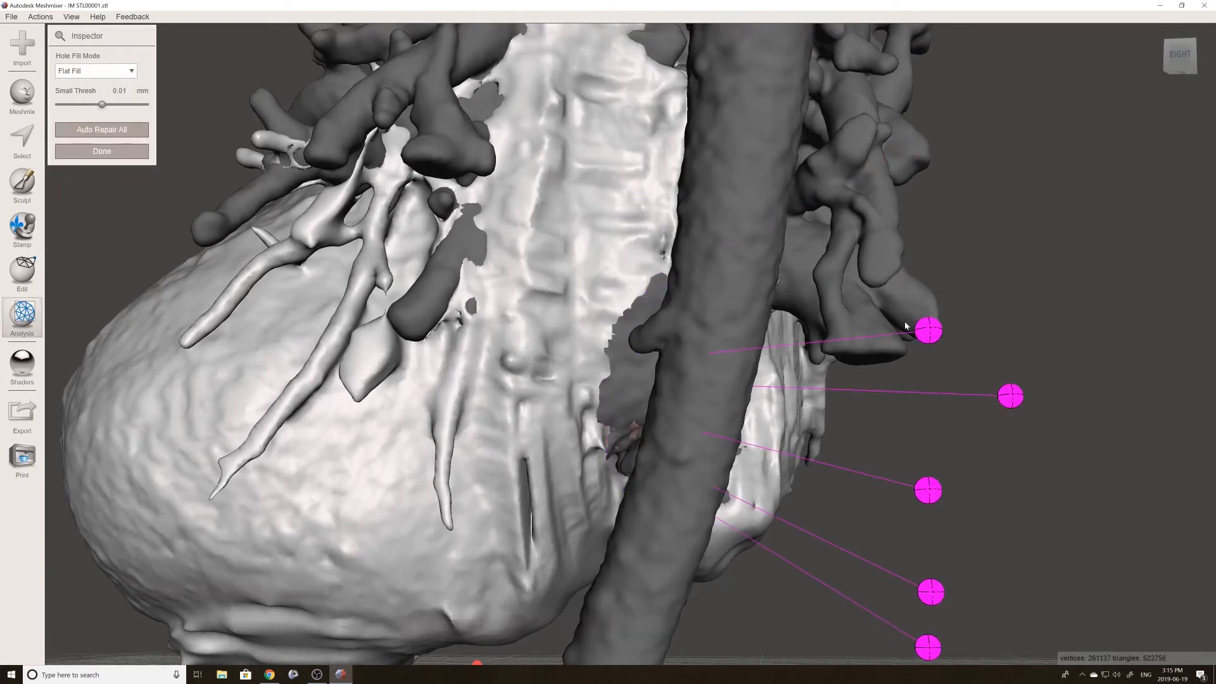
left_click(930, 334)
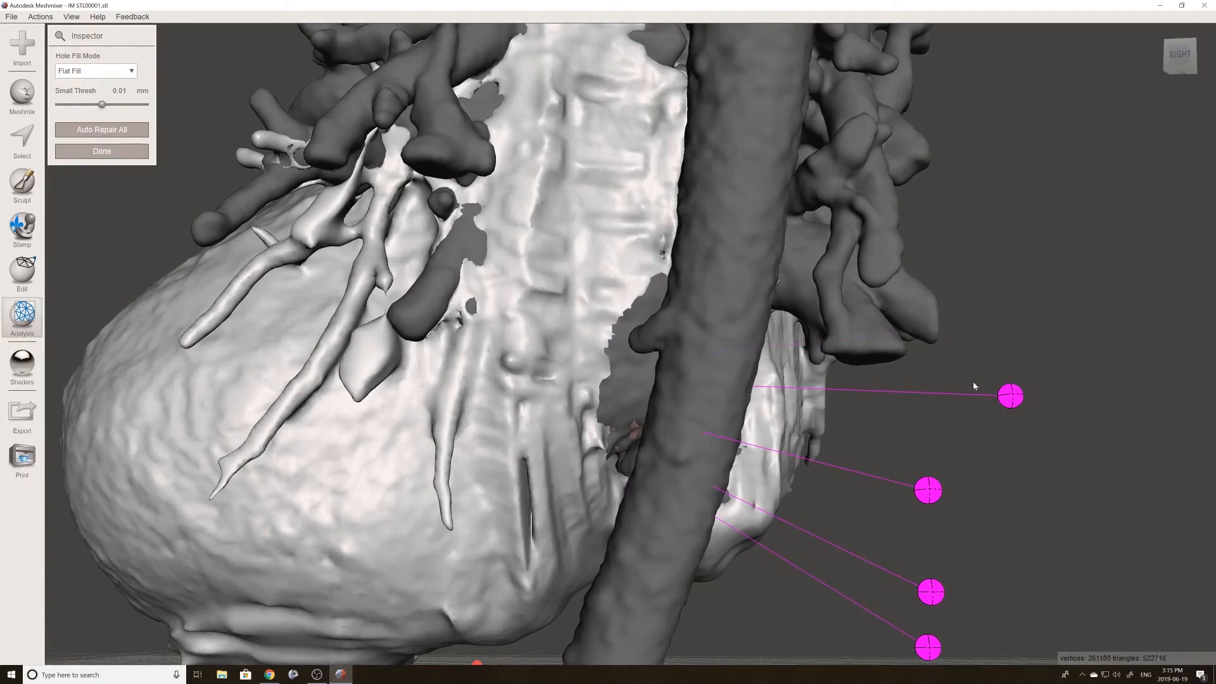
left_click(1009, 396)
left_click(928, 490)
left_click(931, 591)
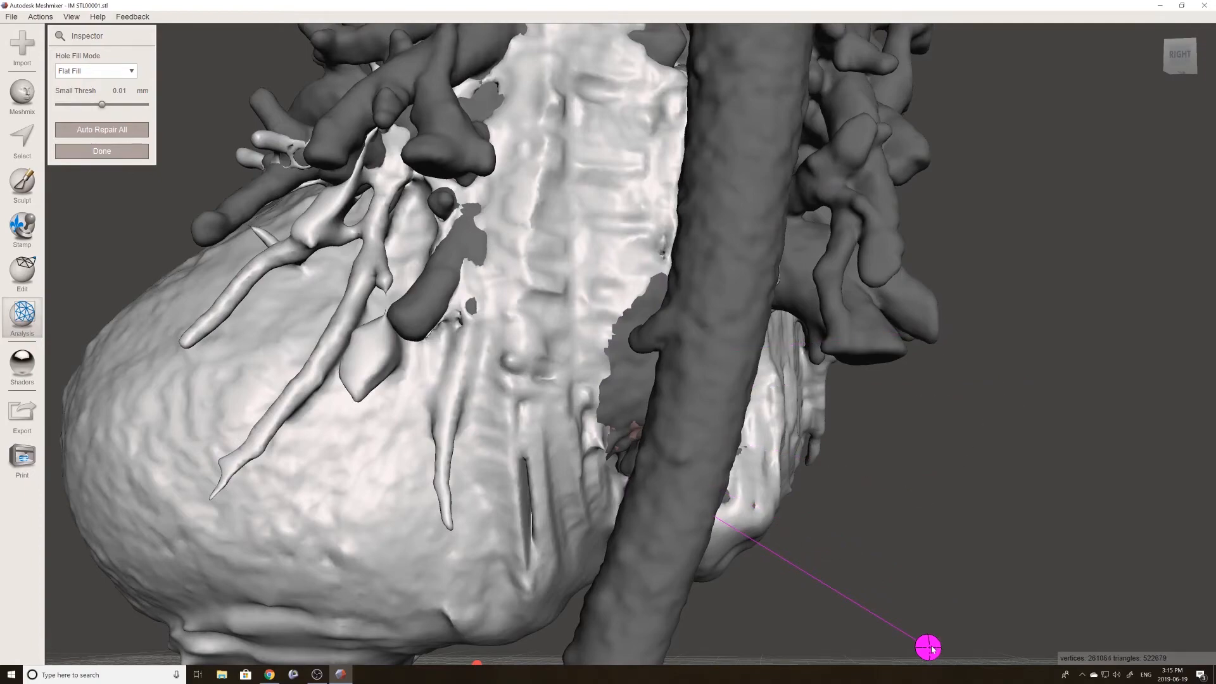
left_click(929, 648)
- Auto-repair all remaining mesh problems from the back of the heart and finish the inspection
right_click_drag(623, 525, 491, 527)
left_click(124, 130)
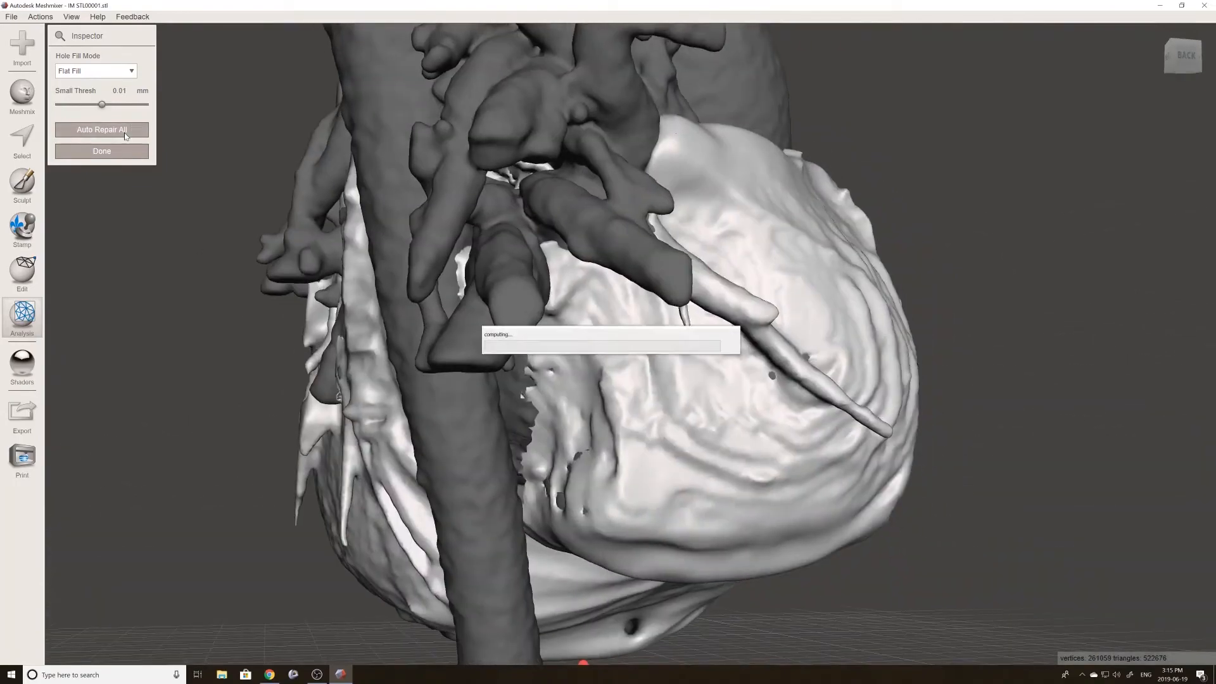
right_click_drag(273, 475, 443, 380)
left_click(102, 151)
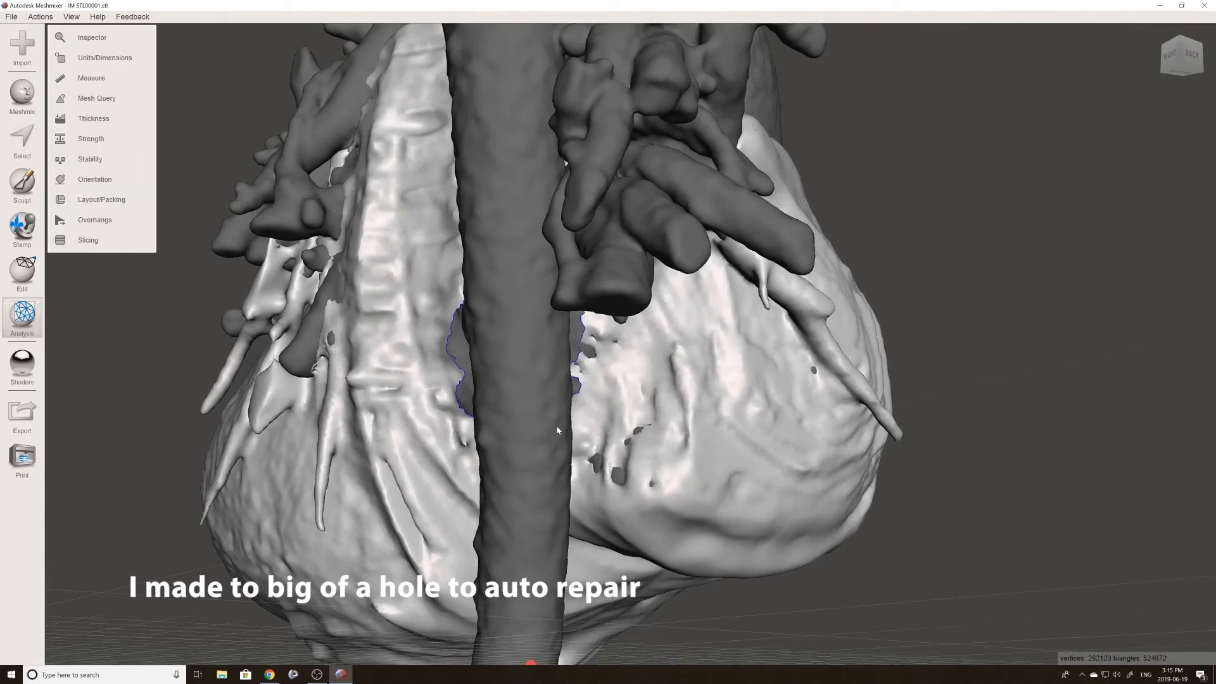
- Undo the Inspector repairs and the myocardium deletions around the descending vessel, back to before any patches were removed there
key("ctrl+z")
key("ctrl+z")
key("ctrl+z")
key("ctrl+z")
key("ctrl+z")
key("ctrl+z")
key("ctrl+z")
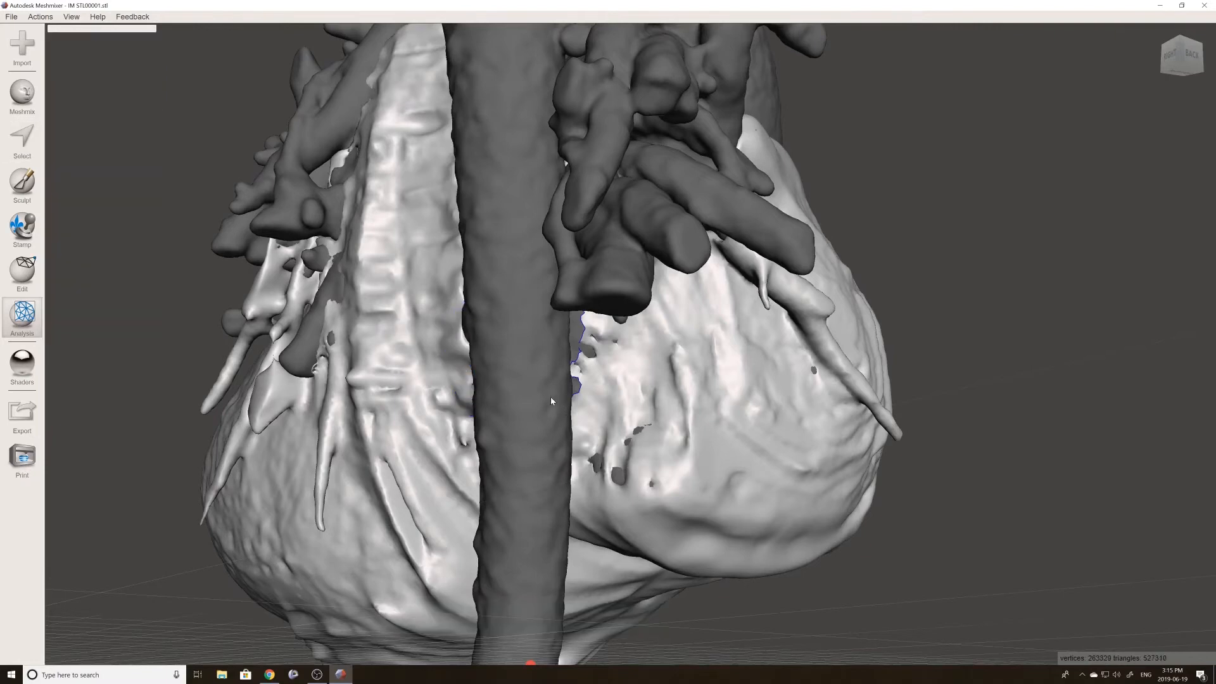
key("ctrl+z")
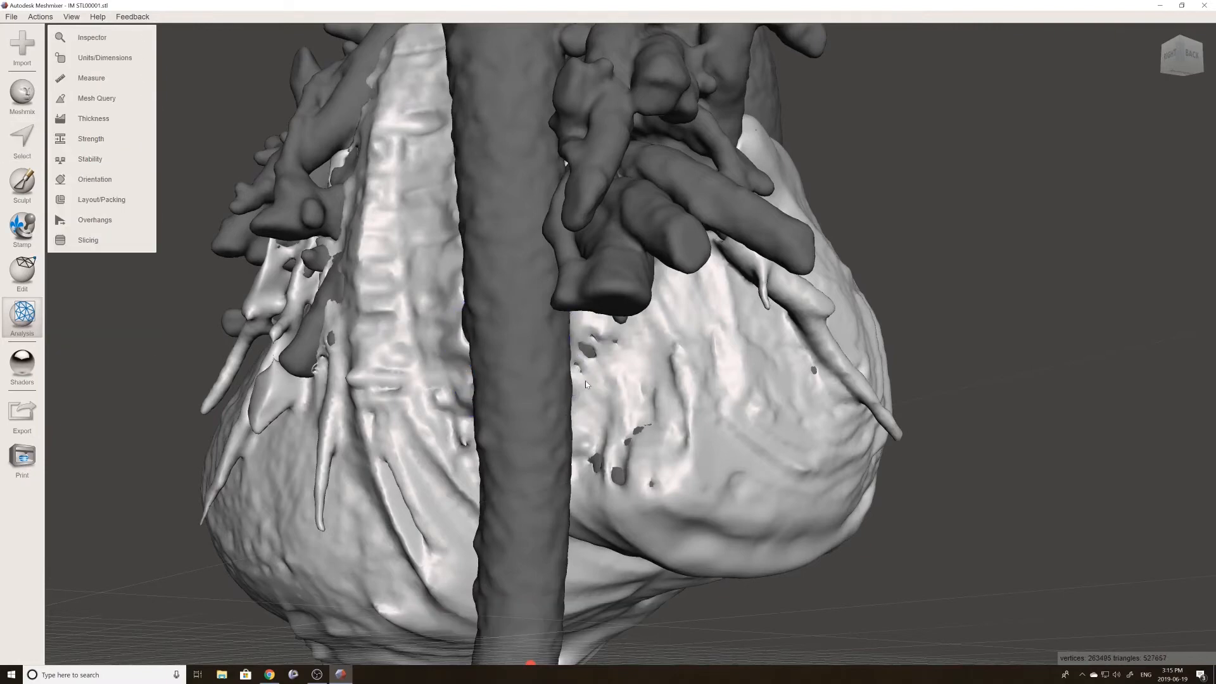
right_click_drag(585, 382, 488, 400)
key("ctrl+z")
key("ctrl+z")
key("ctrl+z")
key("ctrl+z")
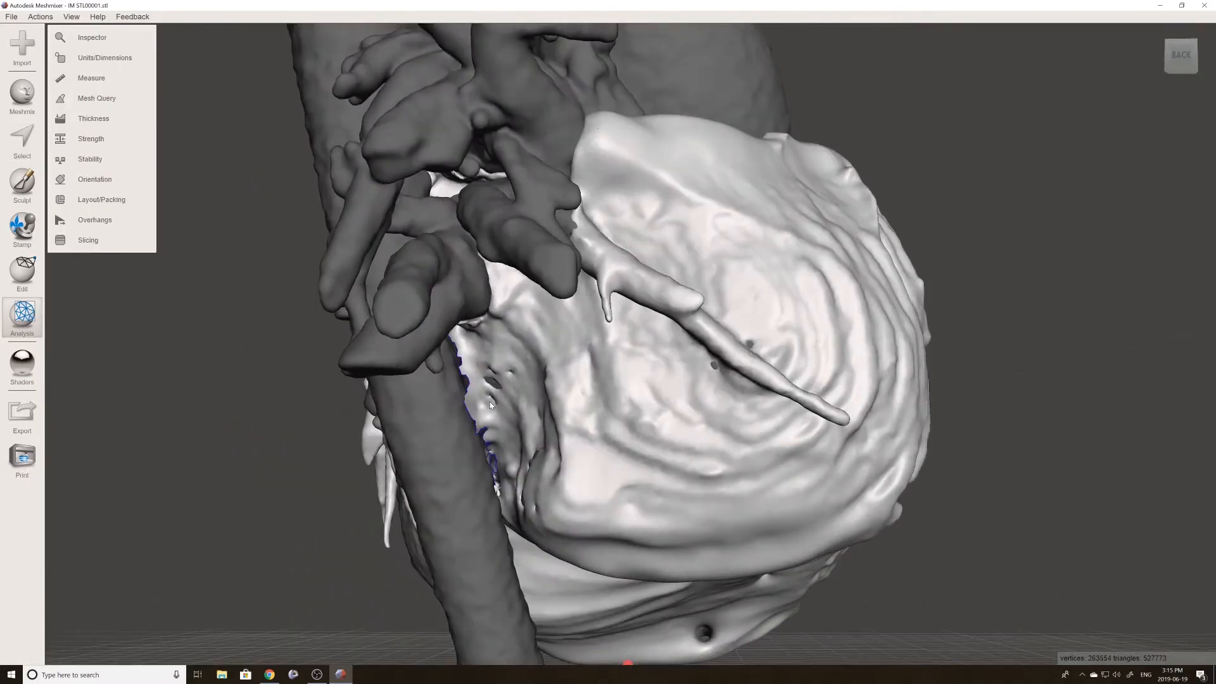
key("ctrl+z")
key("ctrl+z")
key("ctrl+z")
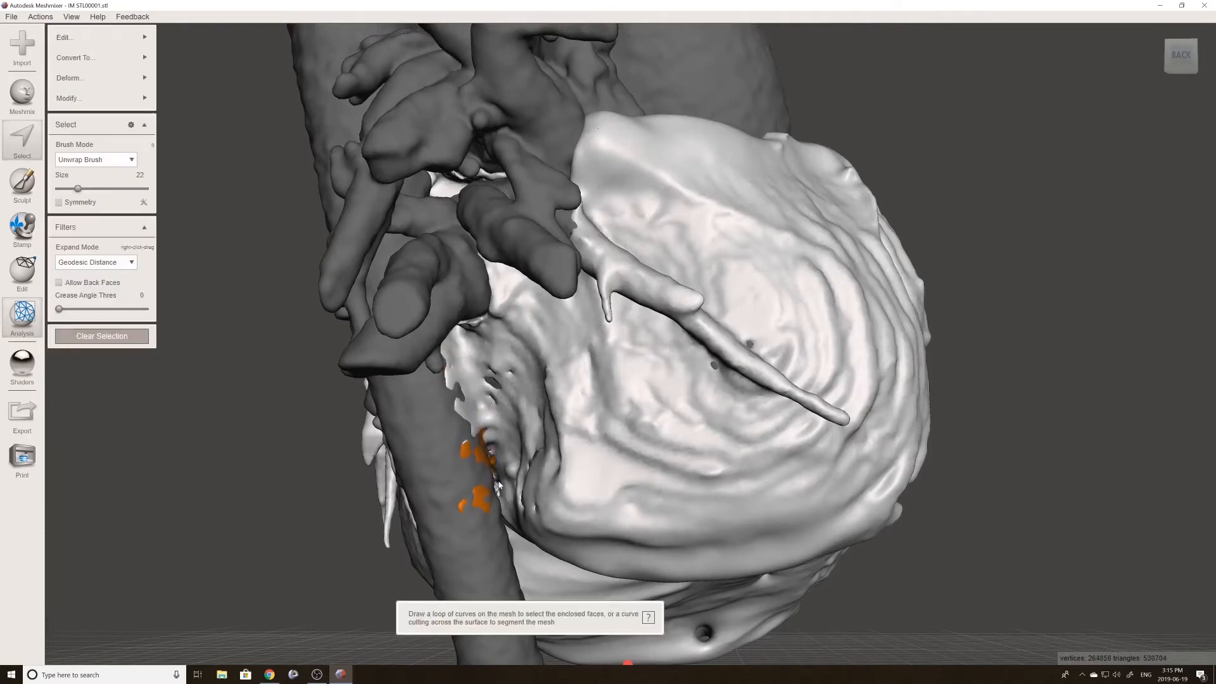
key("ctrl+z")
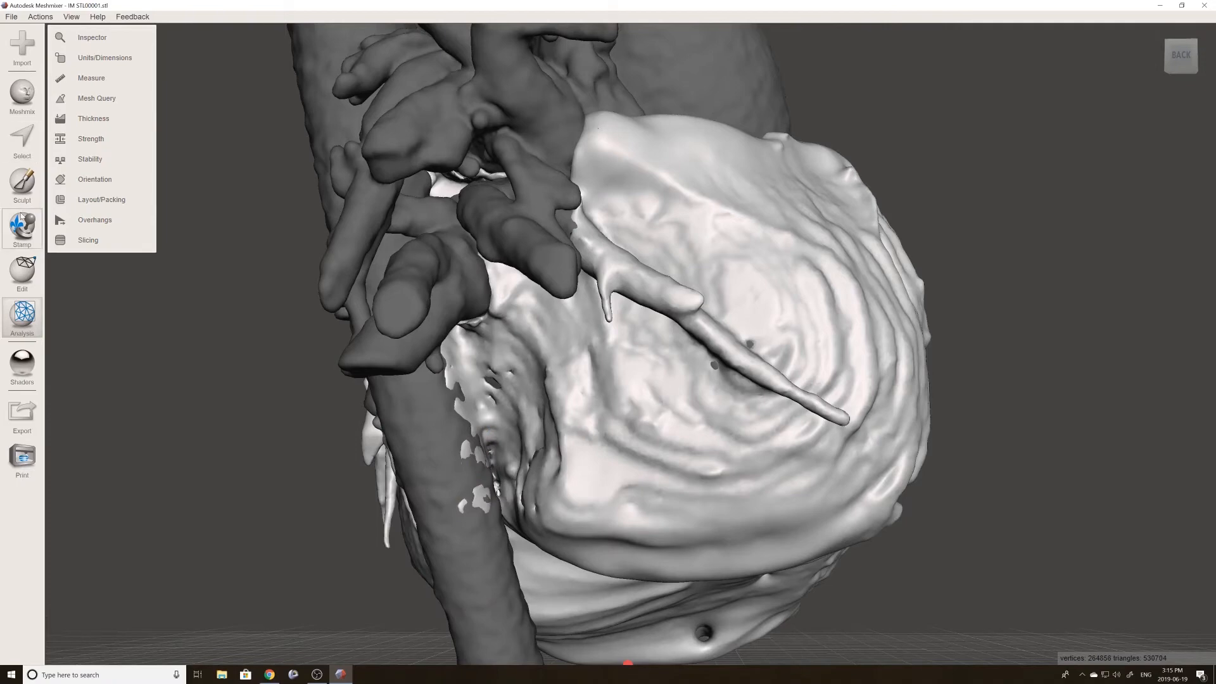
- Flatten the myocardium patches poking through the back of the descending vessel with the Flatten brush, enlarging it from size 22 to 38
left_click(24, 186)
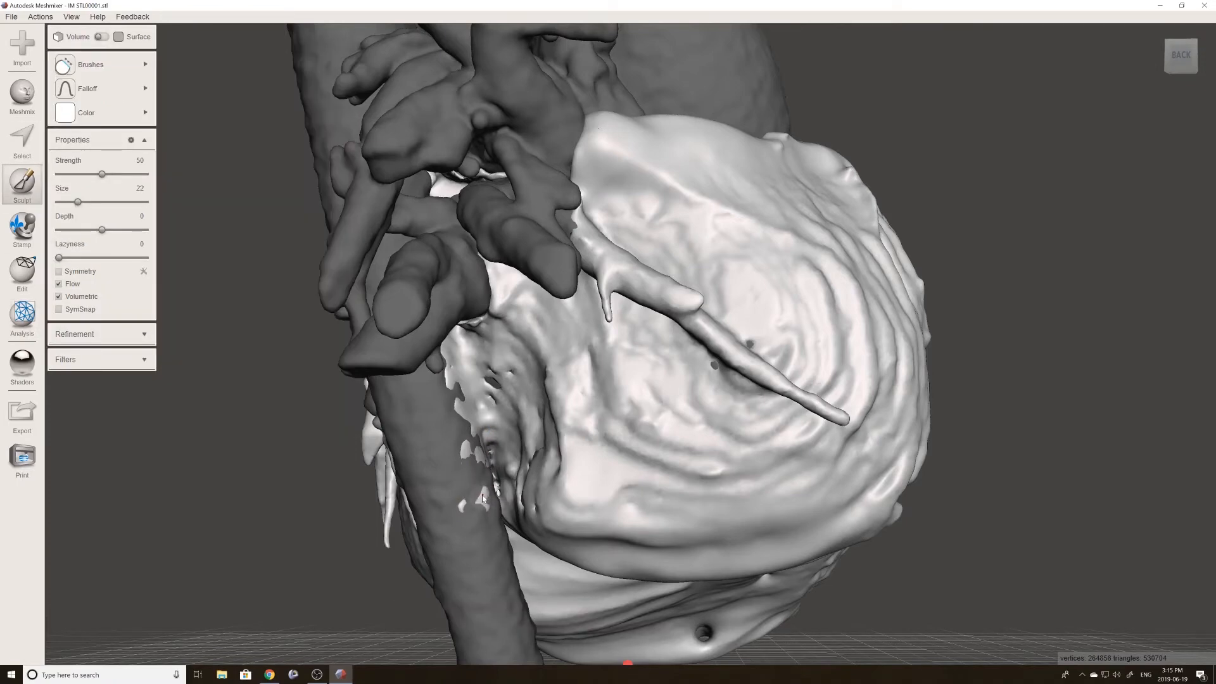
left_click_drag(481, 496, 461, 506)
left_click_drag(468, 445, 461, 452)
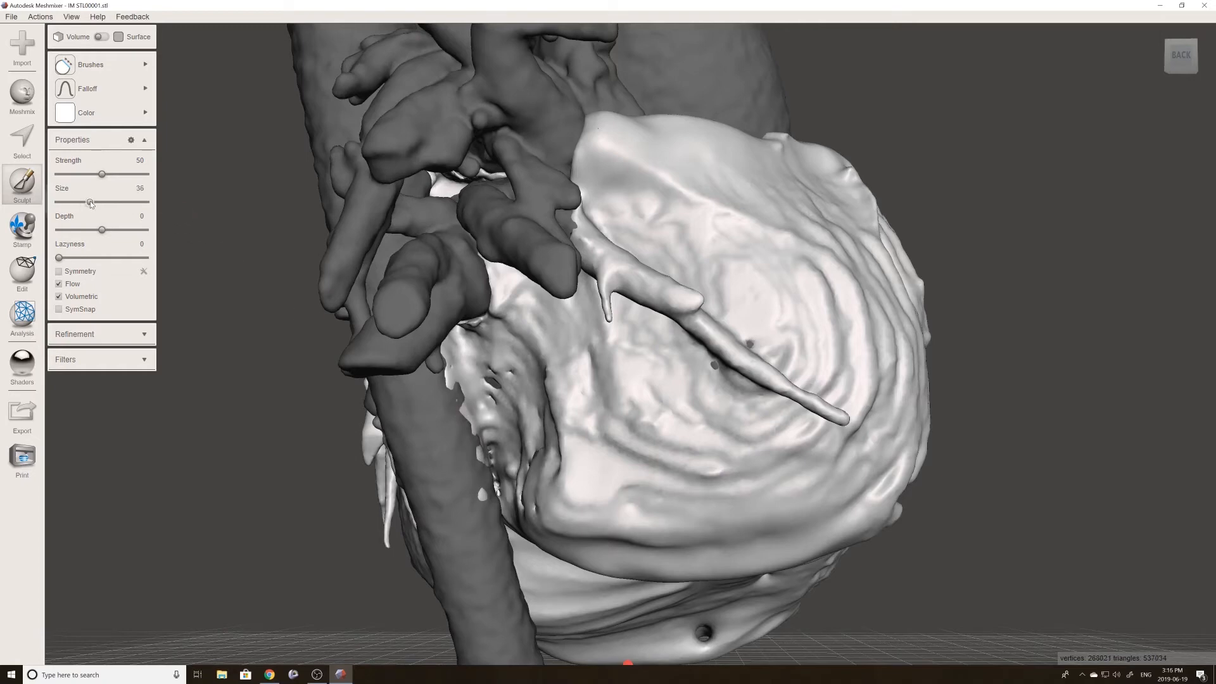
left_click_drag(90, 202, 92, 202)
mouse_move(506, 400)
left_mouse_down()
mouse_move(451, 407)
mouse_move(463, 426)
mouse_move(469, 375)
mouse_move(443, 358)
mouse_move(468, 443)
mouse_move(487, 411)
mouse_move(494, 501)
mouse_move(492, 442)
mouse_move(473, 475)
left_mouse_up()
- Flatten the myocardium edge running along the descending vessel on the heart's right side
right_click_drag(473, 475, 675, 485)
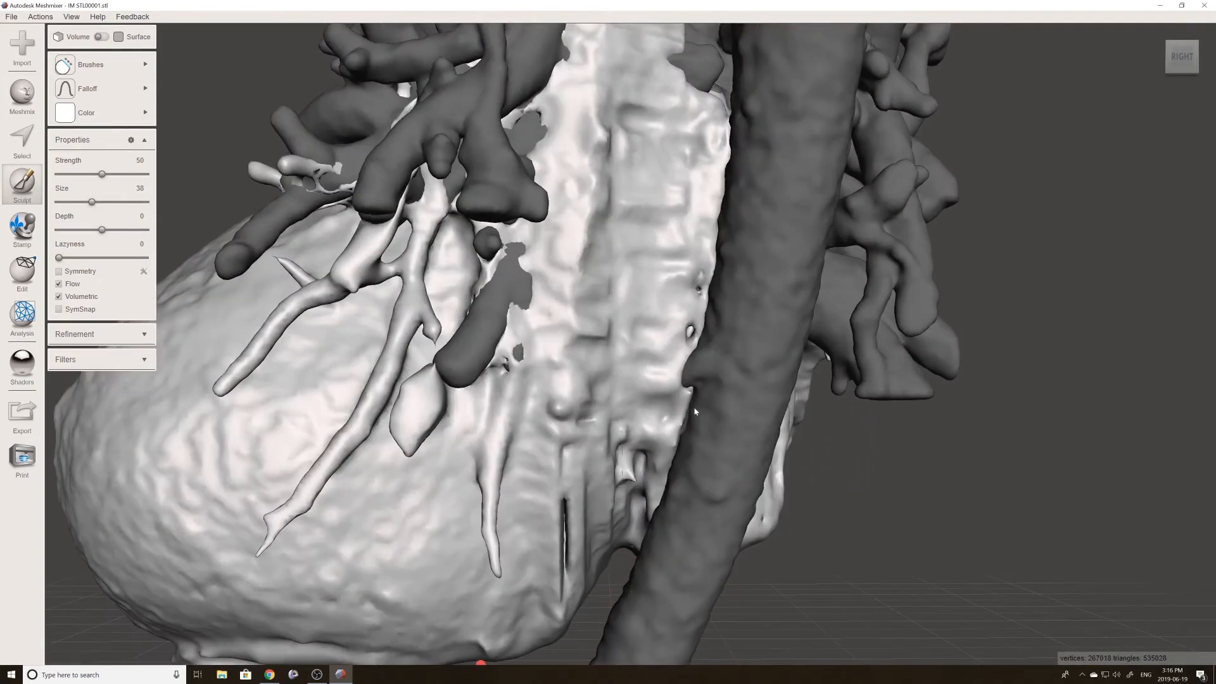
mouse_move(695, 412)
left_mouse_down()
mouse_move(688, 405)
mouse_move(685, 422)
mouse_move(691, 393)
mouse_move(652, 532)
mouse_move(690, 380)
mouse_move(693, 418)
mouse_move(710, 290)
mouse_move(698, 302)
left_mouse_up()
right_click_drag(698, 302, 732, 345)
mouse_move(765, 374)
left_mouse_down()
mouse_move(773, 316)
mouse_move(776, 382)
mouse_move(732, 499)
left_mouse_up()
- Switch to the Draw brush at strength 46 and size 23 and fill the myocardium holes beside the descending vessel at the back
mouse_move(732, 499)
right_mouse_down()
mouse_move(672, 520)
mouse_move(578, 484)
mouse_move(445, 492)
mouse_move(677, 463)
mouse_move(689, 450)
mouse_move(606, 523)
right_mouse_up()
scroll(678, 456, "up", 5)
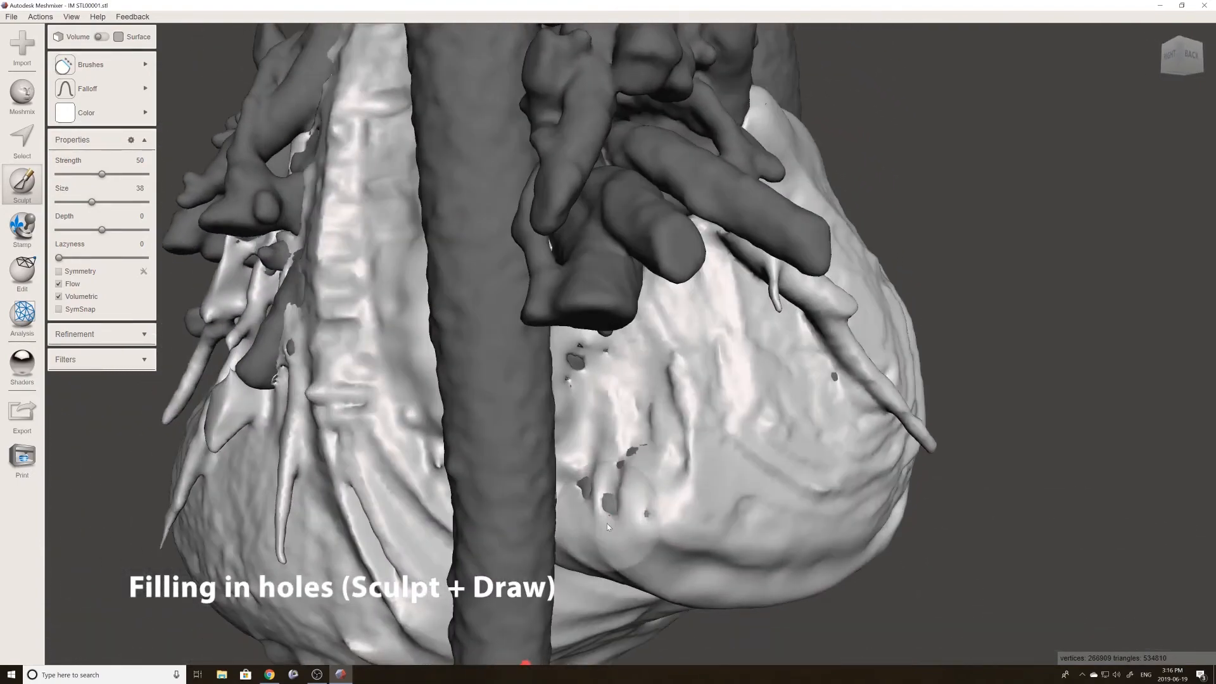
left_click(95, 64)
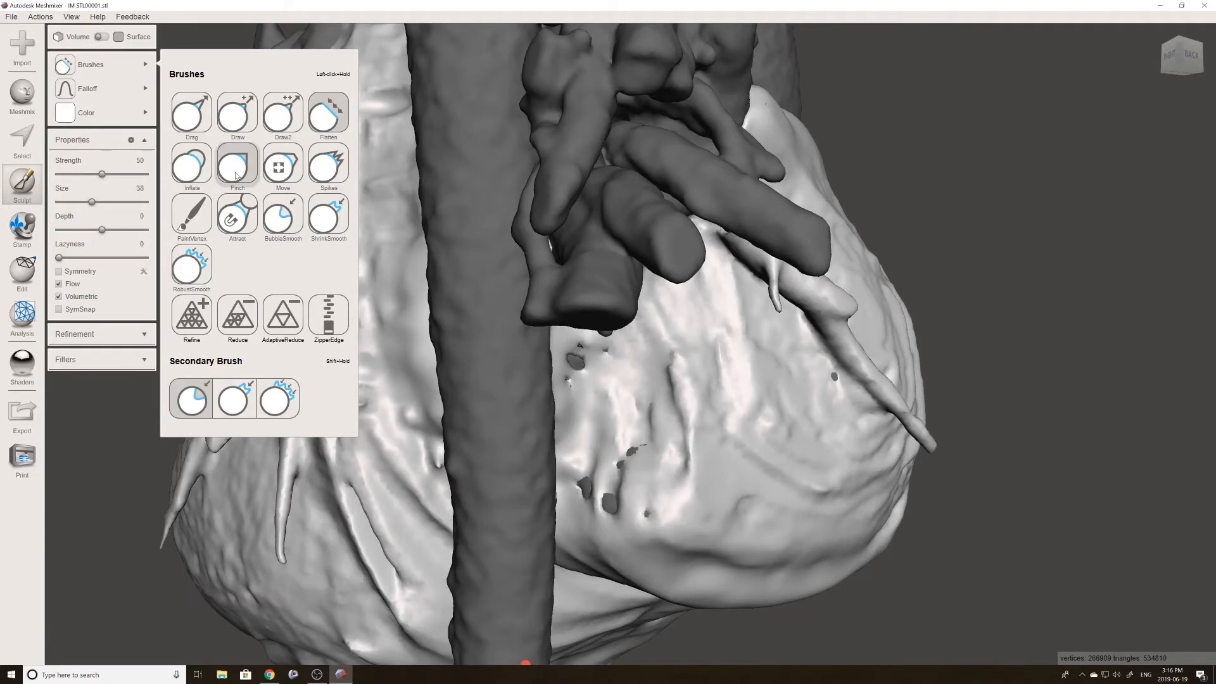
left_click(235, 114)
mouse_move(614, 501)
left_mouse_down()
mouse_move(615, 523)
mouse_move(614, 510)
mouse_move(602, 520)
mouse_move(581, 500)
mouse_move(569, 355)
mouse_move(577, 373)
mouse_move(599, 371)
left_mouse_up()
right_click_drag(599, 371, 505, 368)
left_click_drag(505, 368, 487, 386)
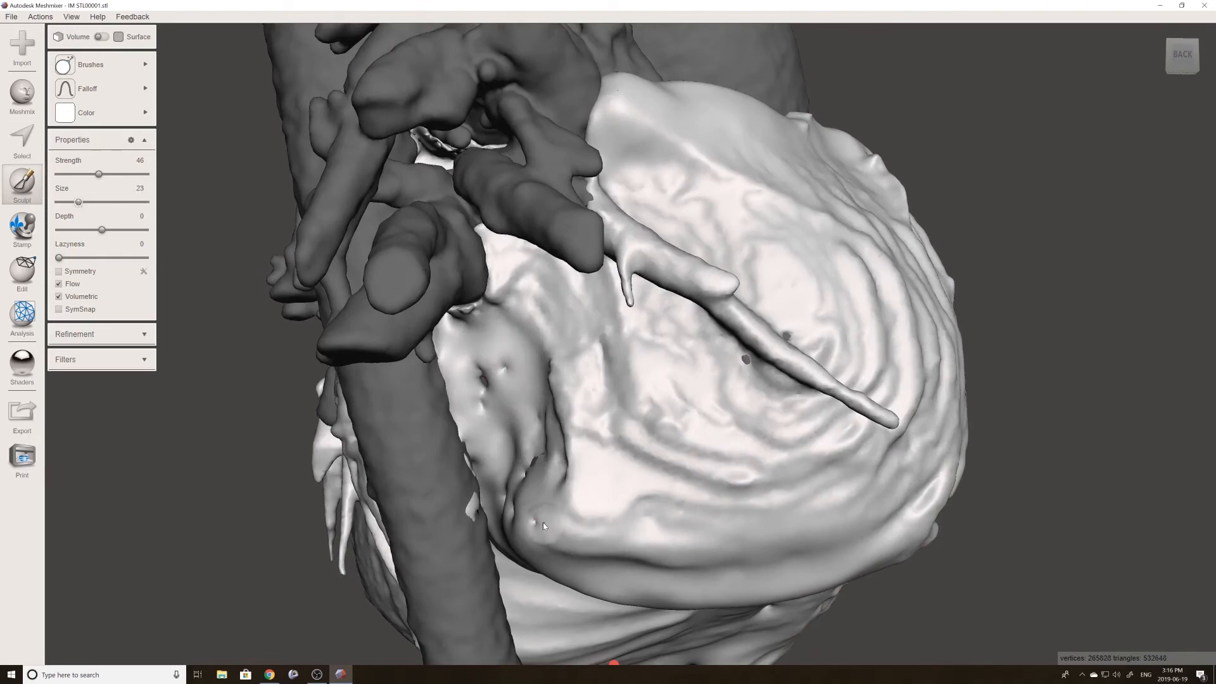
left_click_drag(542, 525, 526, 522)
- Fill the remaining back holes near the descending vessel and below the thin surface branch with the Draw brush
right_click_drag(527, 521, 621, 437)
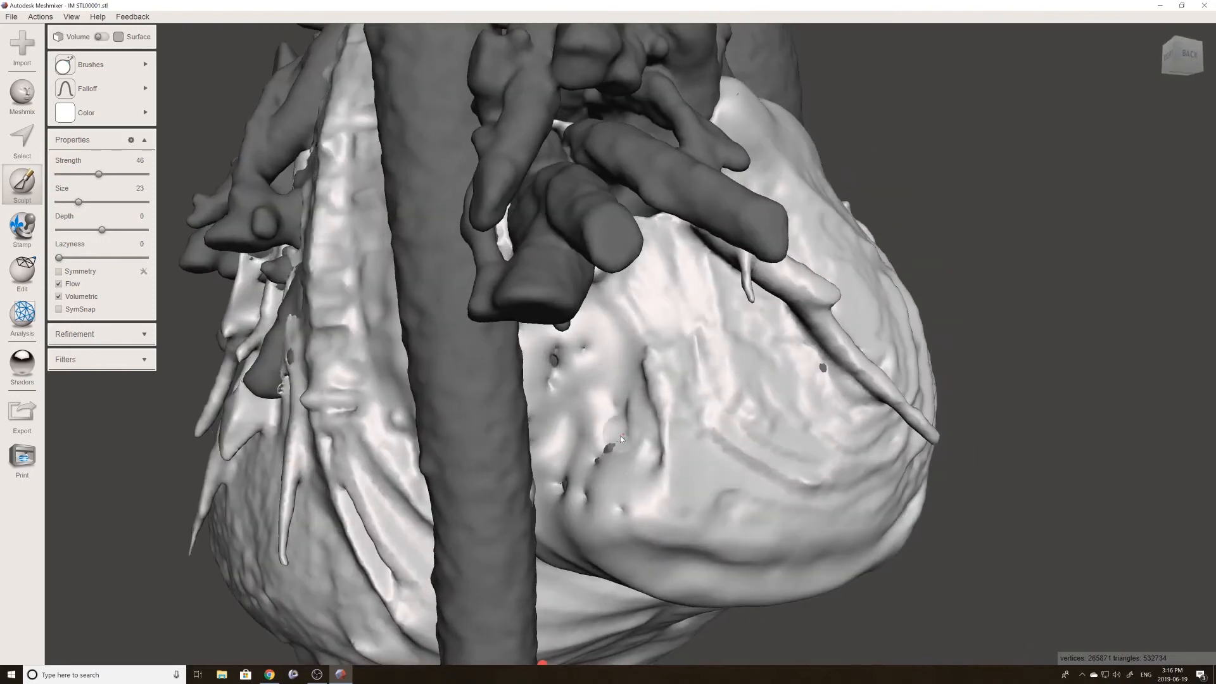
left_click_drag(563, 380, 553, 363)
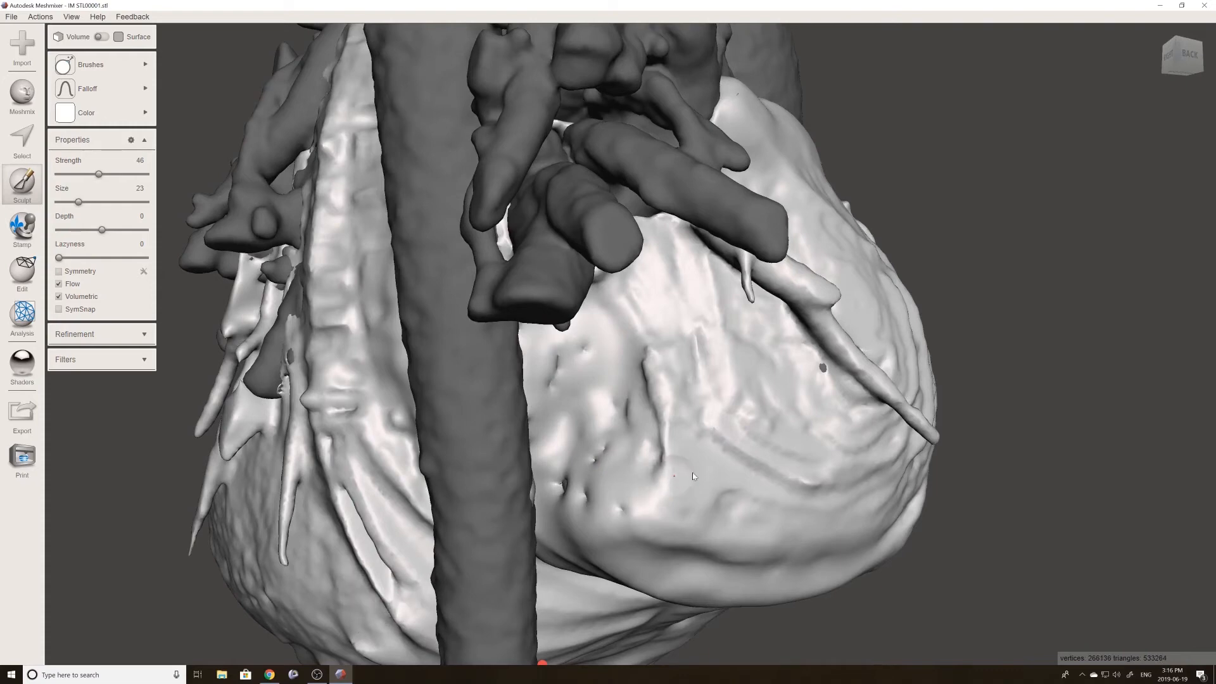
left_click(826, 373)
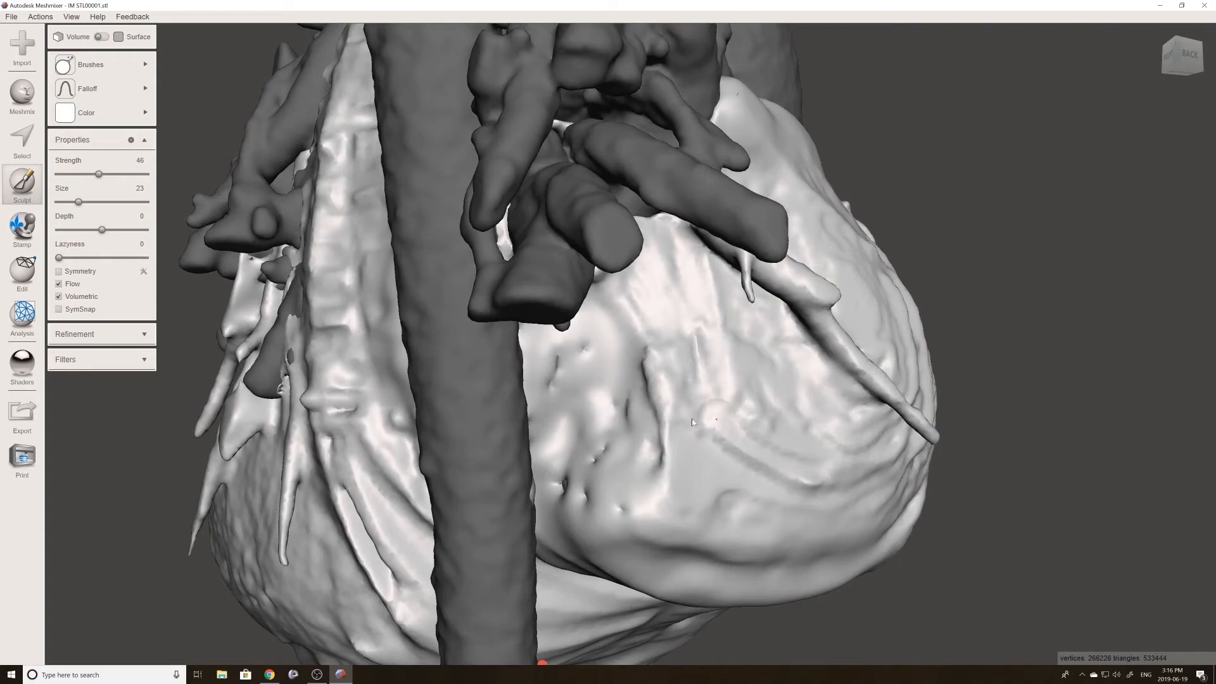
- Fill the two small holes near the myocardium's upper edge on the left side with the Draw brush
right_click_drag(848, 457, 566, 481)
scroll(770, 280, "down", 1)
mouse_move(864, 276)
right_mouse_down()
mouse_move(768, 330)
mouse_move(856, 296)
right_mouse_up()
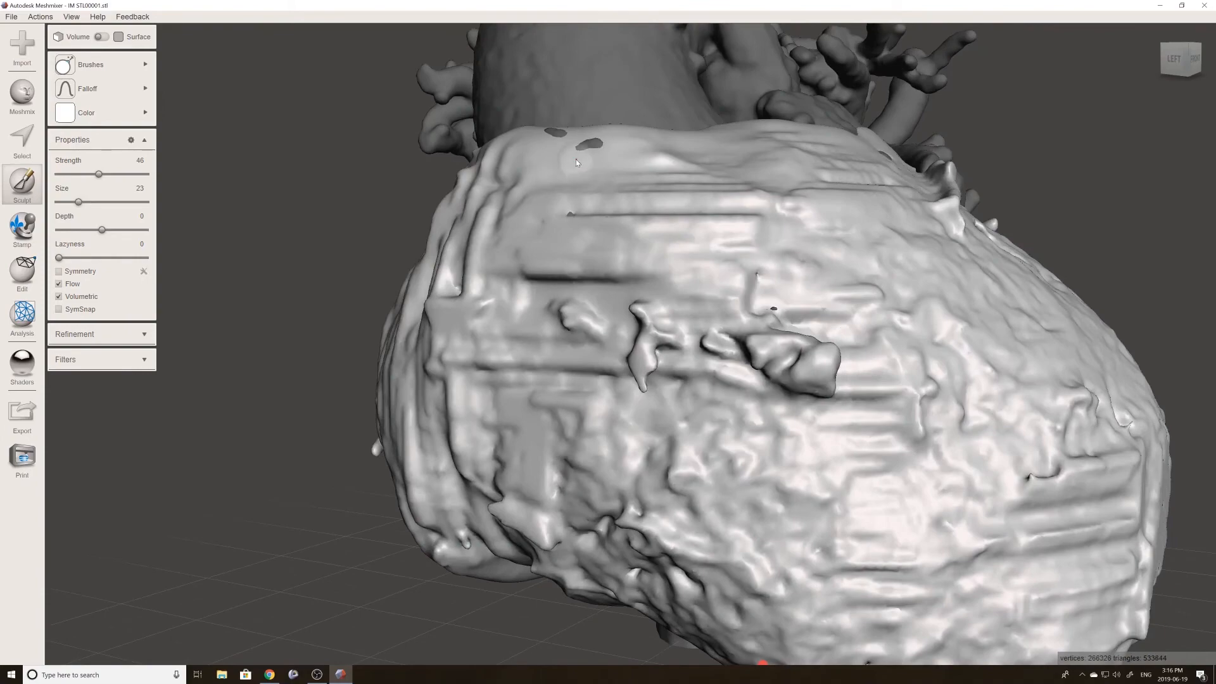
left_click_drag(579, 154, 546, 131)
right_click_drag(575, 139, 568, 319)
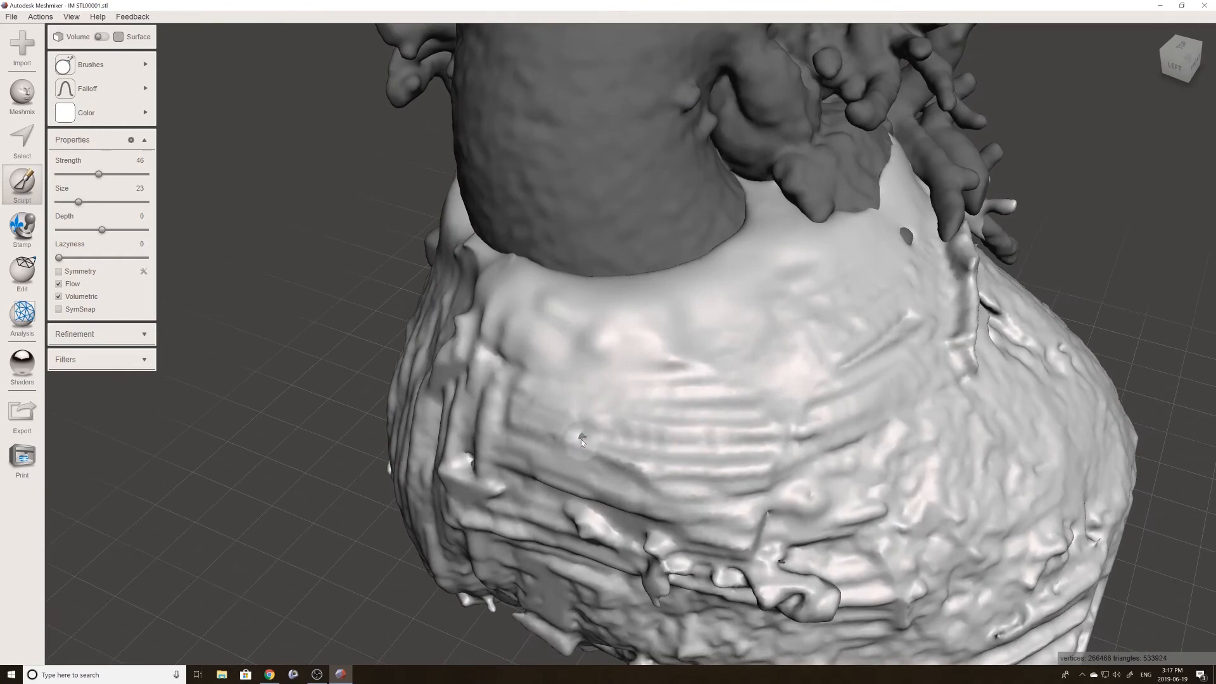
- Smooth the small spikes protruding from the myocardium's left side with the ShrinkSmooth brush at strength 50 and size 23
mouse_move(619, 490)
right_mouse_down()
mouse_move(648, 517)
mouse_move(638, 509)
right_mouse_up()
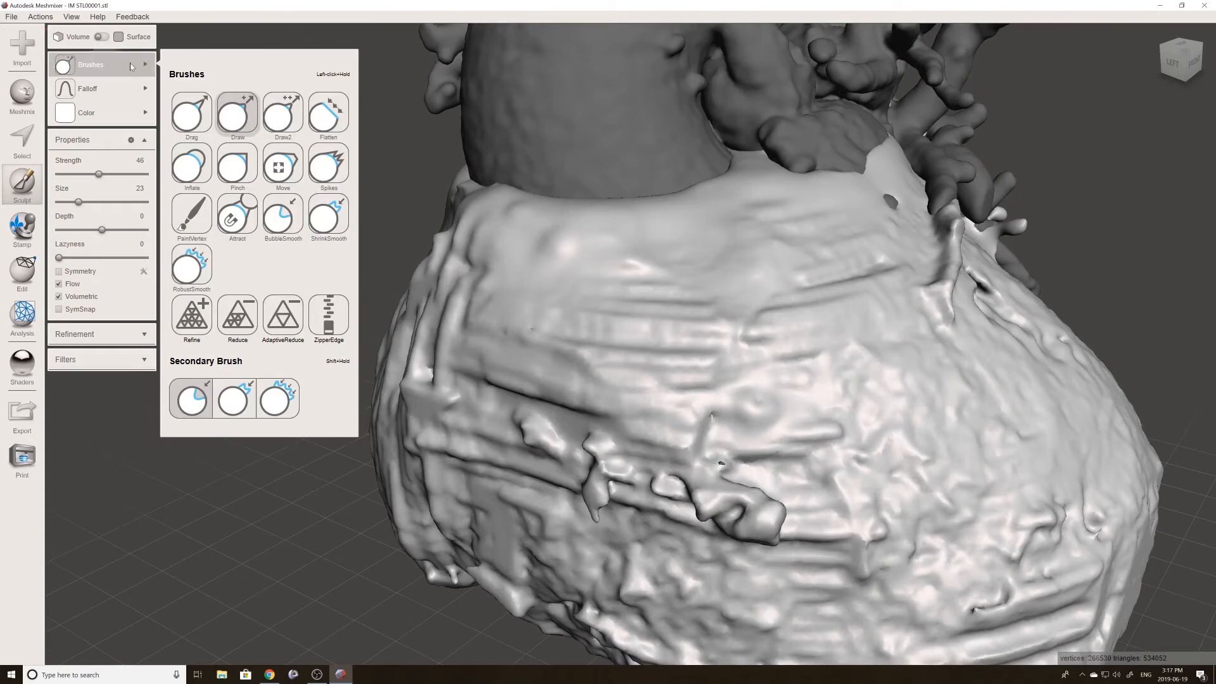
left_click(329, 218)
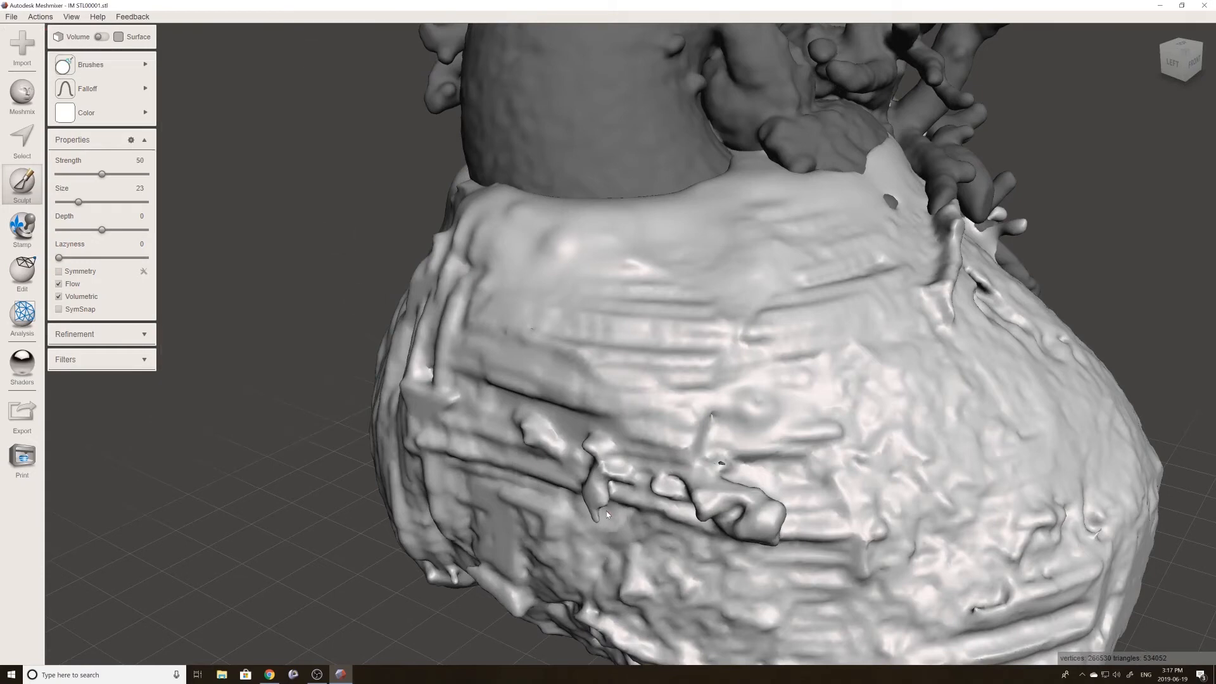
mouse_move(607, 510)
left_mouse_down()
mouse_move(592, 497)
mouse_move(595, 516)
mouse_move(636, 513)
left_mouse_up()
right_click_drag(637, 513, 578, 473)
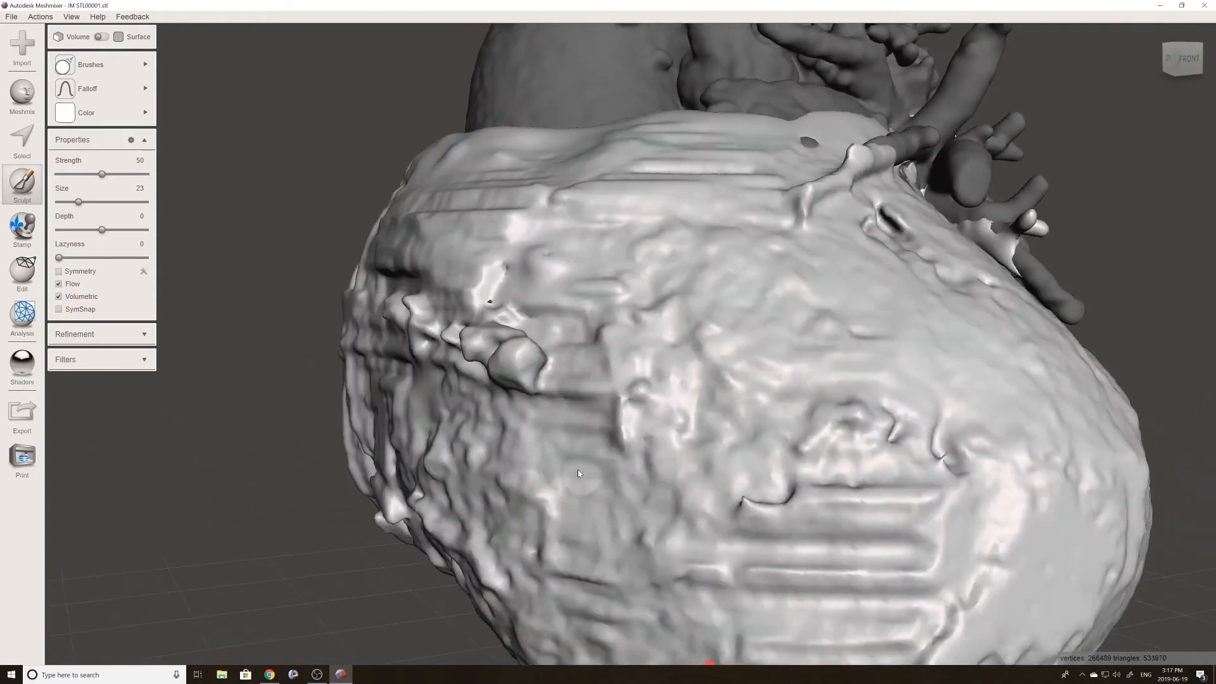
right_click_drag(530, 374, 491, 386)
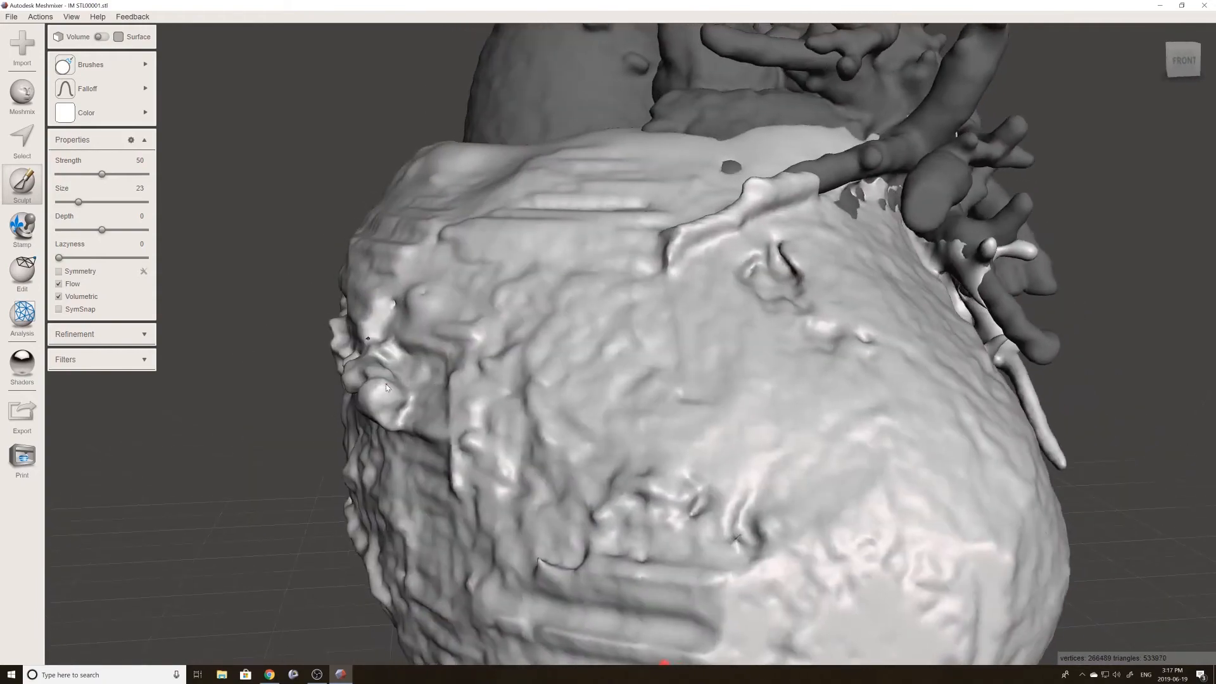
right_click_drag(371, 393, 564, 384)
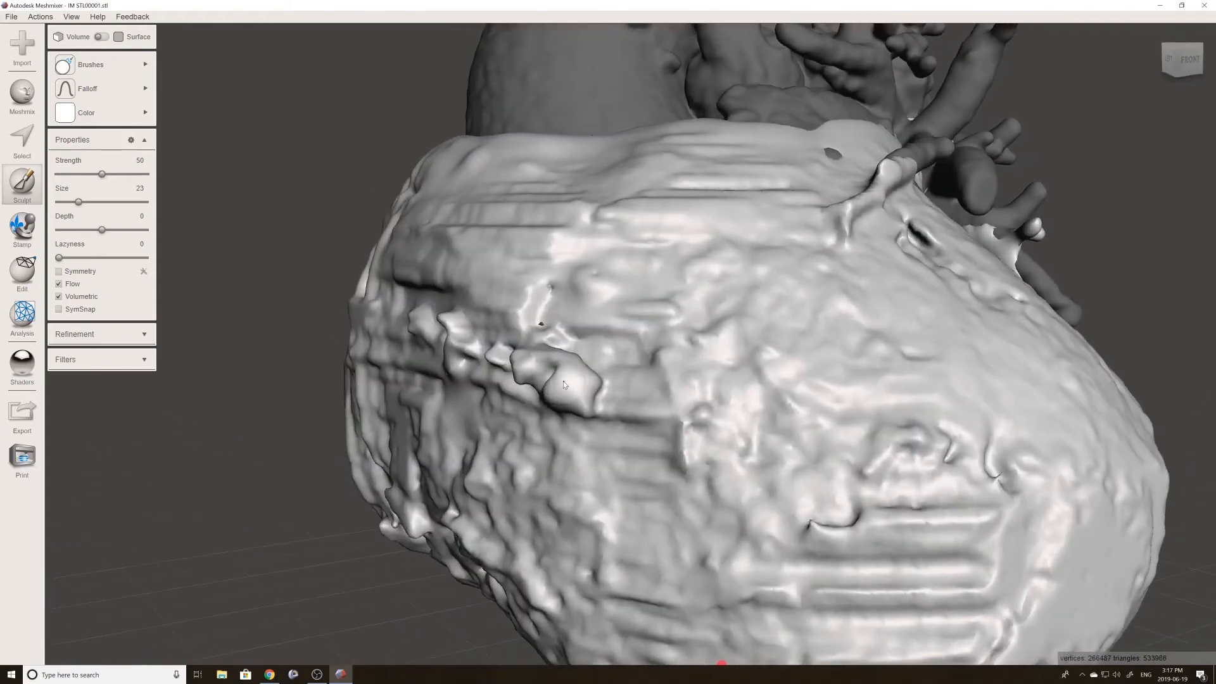
- Try to flatten the large lump on the myocardium's left side with the Flatten brush
left_click(112, 64)
left_click(328, 112)
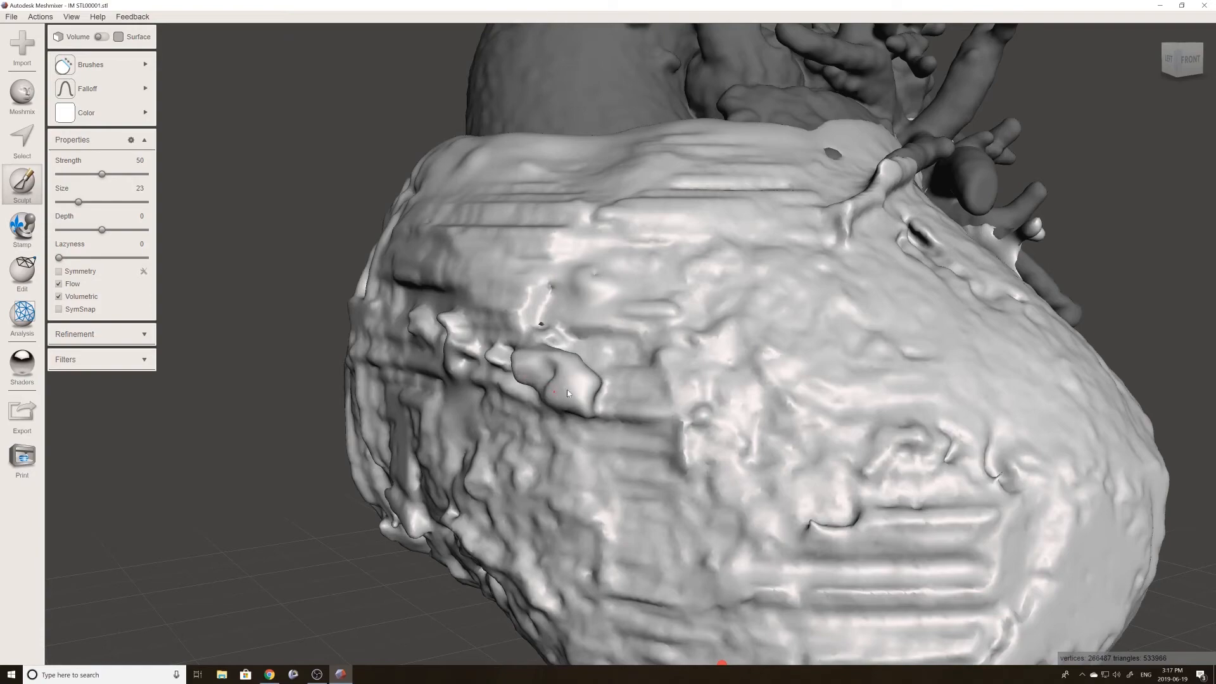
mouse_move(593, 374)
right_mouse_down()
mouse_move(386, 389)
mouse_move(450, 389)
right_mouse_up()
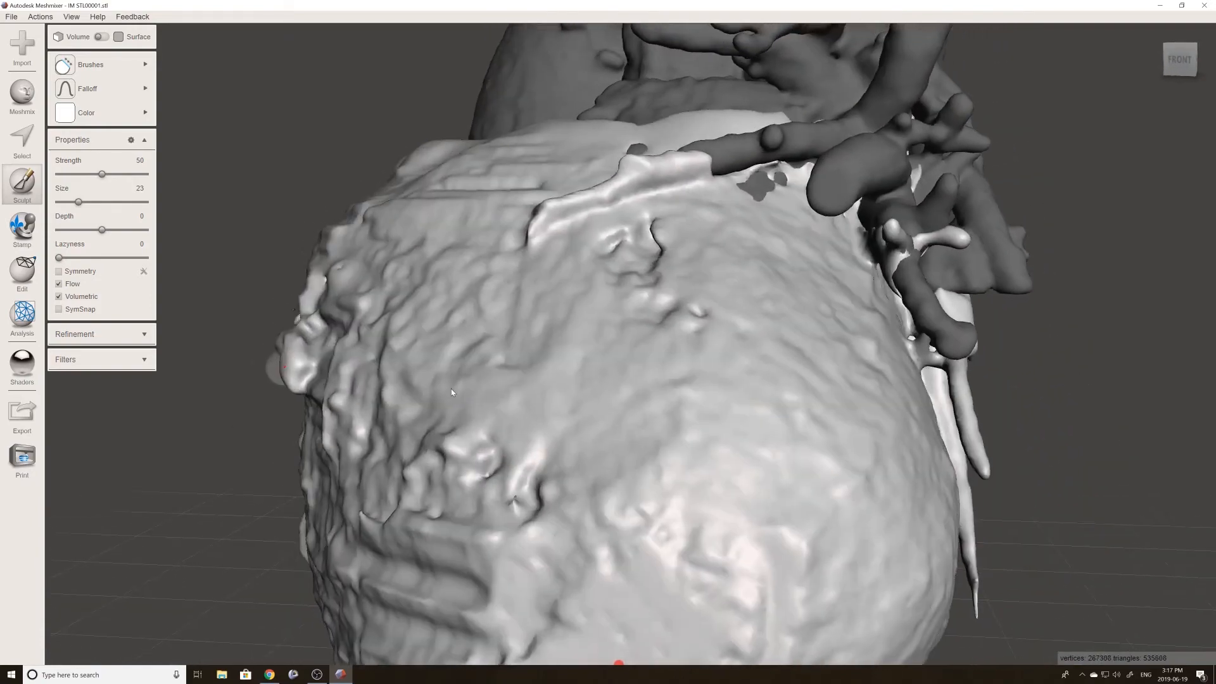
- Select the large lump and its leftover faces on the myocardium's left side with the Unwrap Brush and delete them
left_click(22, 140)
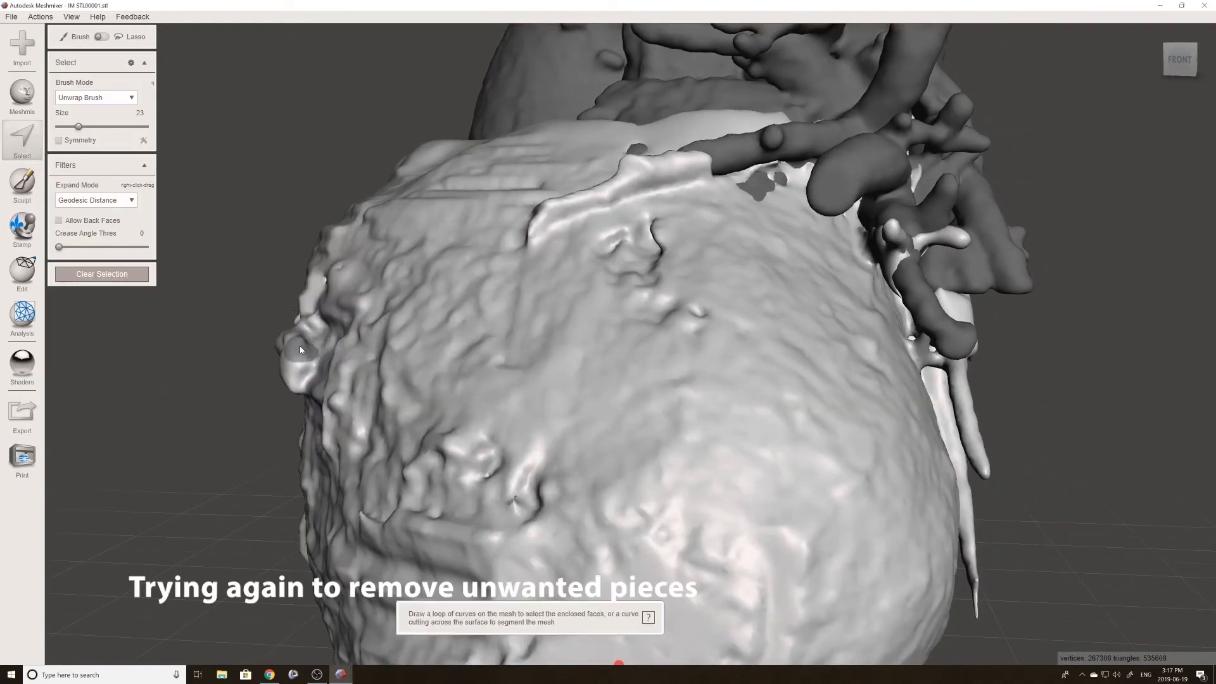
left_click_drag(298, 347, 292, 377)
right_click_drag(285, 374, 408, 380)
left_click_drag(630, 415, 577, 396)
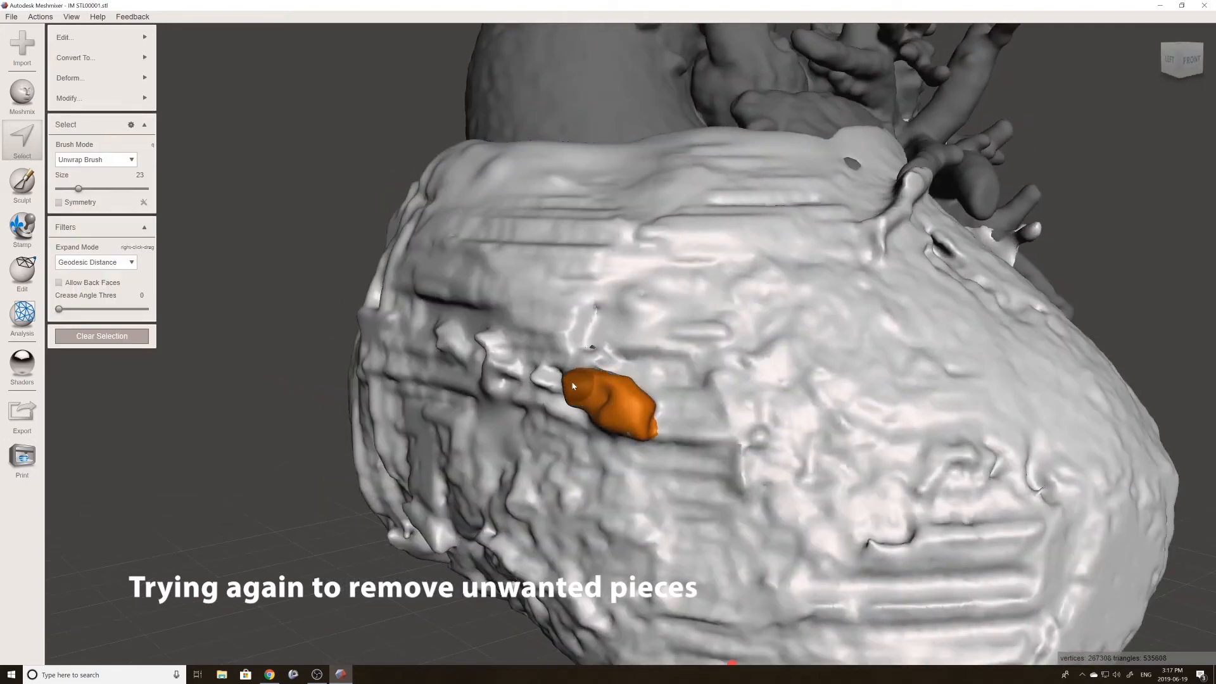
key("Delete")
left_click_drag(568, 403, 580, 412)
key("Delete")
mouse_move(582, 435)
right_mouse_down()
mouse_move(637, 405)
mouse_move(486, 443)
right_mouse_up()
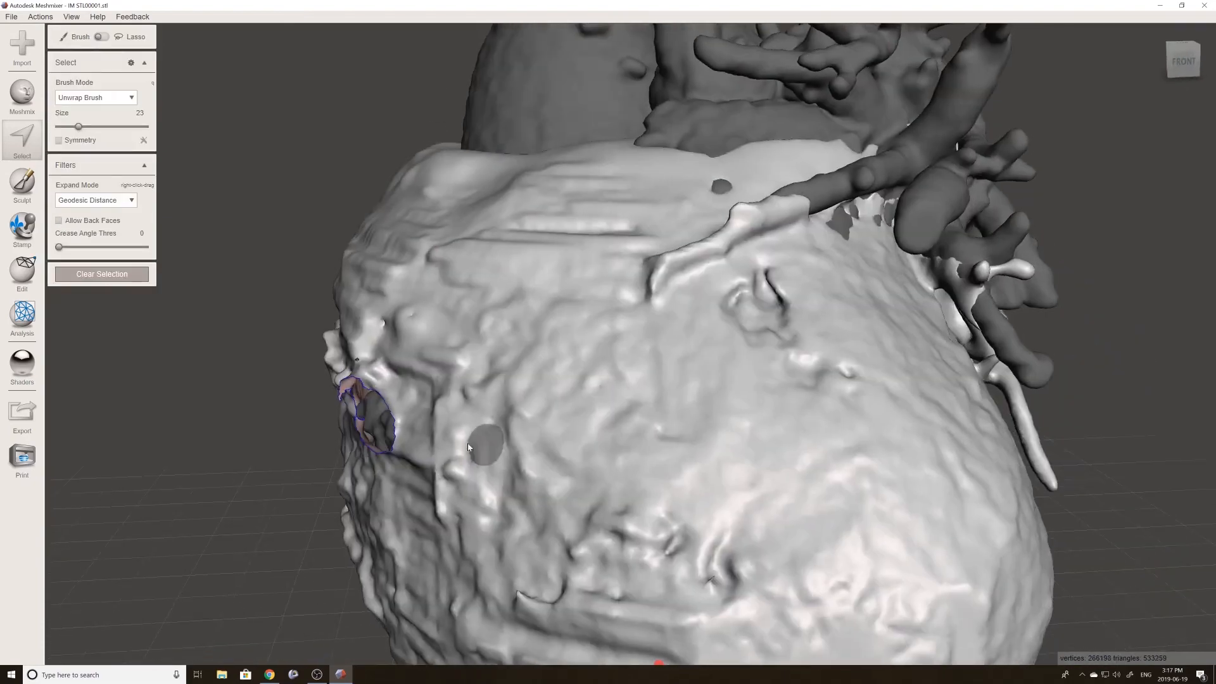
- Repair the hole left by the deleted lump with the Inspector, using Flat Fill
left_click(22, 313)
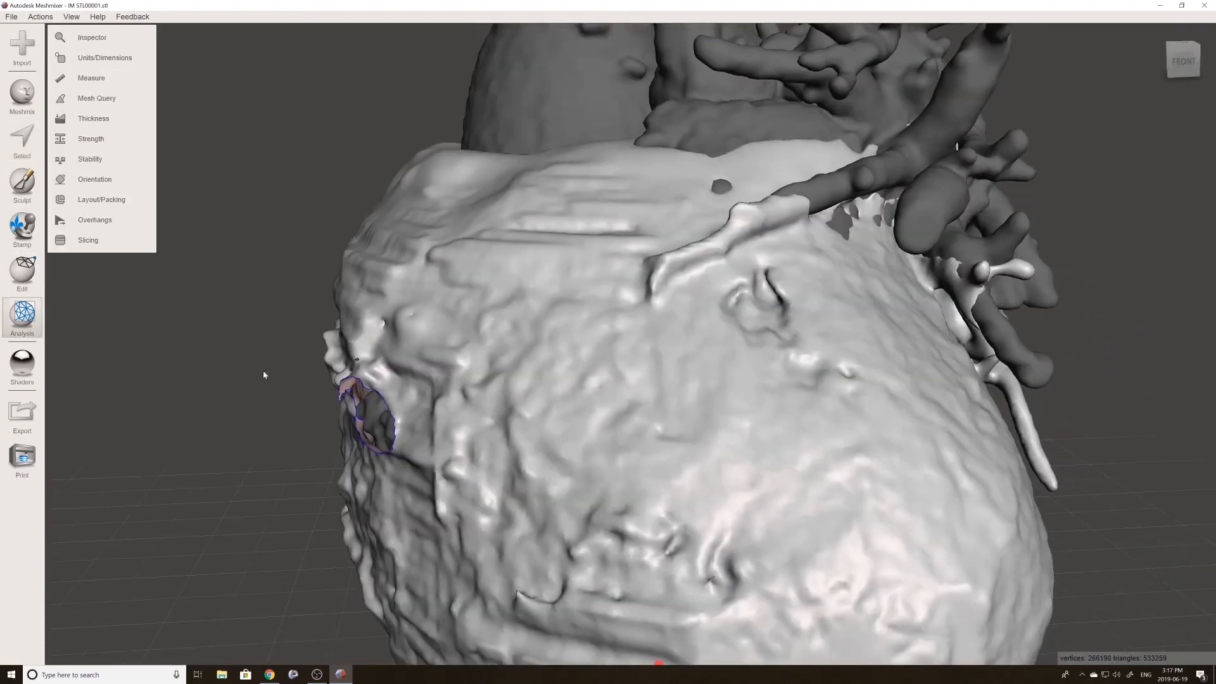
left_click(112, 33)
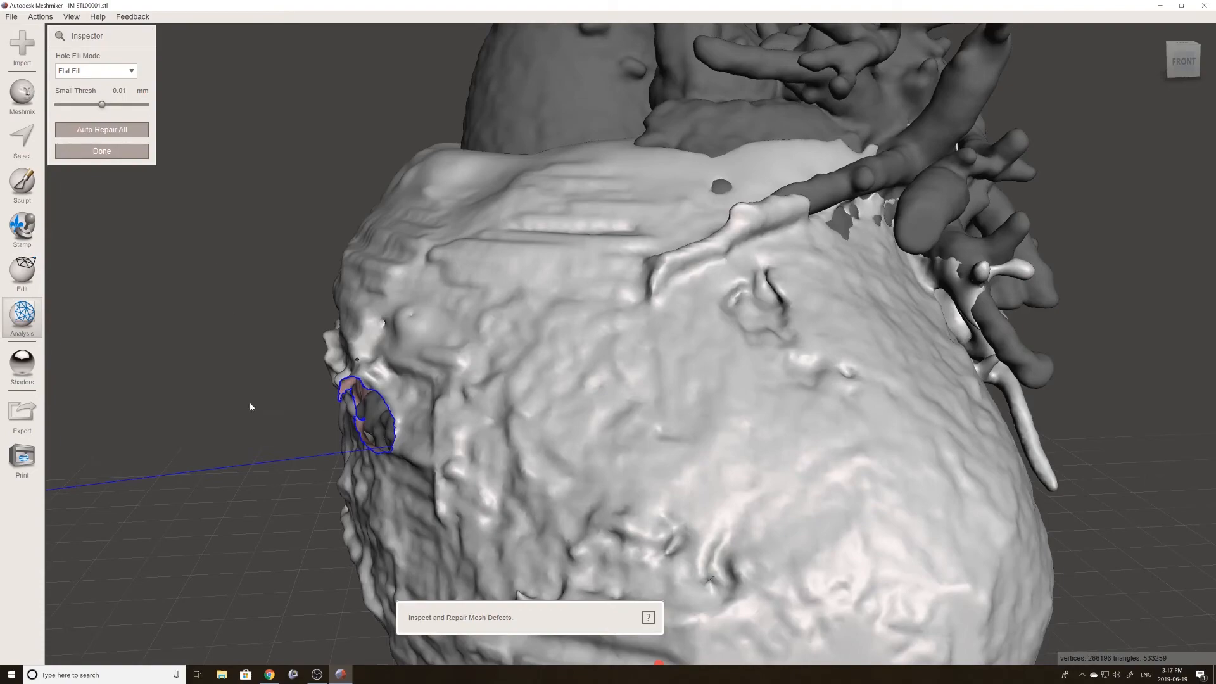
scroll(272, 414, "down", 5)
left_click(331, 415)
scroll(546, 423, "up", 3)
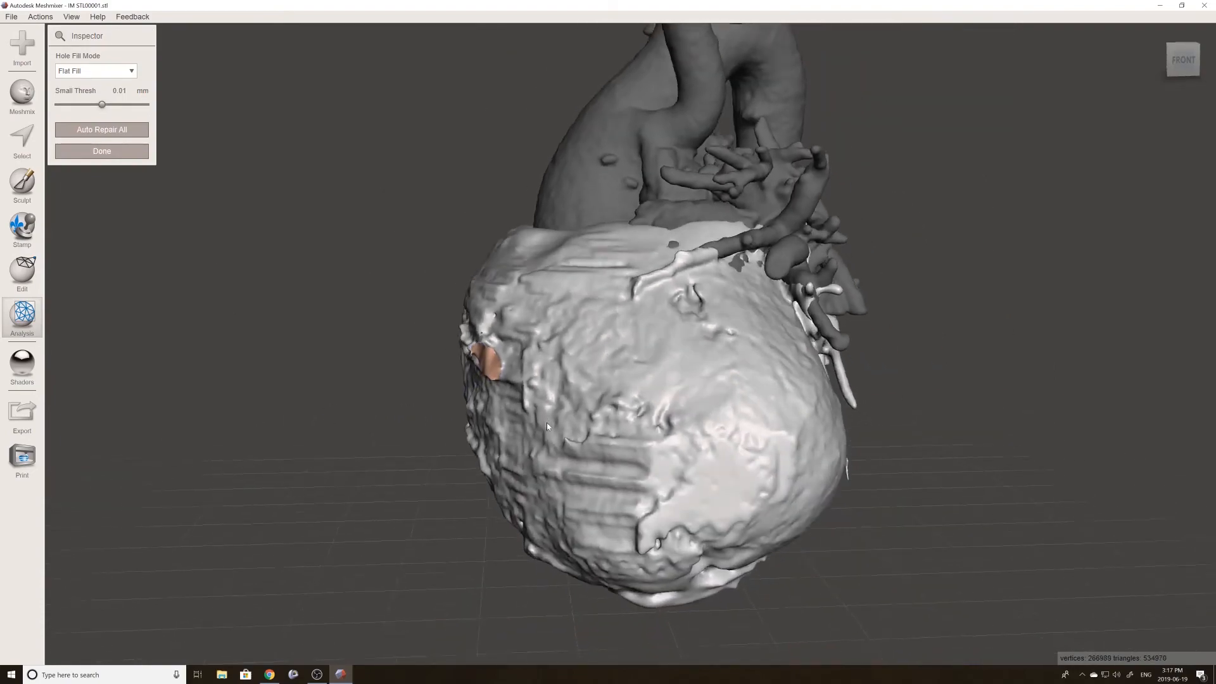
right_click_drag(546, 423, 684, 392)
scroll(730, 340, "up", 4)
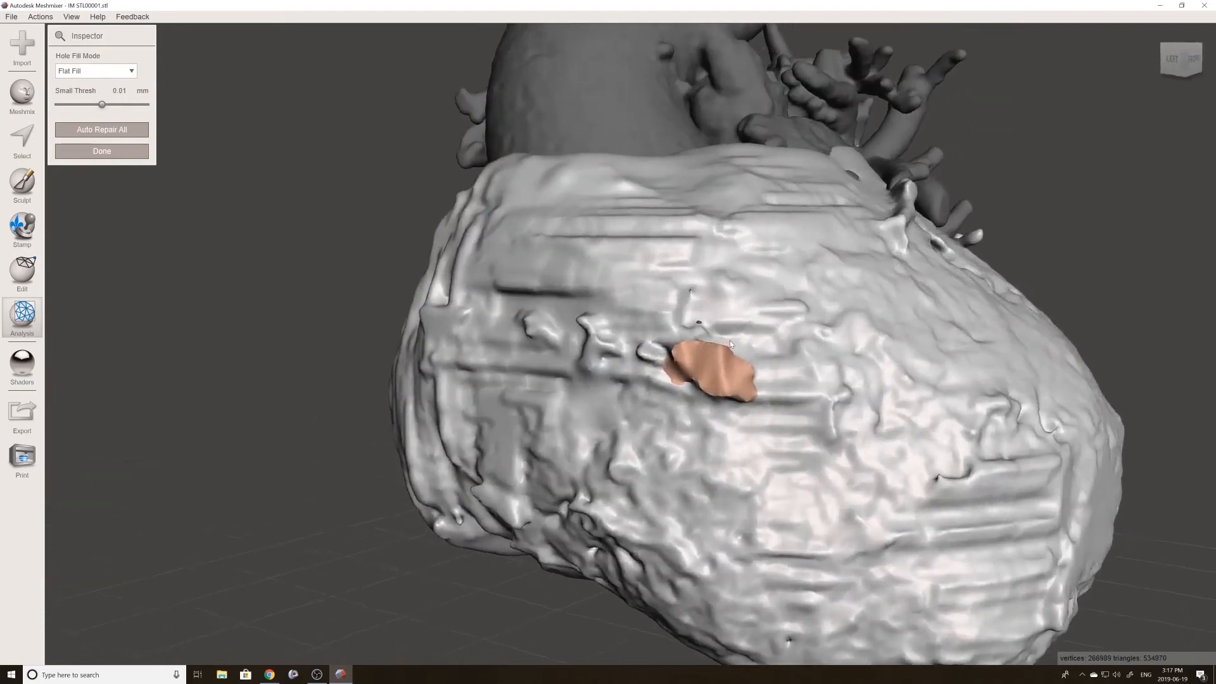
right_click_drag(729, 340, 714, 367)
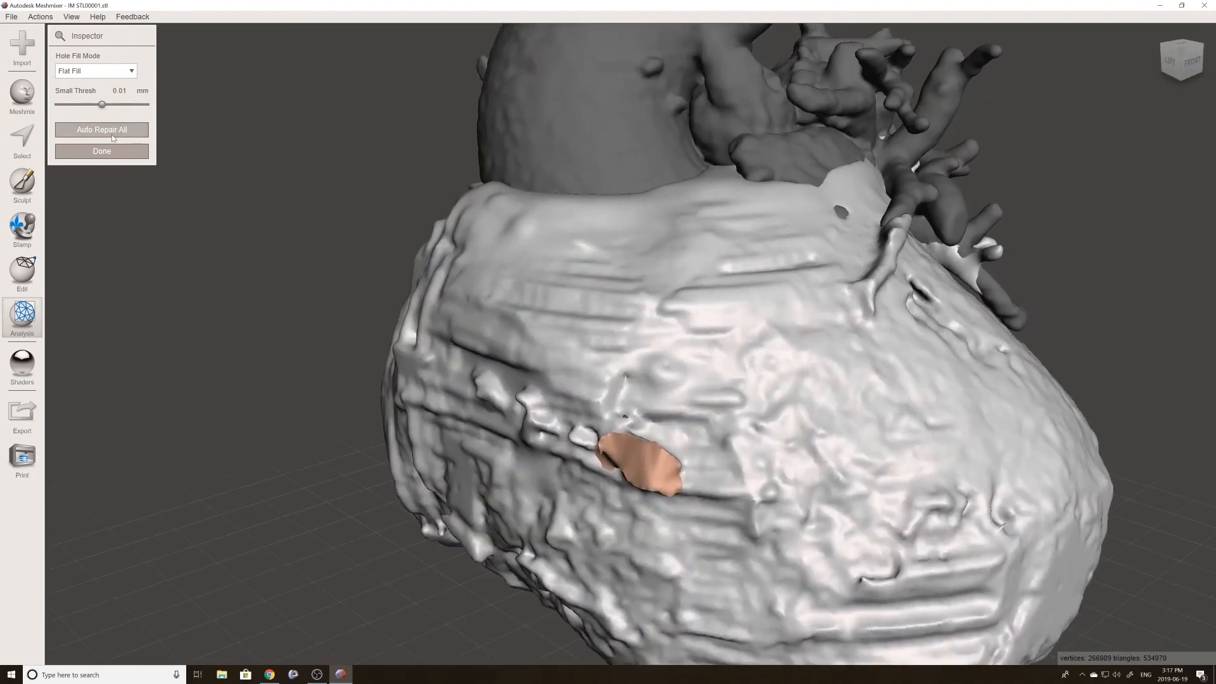
left_click(102, 151)
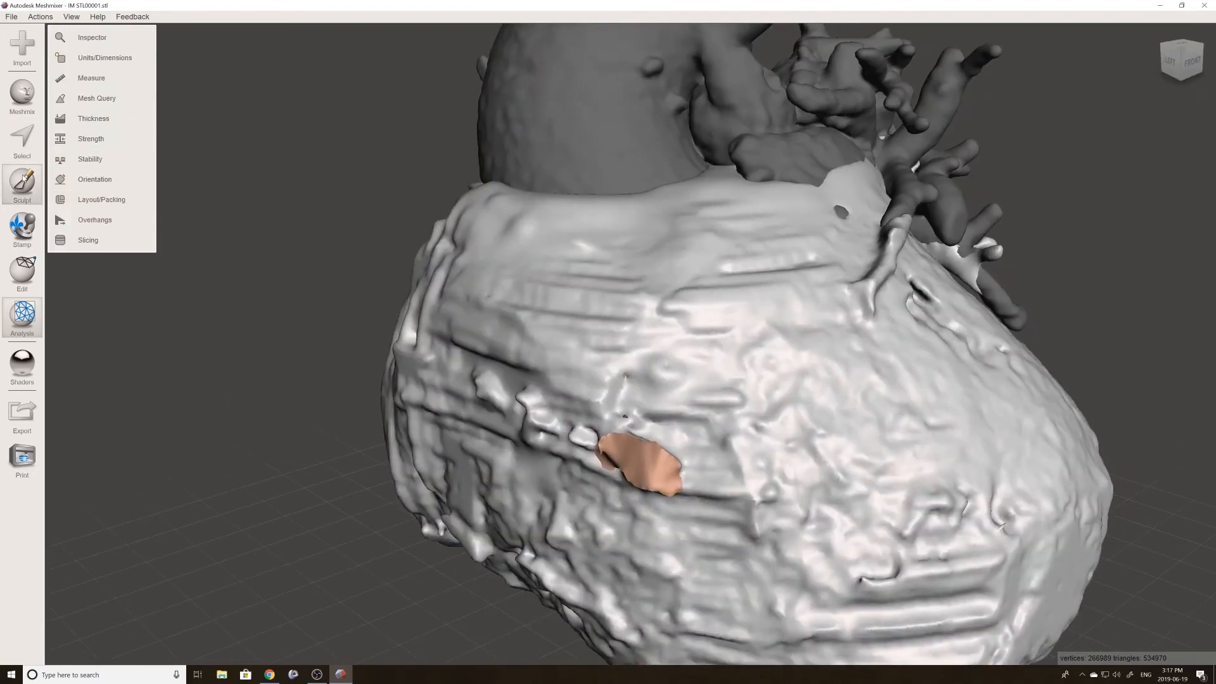
- Flatten the filled patch and its surrounding edges on the left side with the Flatten brush at strength 50
left_click(23, 180)
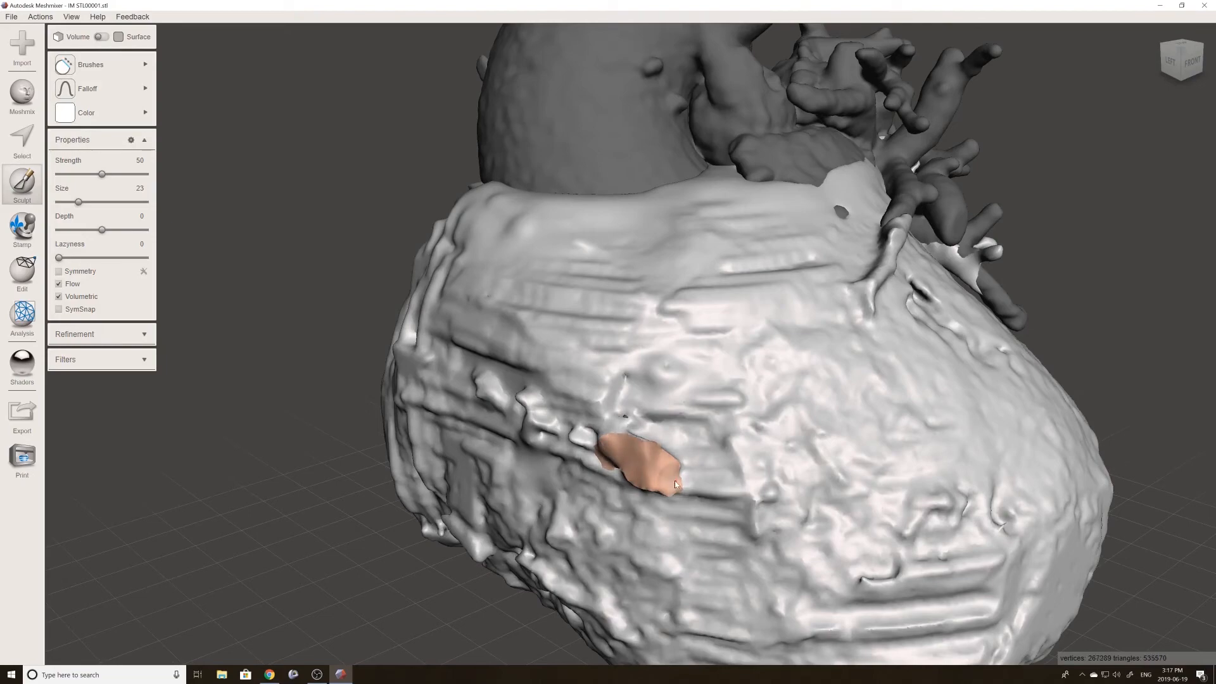
mouse_move(670, 487)
right_mouse_down()
mouse_move(651, 345)
mouse_move(626, 316)
right_mouse_up()
scroll(647, 332, "up", 2)
left_click_drag(576, 306, 555, 299)
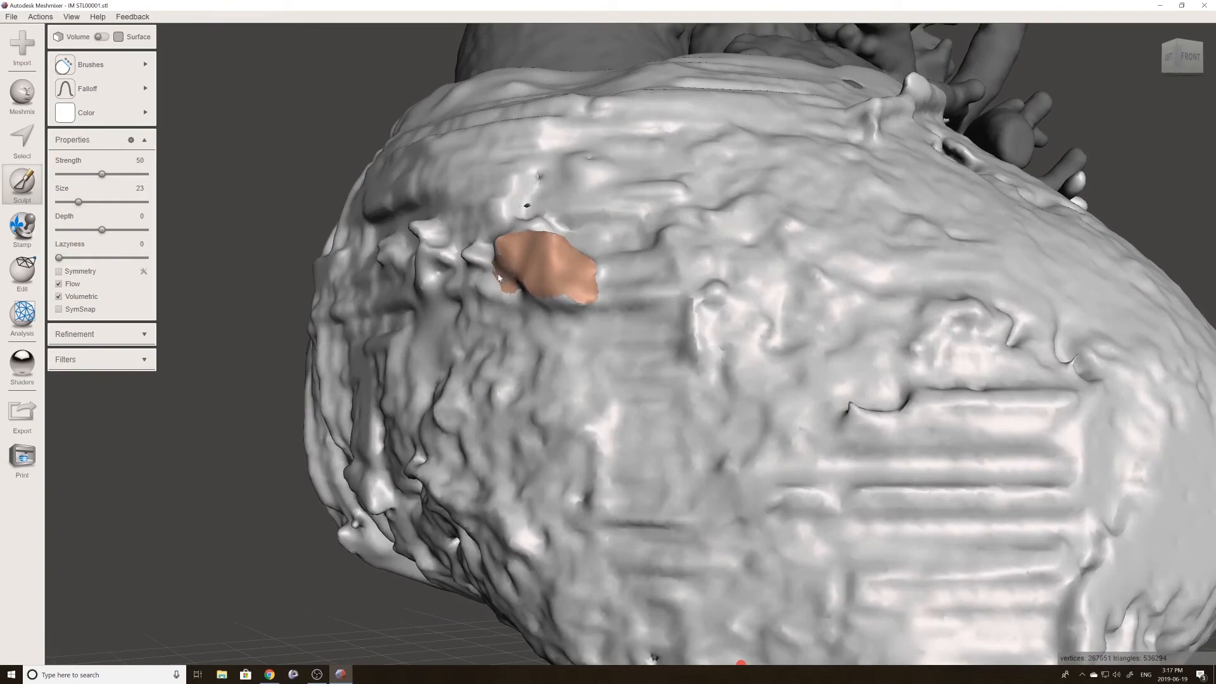
- Flatten the raised ridges and rough areas on the myocardium's lower left side
right_click_drag(372, 559, 590, 481)
left_click_drag(582, 472, 542, 467)
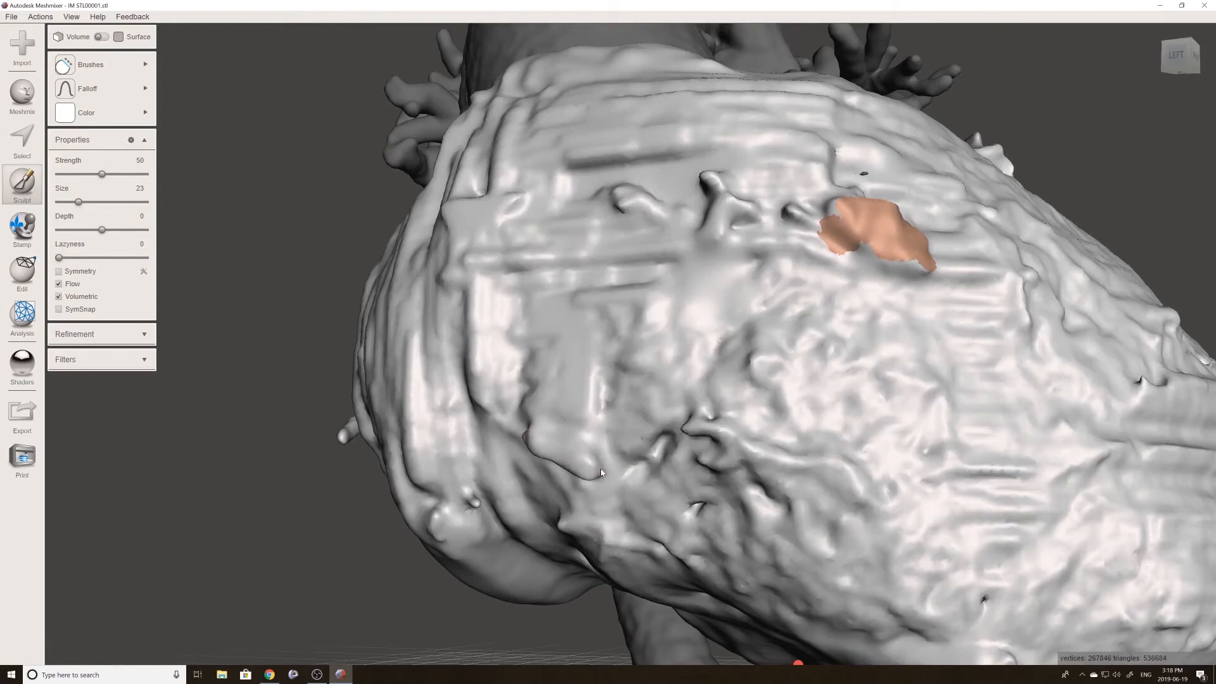
left_click_drag(693, 475, 700, 494)
- Flatten the horizontal ridges on the front of the myocardium with the Flatten brush
scroll(797, 508, "down", 4)
mouse_move(797, 508)
right_mouse_down()
mouse_move(632, 523)
mouse_move(587, 424)
mouse_move(587, 444)
right_mouse_up()
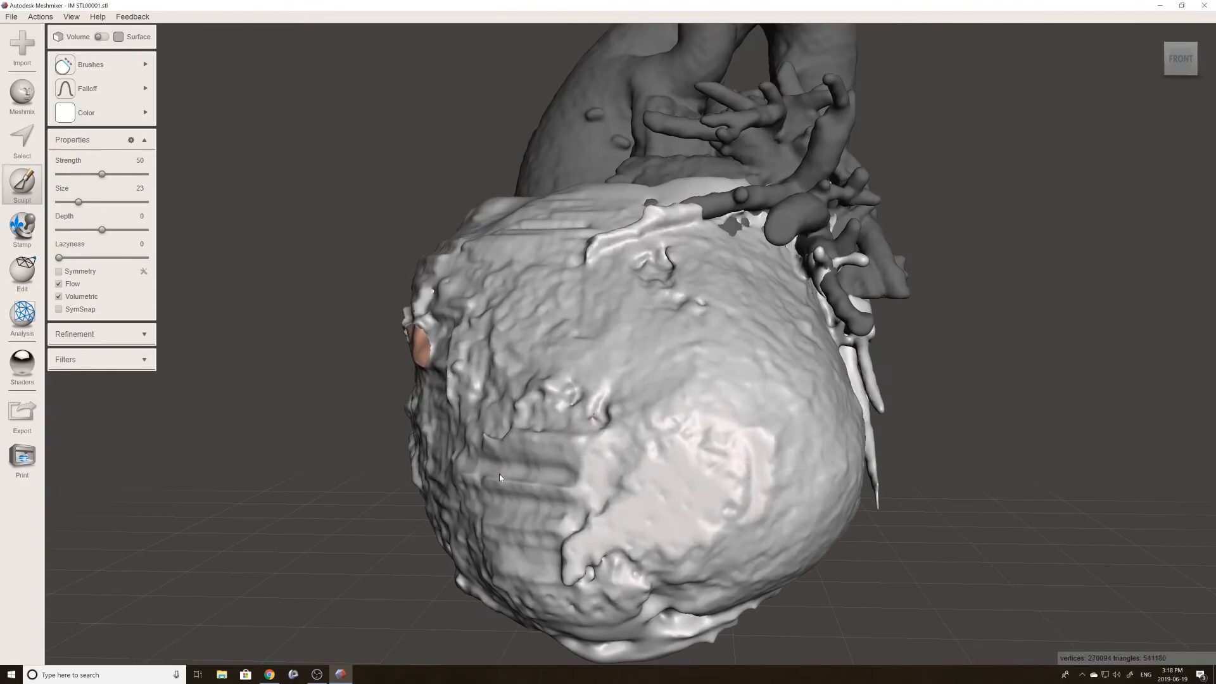
left_click(99, 64)
left_click(332, 114)
left_click_drag(510, 489, 559, 490)
- Change the sculpting brush, set its strength to 57, and touch up the surface below the front ridges
mouse_move(112, 112)
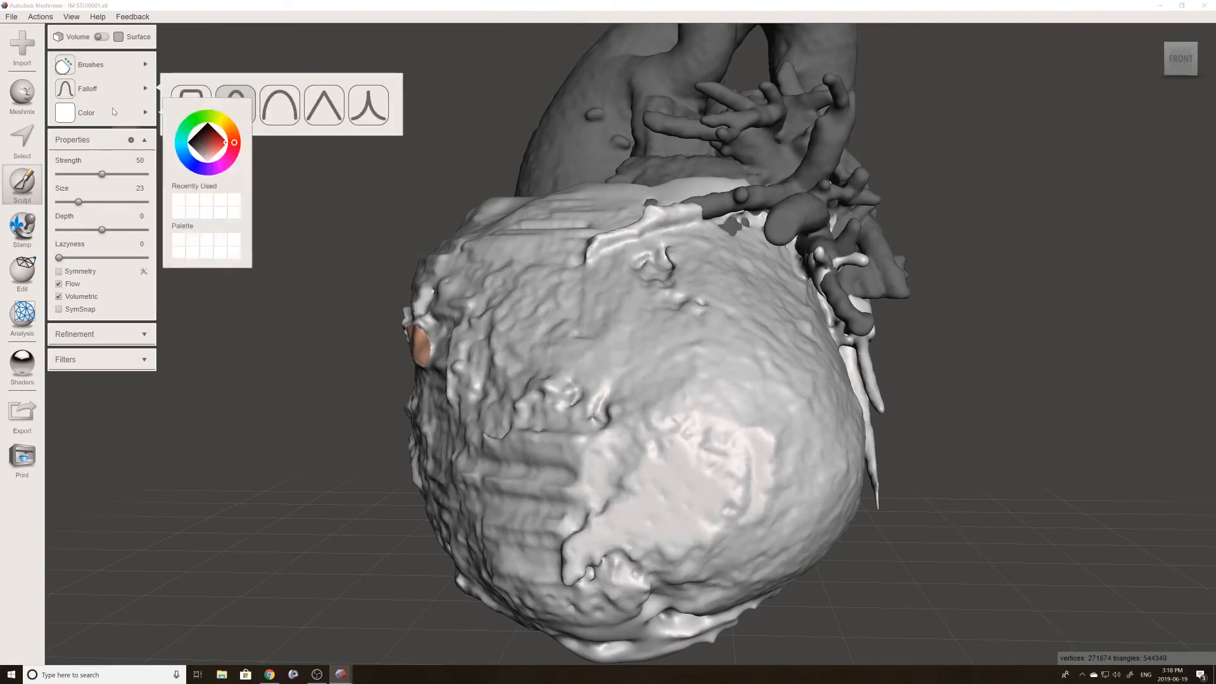
left_click(109, 174)
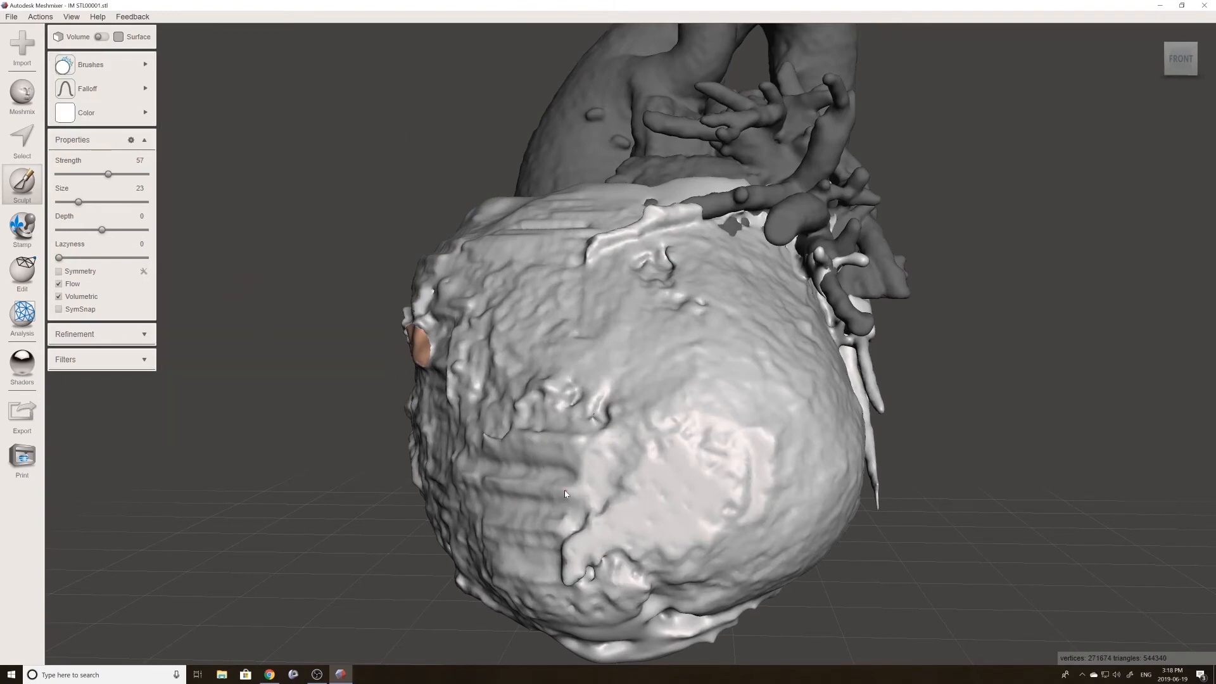
right_click_drag(518, 488, 546, 446)
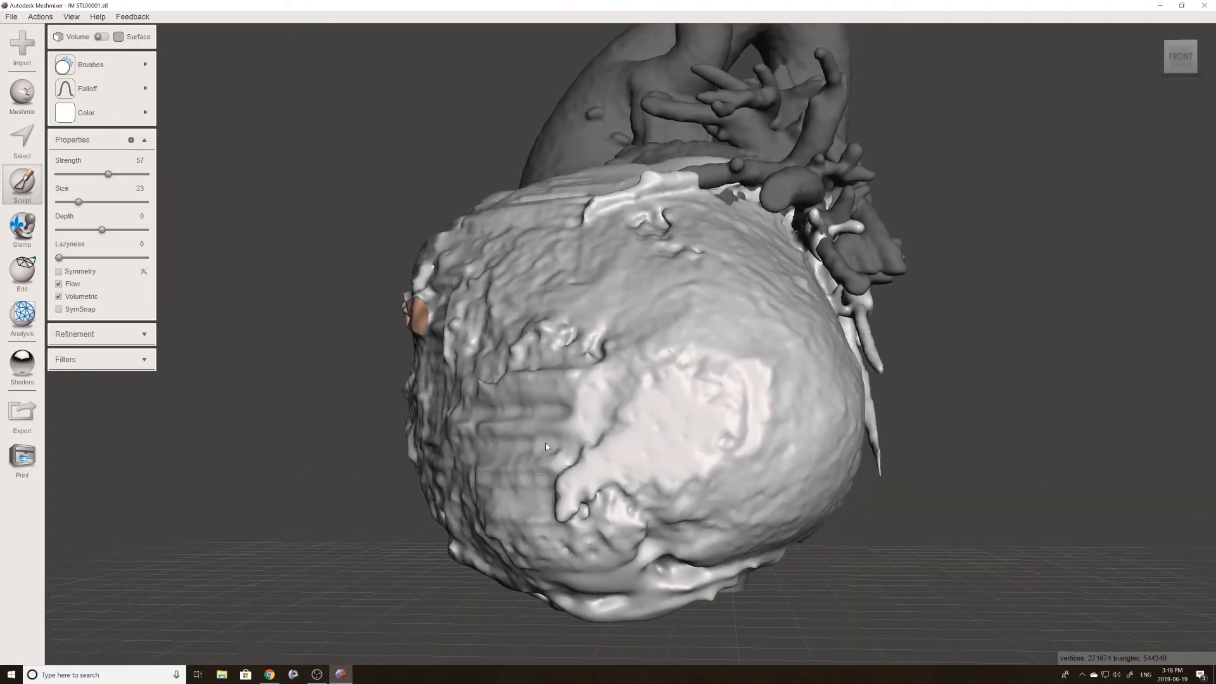
scroll(551, 437, "up", 4)
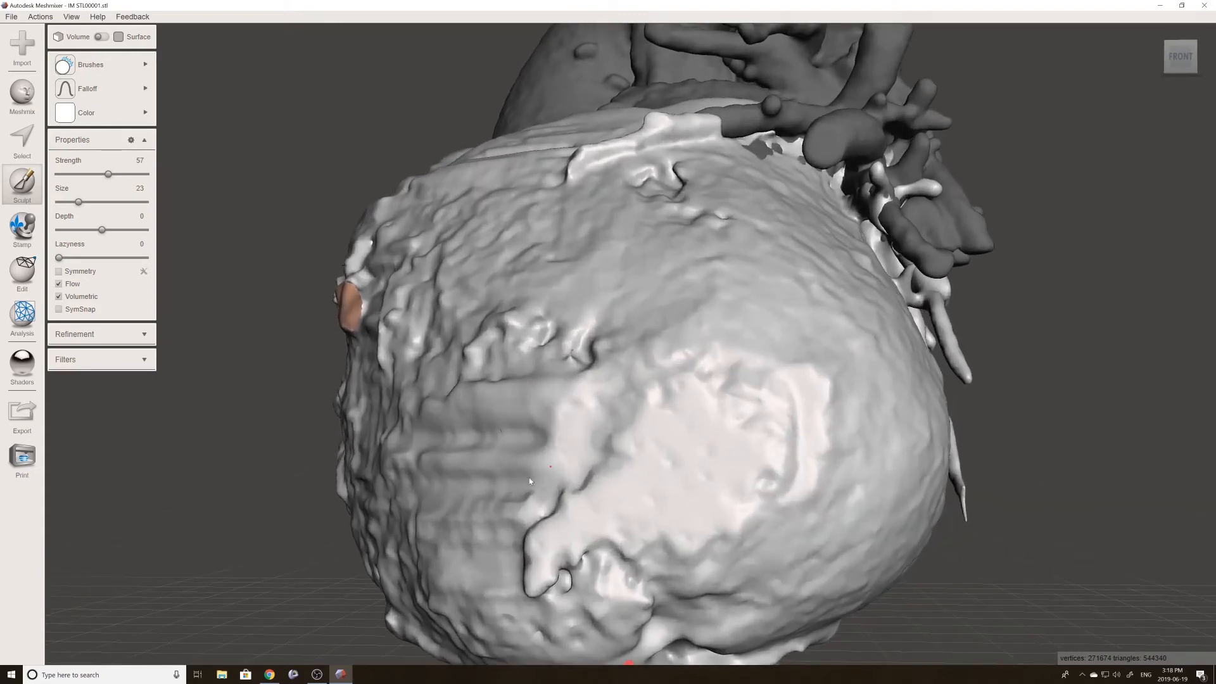
left_click(516, 513)
- Examine the sculpted heart from the back, left side and front for remaining holes and stray pieces
mouse_move(550, 561)
right_mouse_down()
mouse_move(888, 526)
mouse_move(506, 516)
right_mouse_up()
scroll(906, 518, "down", 2)
scroll(763, 464, "down", 3)
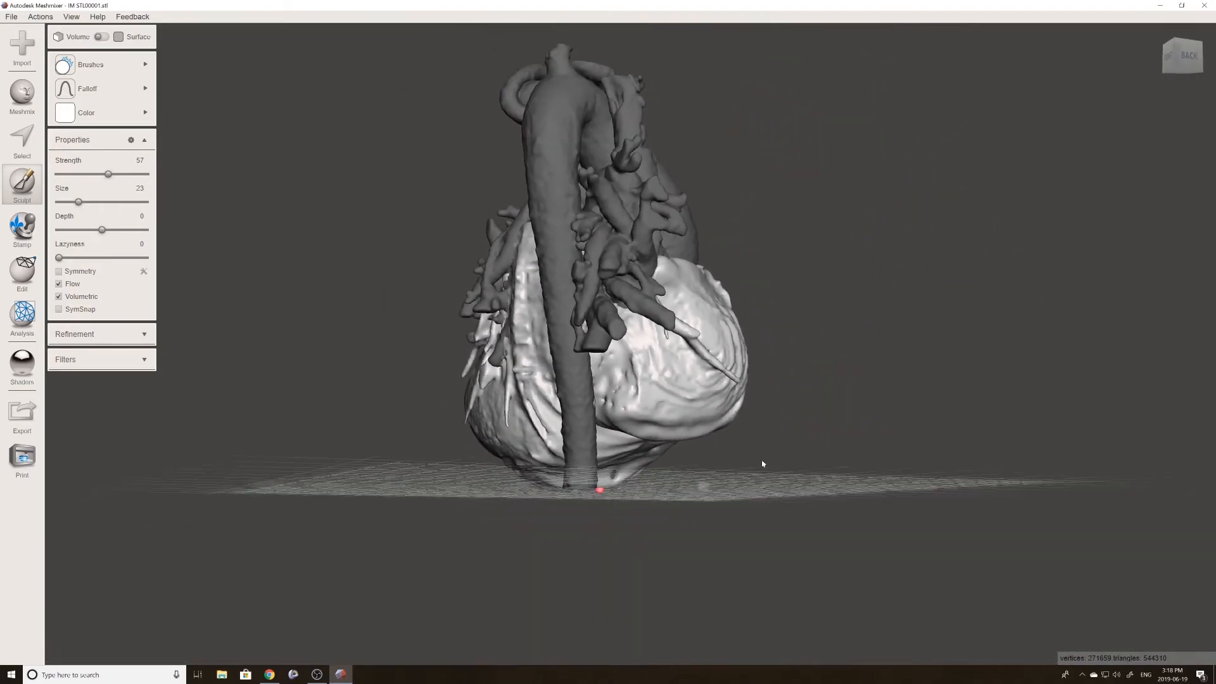
right_click_drag(762, 464, 469, 480)
right_click_drag(588, 353, 609, 352)
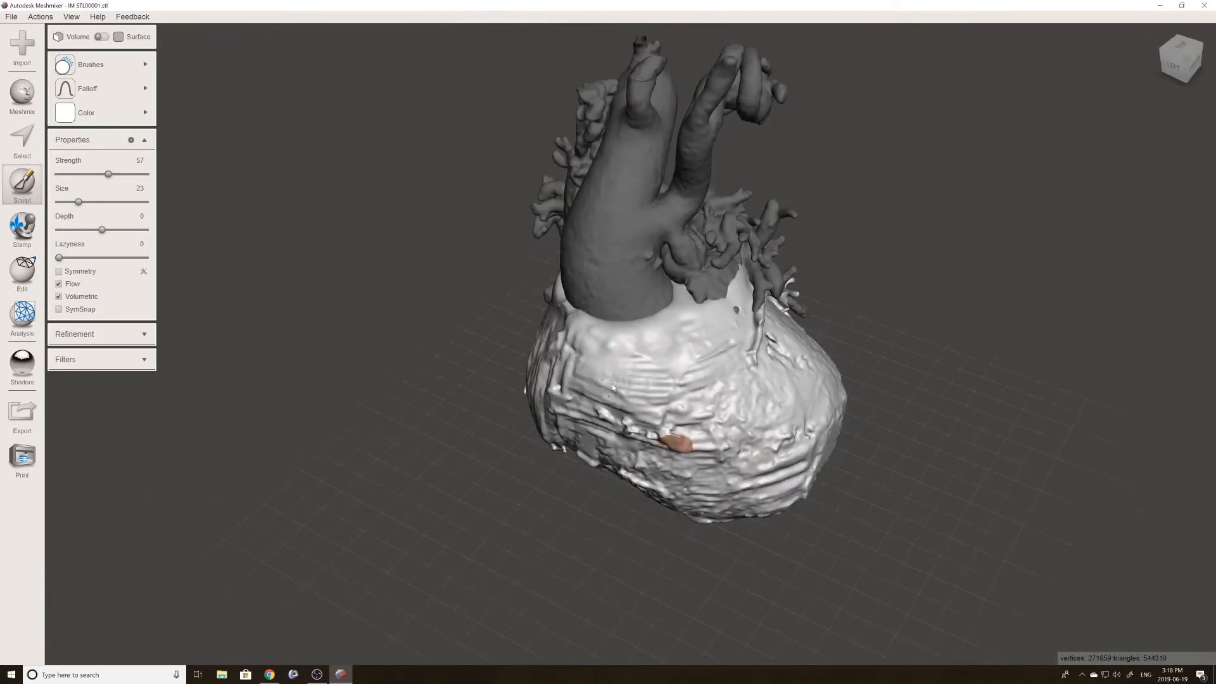
scroll(613, 351, "up", 3)
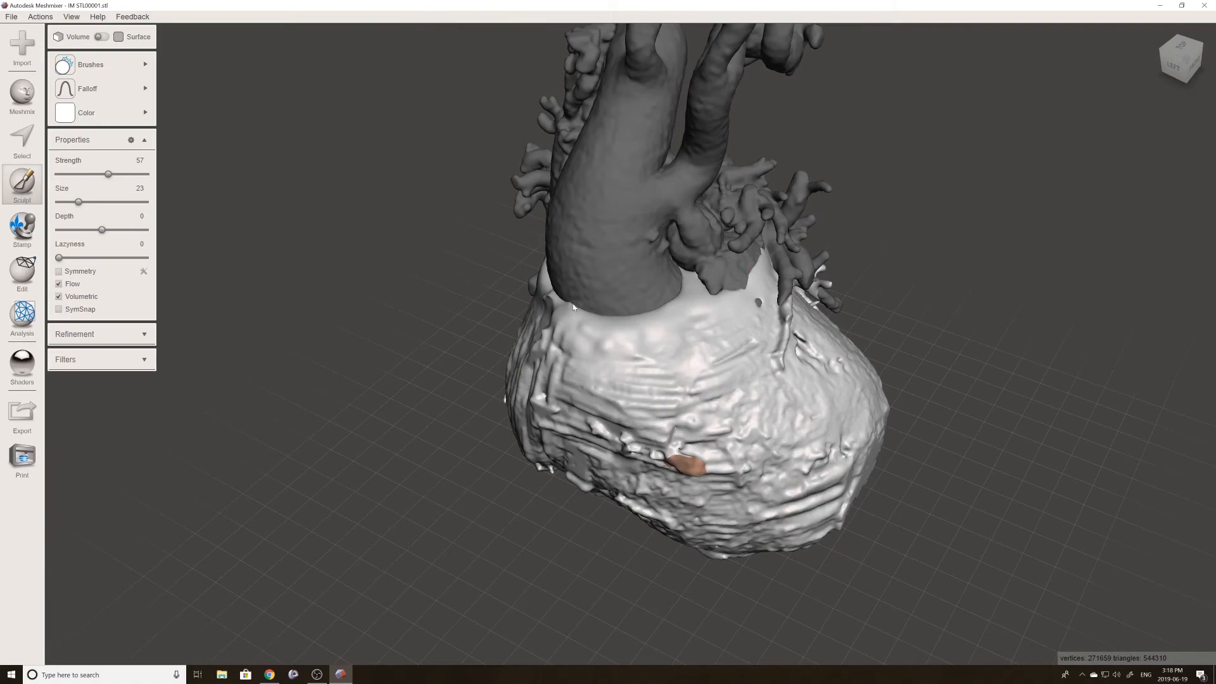
right_click_drag(504, 500, 519, 376)
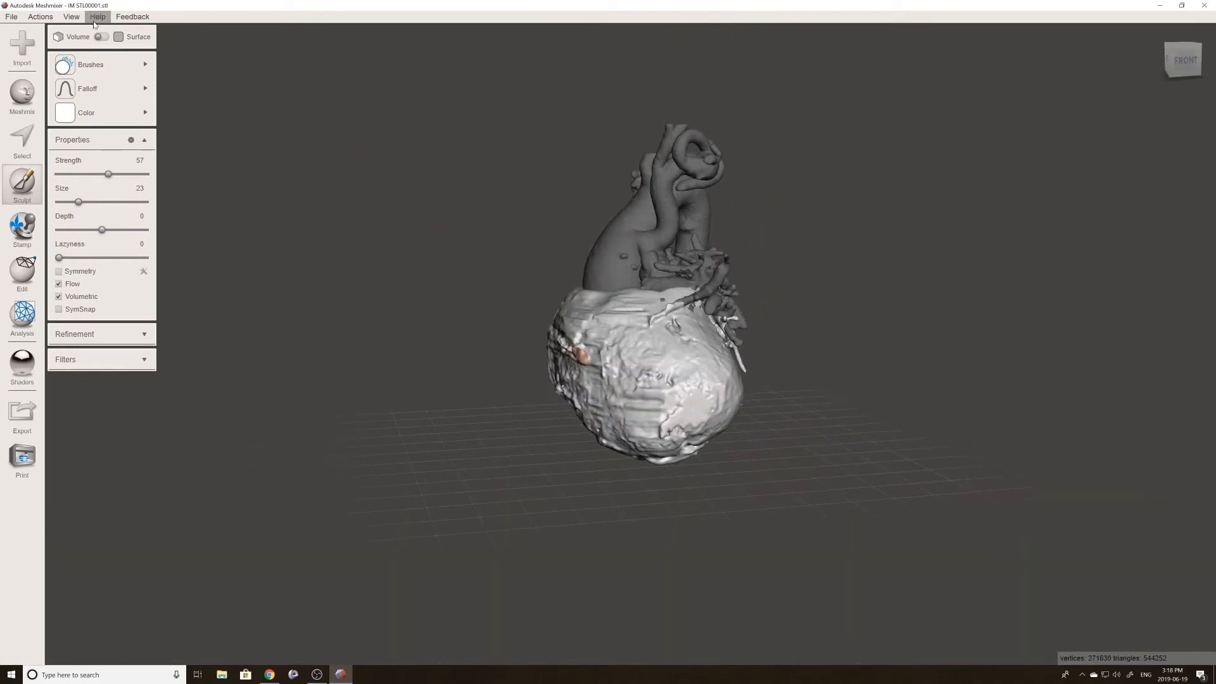
- Show the object browser and select both IM STL00001.stl and IM STL00002.stl
left_click(71, 17)
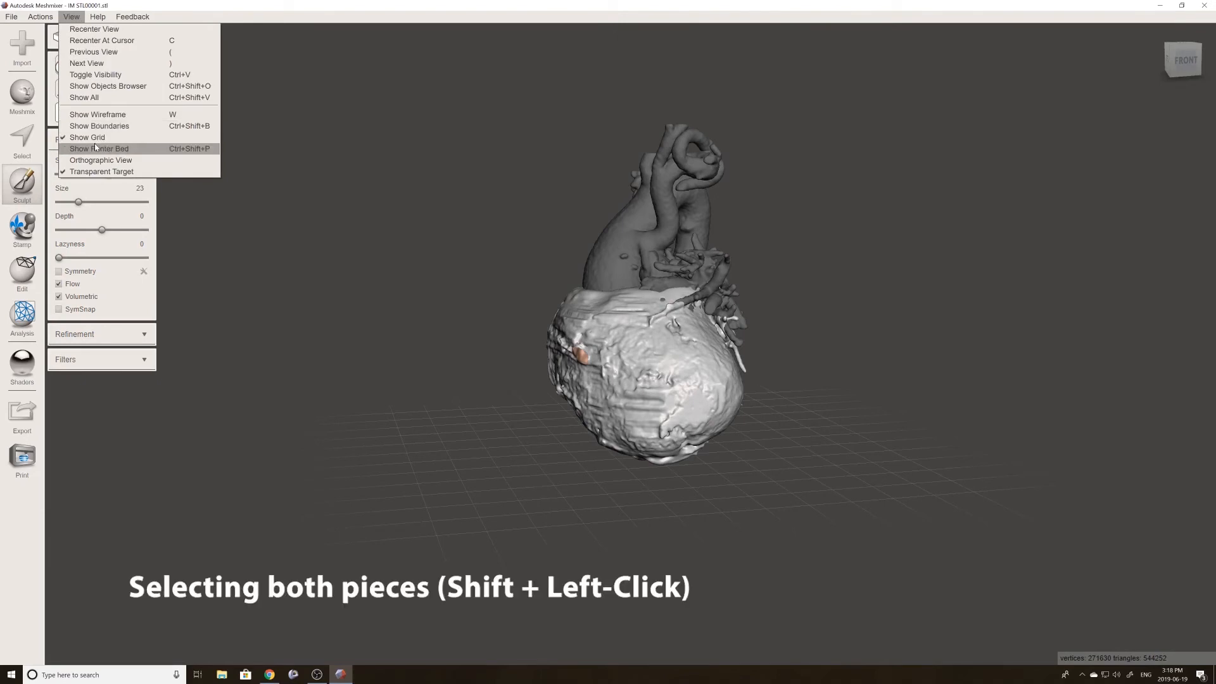
left_click(112, 87)
left_click(895, 362, "shift")
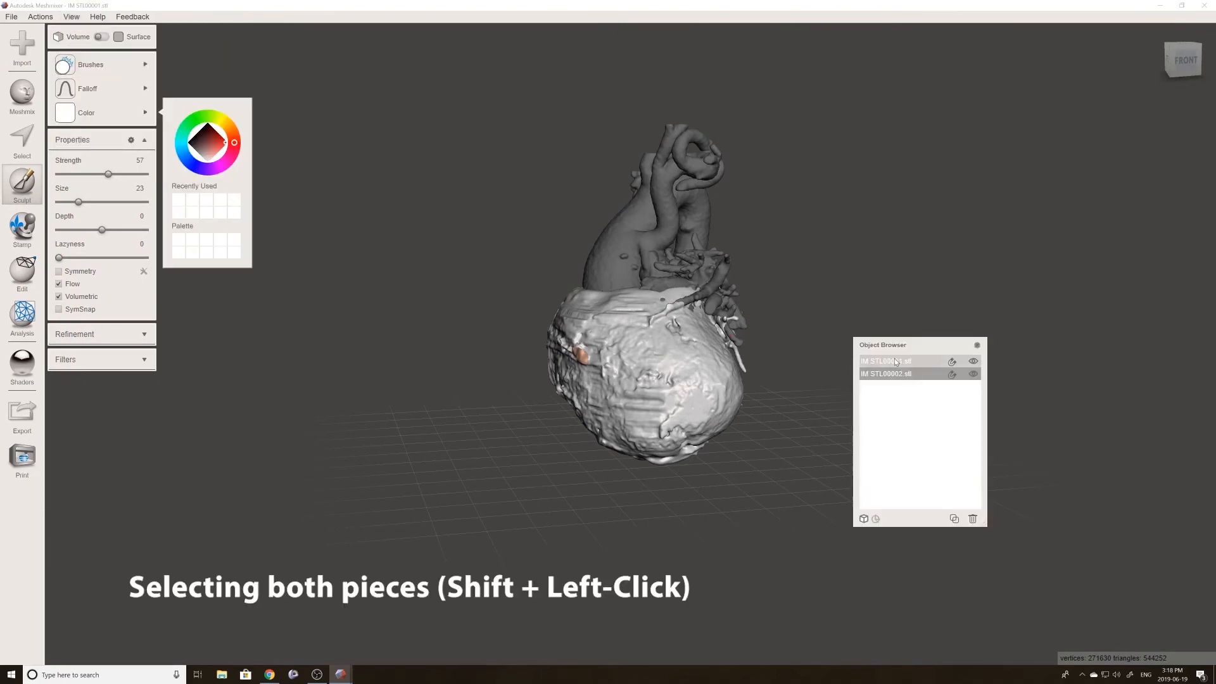
- Combine the blood pool and myocardium, then cut the combined heart lengthwise with an upright plane, discarding one half
mouse_move(260, 221)
right_mouse_down()
mouse_move(497, 360)
mouse_move(719, 361)
mouse_move(542, 359)
mouse_move(274, 228)
right_mouse_up()
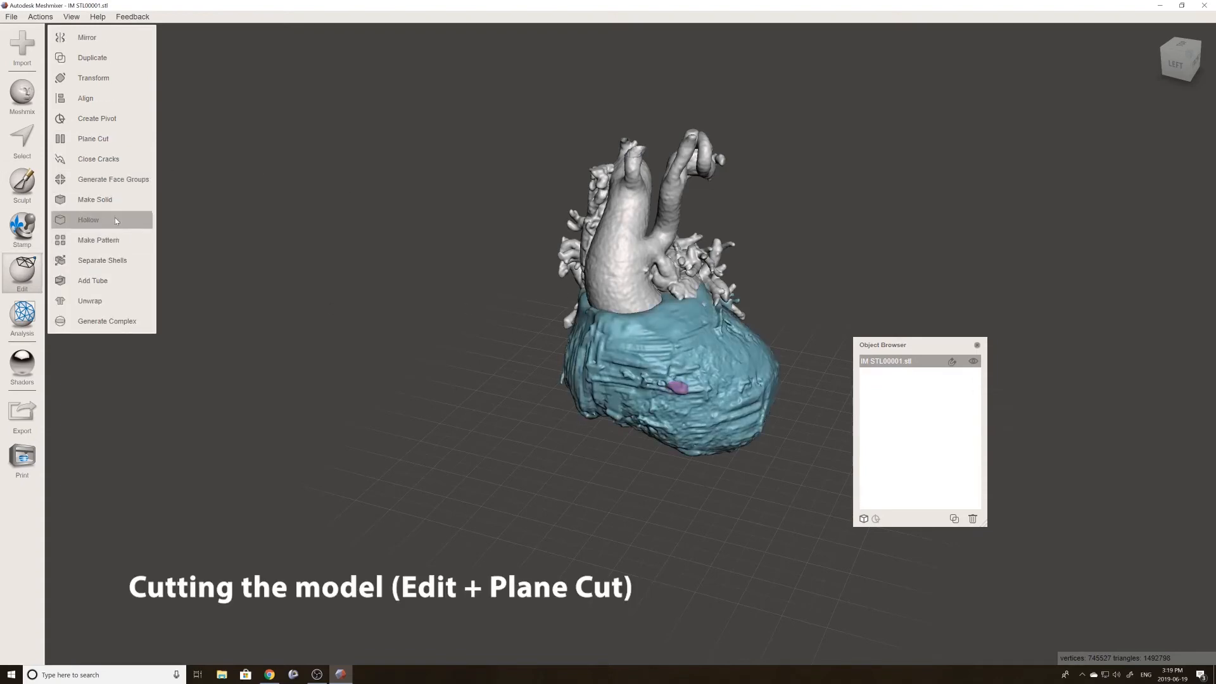
left_click(124, 144)
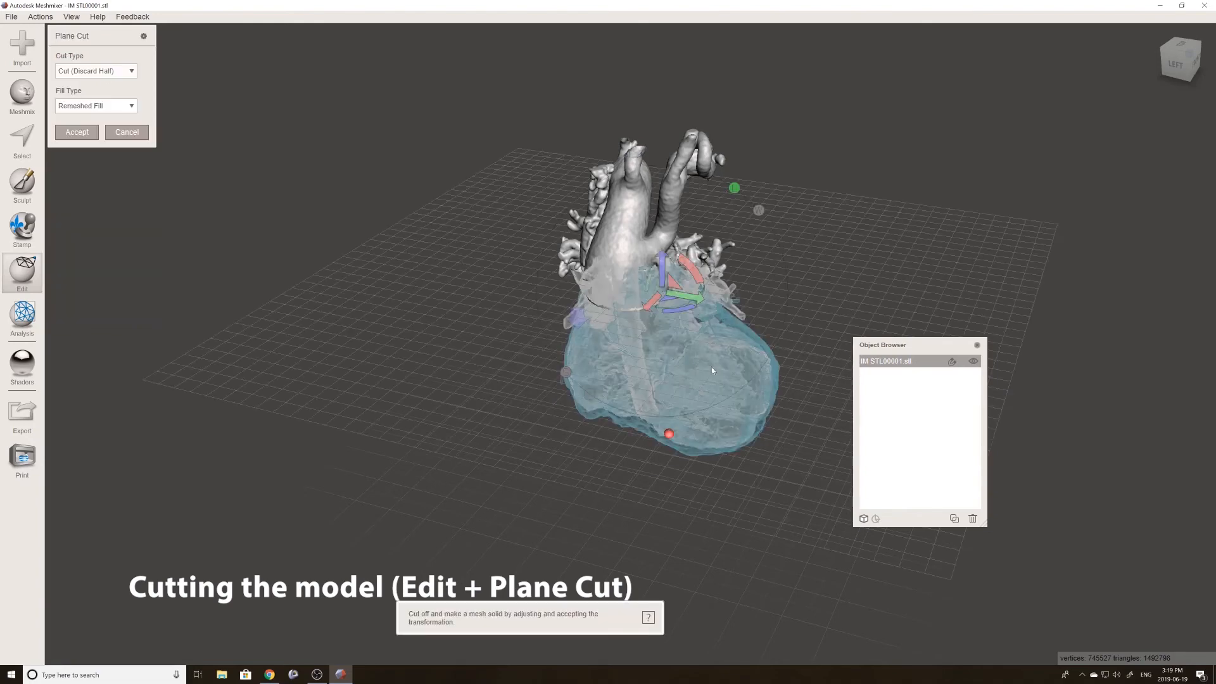
right_click_drag(712, 370, 657, 255)
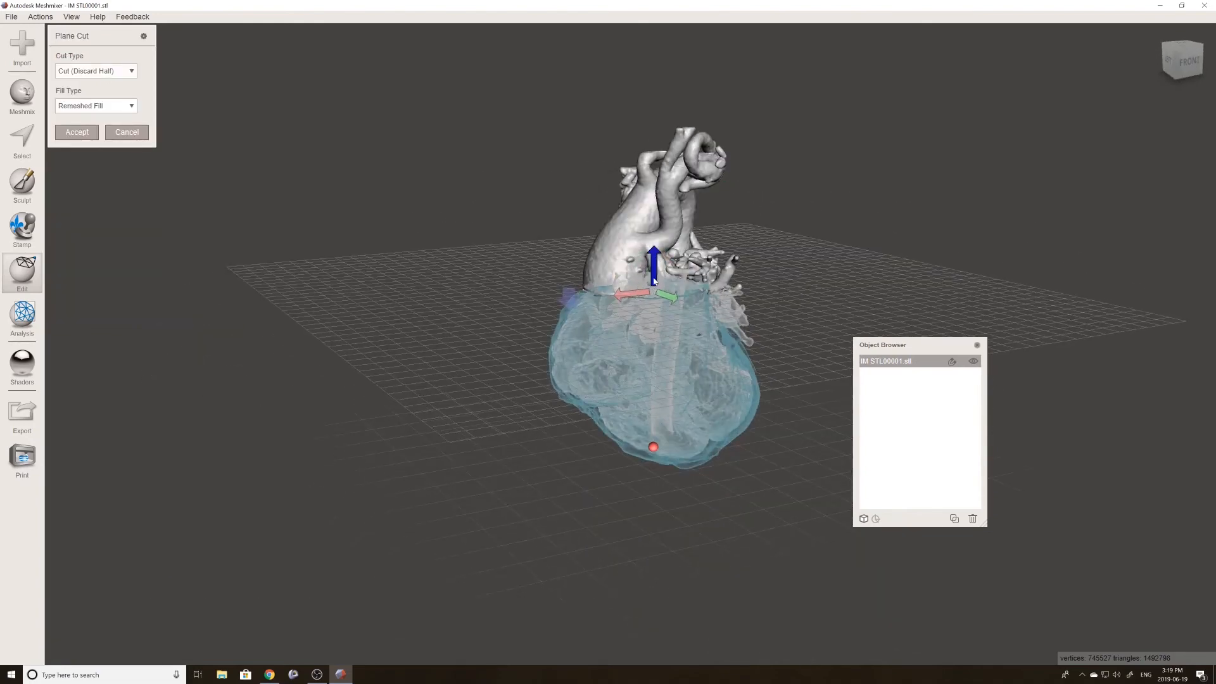
left_click_drag(655, 268, 656, 277)
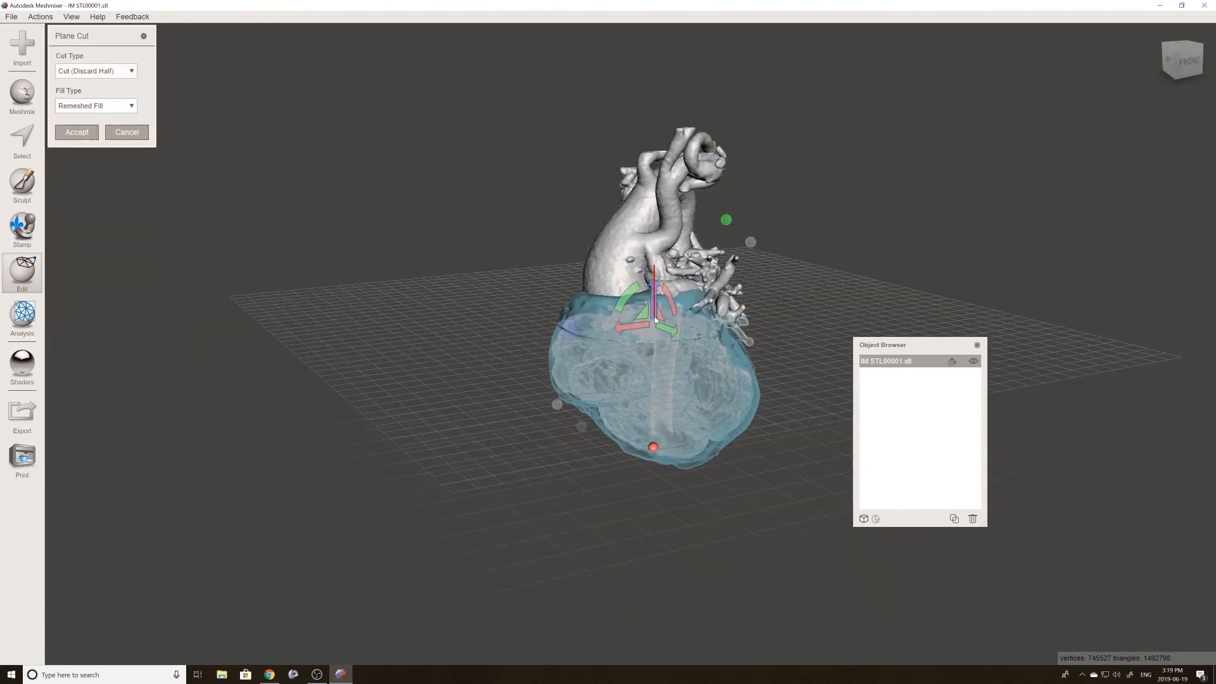
left_click_drag(575, 412, 560, 412)
right_click_drag(658, 402, 612, 363)
scroll(526, 373, "up", 4)
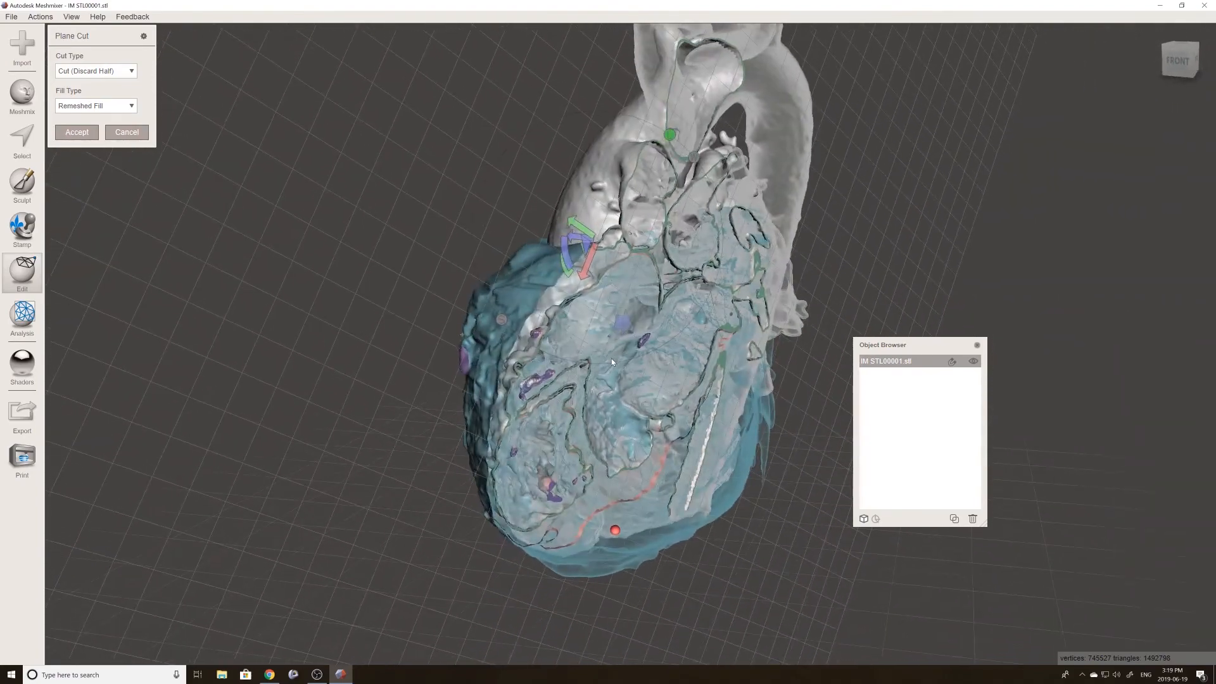
left_click(78, 133)
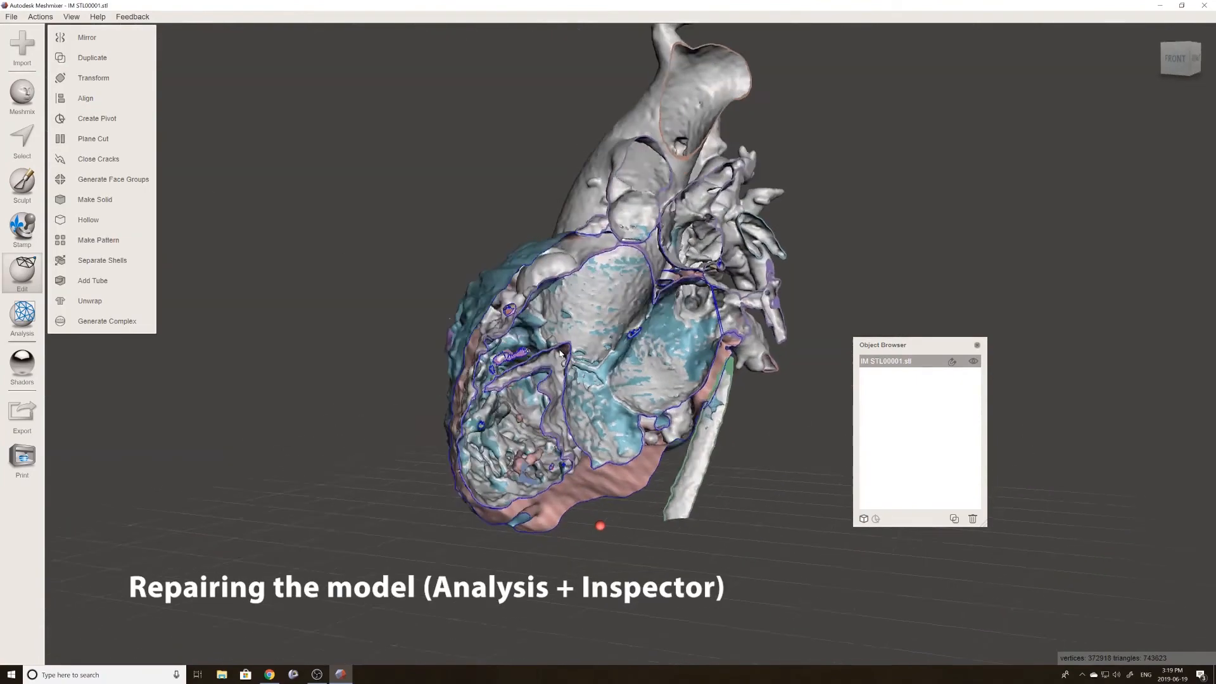
- Inspect the cut heart for mesh defects and auto-repair all of them with Flat Fill
right_click_drag(414, 337, 456, 261)
scroll(469, 279, "up", 2)
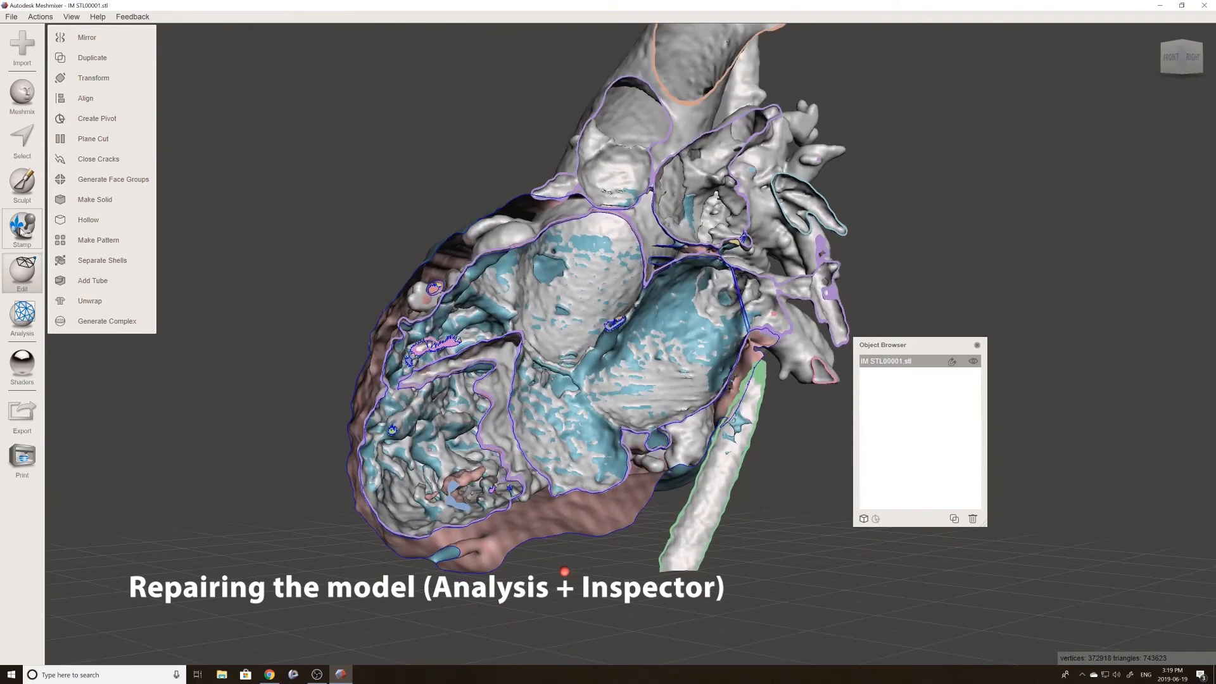
left_click(23, 315)
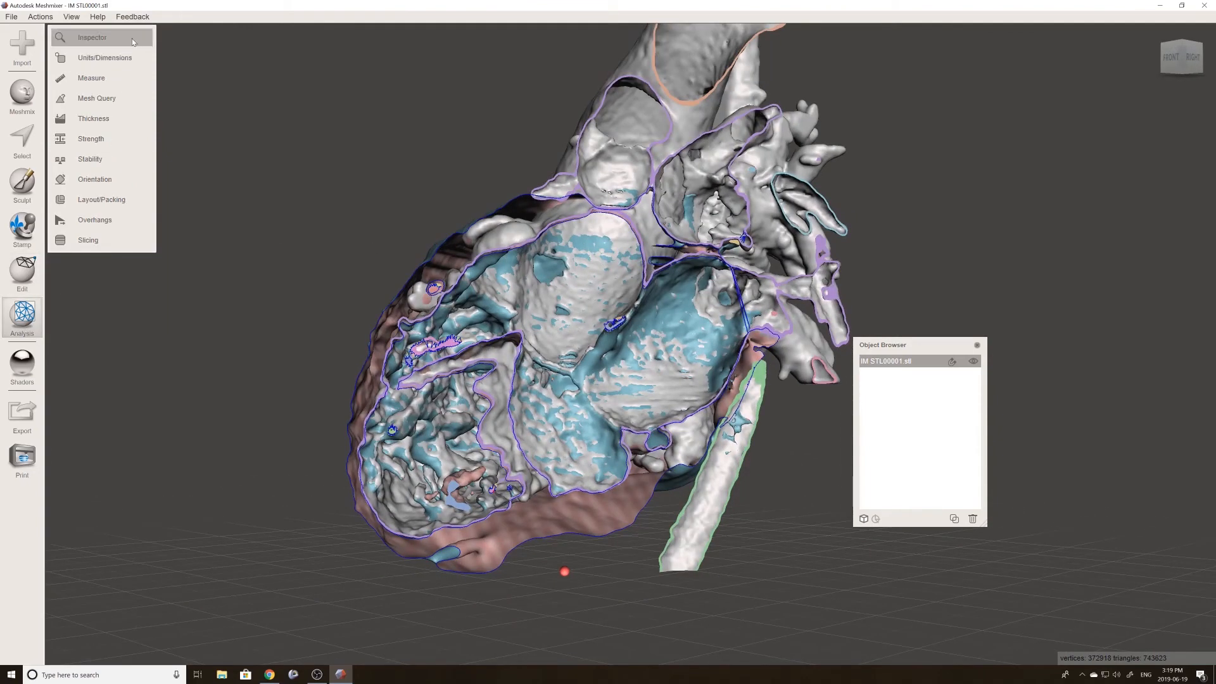
left_click(133, 40)
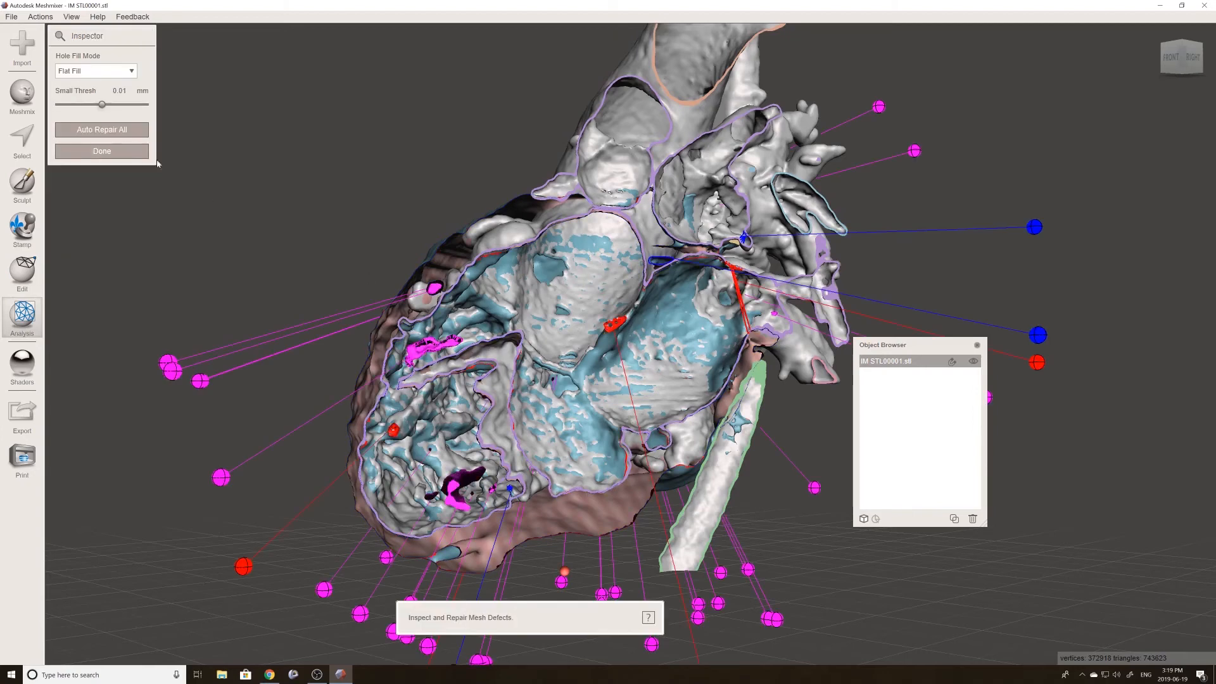
left_click(114, 136)
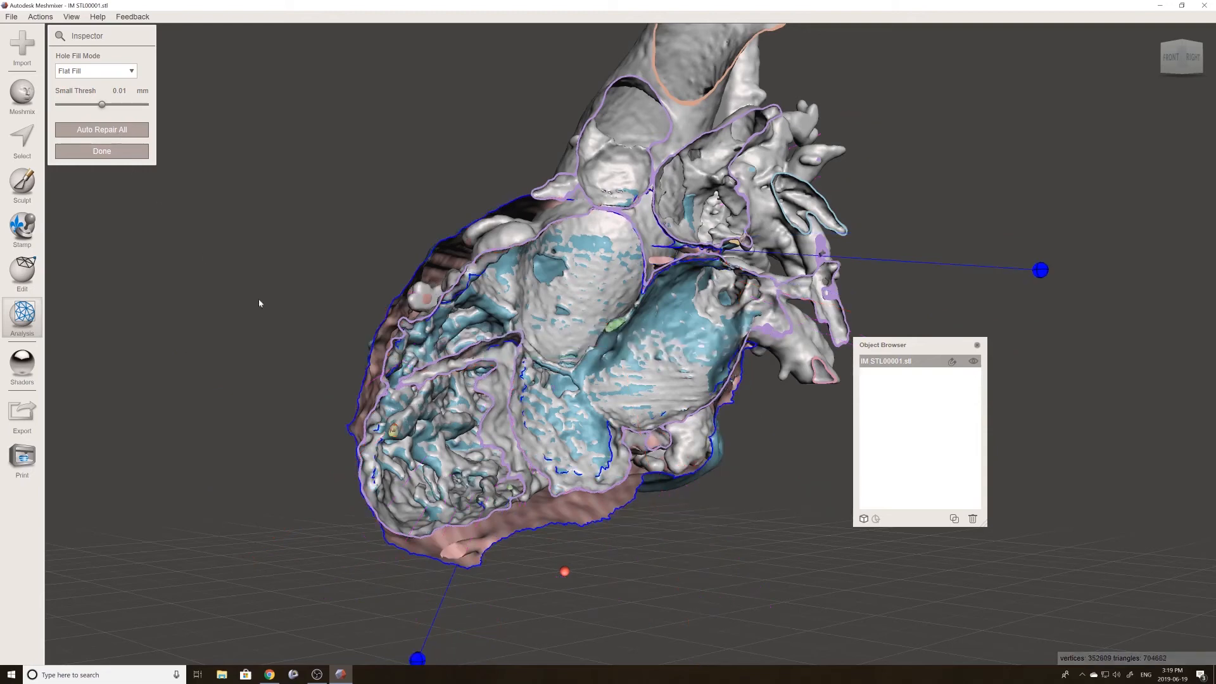
- Try to repair the two remaining marked defects individually, check the gap between myocardium and blood pool, and finish the inspection
left_click(1040, 273)
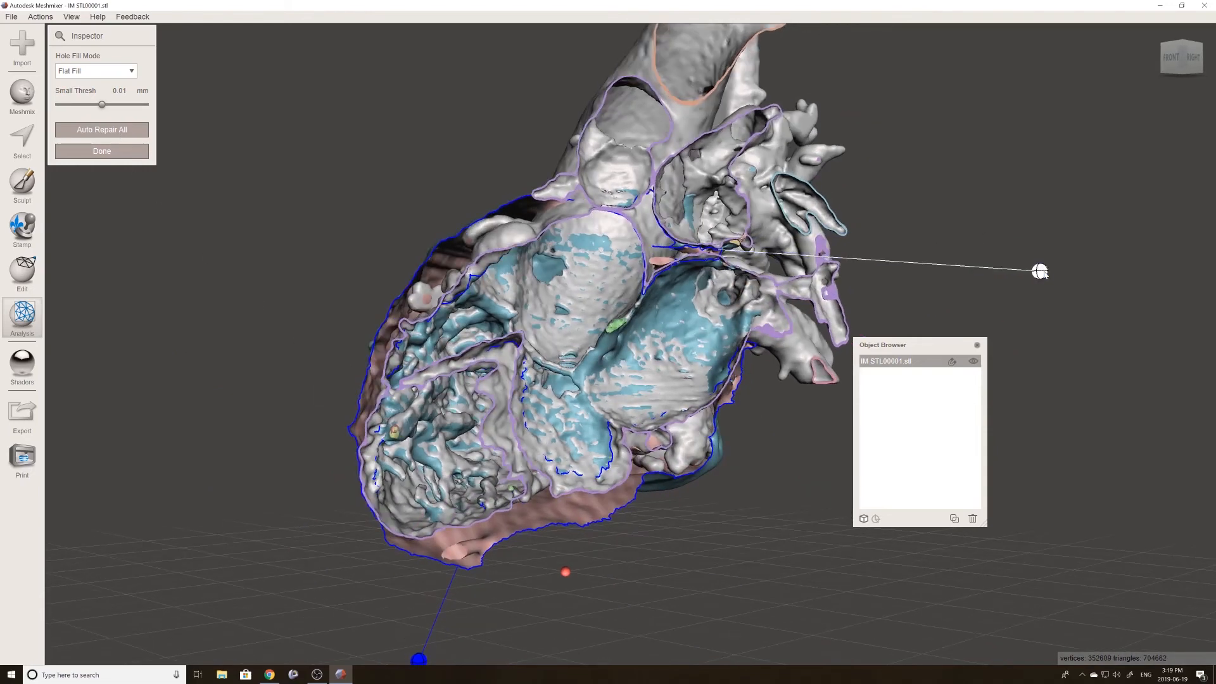
left_click(413, 661)
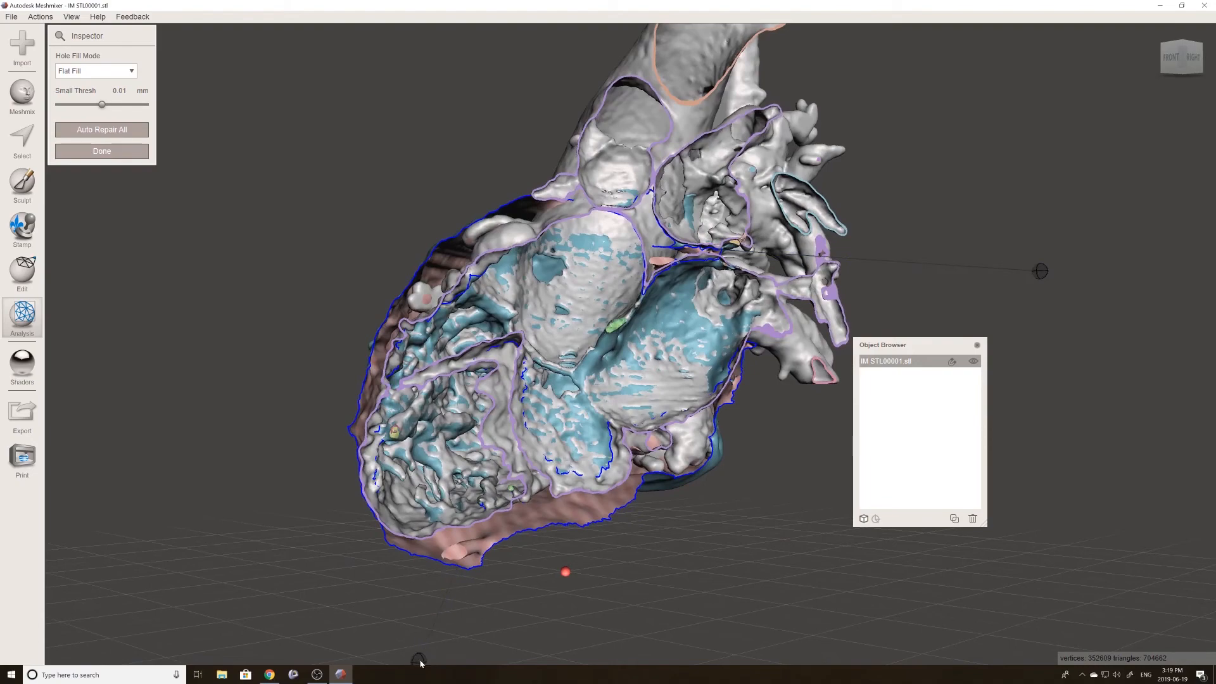
mouse_move(403, 585)
right_mouse_down()
mouse_move(515, 597)
mouse_move(387, 585)
right_mouse_up()
right_click_drag(622, 435, 585, 461)
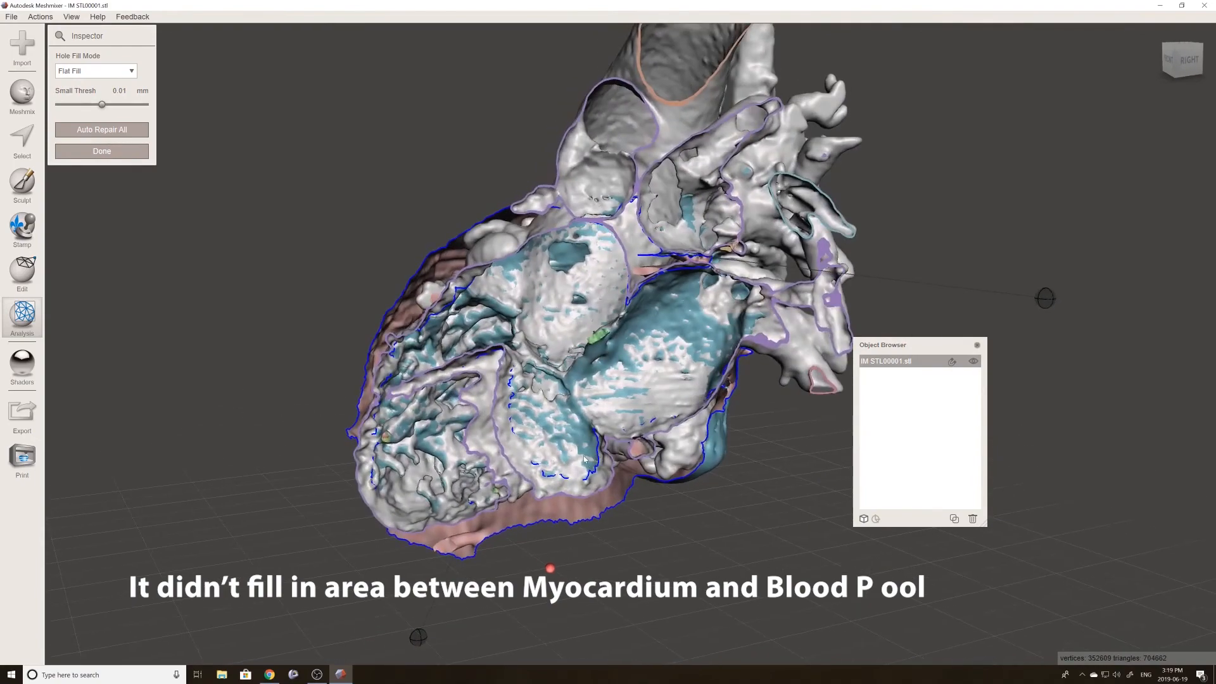
scroll(589, 445, "down", 5)
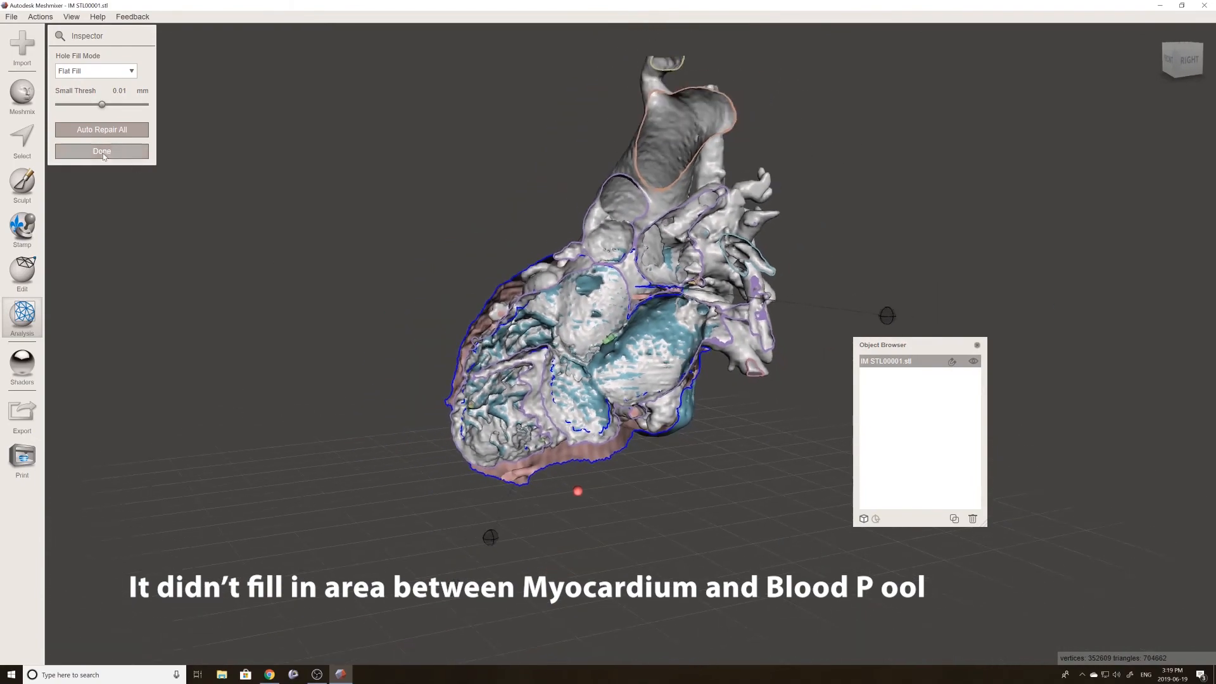
left_click(103, 152)
- Undo the mesh repair, the plane cut and the combining of the two heart parts
right_click_drag(342, 342, 472, 387)
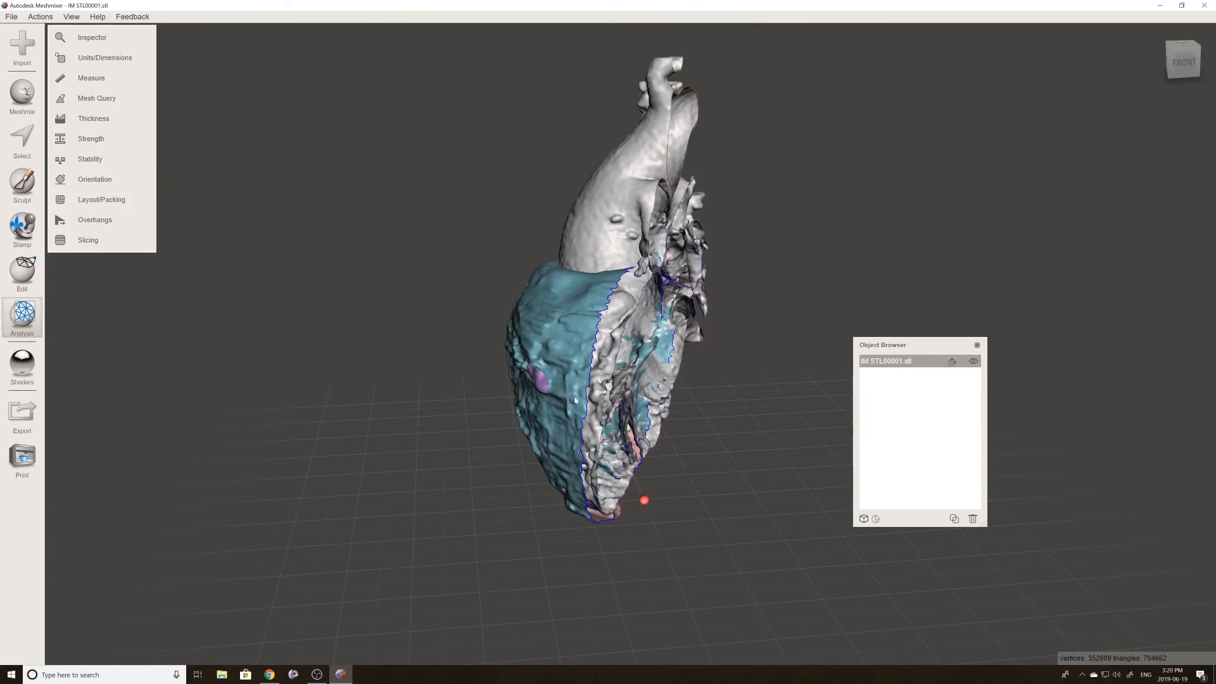
key("ctrl+z")
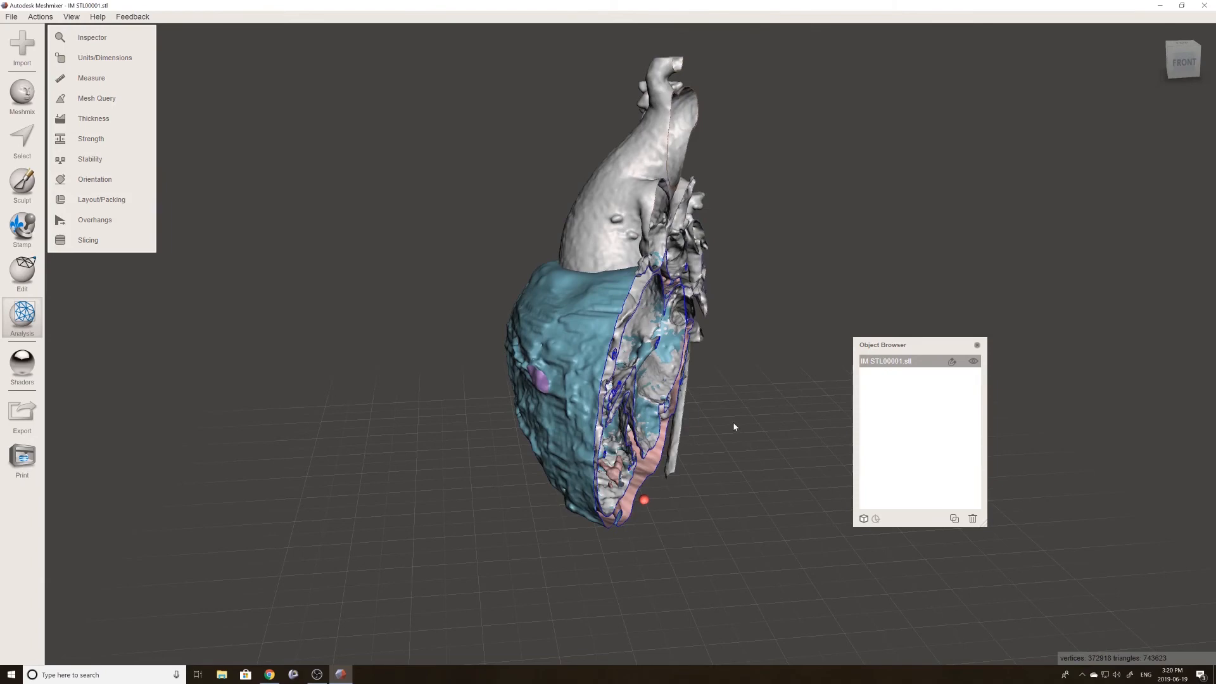
key("ctrl+z")
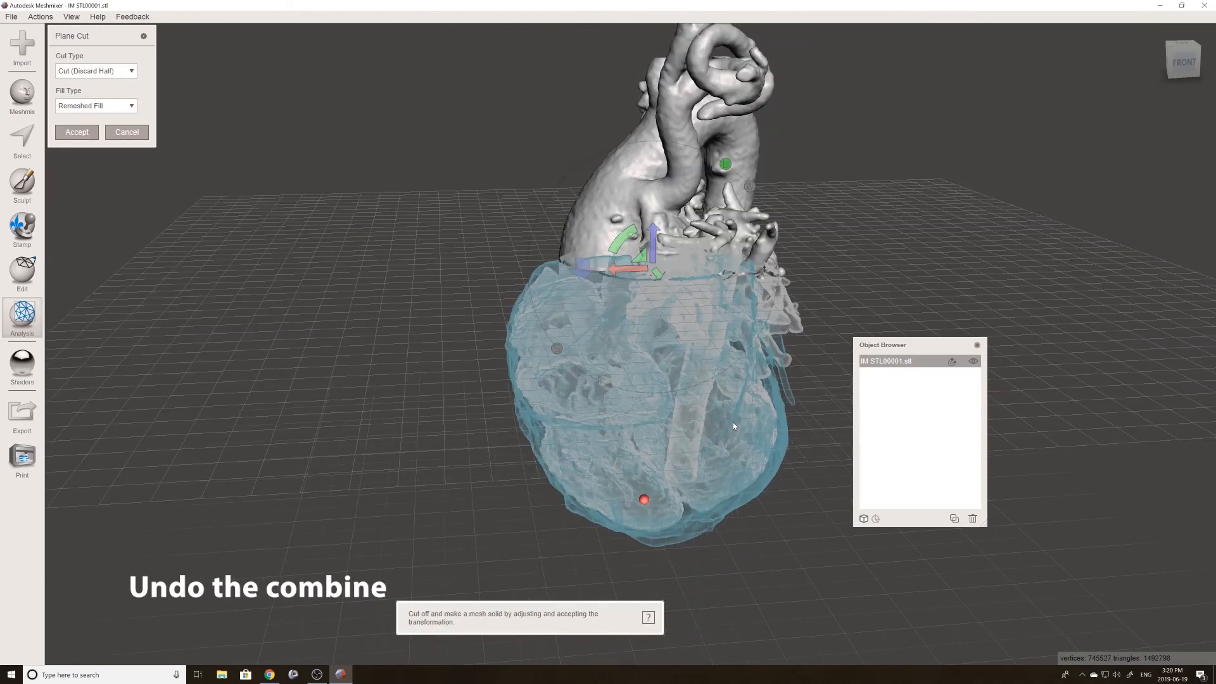
left_click(127, 131)
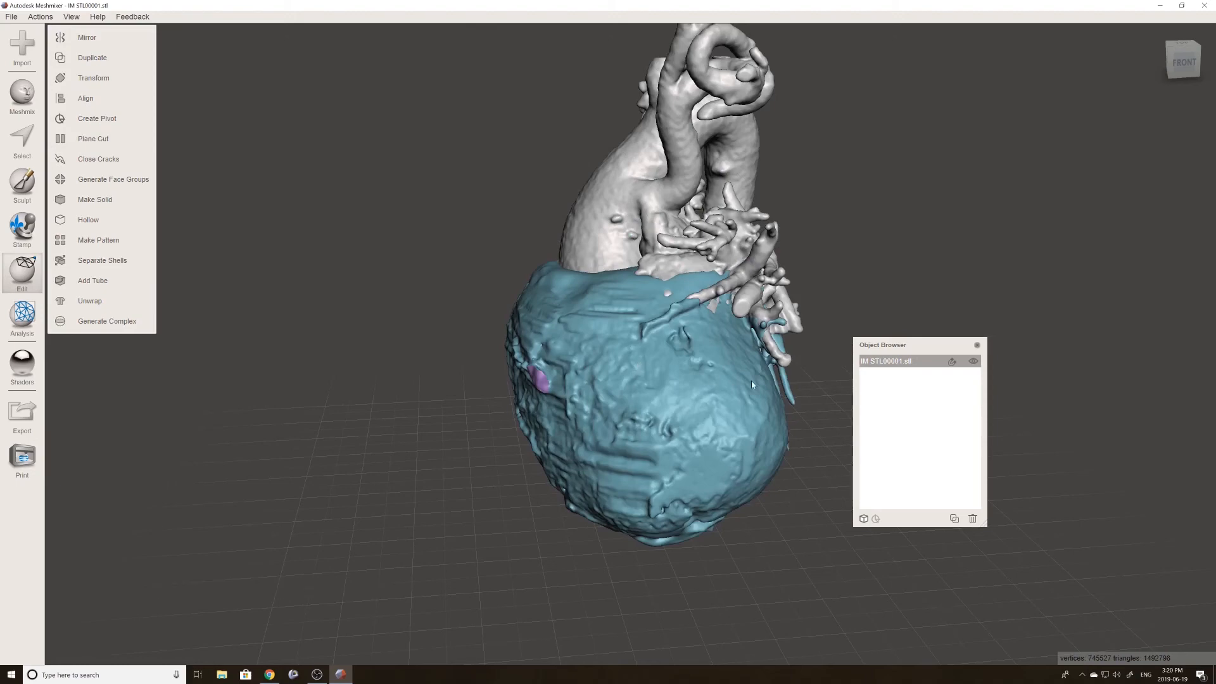
key("ctrl+z")
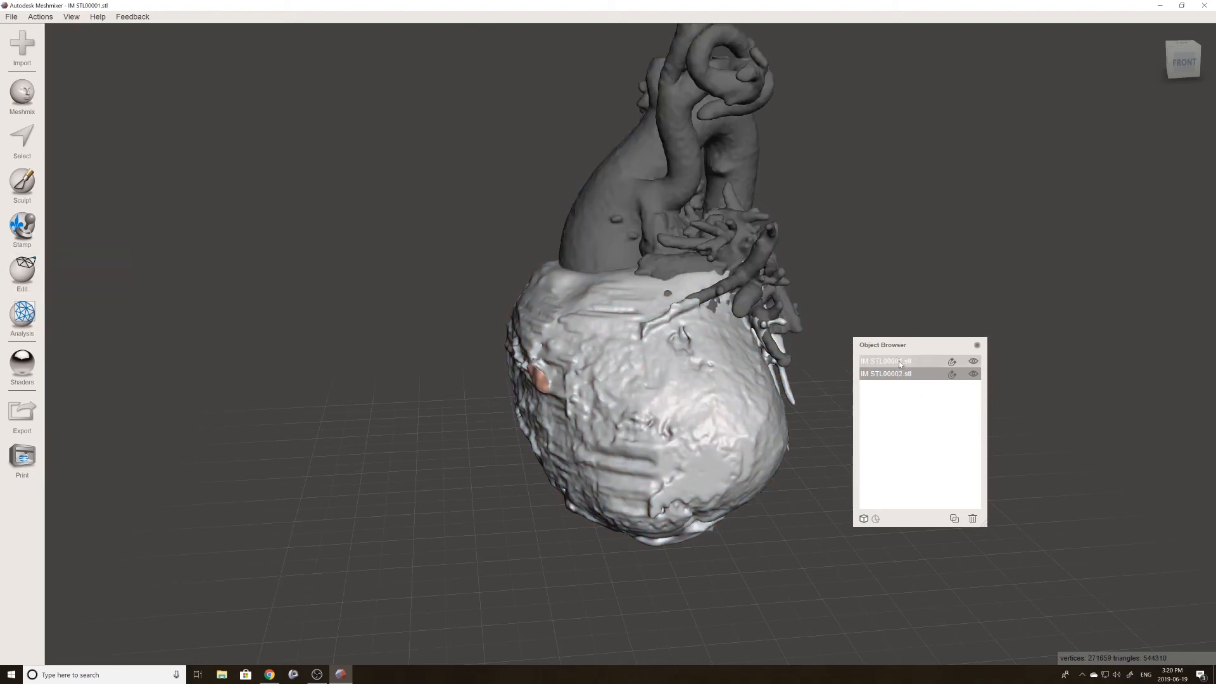
- Cut the myocardium, IM STL00002.stl, horizontally across its middle with Plane Cut, discarding the lower half
left_click(29, 265)
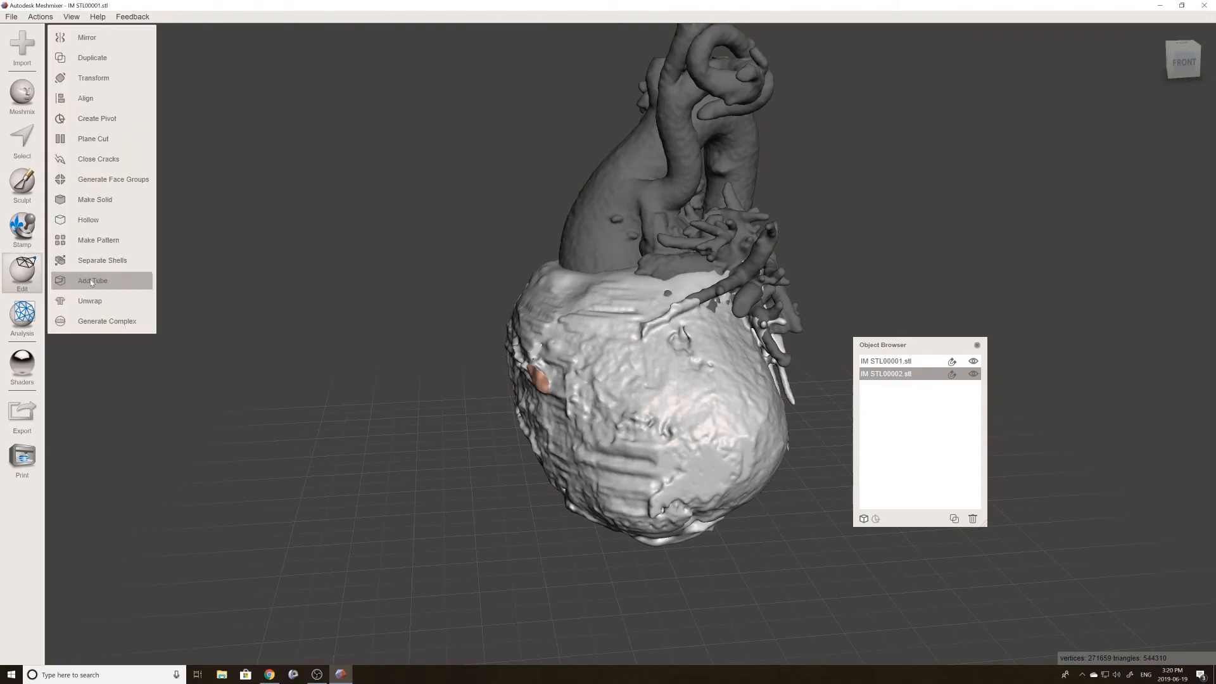
left_click(99, 139)
right_click_drag(534, 397, 505, 370)
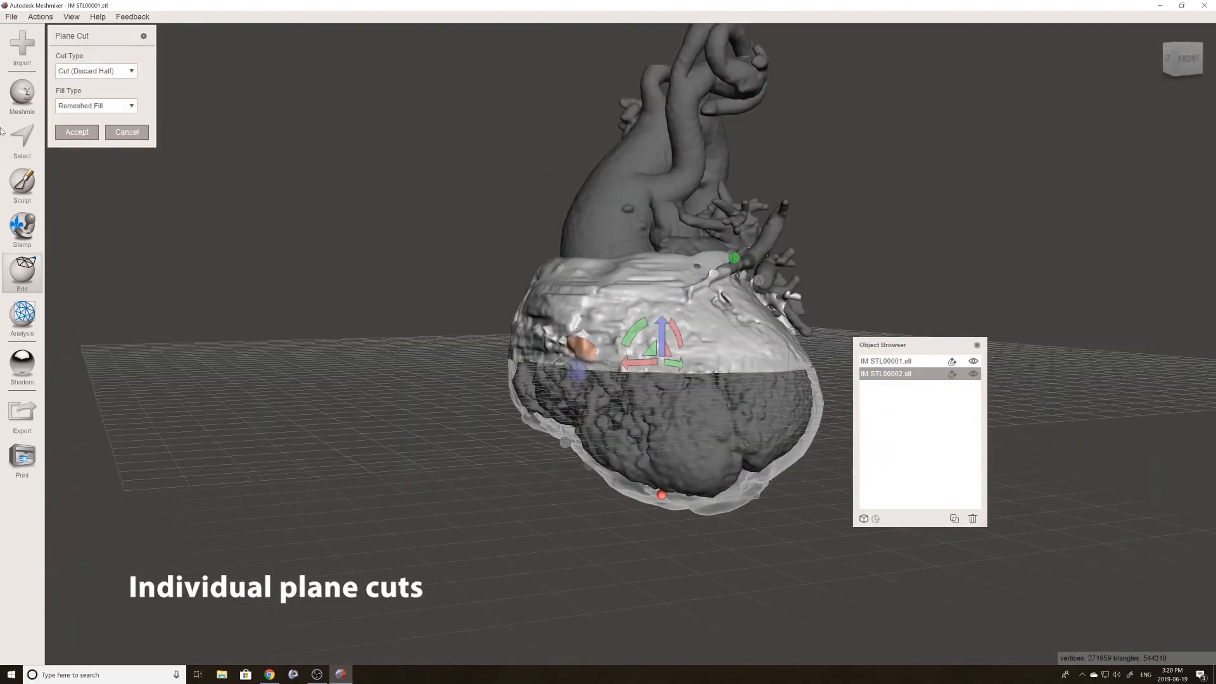
left_click(75, 133)
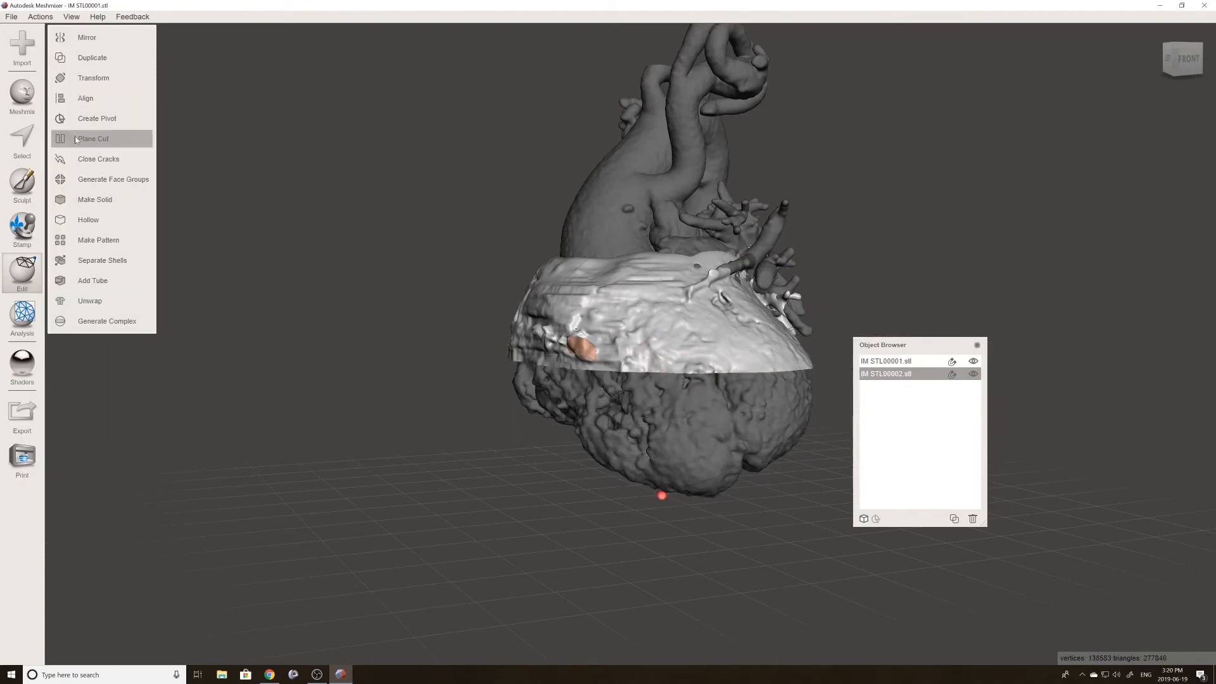
- Cut the blood pool, IM STL00001.stl, with a horizontal plane aligned to the myocardium's cut edge, discarding the lower part
left_click(873, 361)
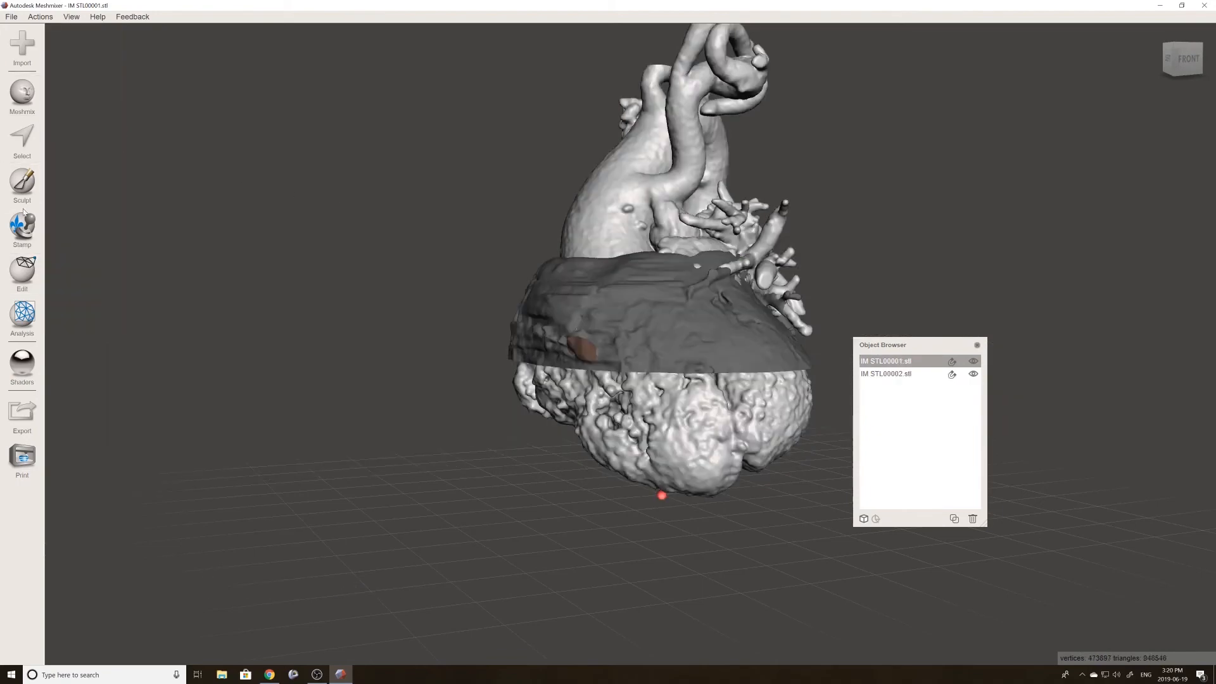
left_click(28, 258)
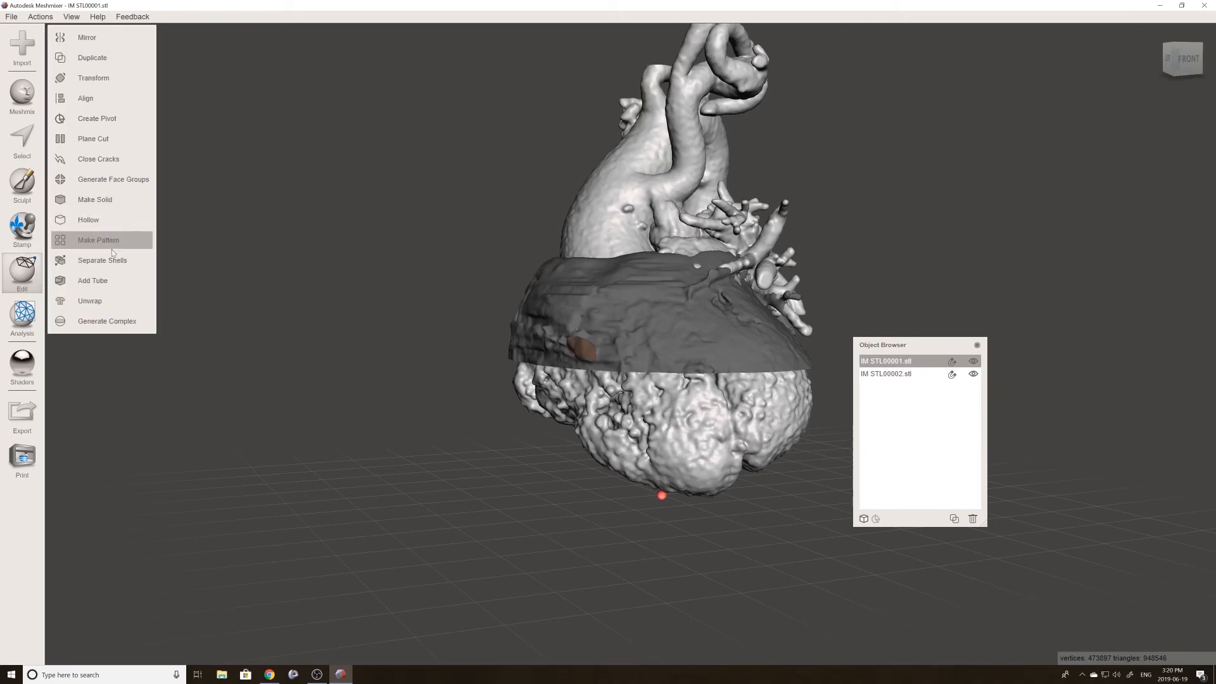
left_click(100, 147)
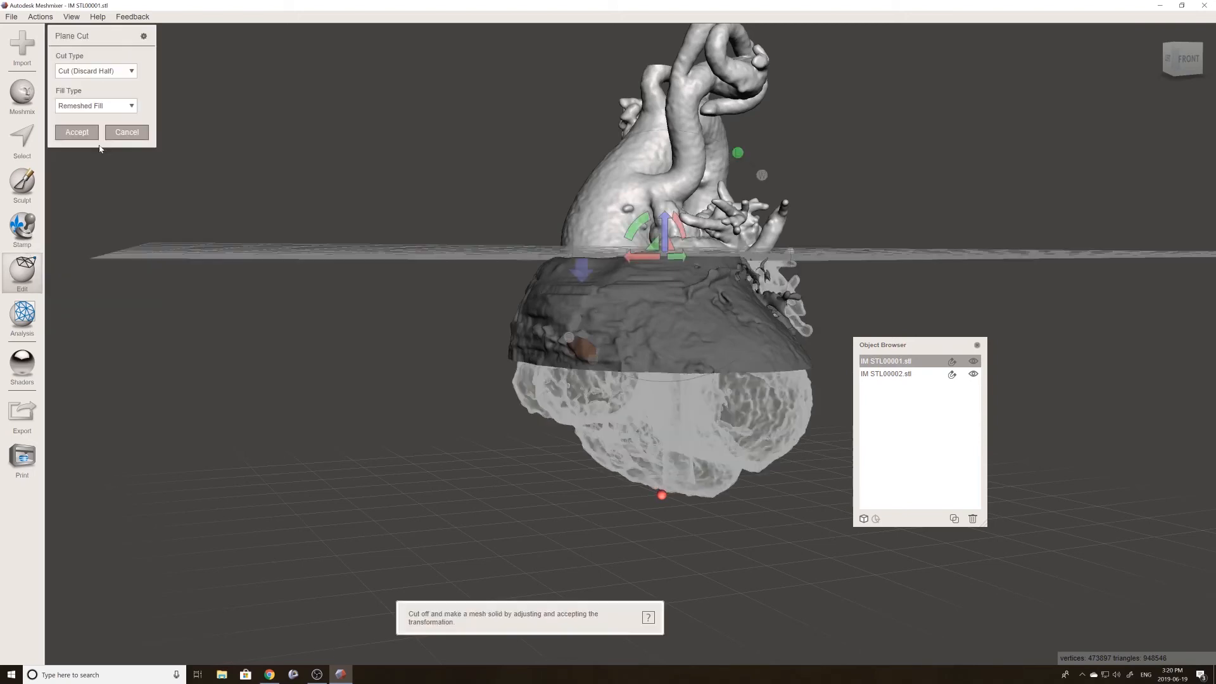
left_click_drag(670, 220, 658, 326)
right_click_drag(658, 326, 671, 347)
scroll(673, 361, "up", 3)
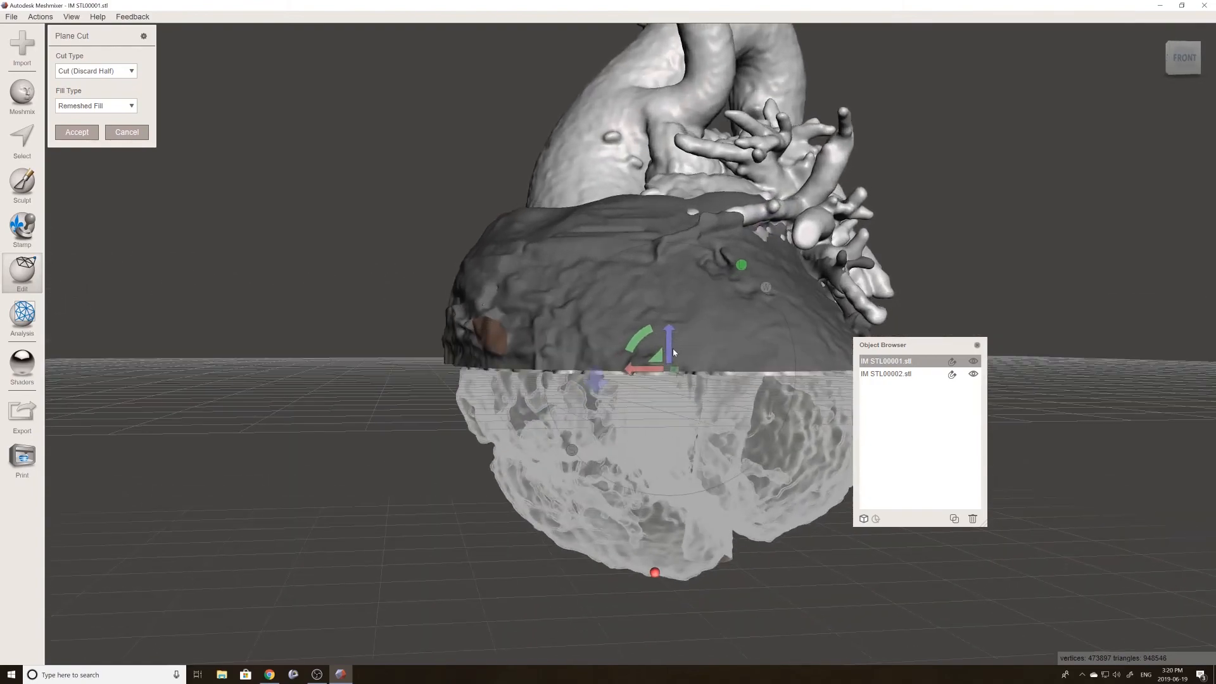
left_click_drag(670, 344, 670, 342)
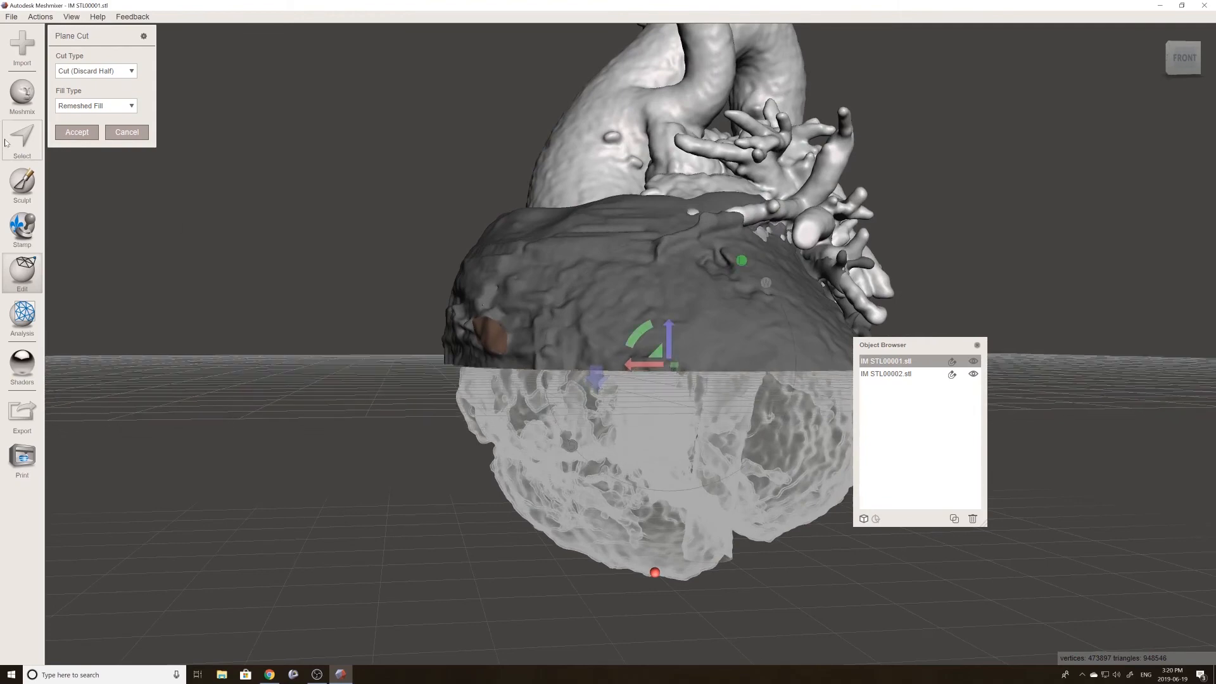
left_click(77, 132)
right_click_drag(633, 355, 639, 292)
right_click_drag(711, 290, 525, 348)
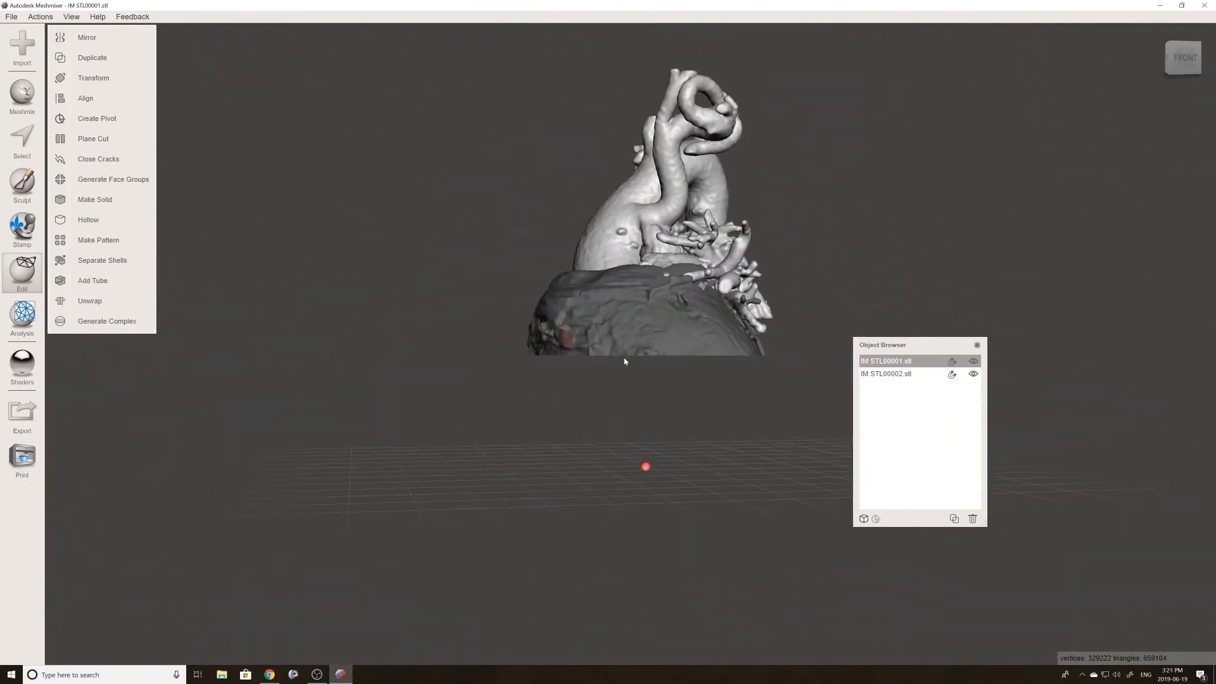
- Undo the horizontal cuts on both heart parts, returning to the plane placement for IM STL00002.stl
key("ctrl+z")
key("ctrl+z")
key("ctrl+z")
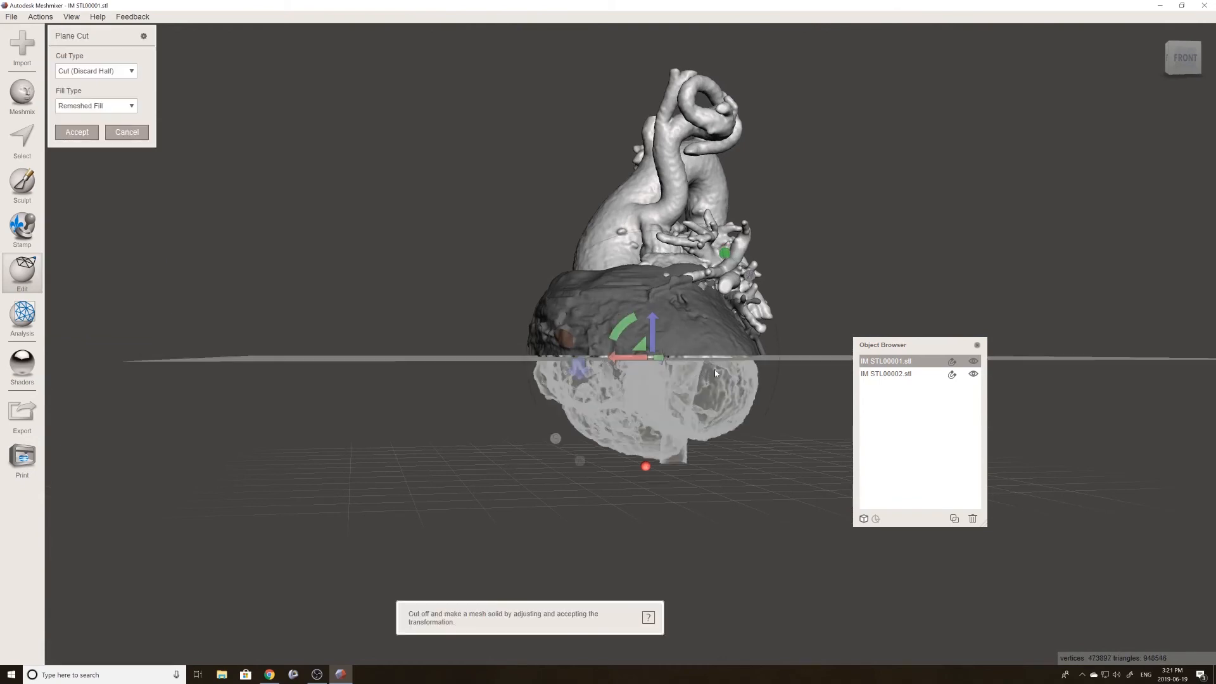
key("ctrl+z")
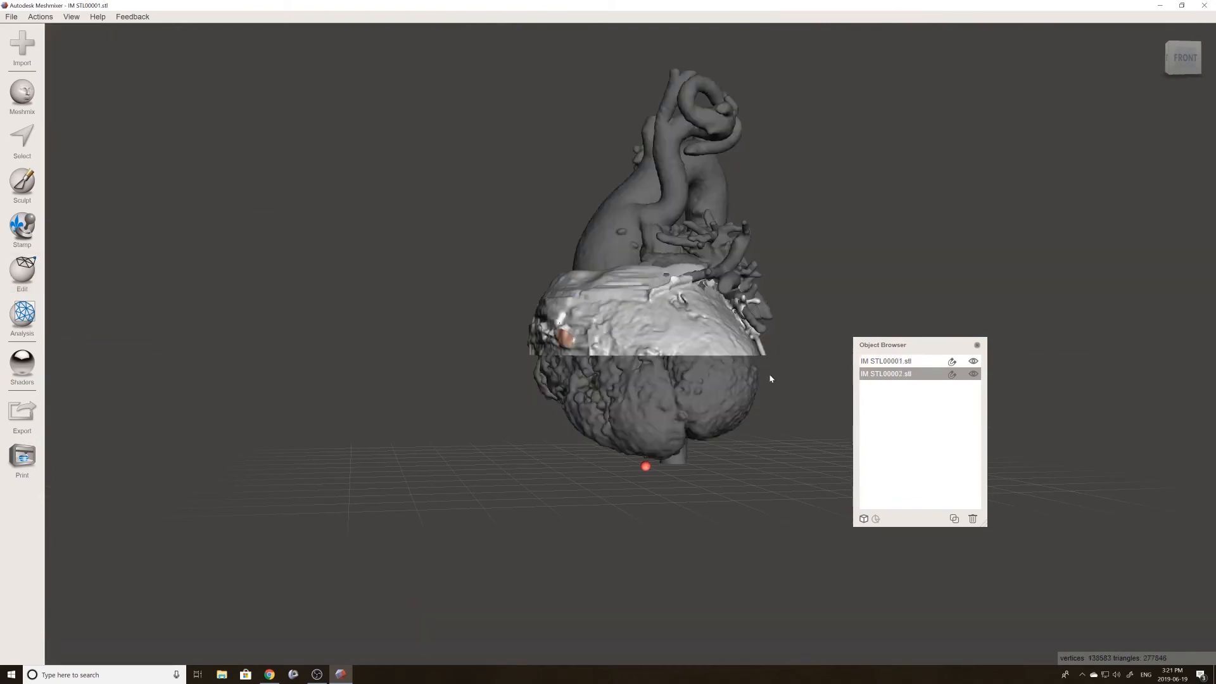
key("ctrl+y")
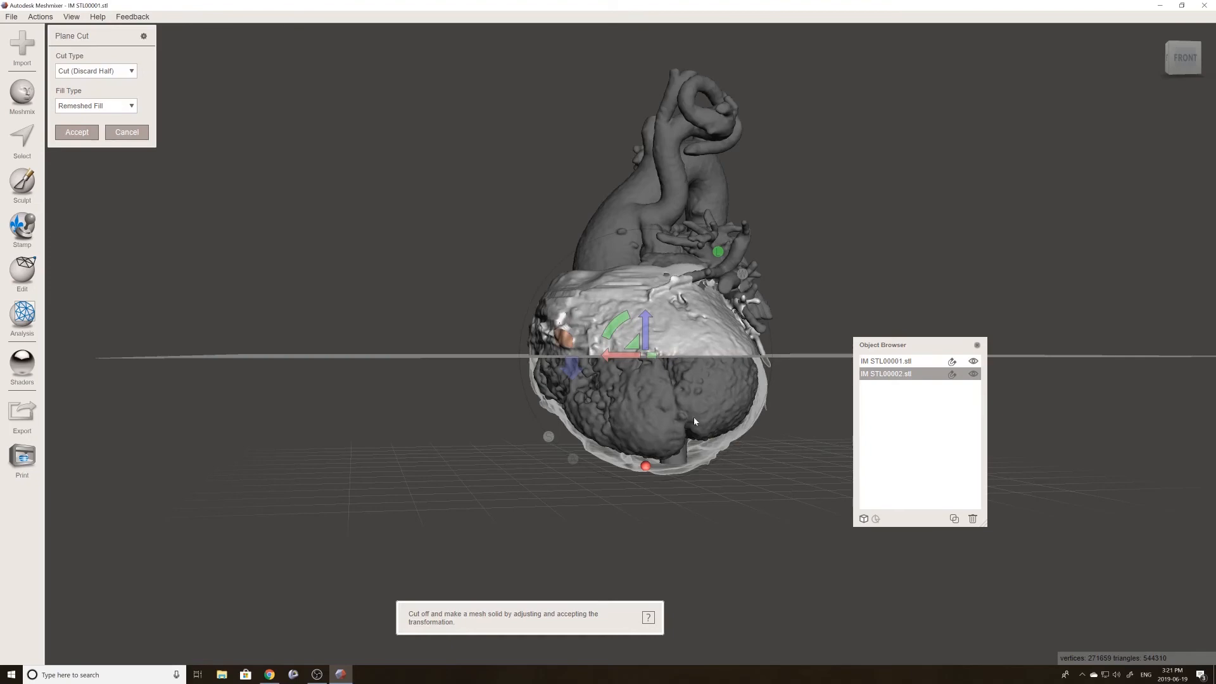
- Turn the cutting plane upright through the middle of IM STL00002.stl and hide IM STL00001.stl
left_click_drag(619, 324, 700, 356)
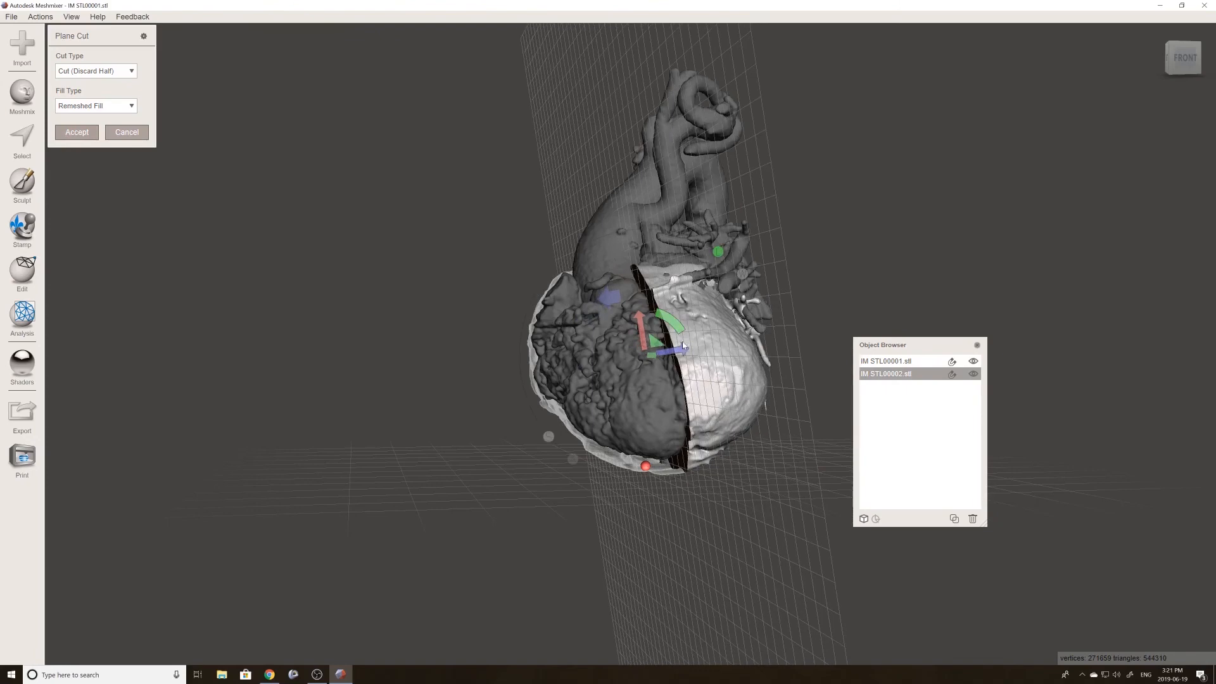
left_click_drag(671, 316, 676, 320)
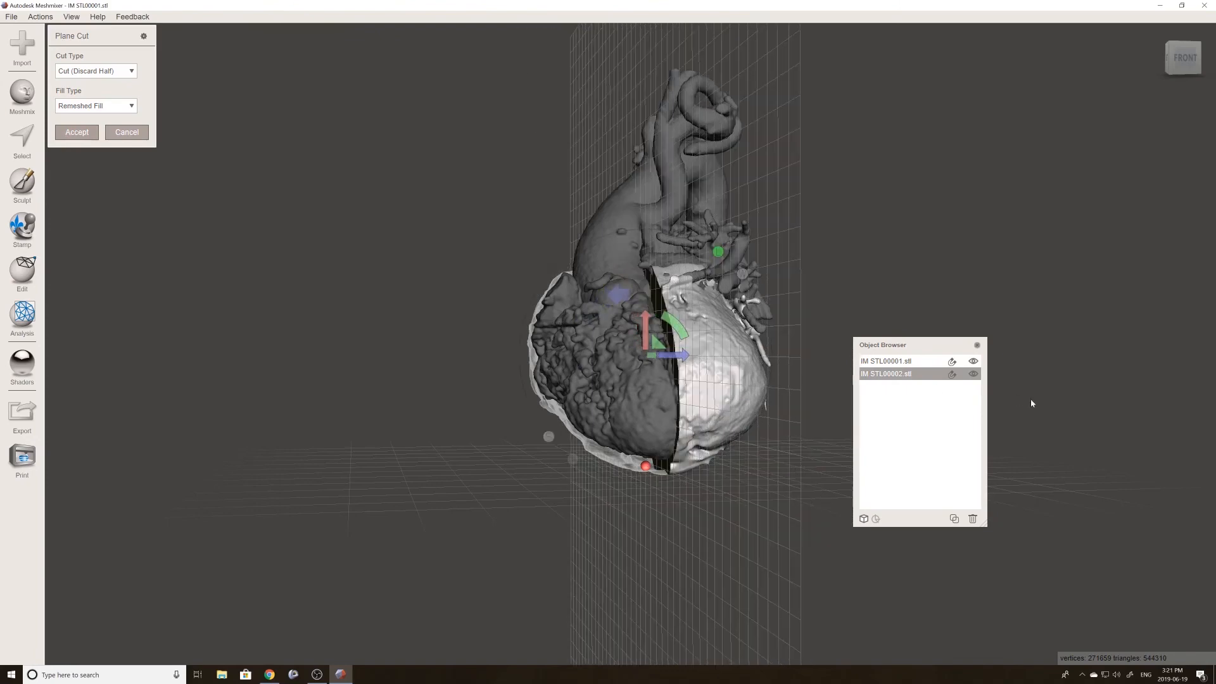
left_click(974, 361)
- Shift the upright plane slightly sideways, apply the cut to IM STL00002.stl, and add IM STL00001.stl to the selection
right_click_drag(662, 380, 698, 366)
left_click_drag(695, 357, 678, 360)
right_click_drag(678, 360, 610, 417)
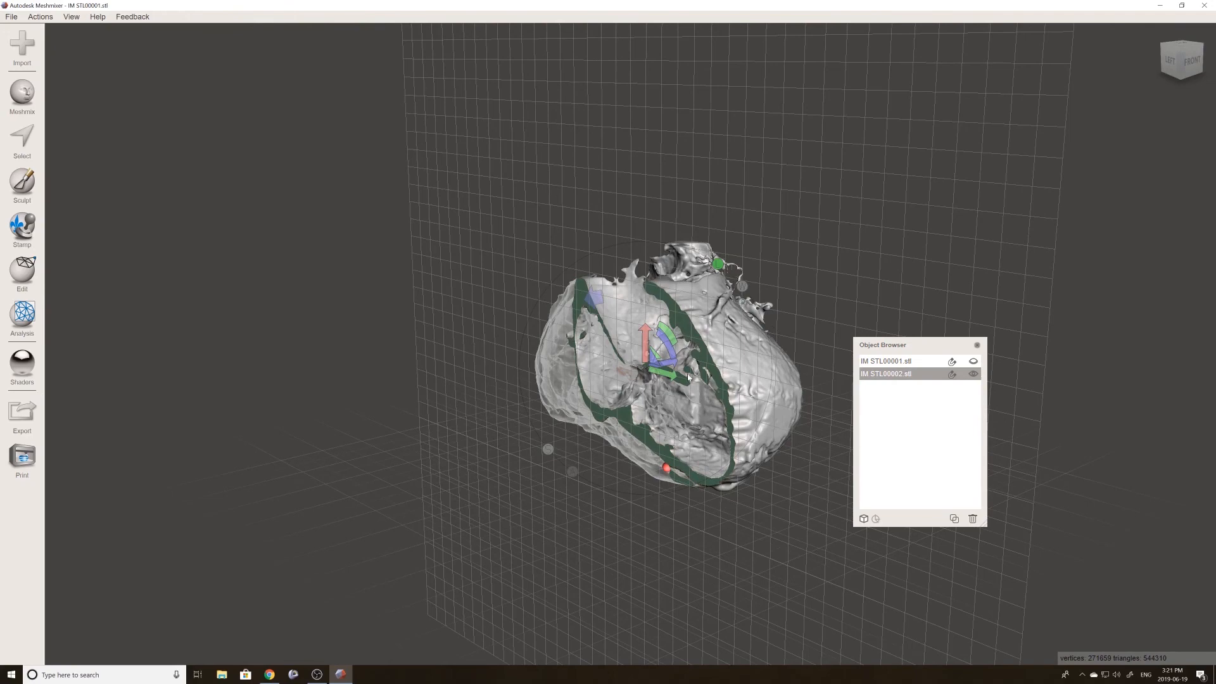
left_click(973, 361, "shift")
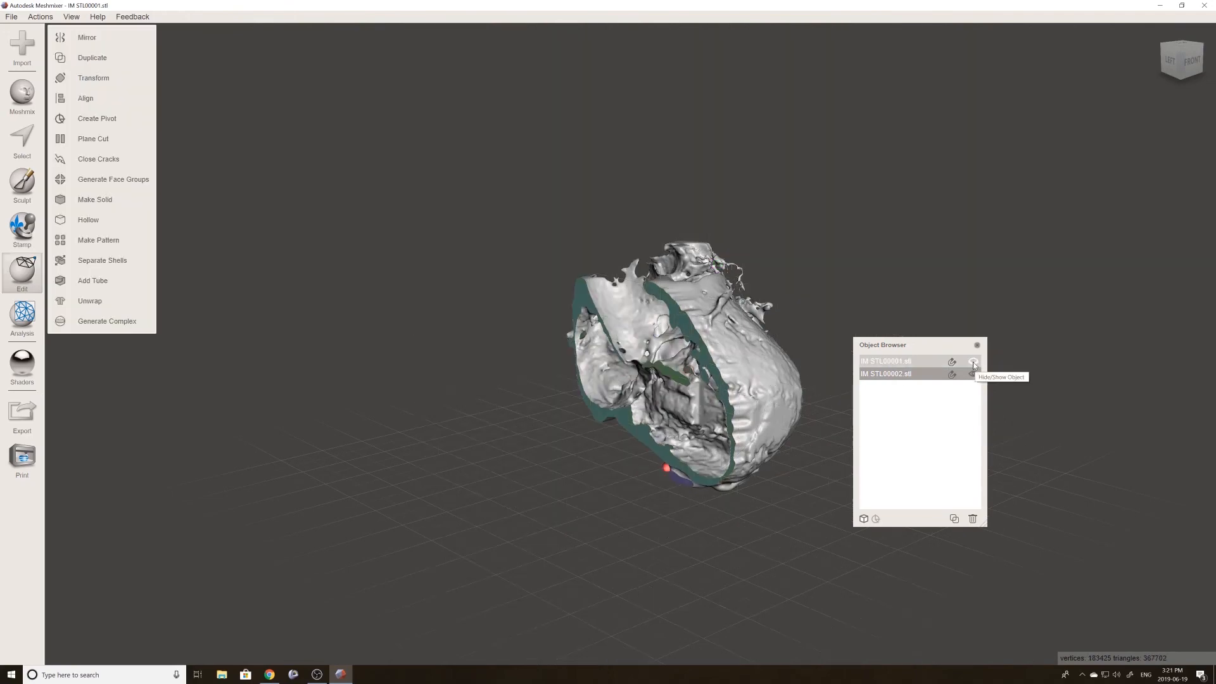
- Show IM STL00001.stl together with the cut myocardium and start a plane cut on it
left_click(973, 362)
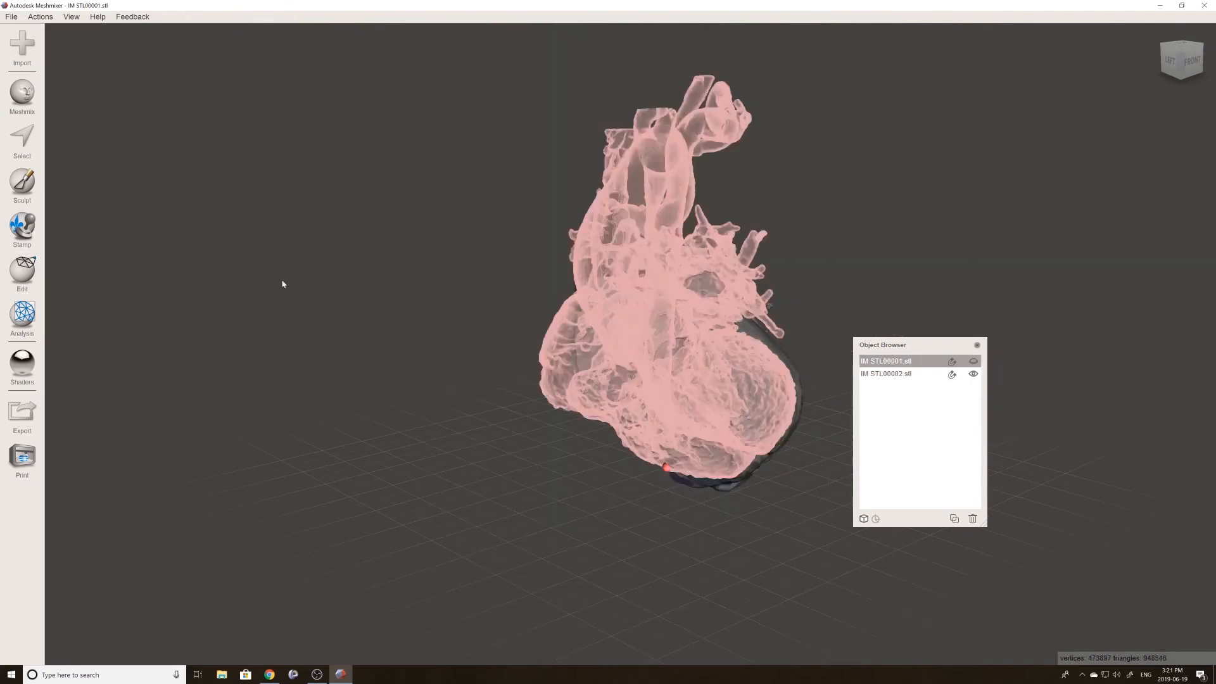
left_click(974, 361)
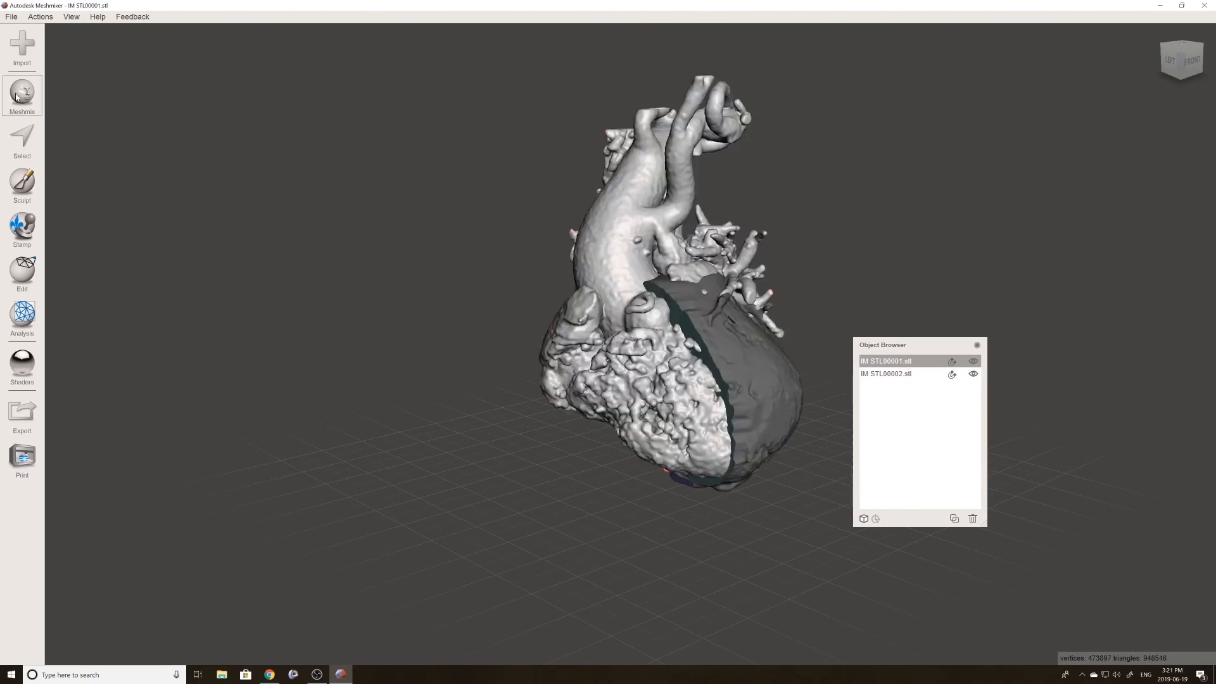
left_click(24, 271)
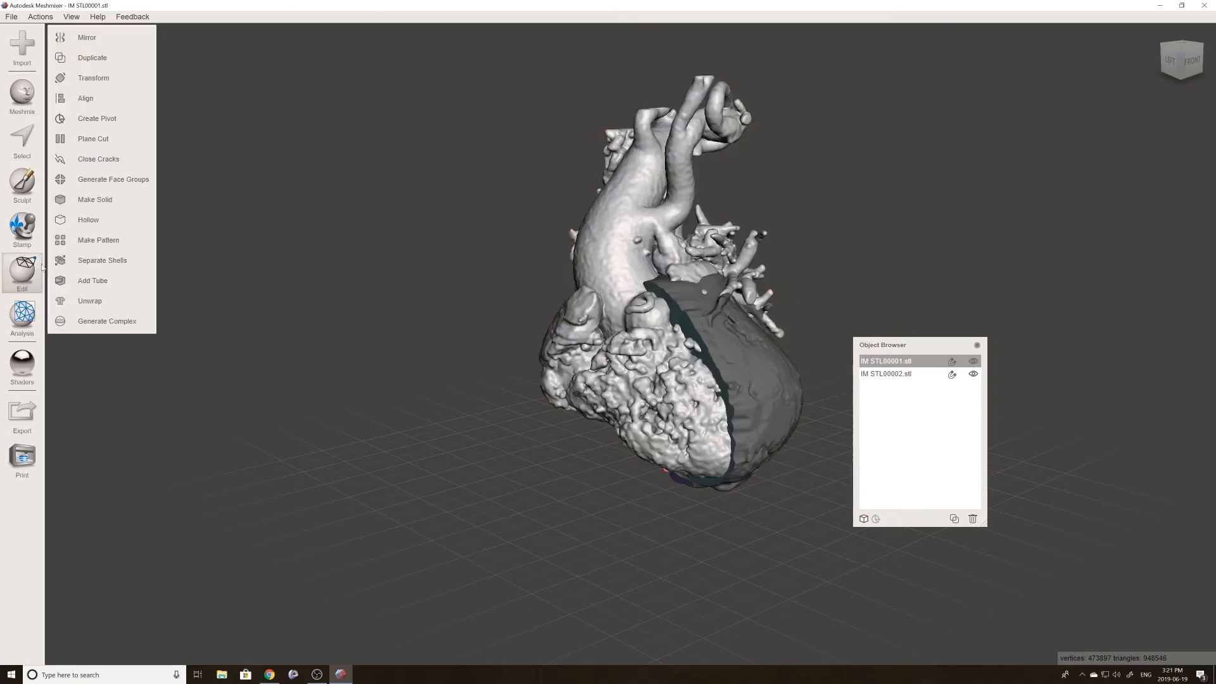
left_click(89, 139)
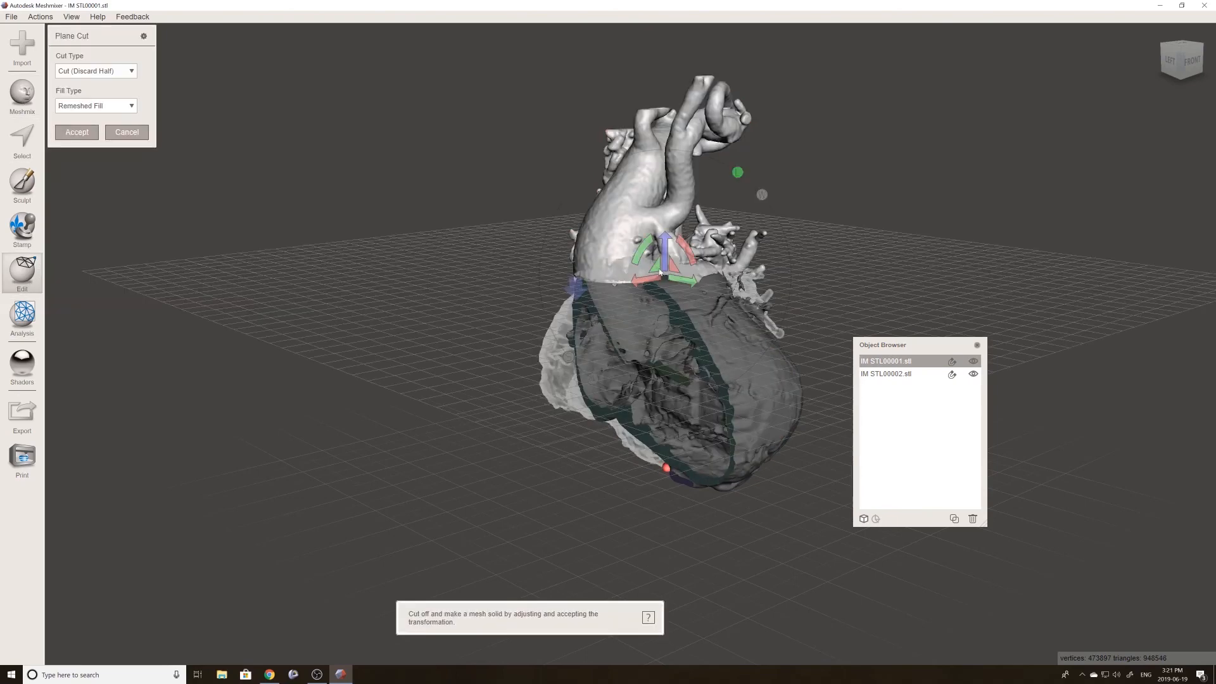
left_click_drag(688, 248, 725, 213)
key("ctrl+z")
right_click_drag(713, 233, 649, 295)
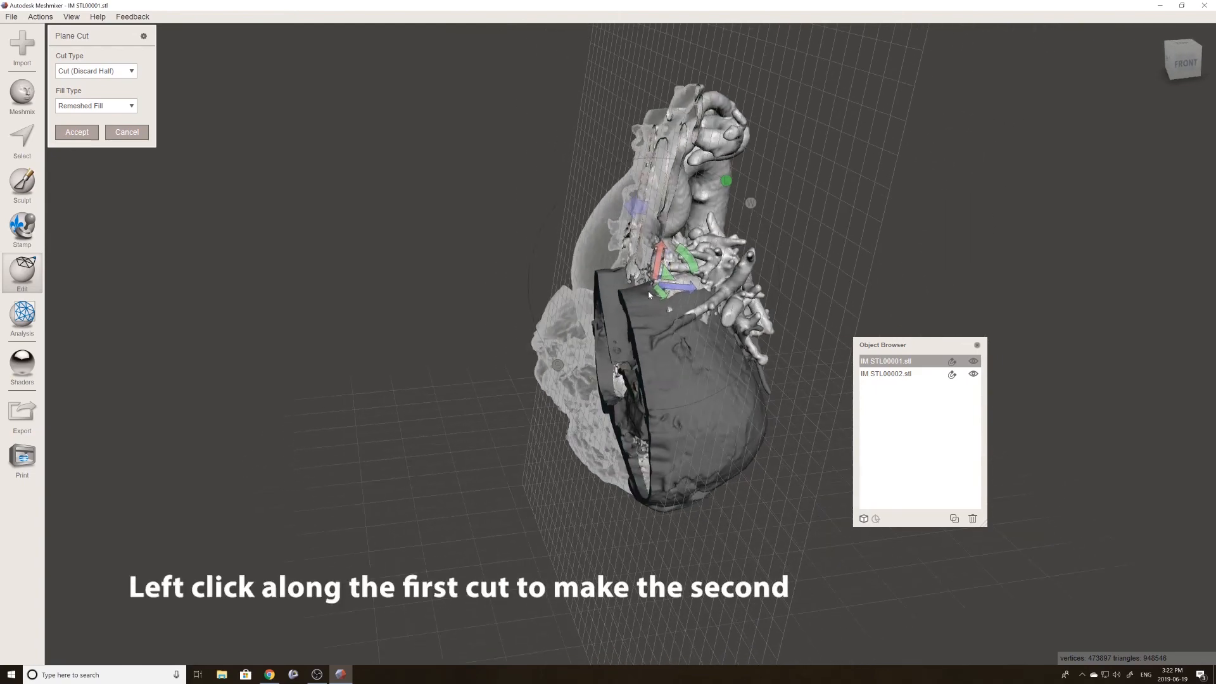
left_click(689, 288)
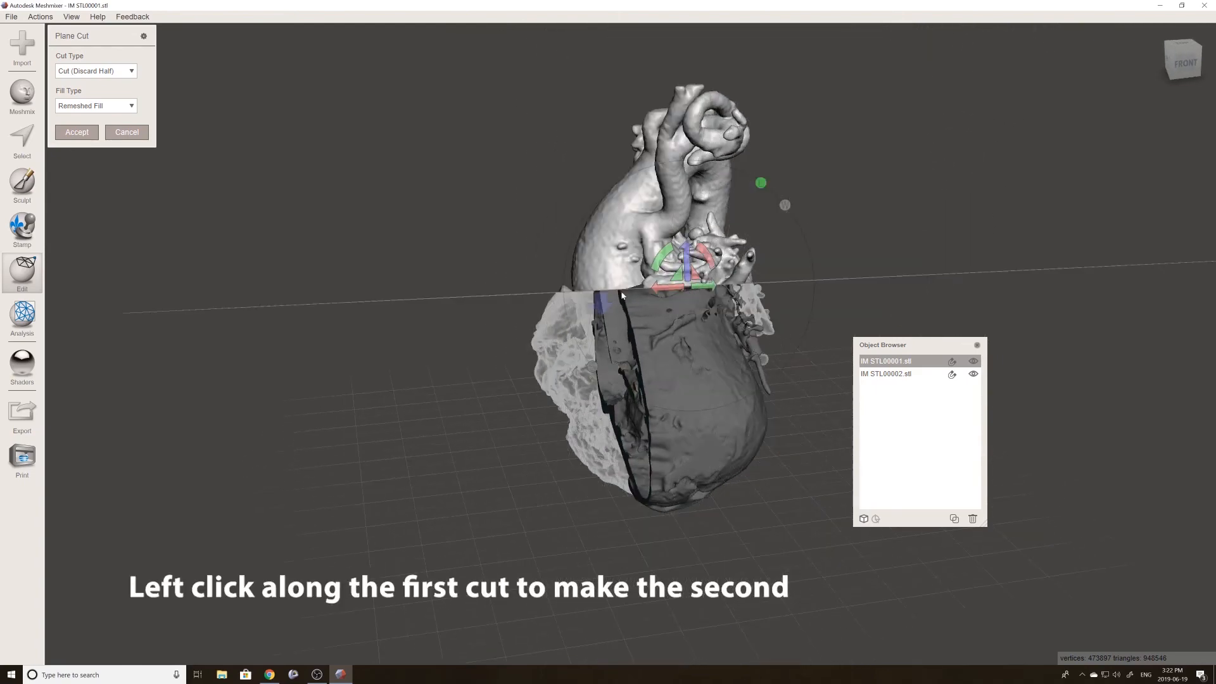
- Draw an upright cutting plane along the myocardium's existing cut edge and apply it to IM STL00001.stl, discarding half
mouse_move(622, 292)
right_mouse_down()
mouse_move(627, 332)
mouse_move(614, 317)
right_mouse_up()
left_click_drag(606, 285, 606, 430)
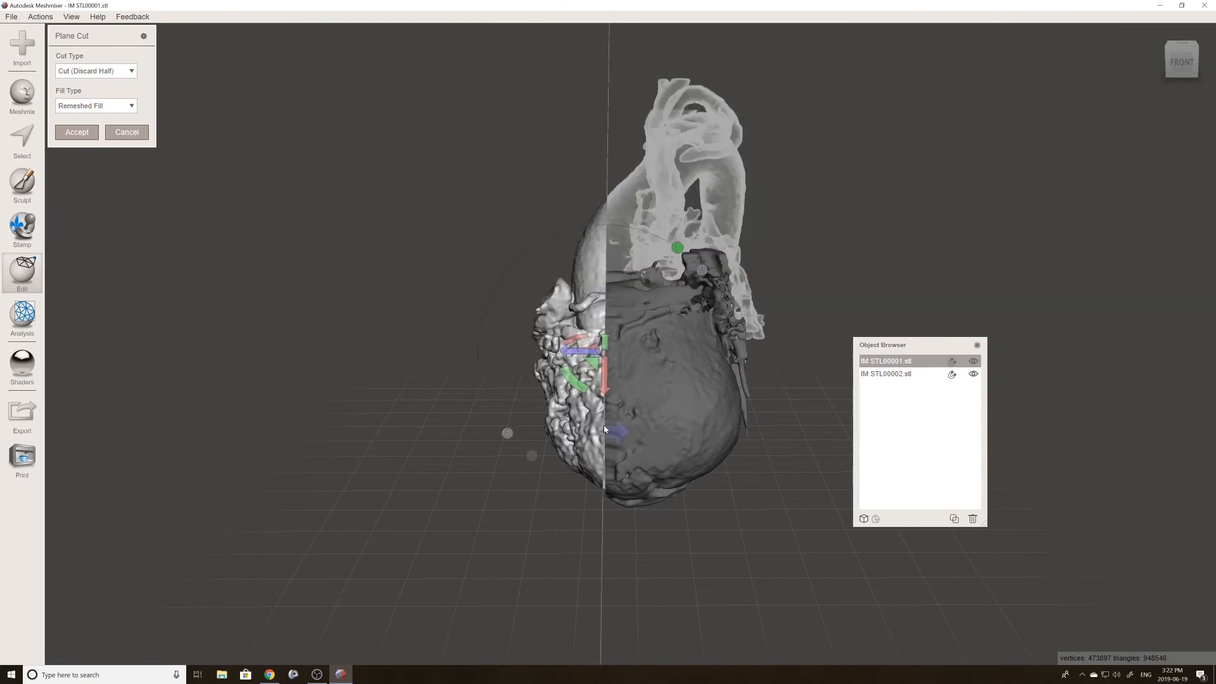
right_click_drag(613, 440, 651, 438)
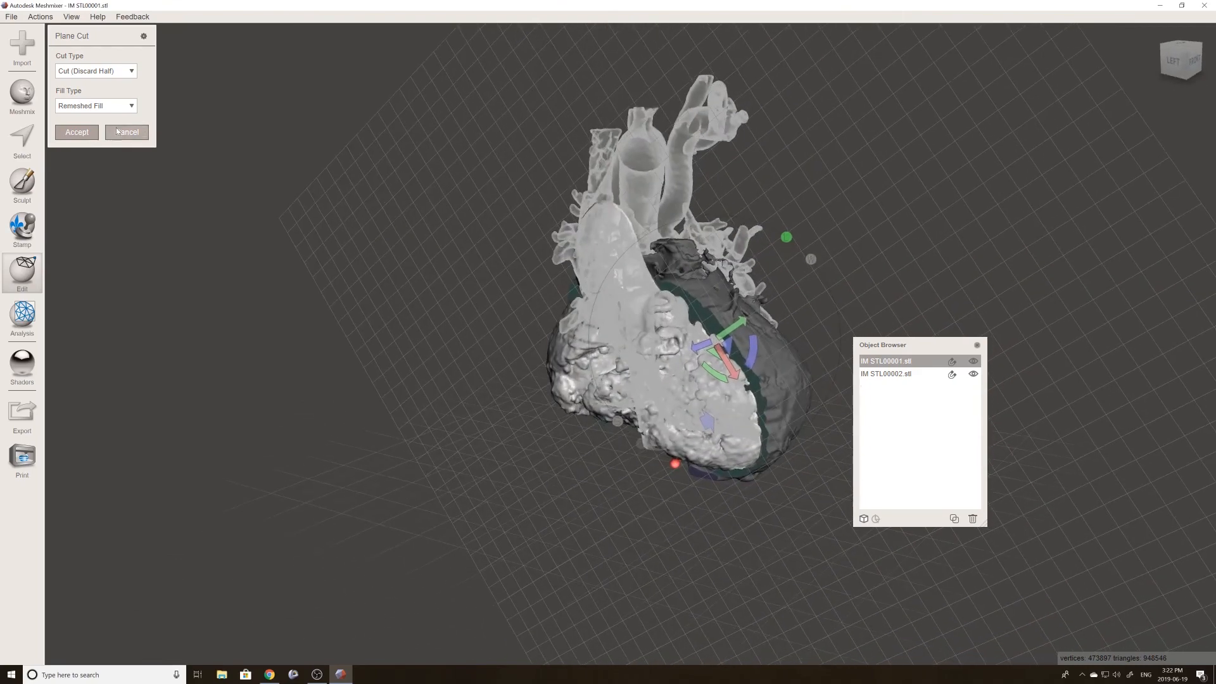
left_click(76, 133)
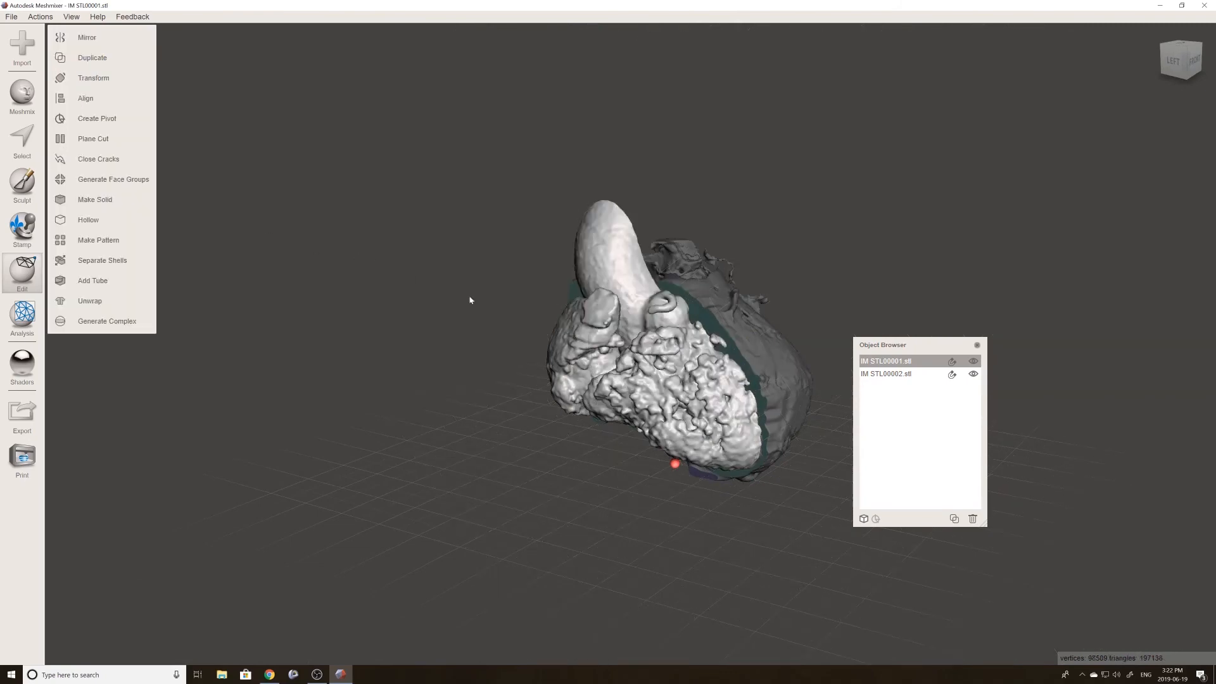
- Undo the blood pool cut, flip the plane to discard the opposite half, and apply the cut to IM STL00001.stl again
right_click_drag(470, 301, 701, 381)
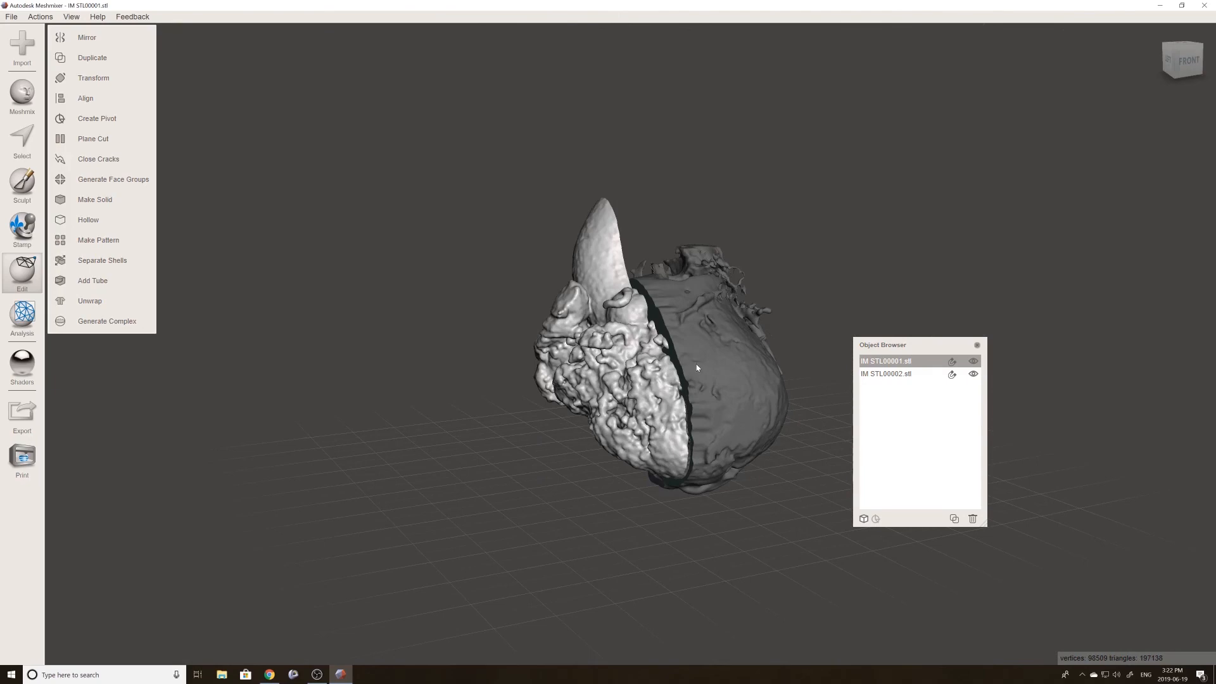
key("ctrl+z")
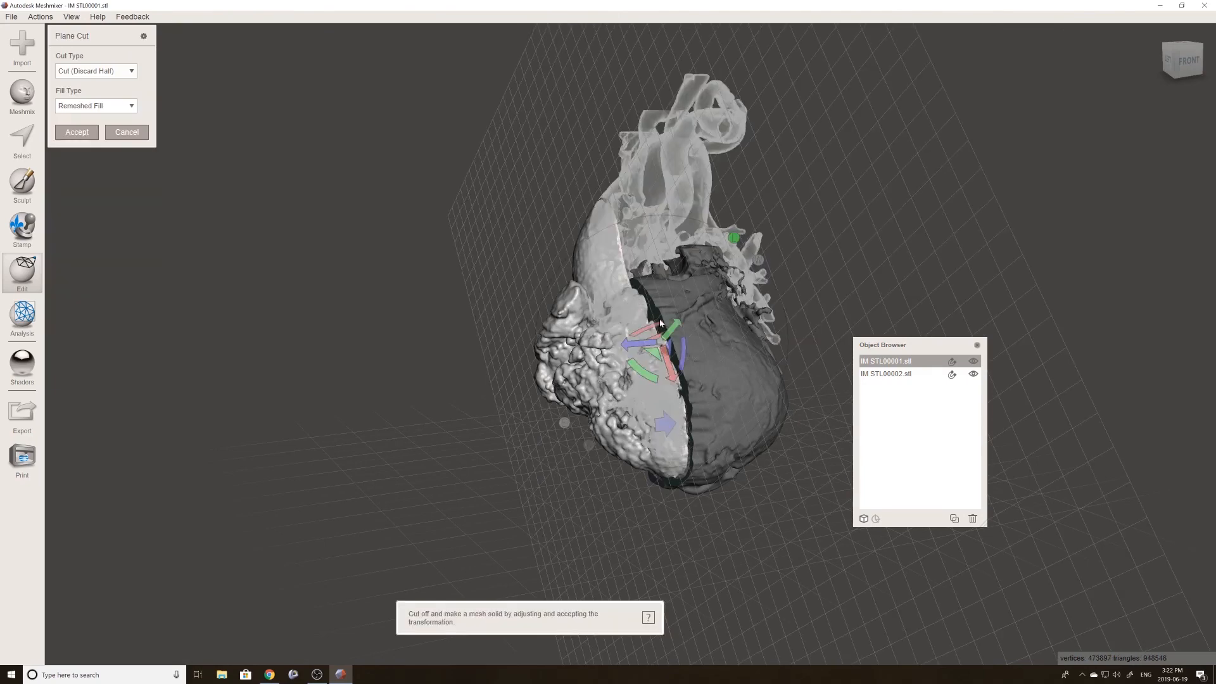
left_click(667, 425)
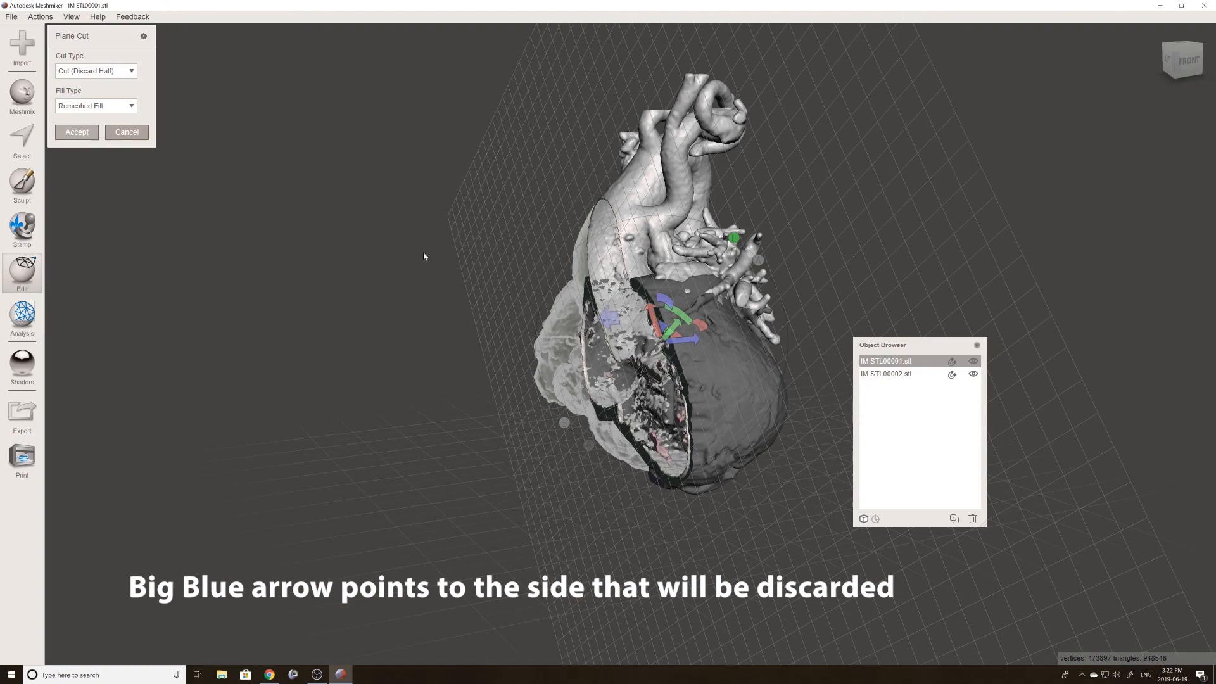
right_click_drag(638, 420, 697, 370)
scroll(776, 378, "up", 4)
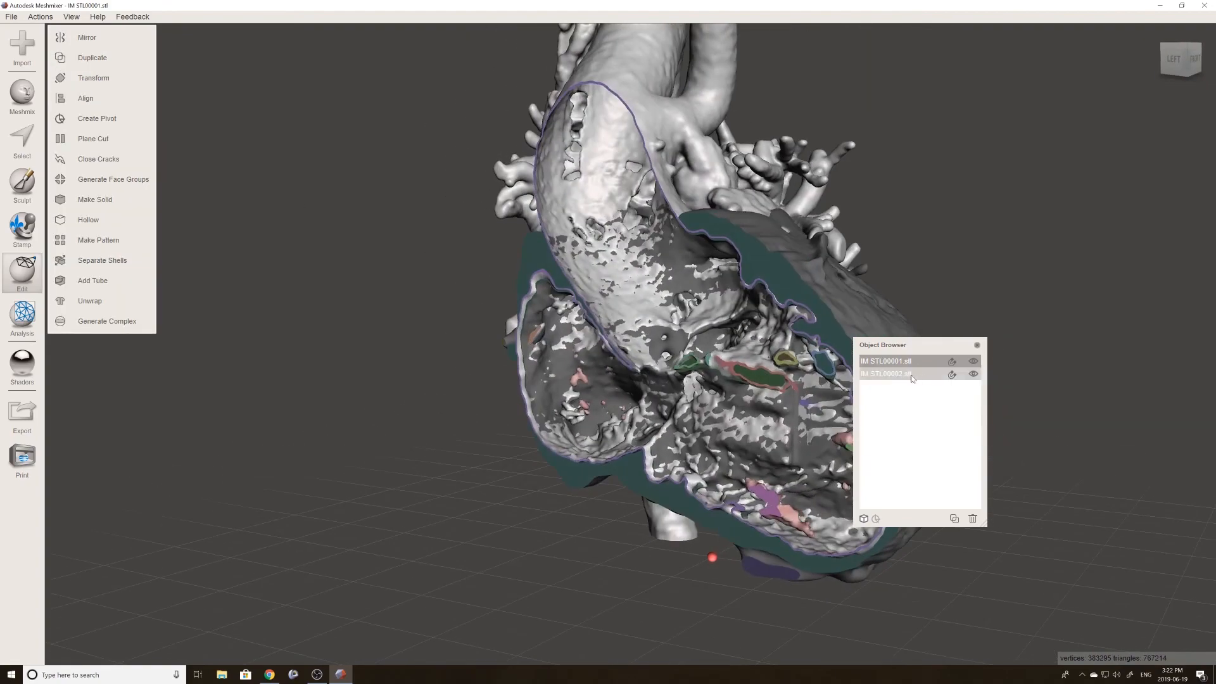
- Select IM STL00001.stl and IM STL00002.stl together and inspect the heart's exposed interior along the matching cuts
left_click(912, 375, "shift")
right_click_drag(739, 406, 431, 359)
scroll(593, 375, "up", 10)
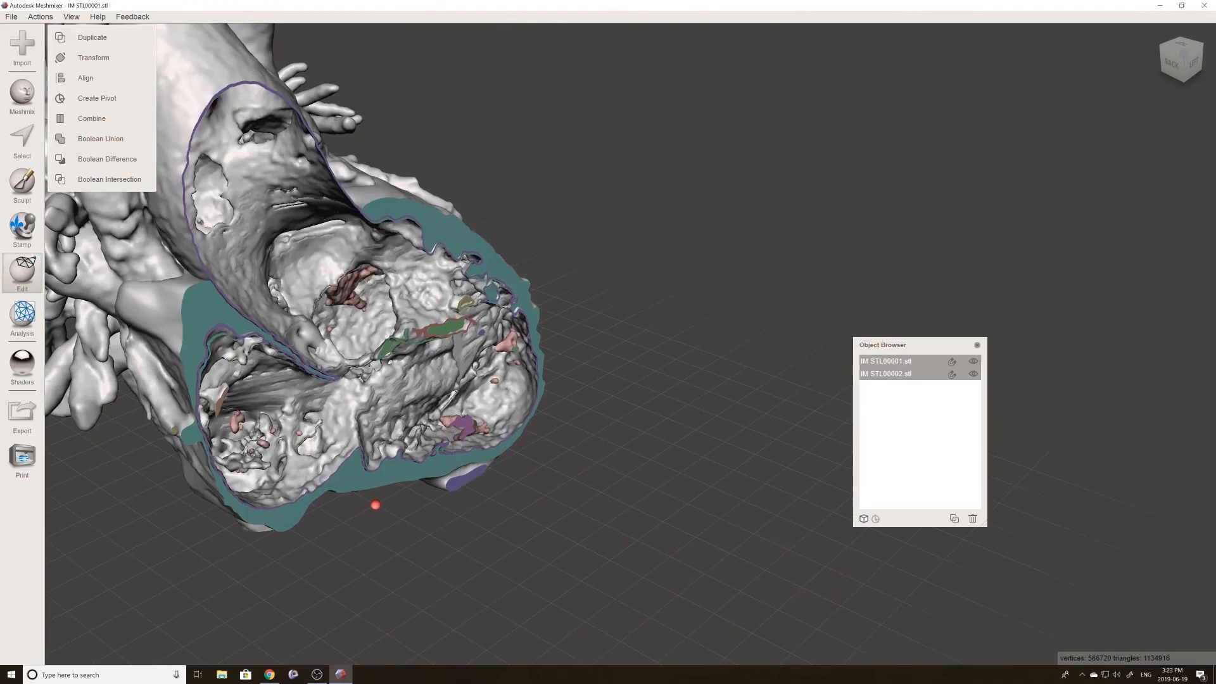